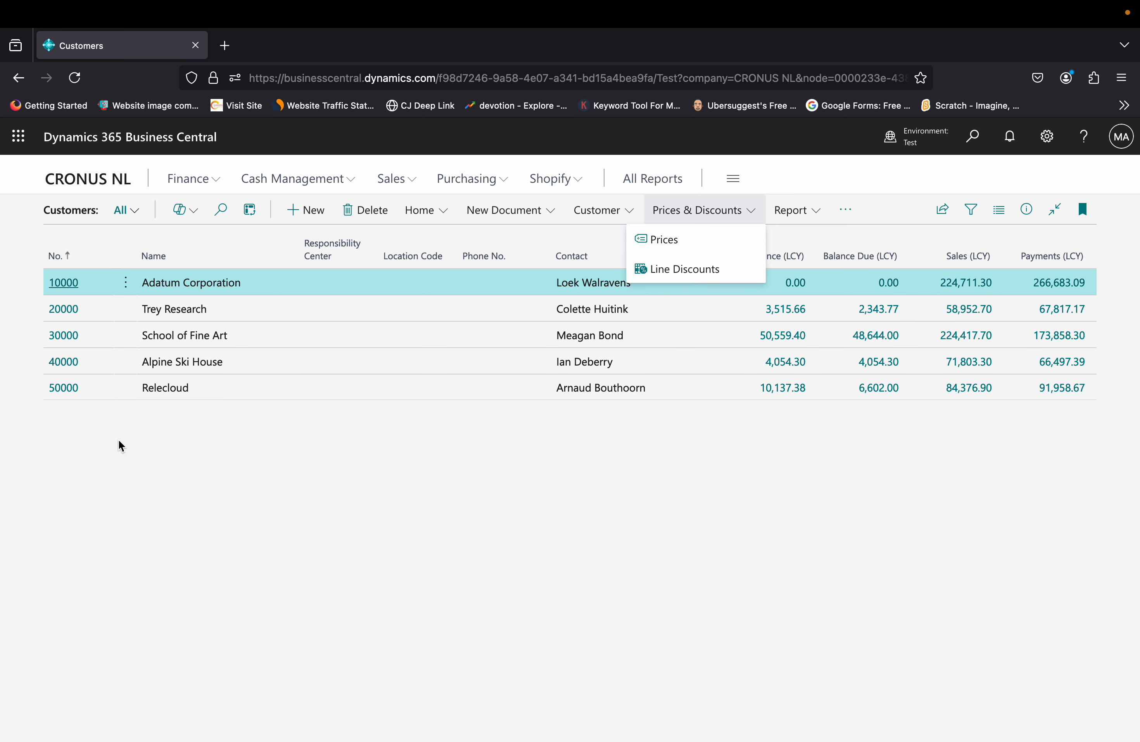
# Step: Review the sales prices set up for customer 10000 Adatum Corporation, including their starting and ending dates, and return to the customer list
pyautogui.click(144, 461)
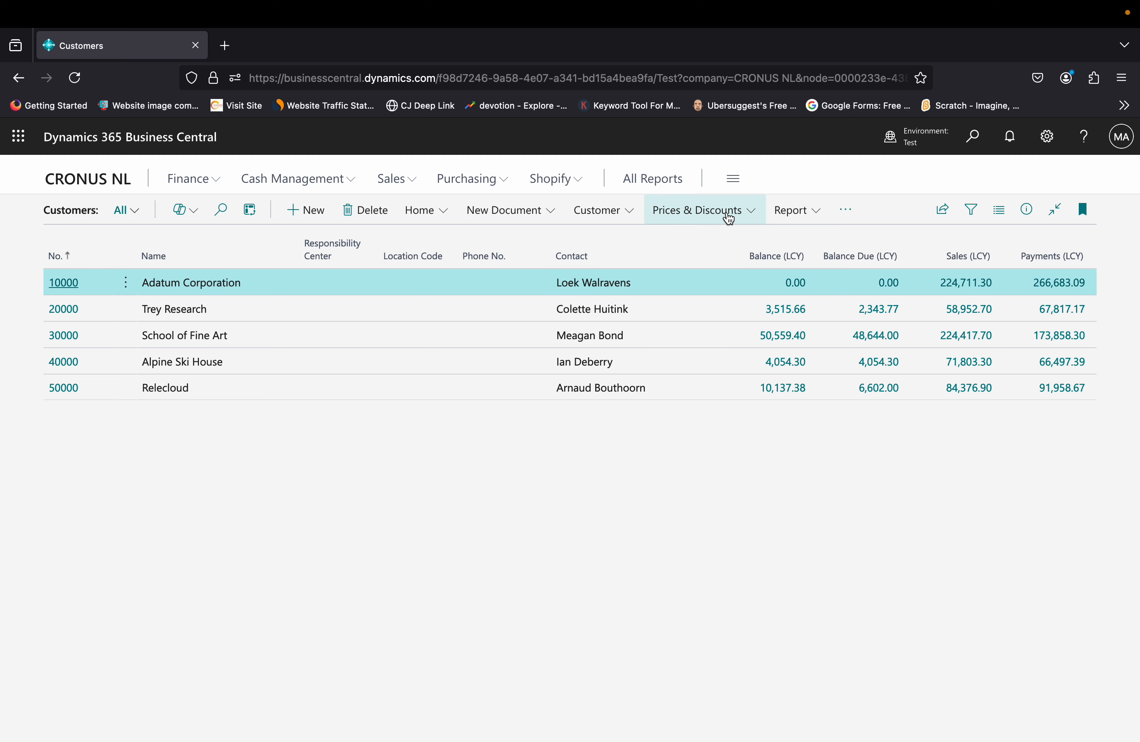
pyautogui.click(725, 217)
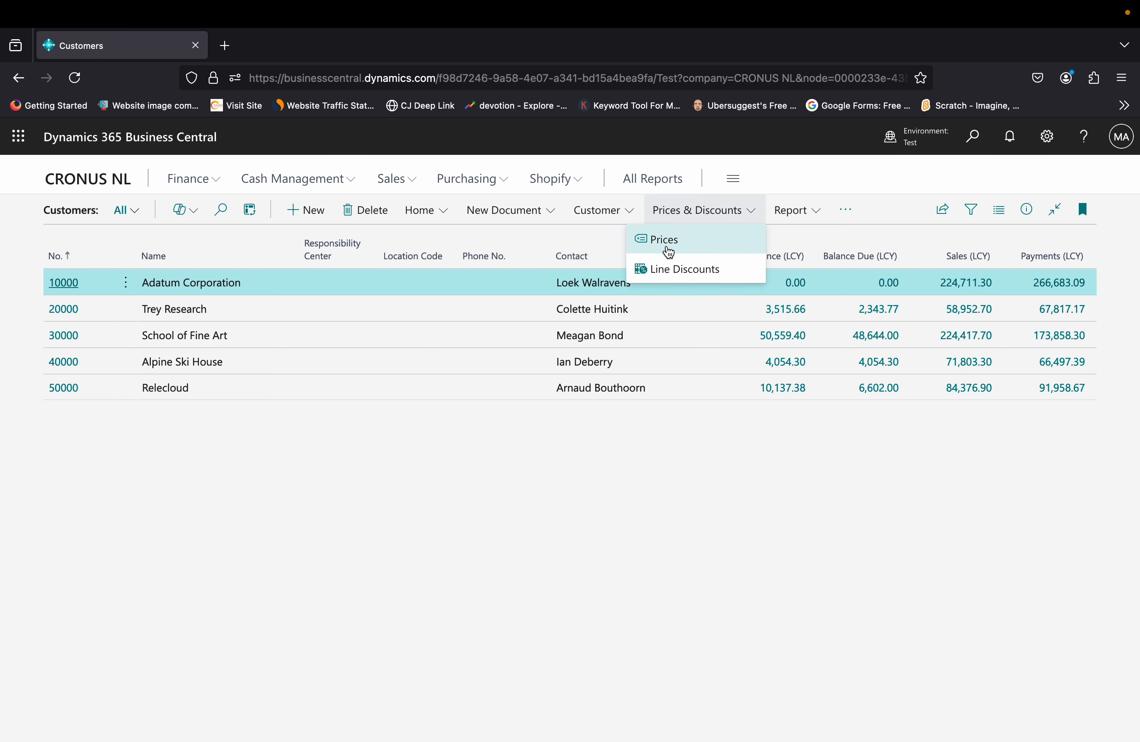
pyautogui.click(667, 249)
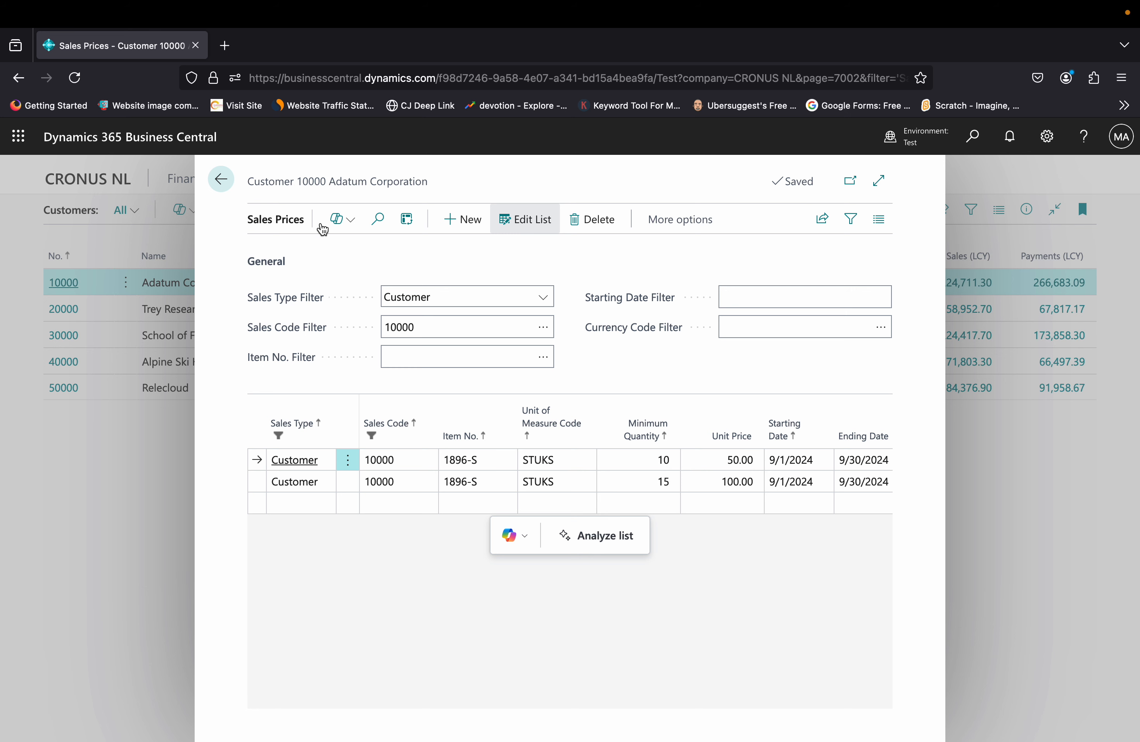
pyautogui.click(522, 325)
pyautogui.click(430, 300)
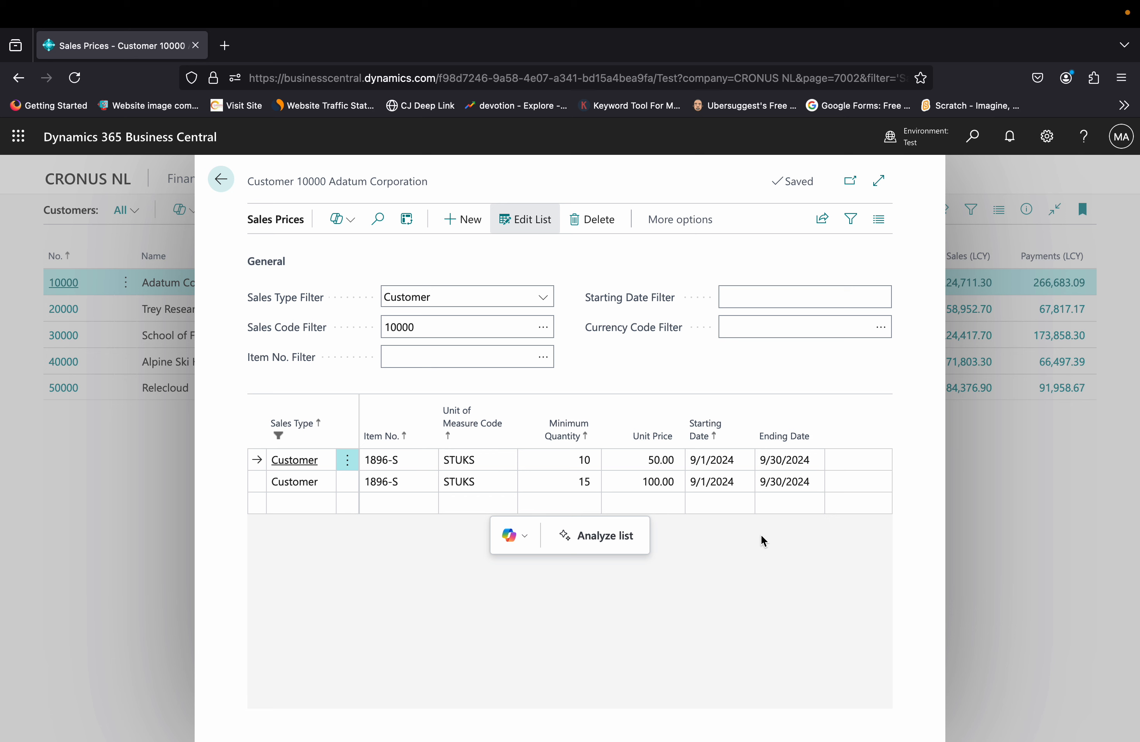
pyautogui.moveTo(775, 448)
pyautogui.click(223, 182)
# Step: Review the sales line discounts of customer 10000 Adatum Corporation through to the ending date, and return to the customer list
pyautogui.click(722, 215)
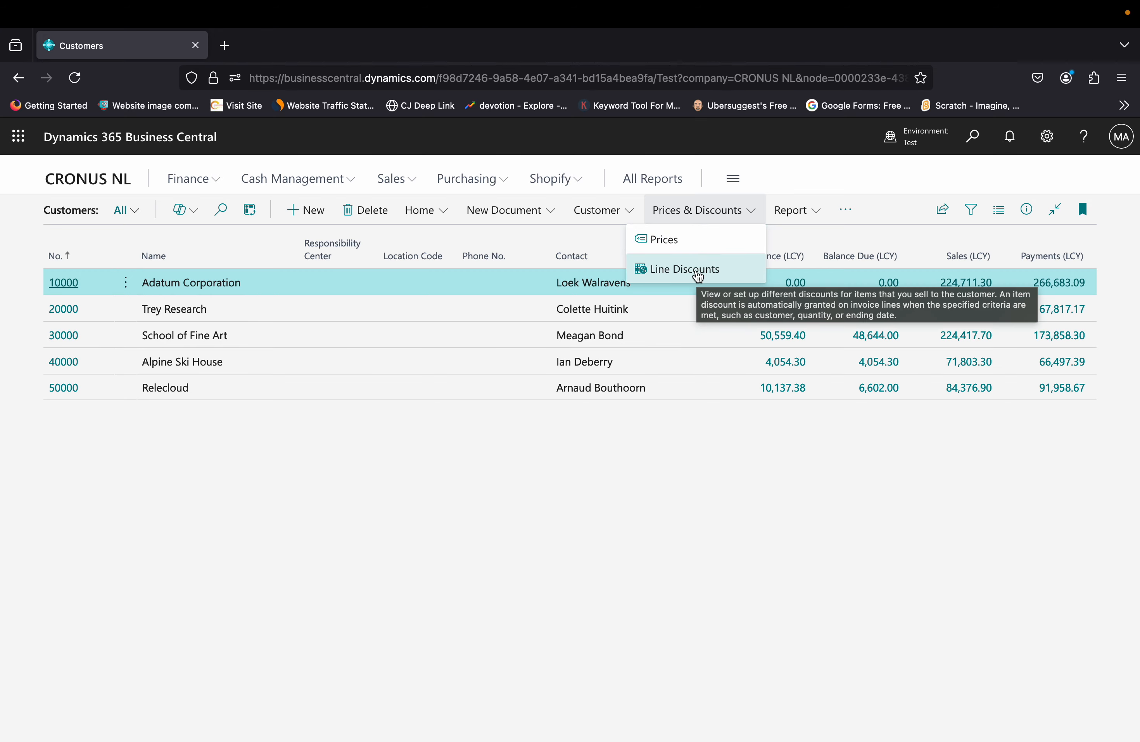
pyautogui.click(698, 275)
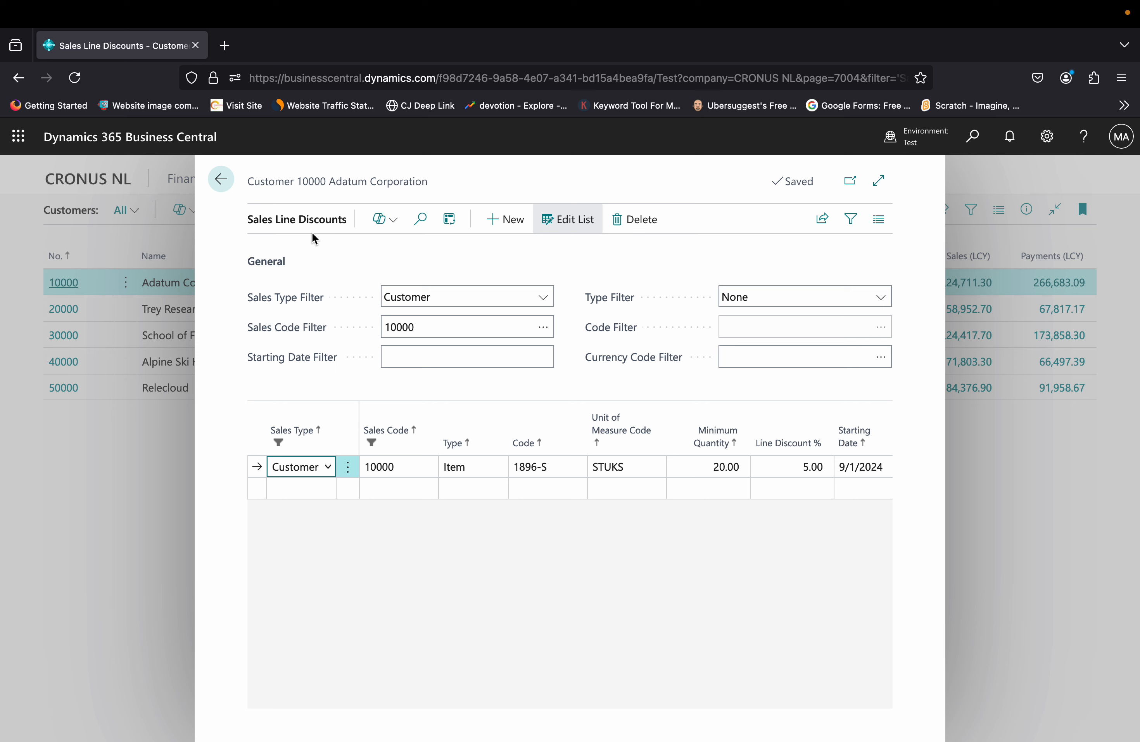
pyautogui.hscroll(2, 709, 487)
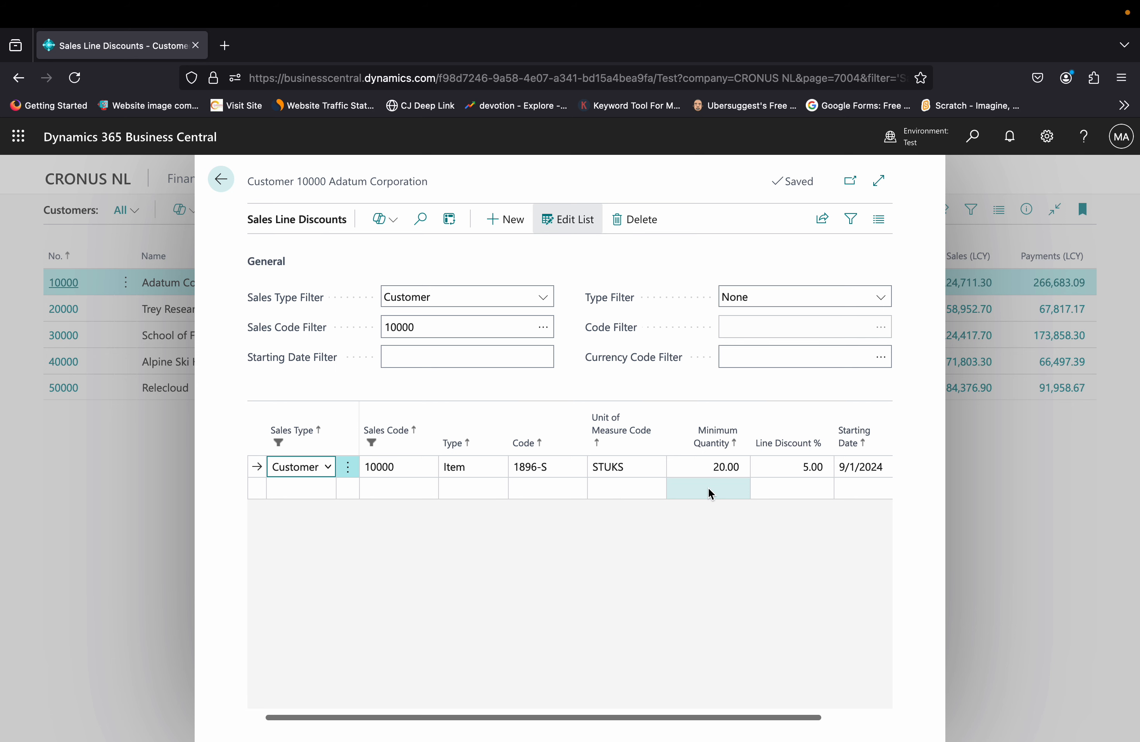
pyautogui.hscroll(1, 708, 487)
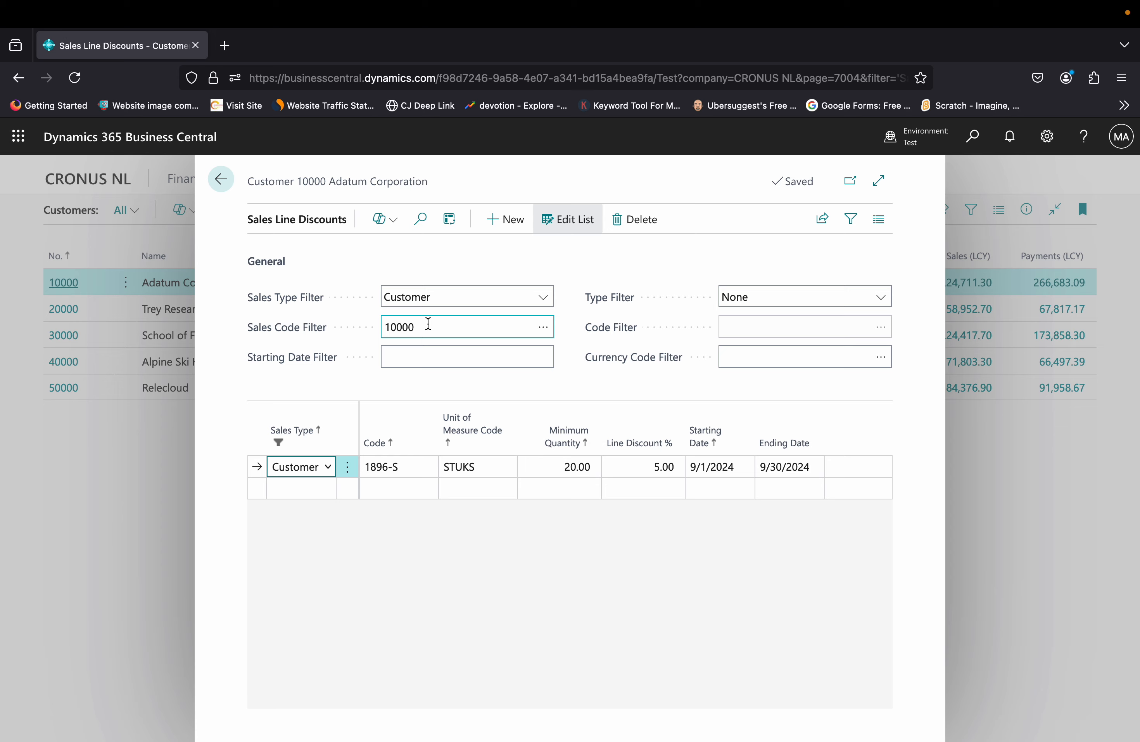
pyautogui.click(221, 179)
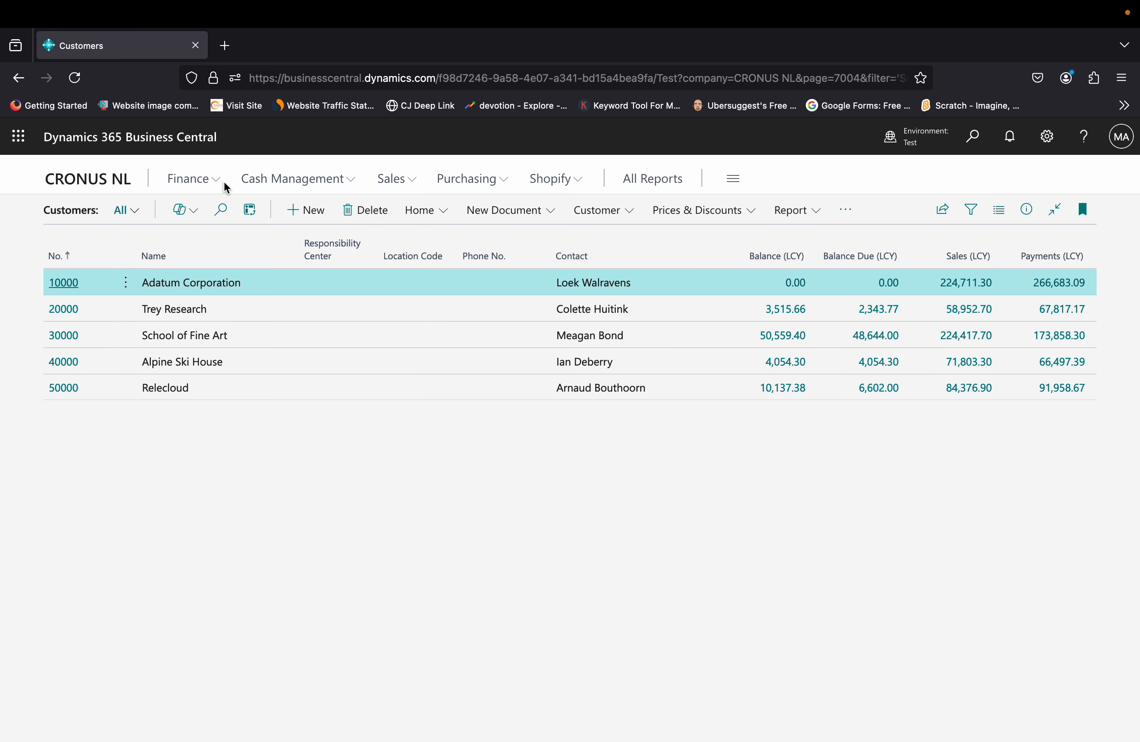
# Step: Check the sales prices and the sales line discounts of customer 20000 Trey Research, and return to the customer list
pyautogui.click(430, 313)
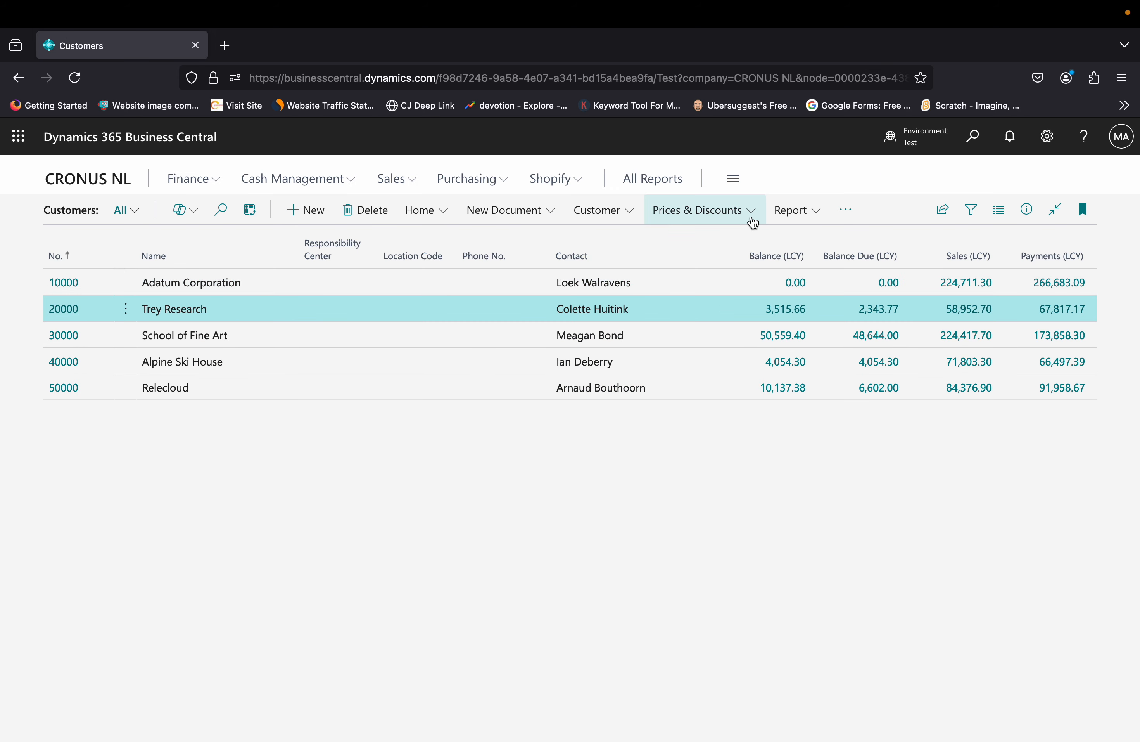
pyautogui.click(752, 221)
pyautogui.click(685, 243)
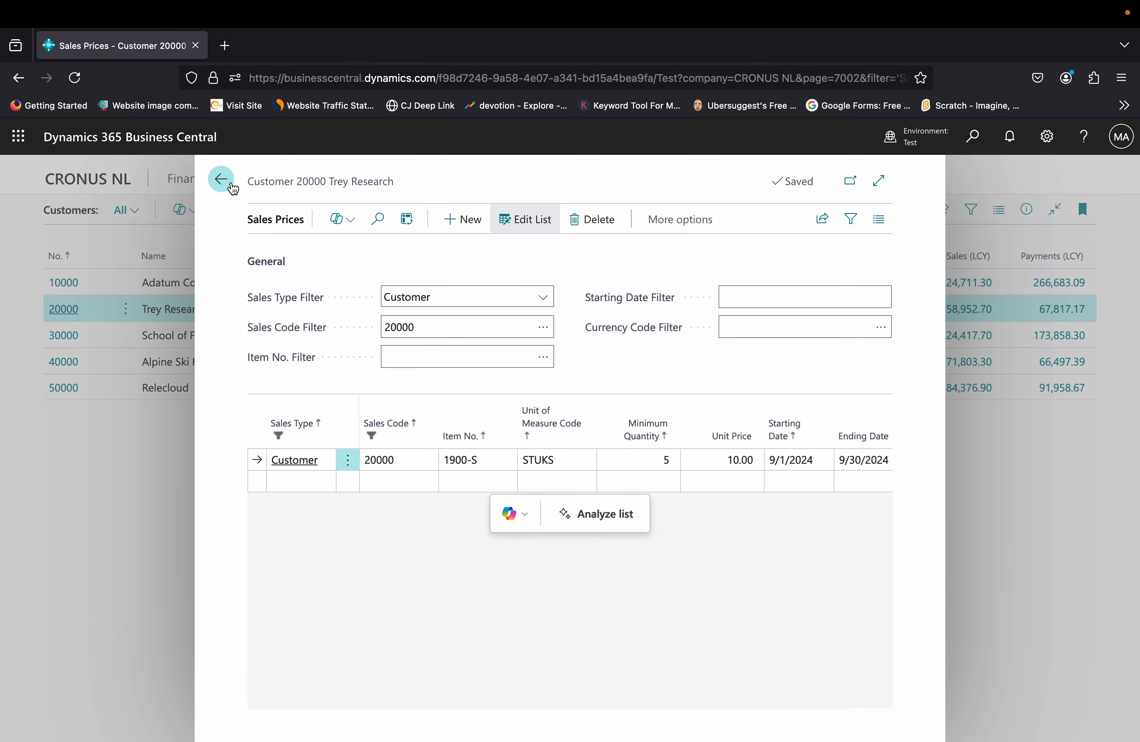
pyautogui.click(233, 188)
pyautogui.click(732, 223)
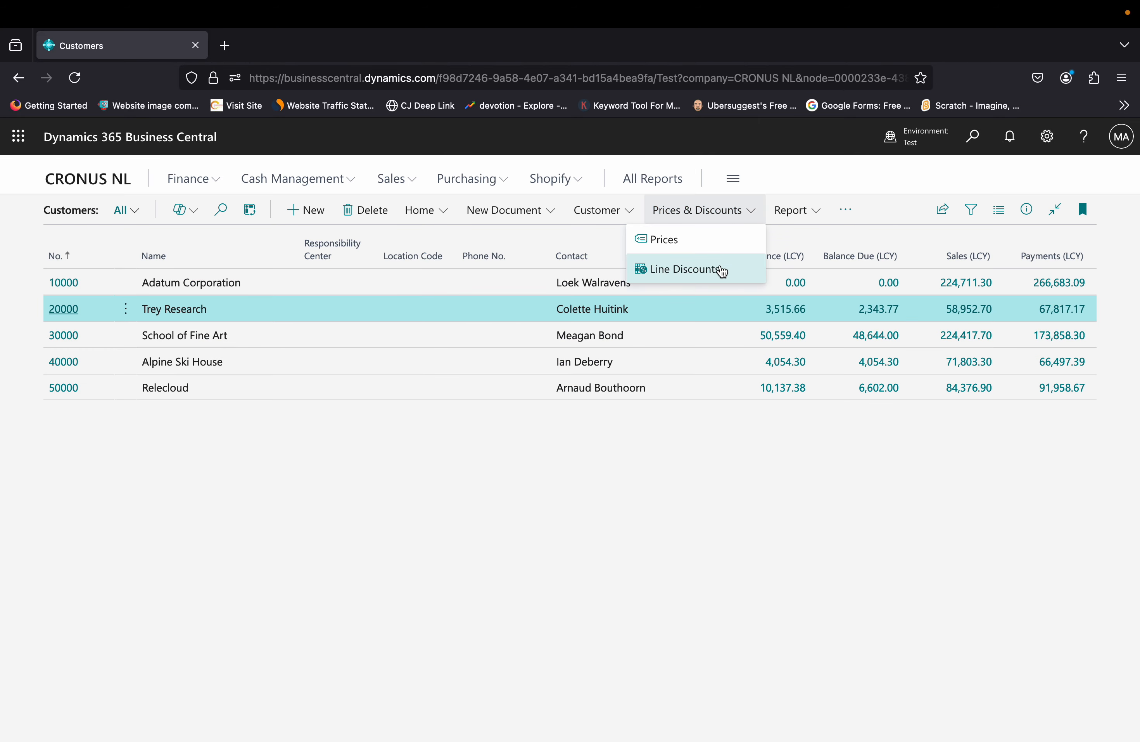
pyautogui.click(722, 272)
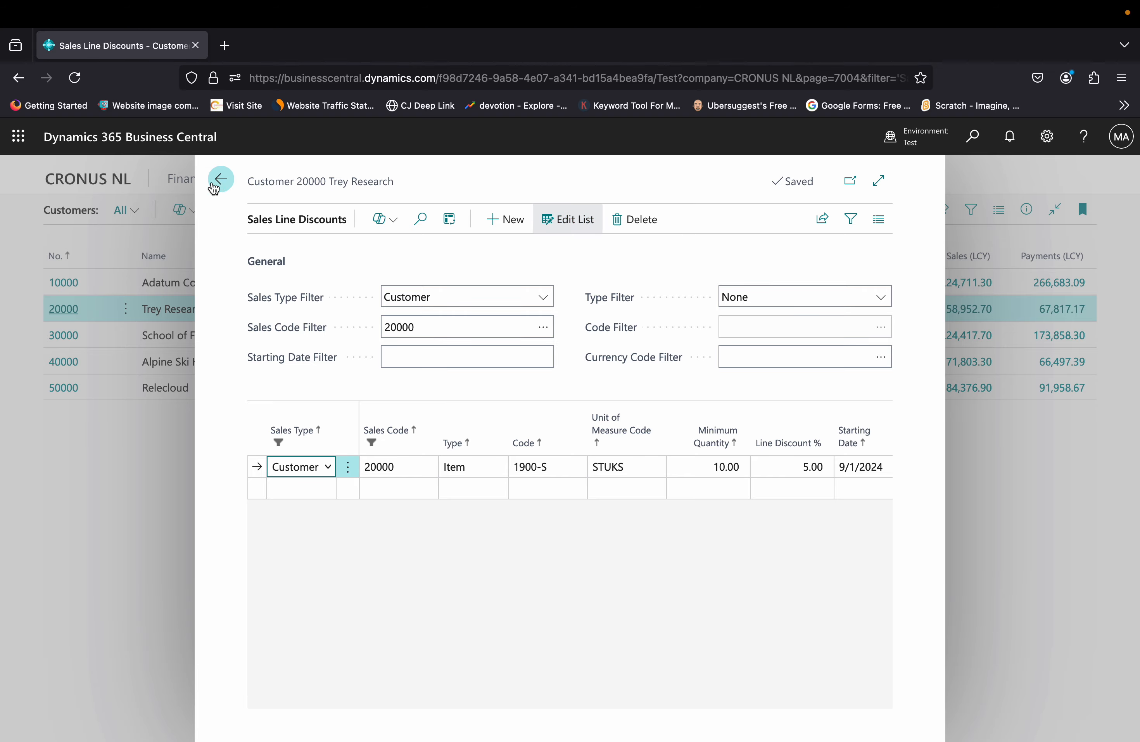
pyautogui.click(214, 188)
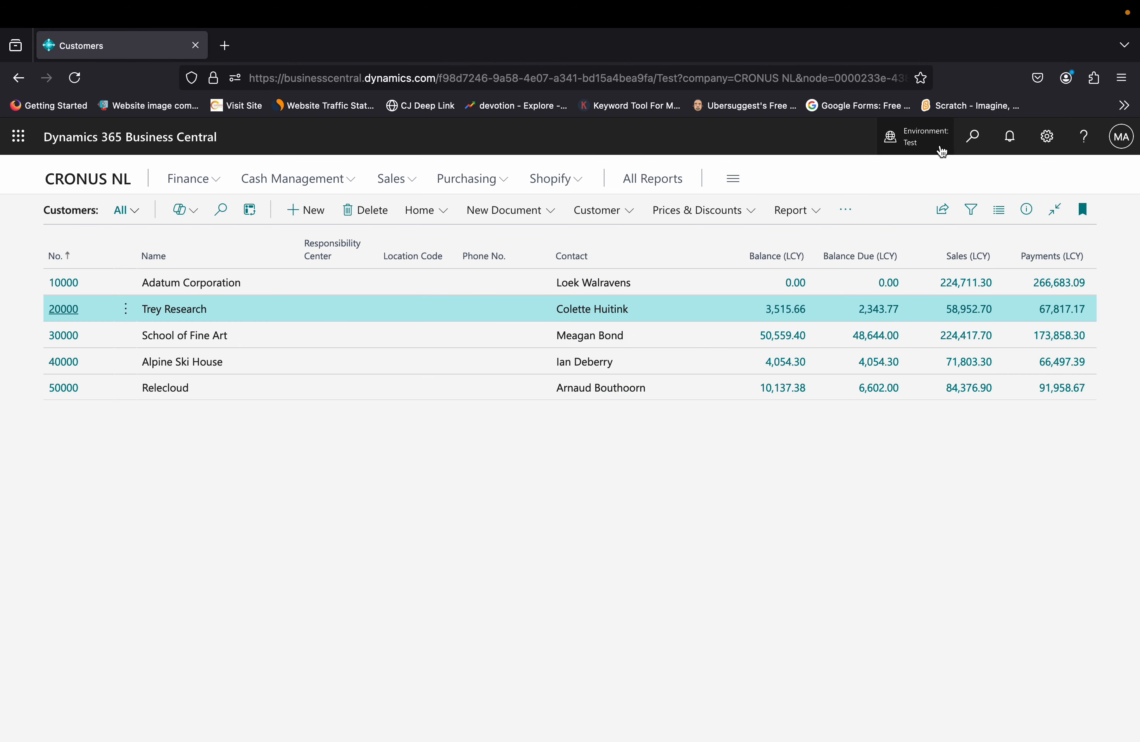
# Step: Search for "vendor" and open the Vendors list
pyautogui.click(986, 143)
pyautogui.write('v')
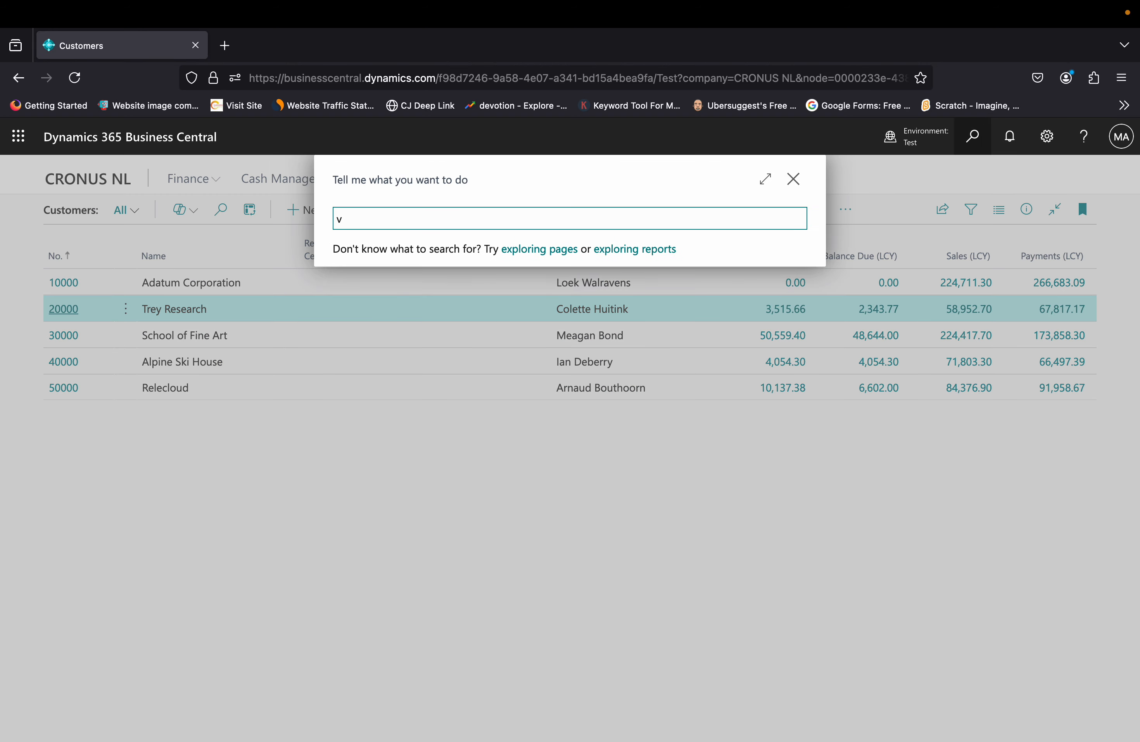
pyautogui.write('endor')
pyautogui.press('Down')
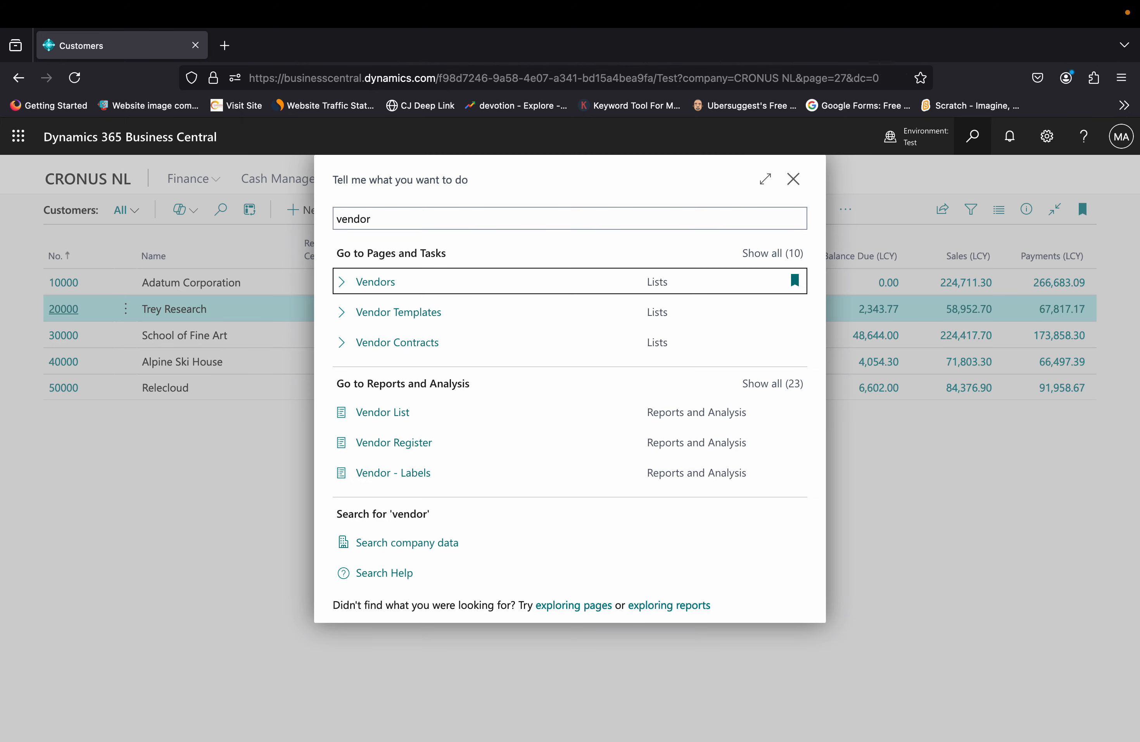
pyautogui.press('Return')
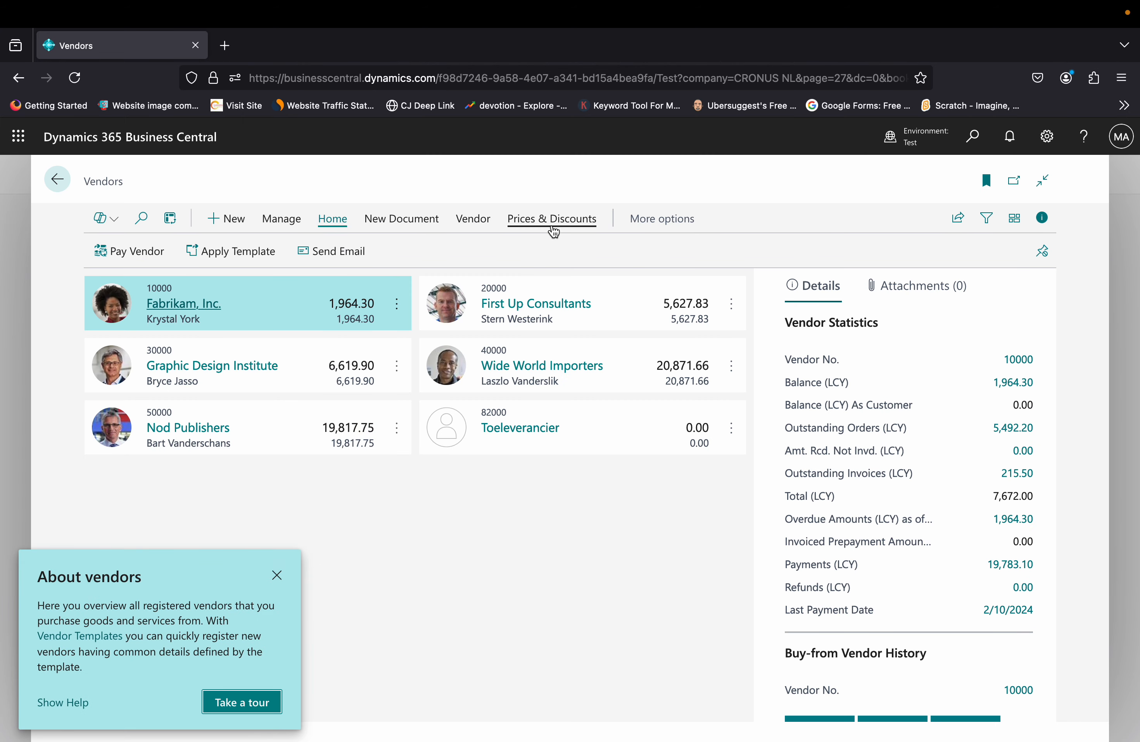
# Step: View the purchase prices of vendor 10000 Fabrikam, Inc. and return to the vendor list
pyautogui.click(554, 230)
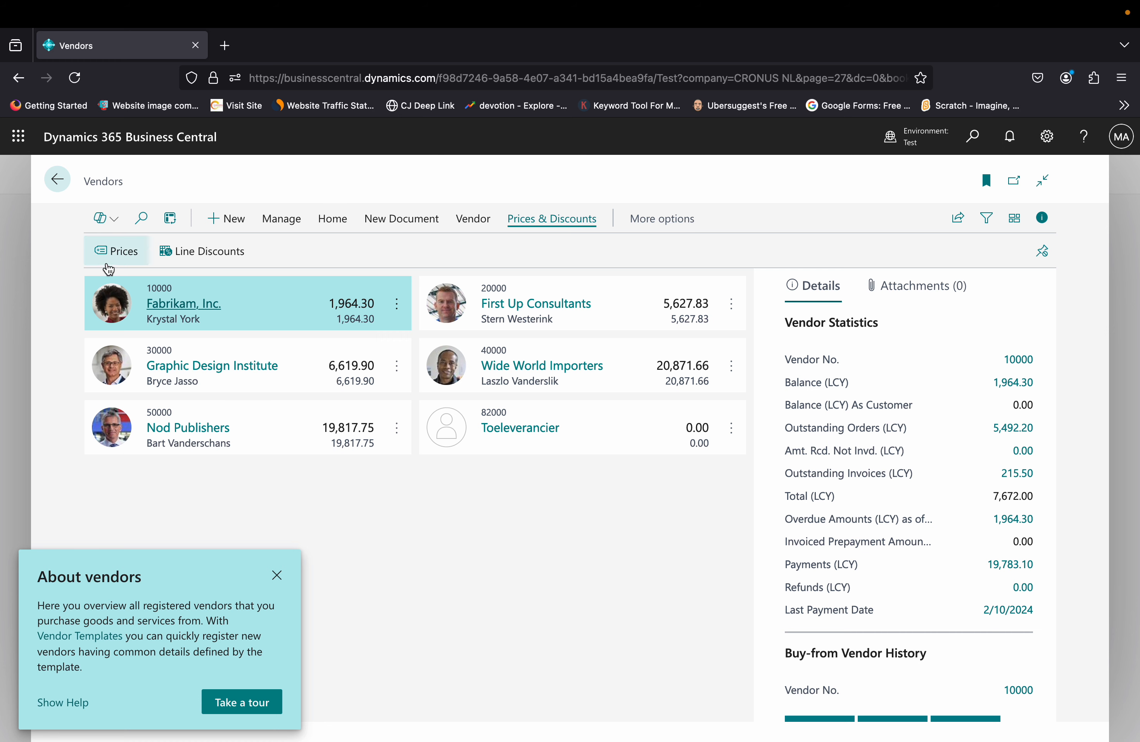
pyautogui.click(112, 251)
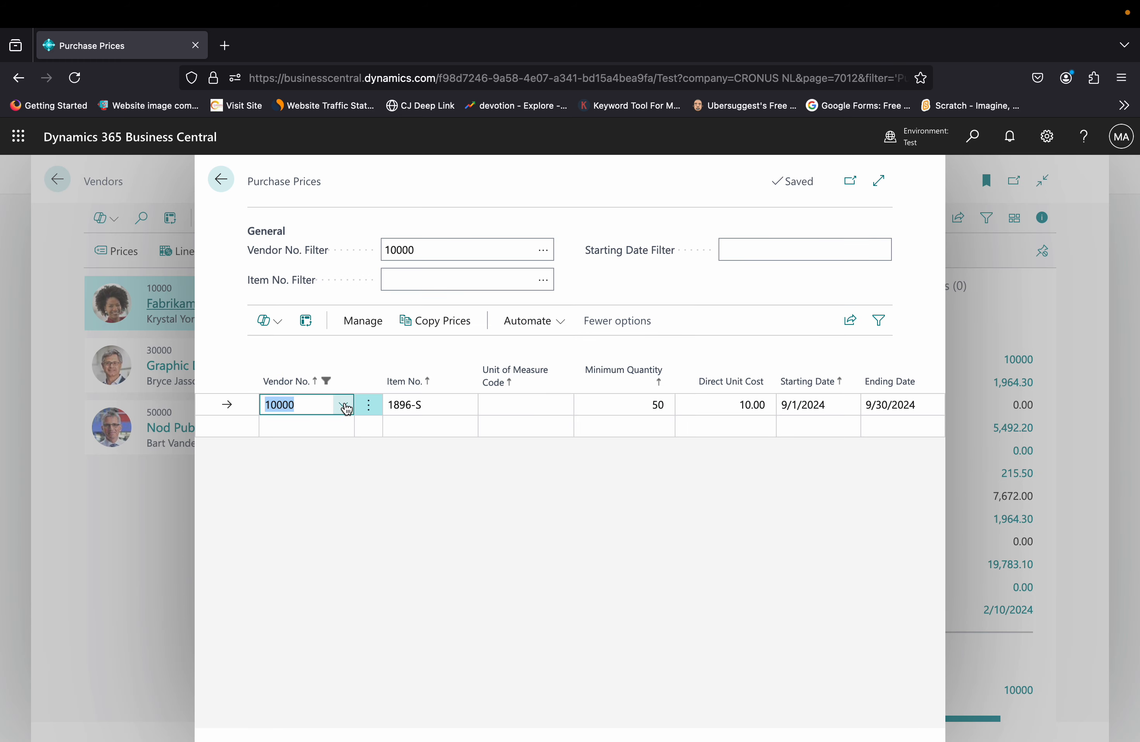
pyautogui.press('Escape')
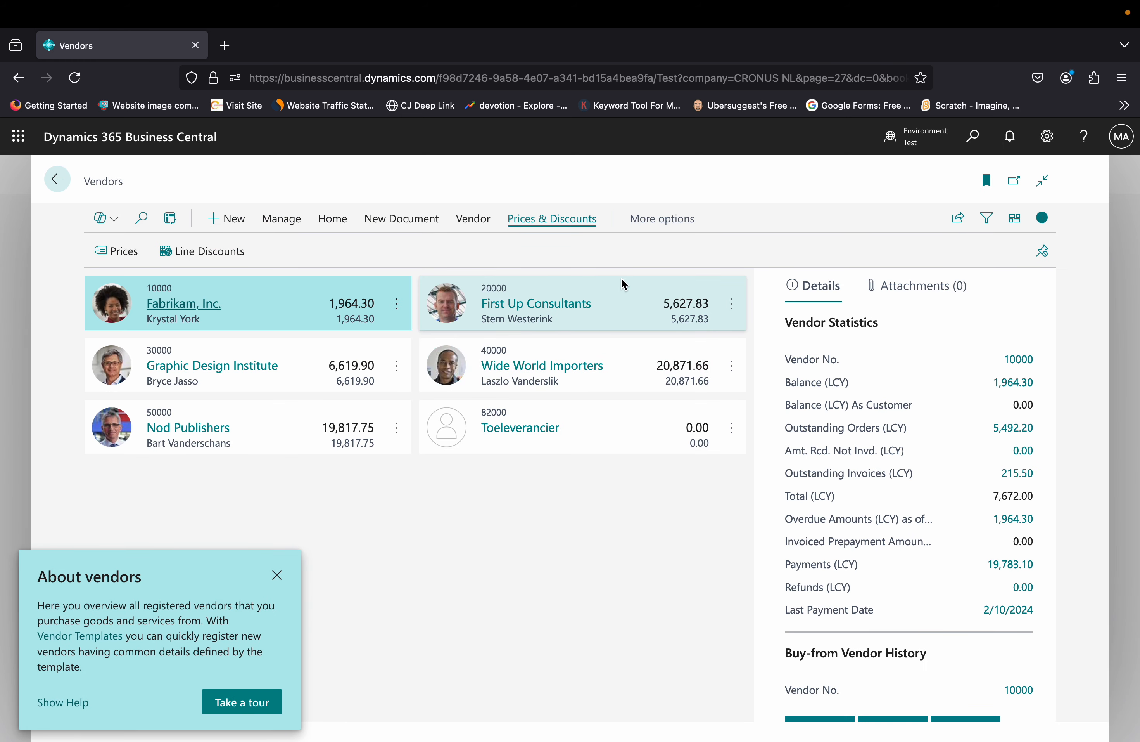
# Step: Search for "items", open the Items list, and open the card of item 1896-S ATHENE Tafel
pyautogui.click(977, 137)
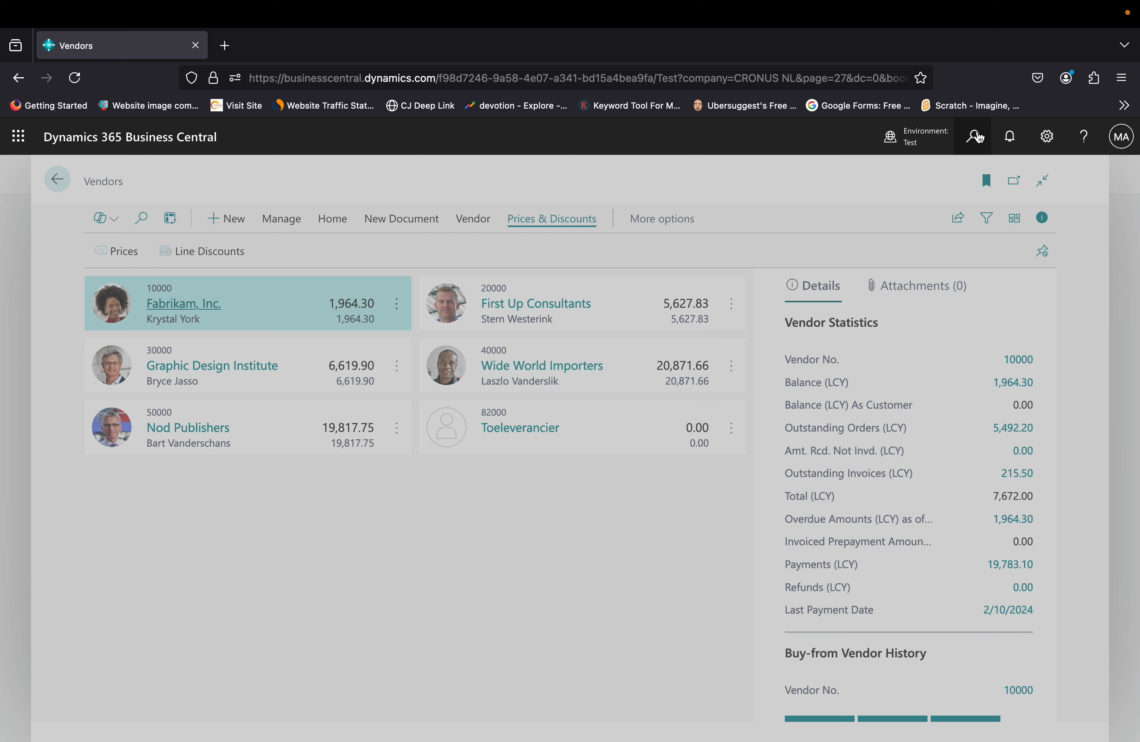
pyautogui.write('items')
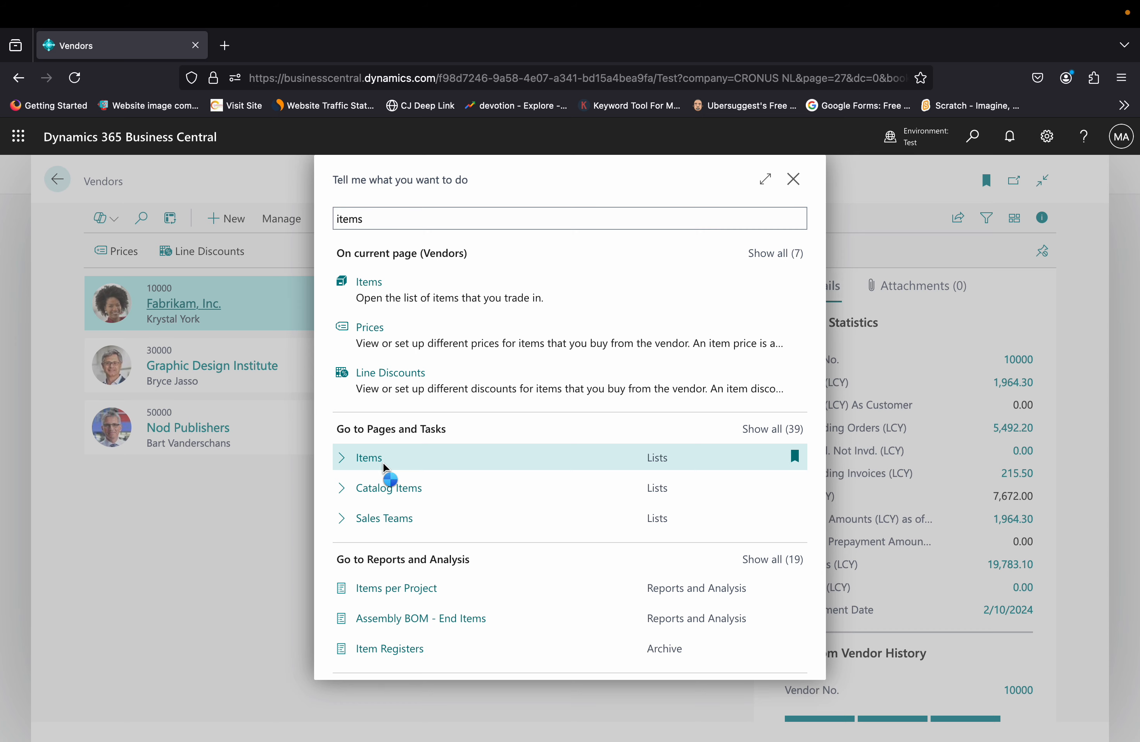
pyautogui.click(383, 462)
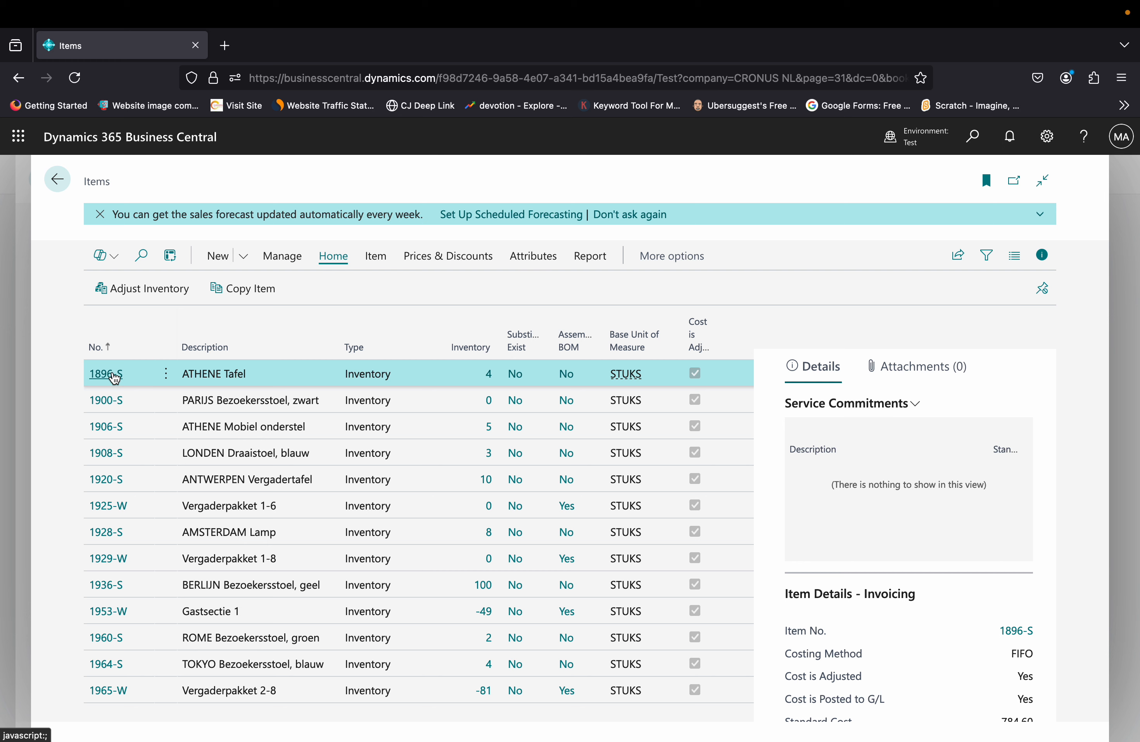
pyautogui.click(115, 378)
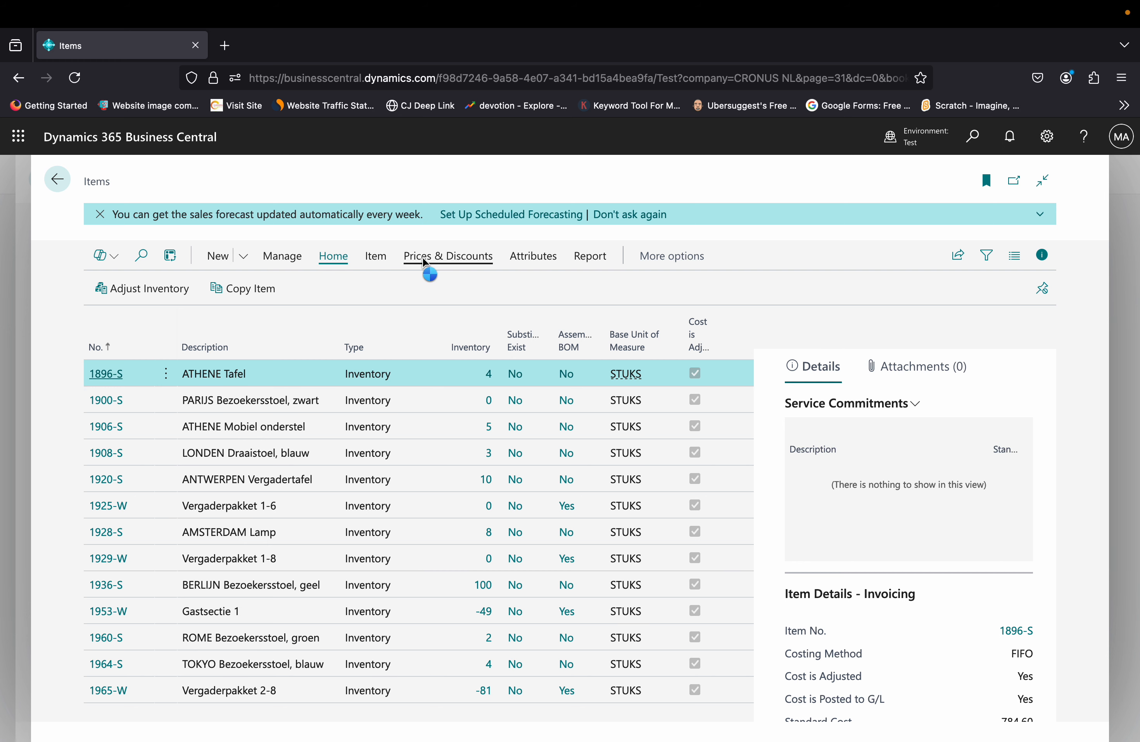
# Step: View the existing sales prices and discounts from the item card's Prices & Sales section, examining all columns and the All Customers line
pyautogui.scroll(-10, 377, 487)
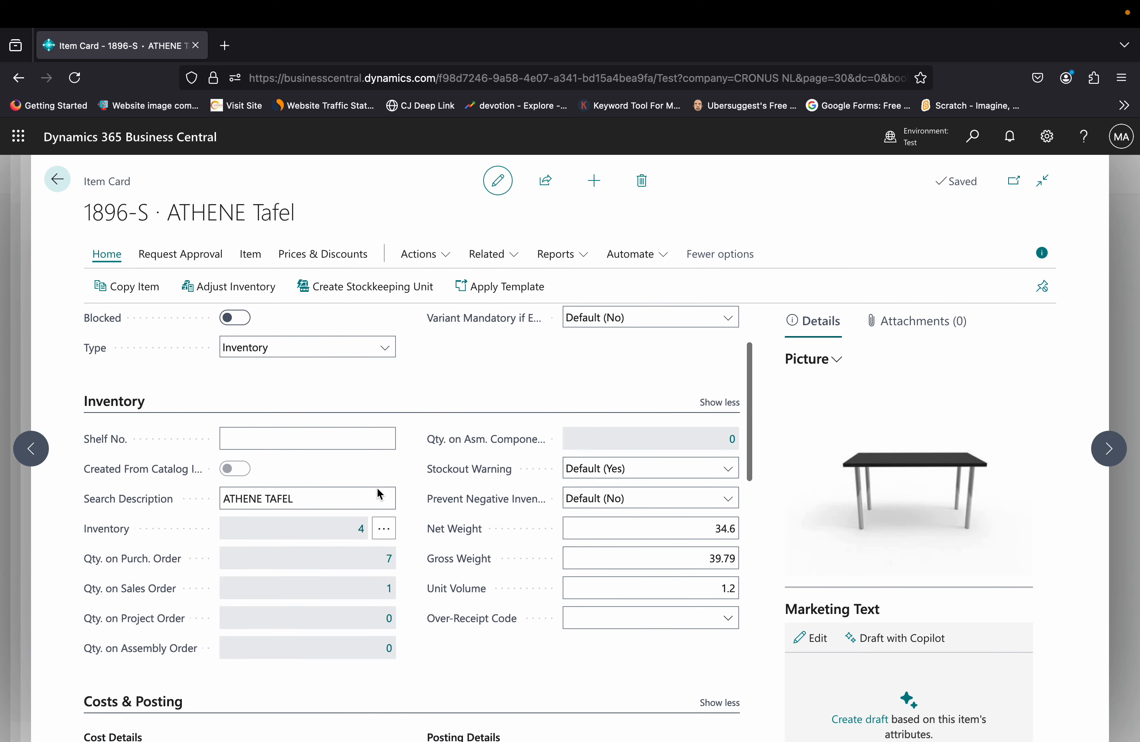
pyautogui.scroll(-5, 377, 487)
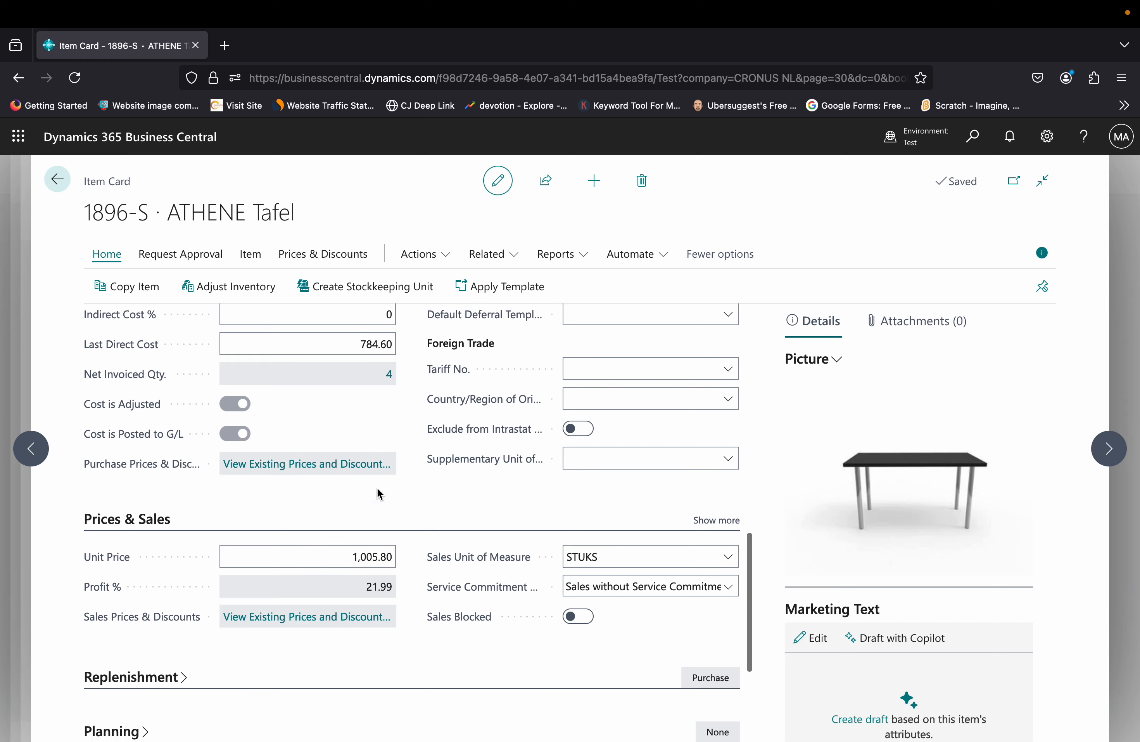
pyautogui.scroll(-1, 377, 493)
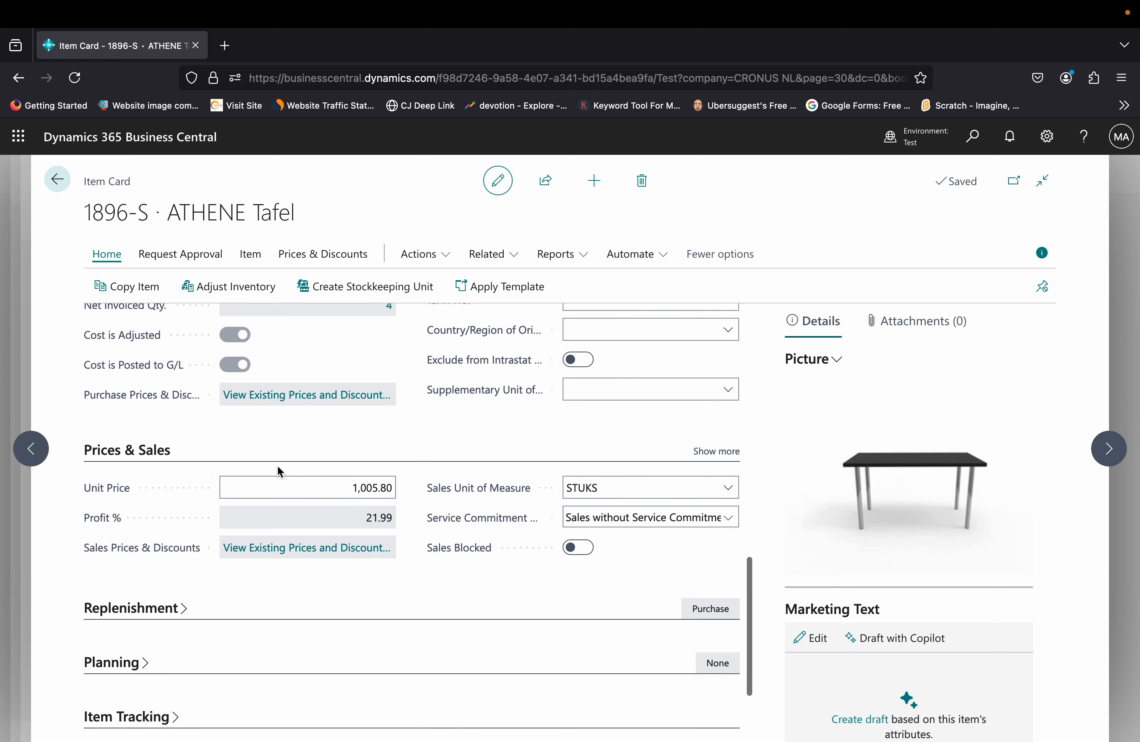
pyautogui.click(317, 549)
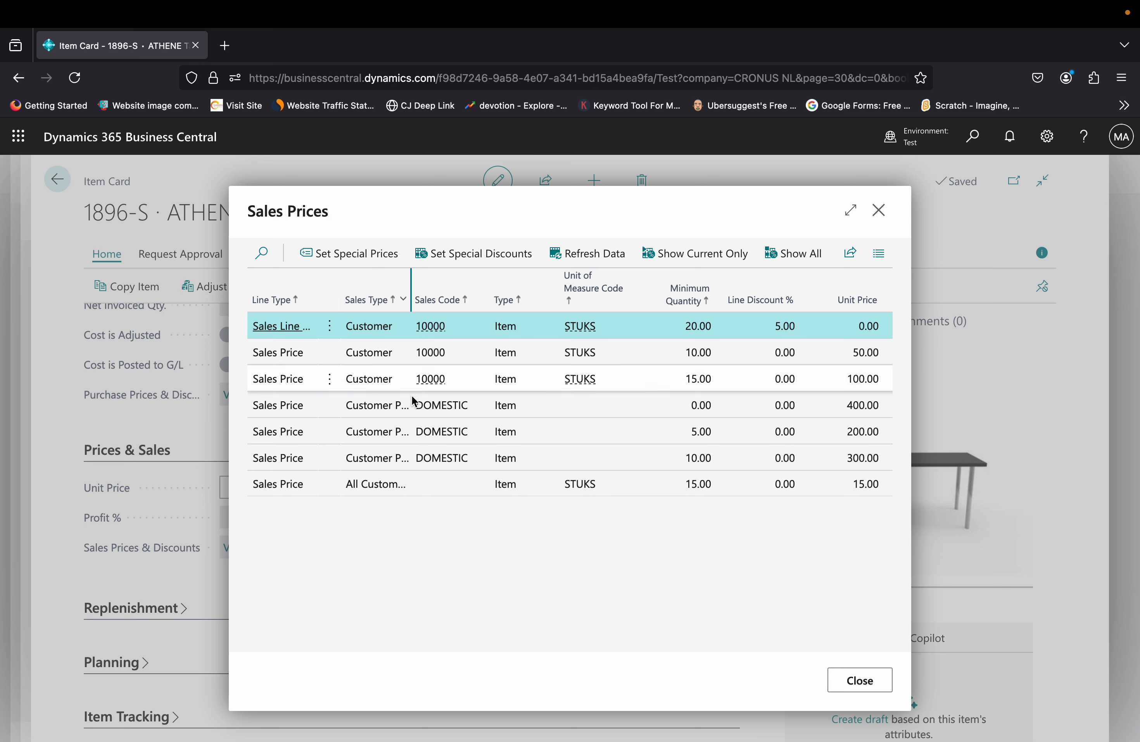
pyautogui.hscroll(3, 601, 448)
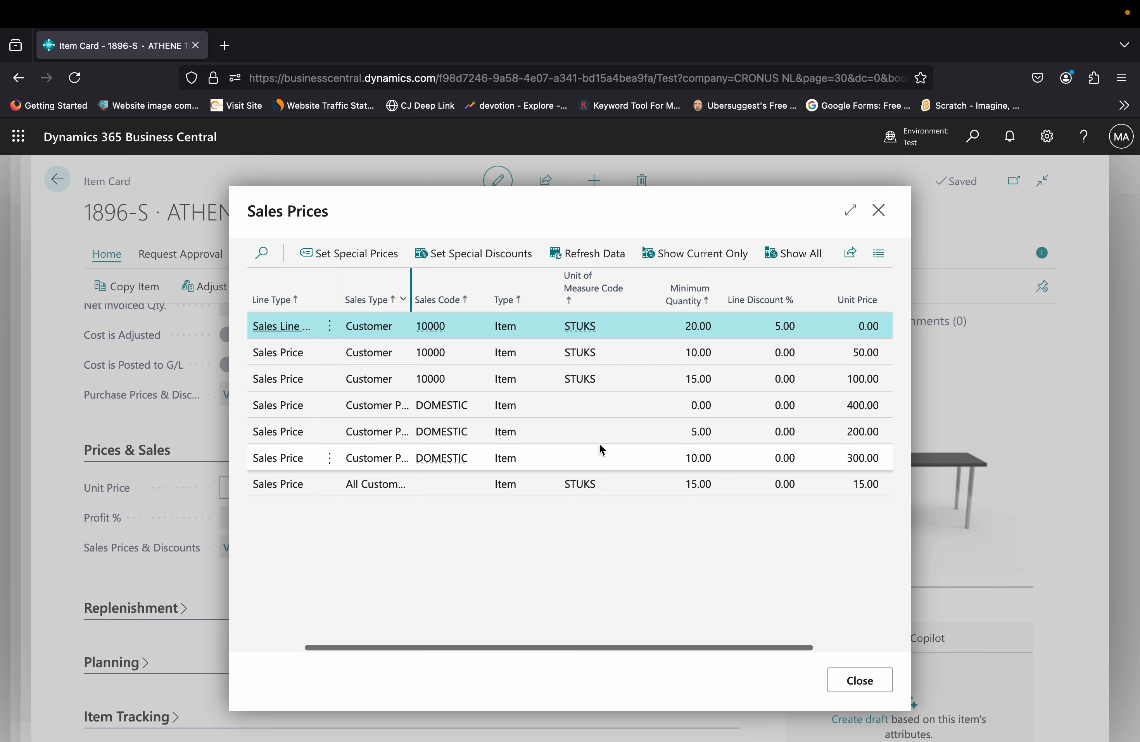
pyautogui.hscroll(3, 600, 448)
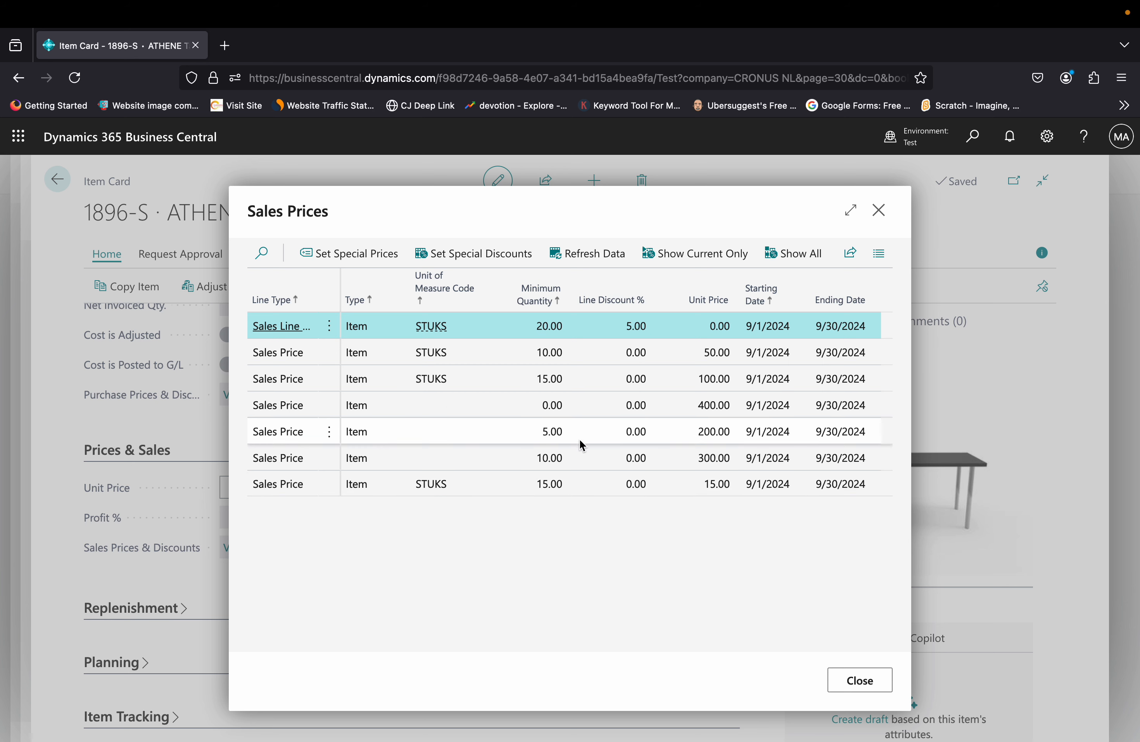
pyautogui.hscroll(-6, 582, 445)
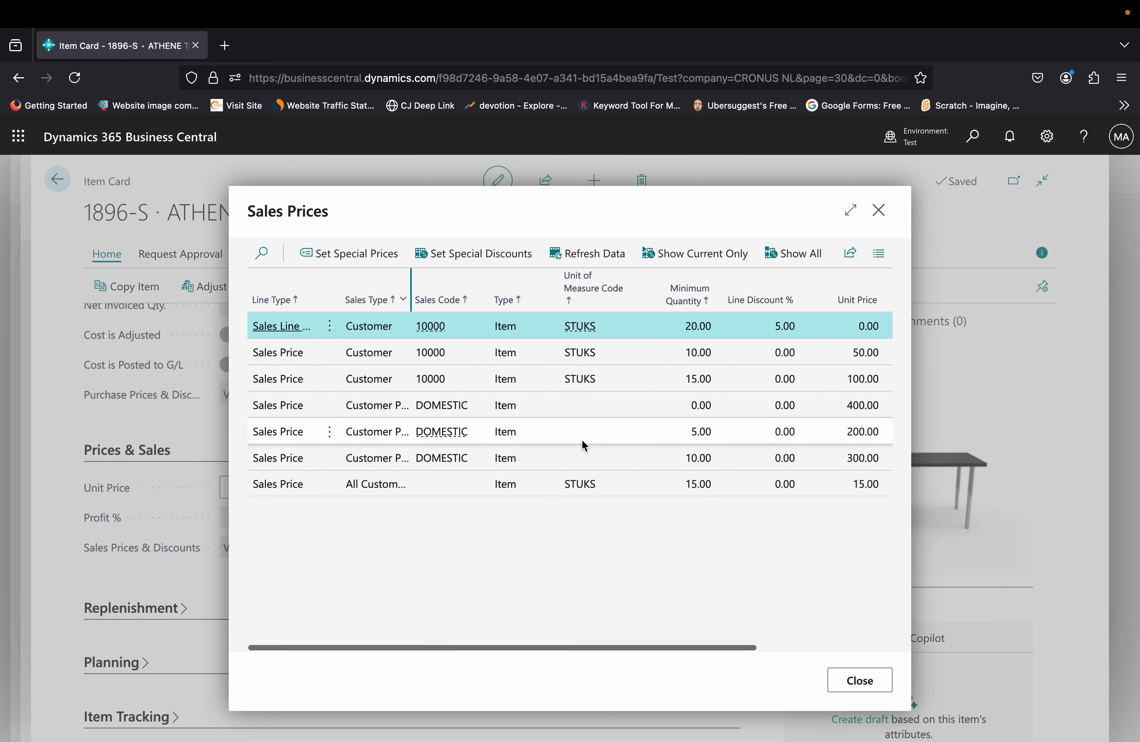
pyautogui.click(384, 483)
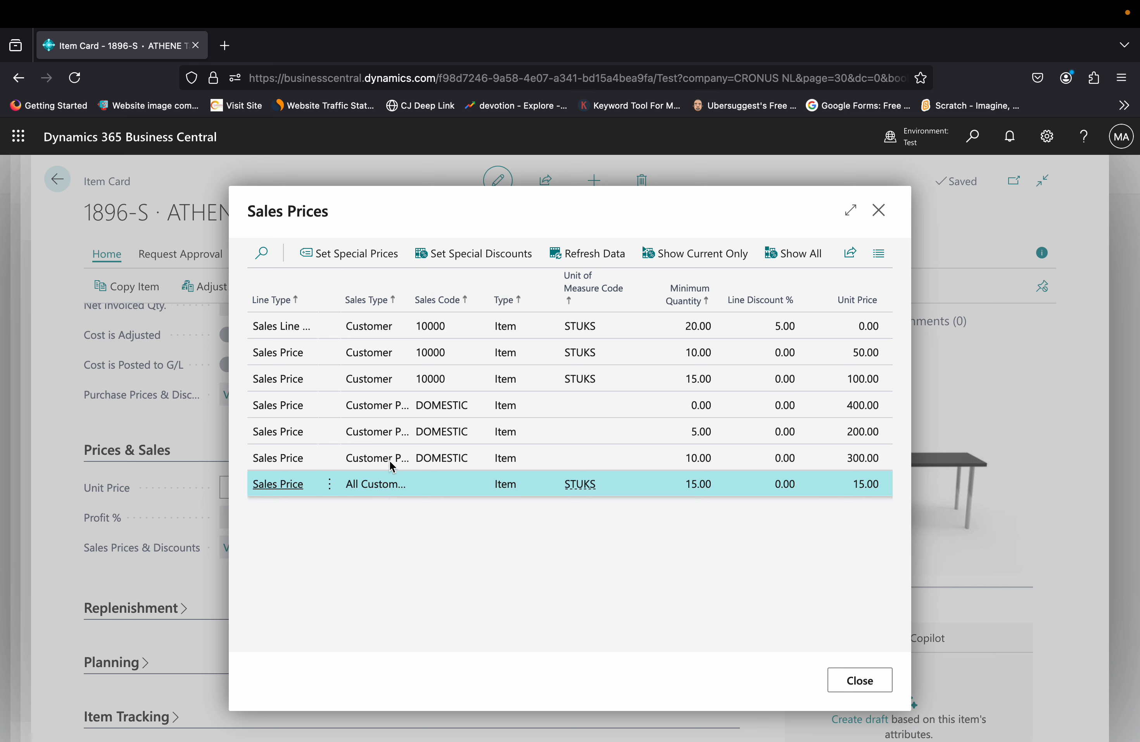
# Step: Widen the Sales Type column so the full customer group names fit, and close the Sales Prices overview
pyautogui.moveTo(409, 302); pyautogui.dragTo(456, 308)
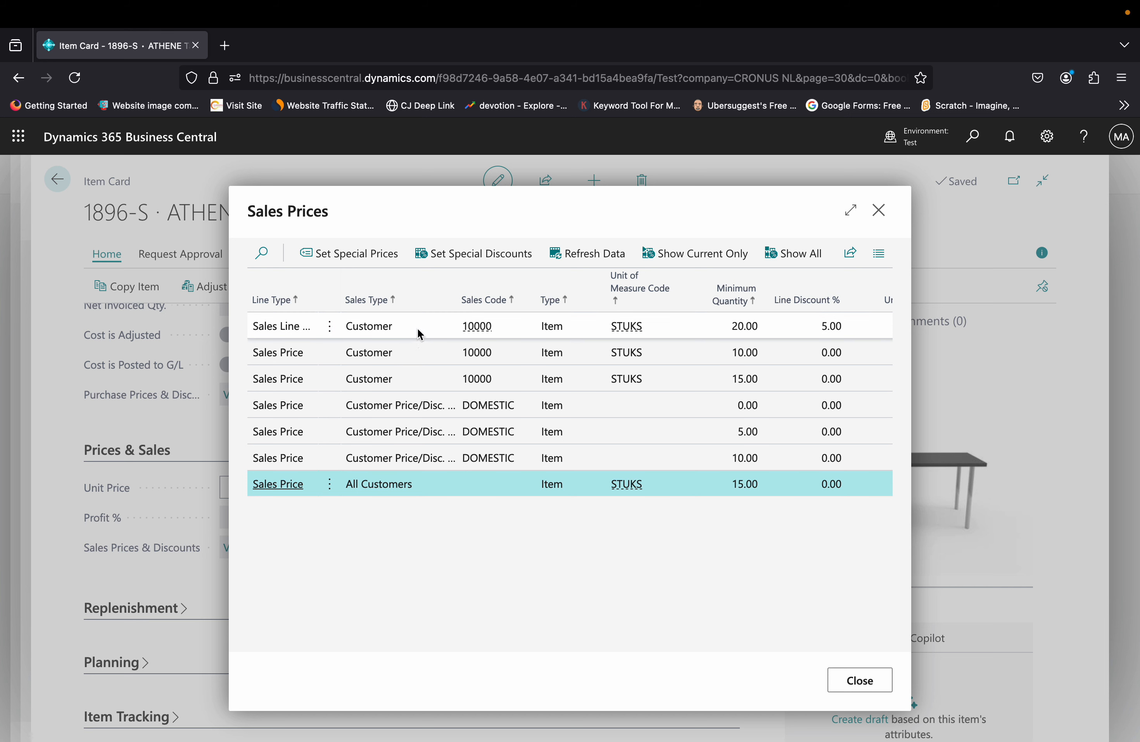
pyautogui.moveTo(455, 299); pyautogui.dragTo(580, 329)
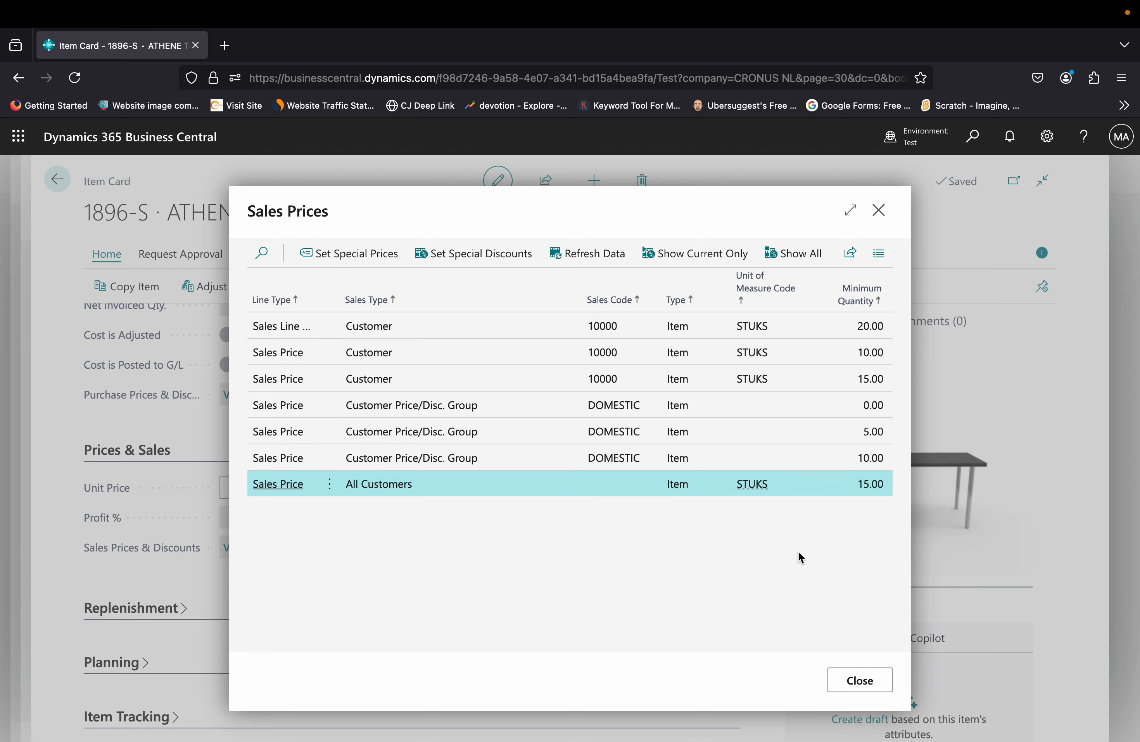
pyautogui.click(858, 683)
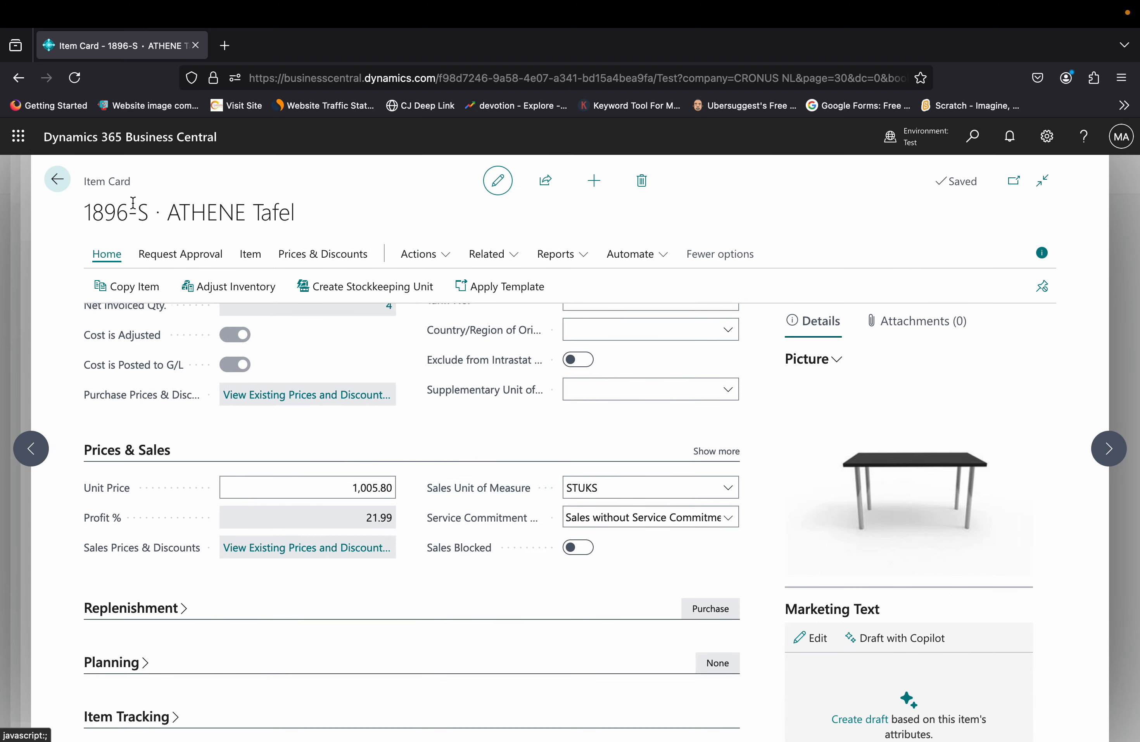
# Step: Return to the Items list and view the sales prices, sales prices and discounts overview, and sales line discounts of item 1896-S
pyautogui.click(56, 182)
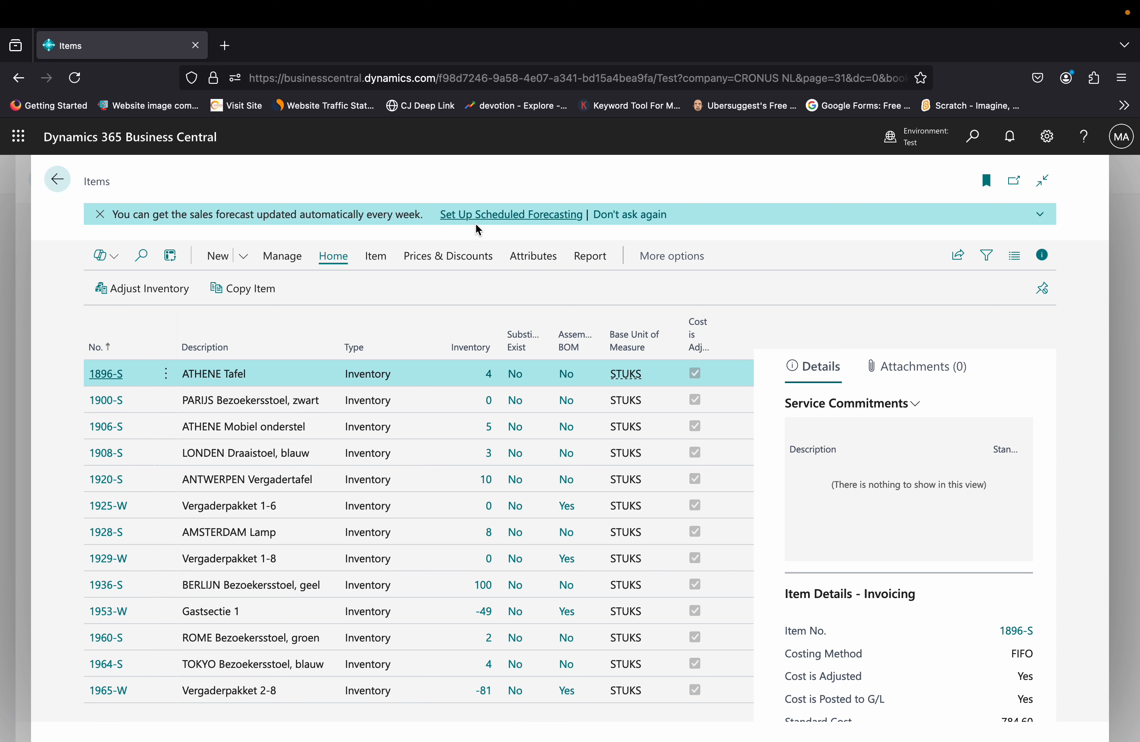
pyautogui.click(451, 255)
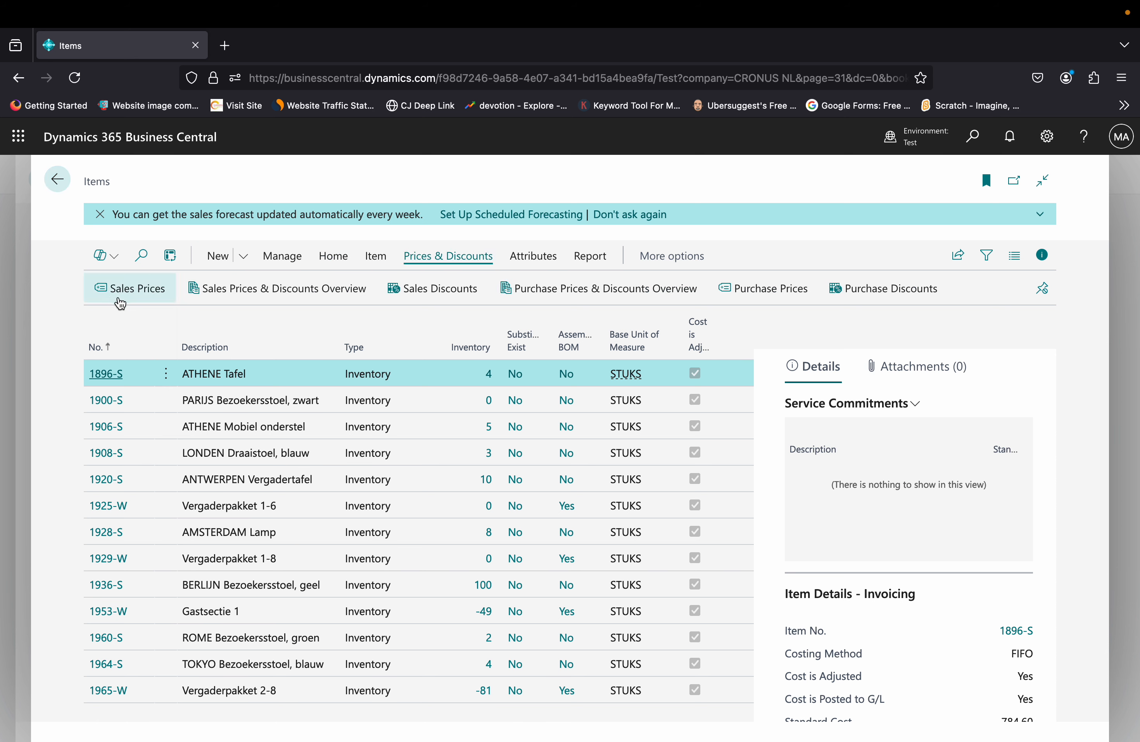
pyautogui.click(134, 303)
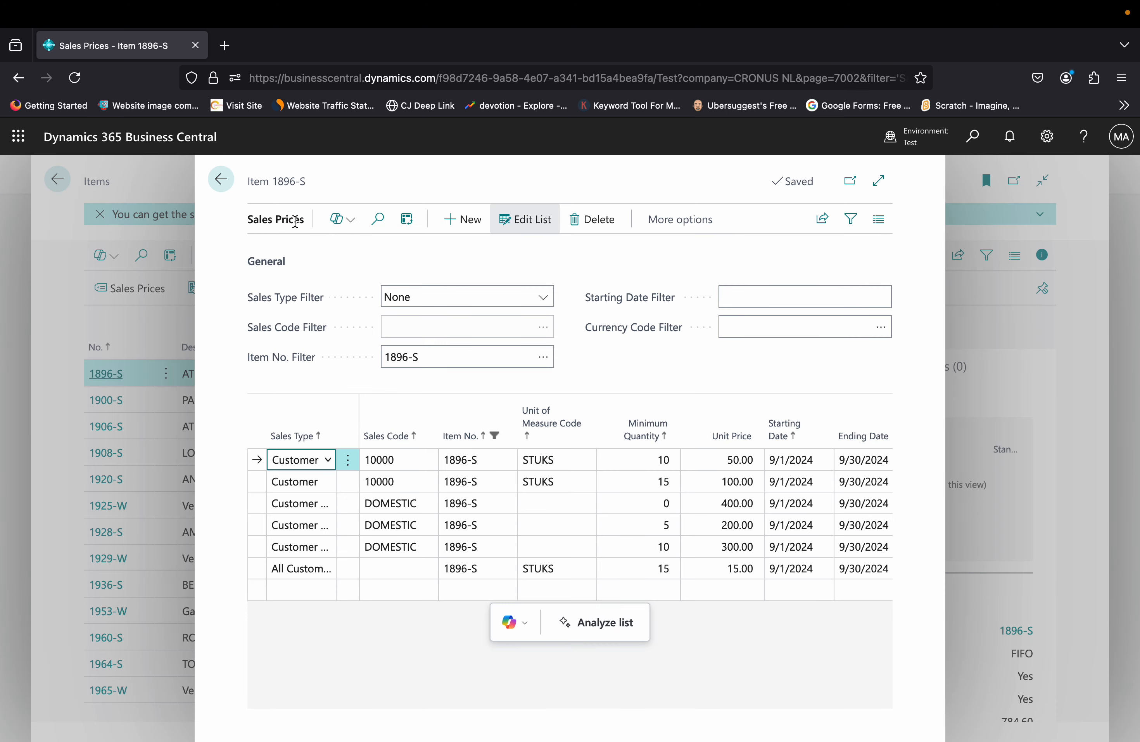
pyautogui.click(365, 465)
pyautogui.press('Escape')
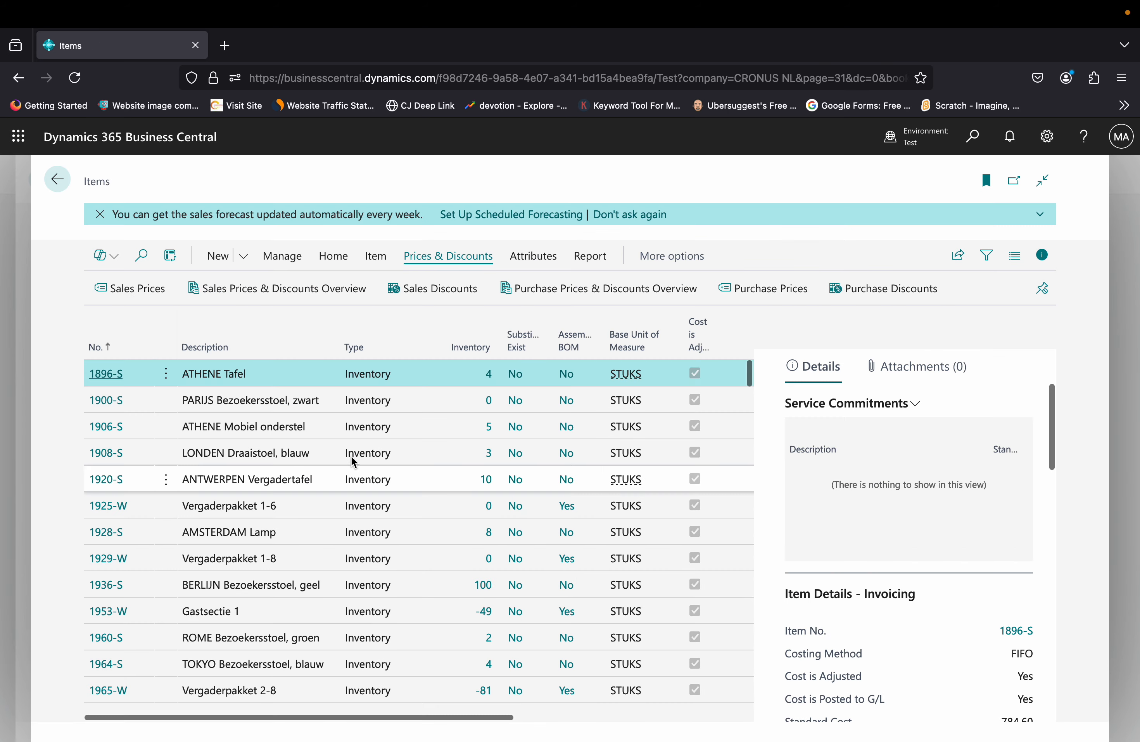
pyautogui.click(291, 297)
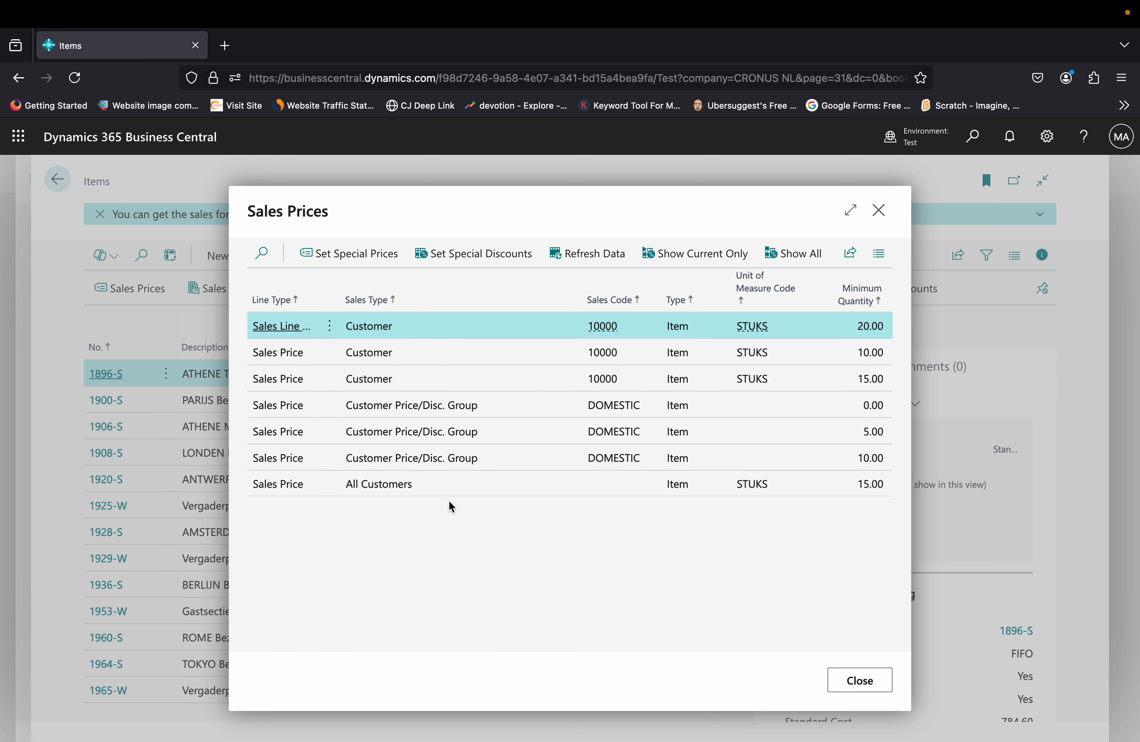
pyautogui.press('Escape')
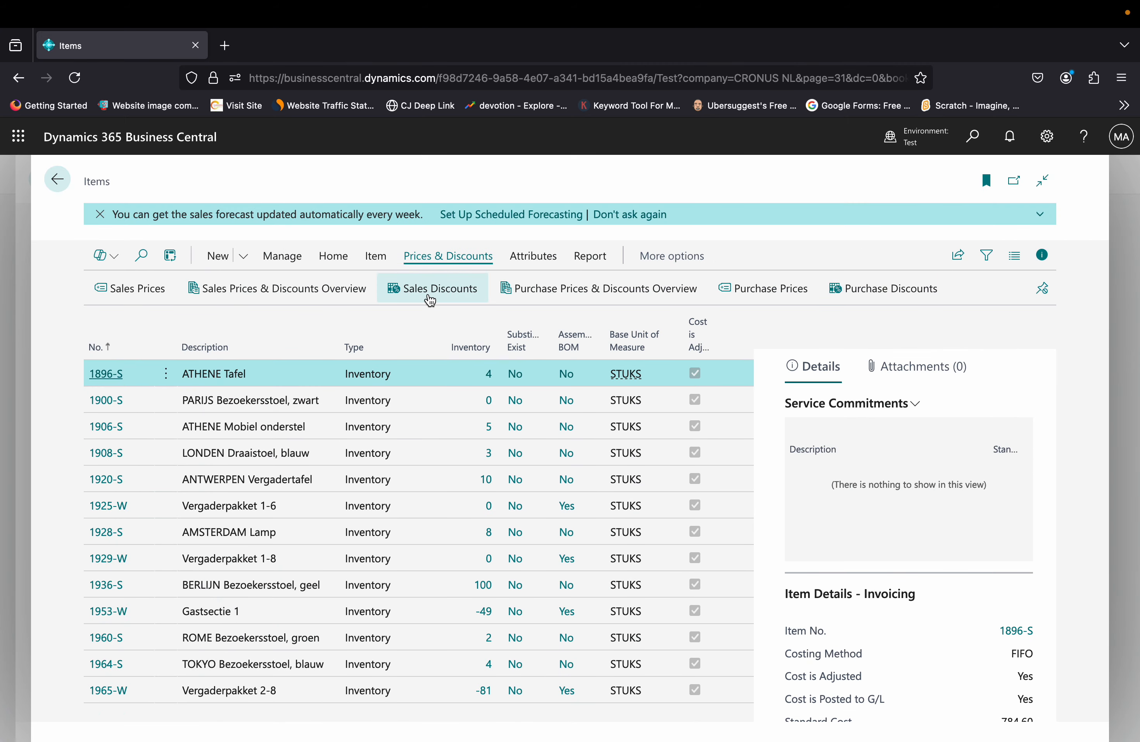
pyautogui.click(430, 289)
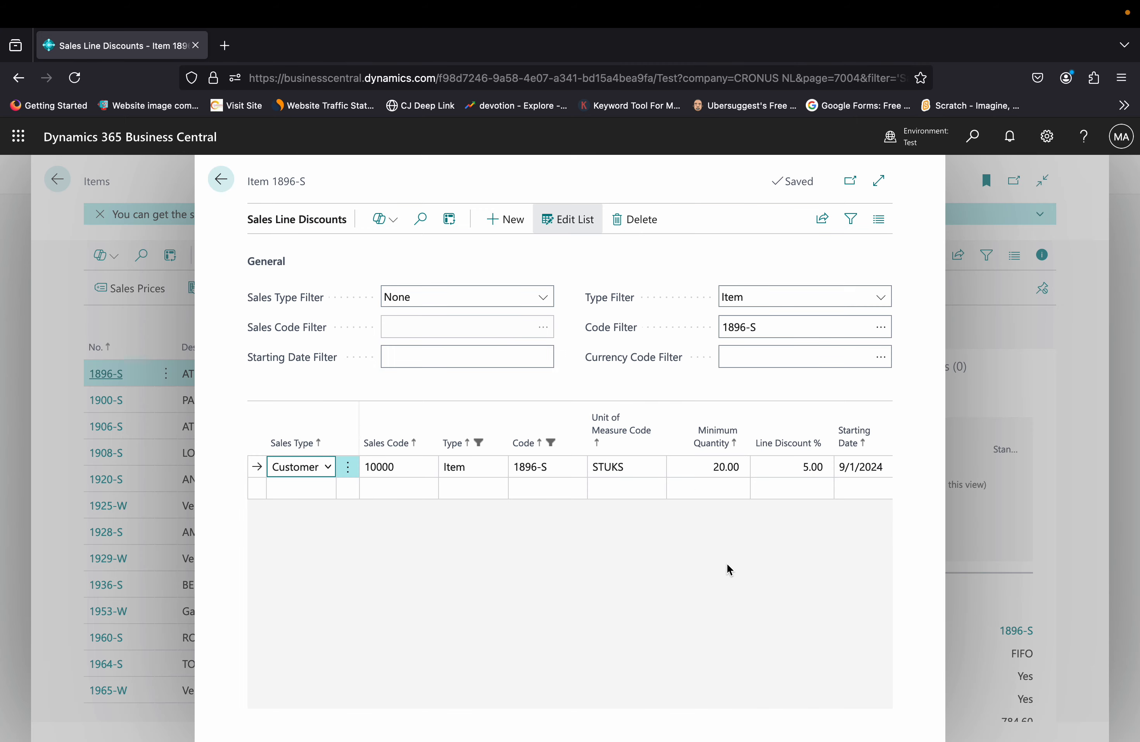
pyautogui.press('Escape')
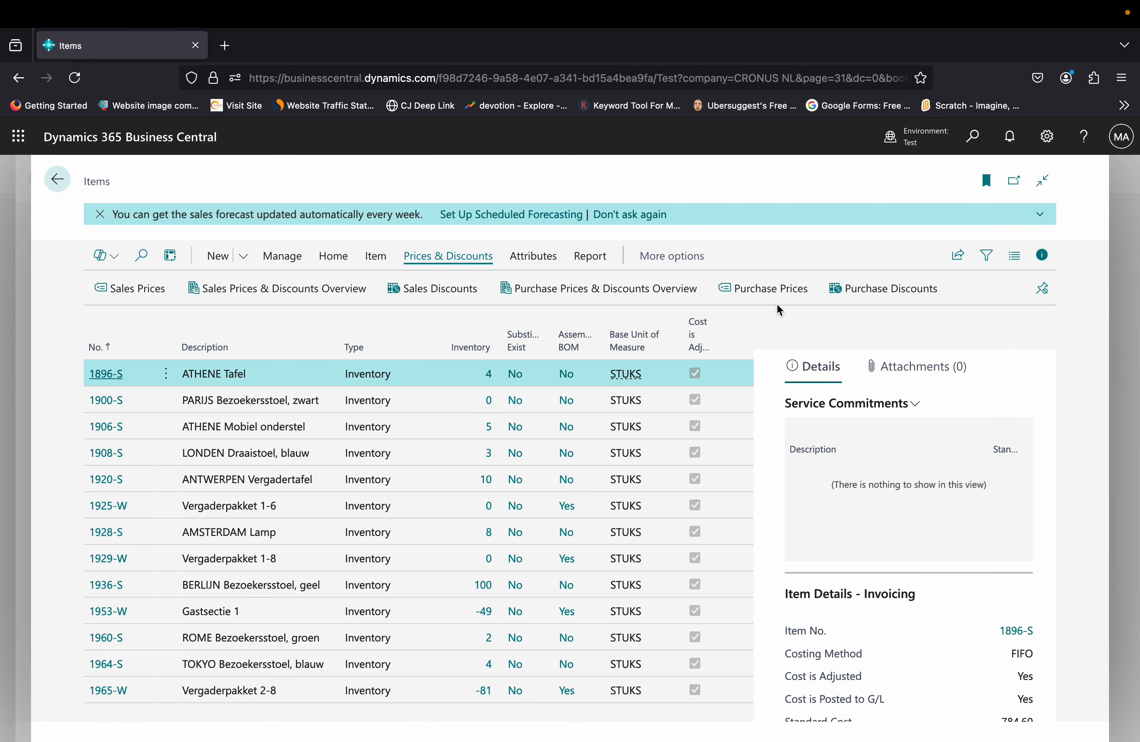
# Step: View the purchase prices, purchase line discounts, and purchase prices and discounts overview of item 1896-S
pyautogui.click(778, 291)
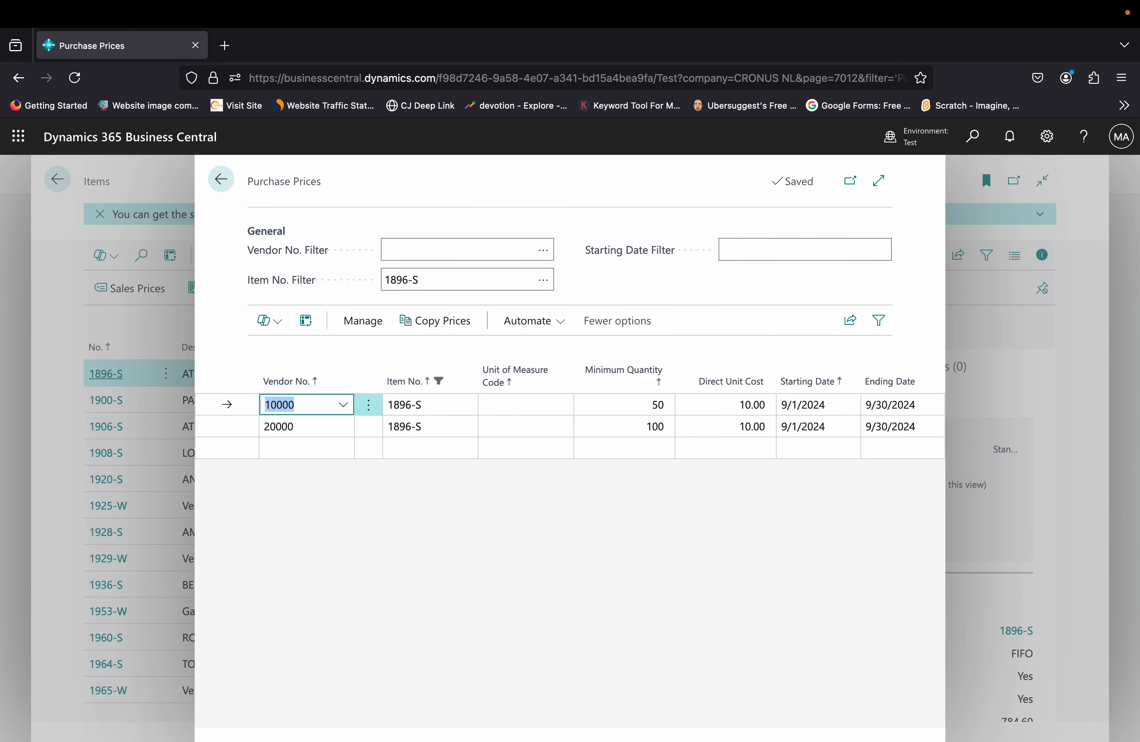
pyautogui.press('Escape')
pyautogui.click(856, 288)
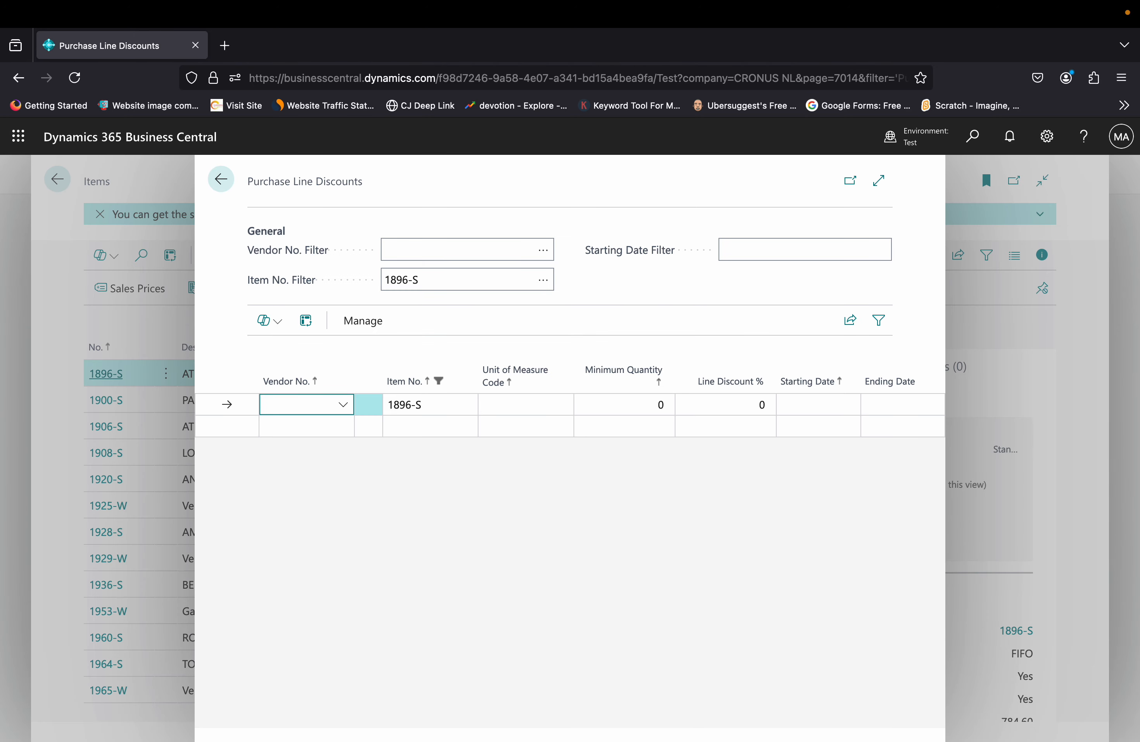
pyautogui.press('Escape')
pyautogui.click(625, 291)
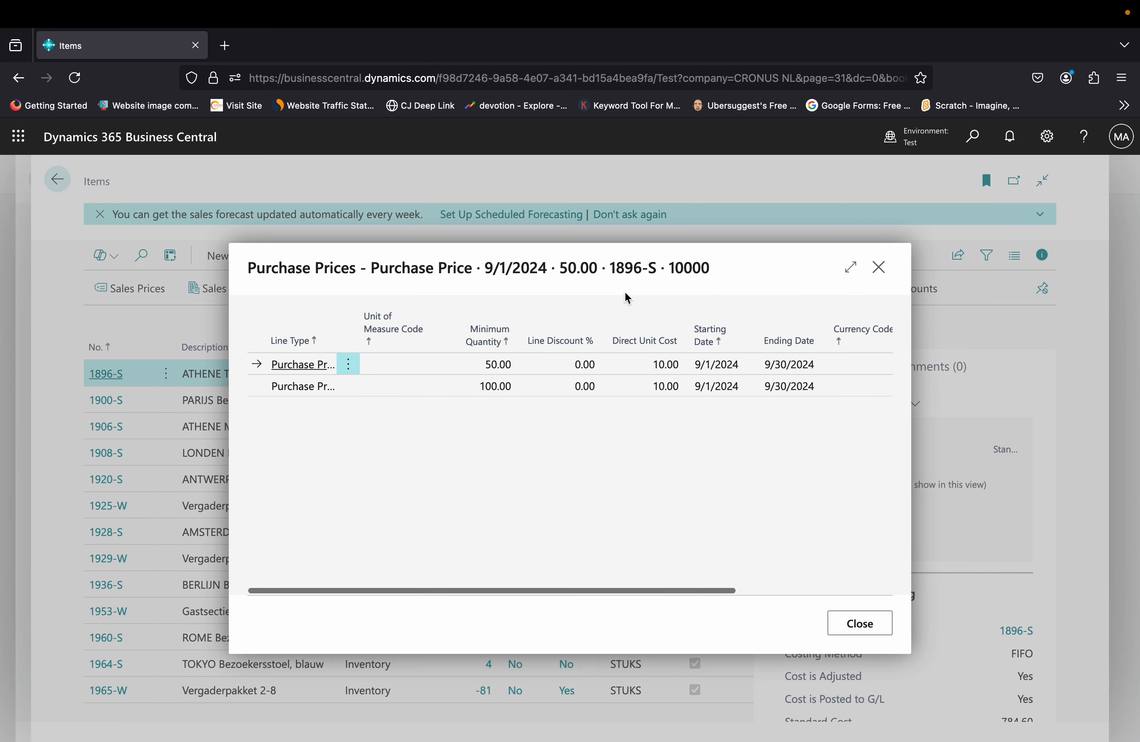
pyautogui.press('Escape')
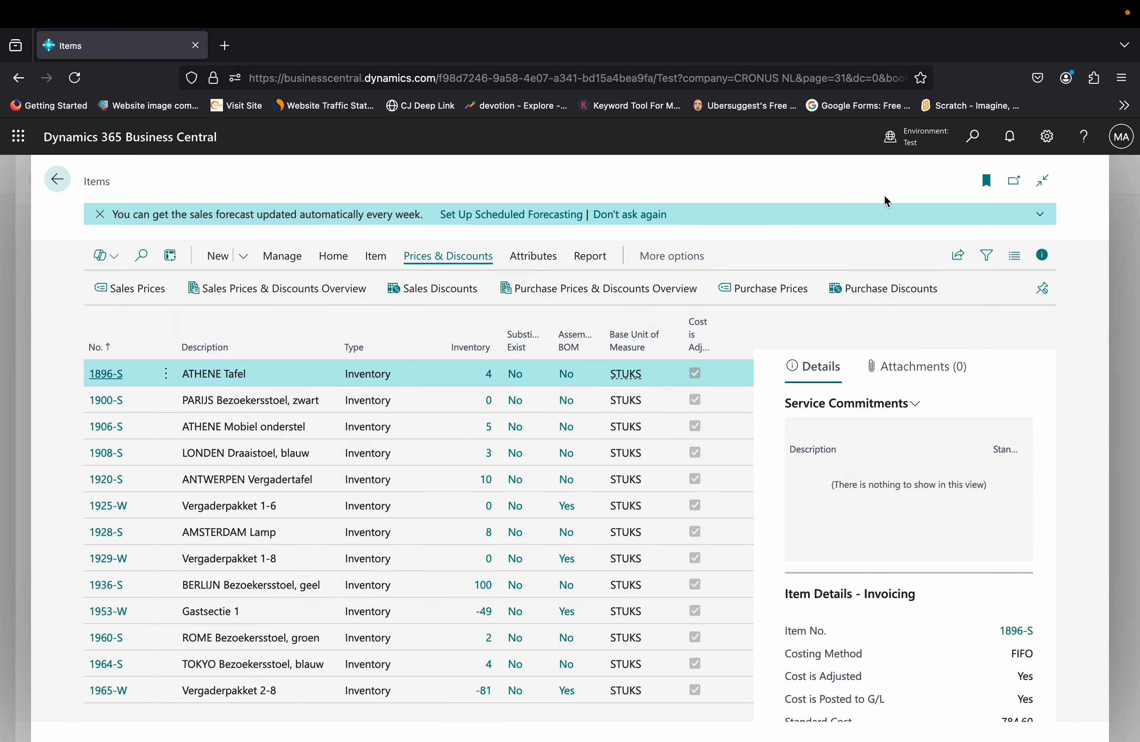
# Step: Search for "sales price work", open the Sales Price Worksheet, and check the Sales Type options on its empty line
pyautogui.click(971, 153)
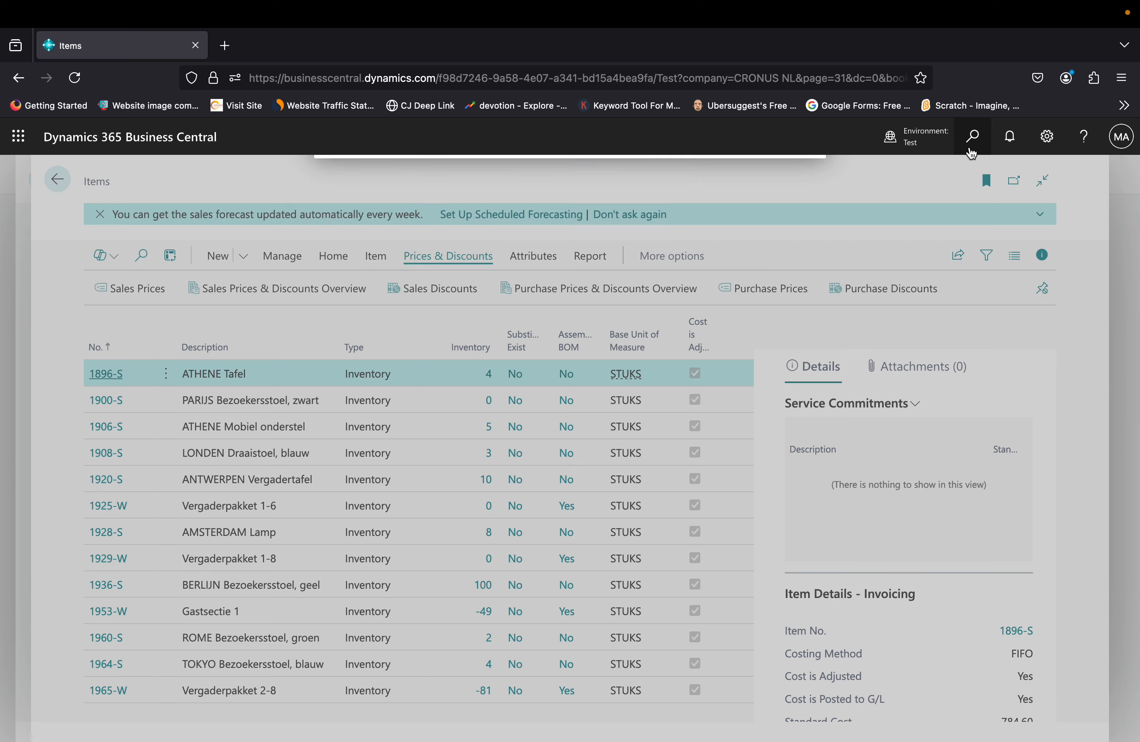
pyautogui.write('sales')
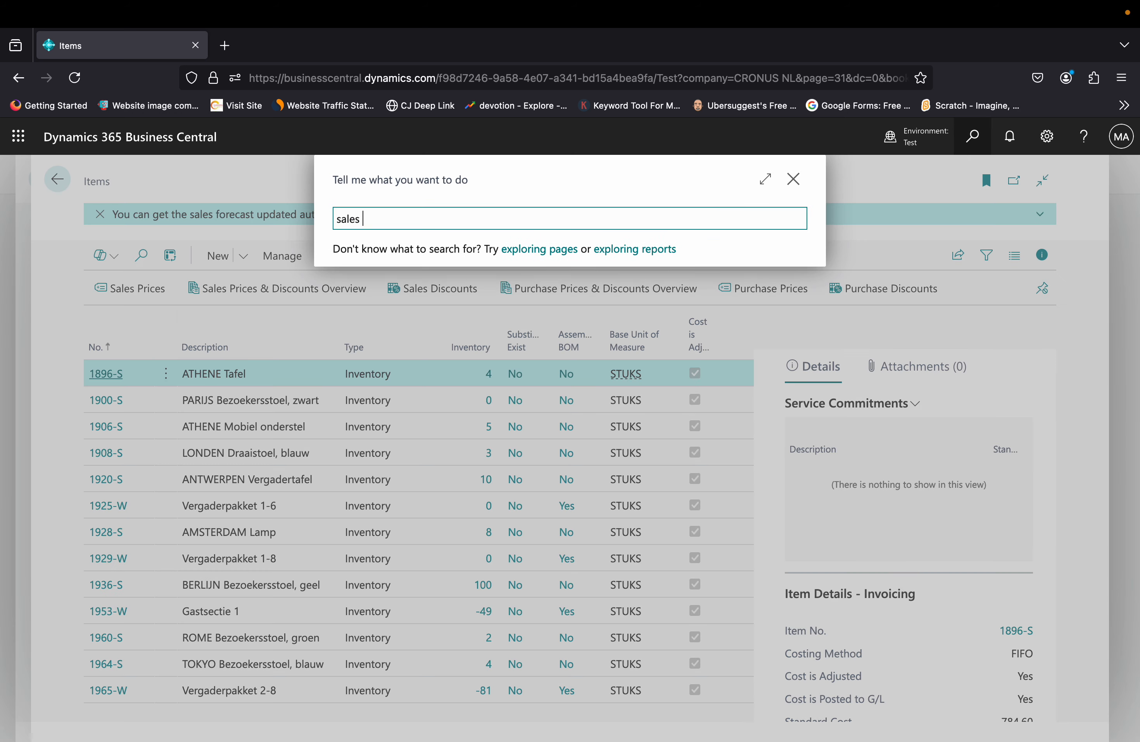
pyautogui.write(' price wo')
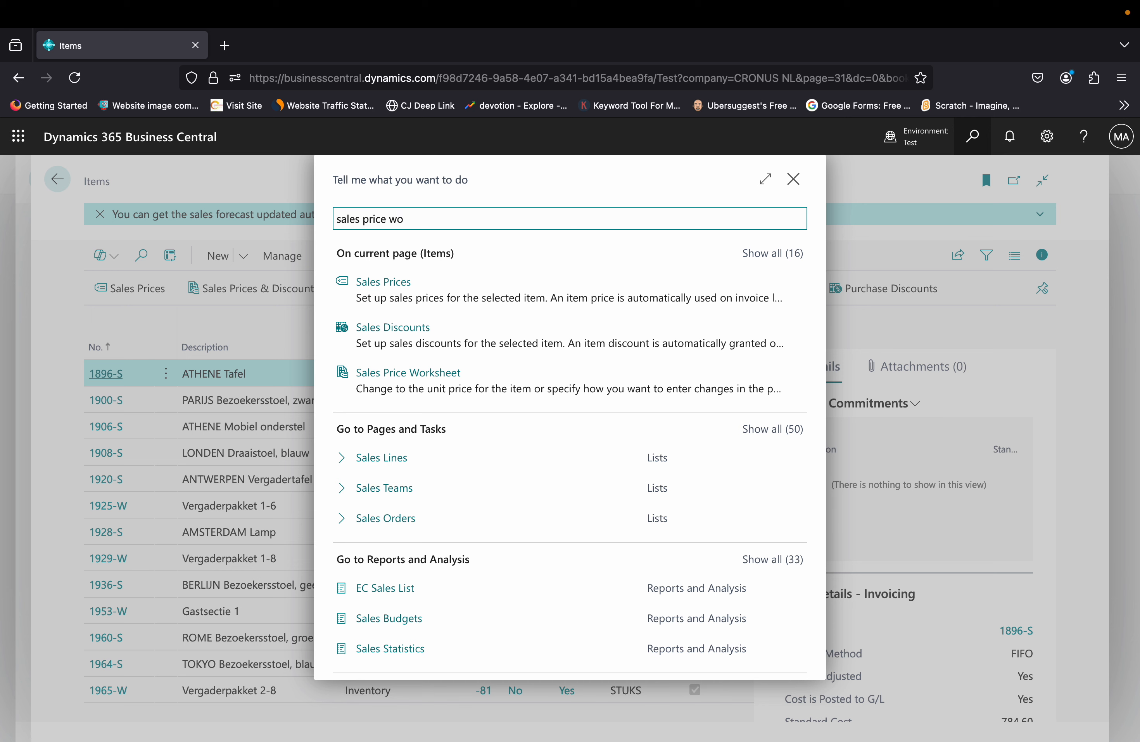
pyautogui.write('rk')
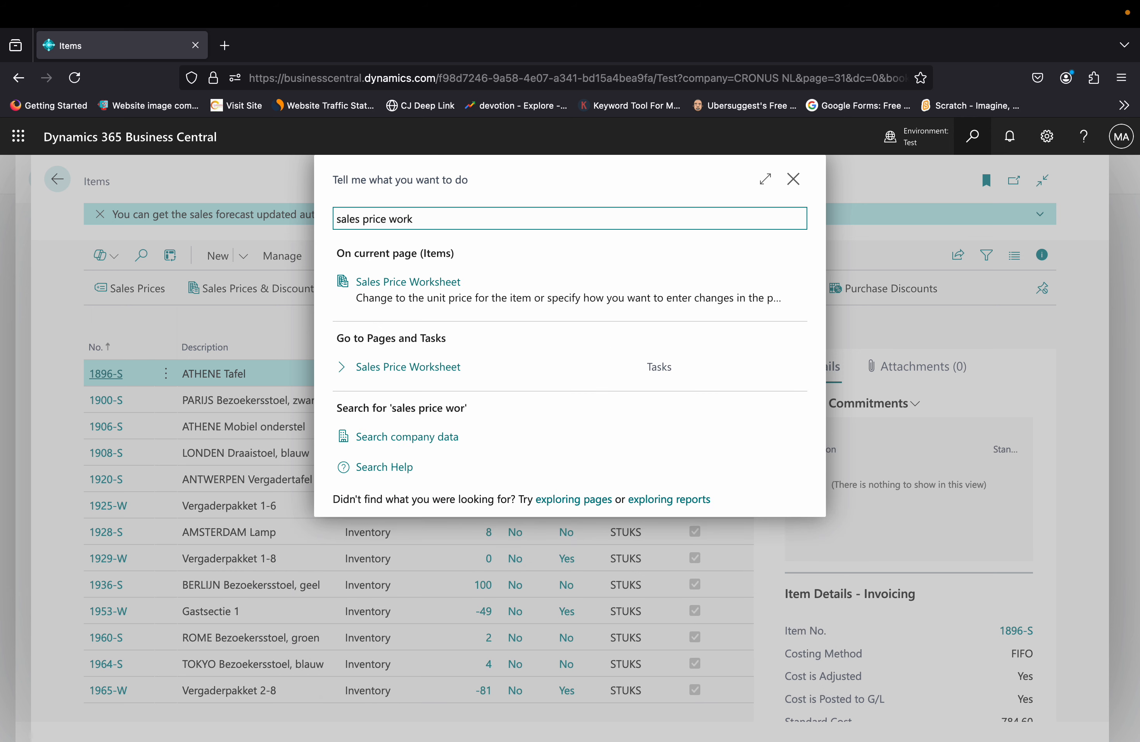
pyautogui.click(393, 375)
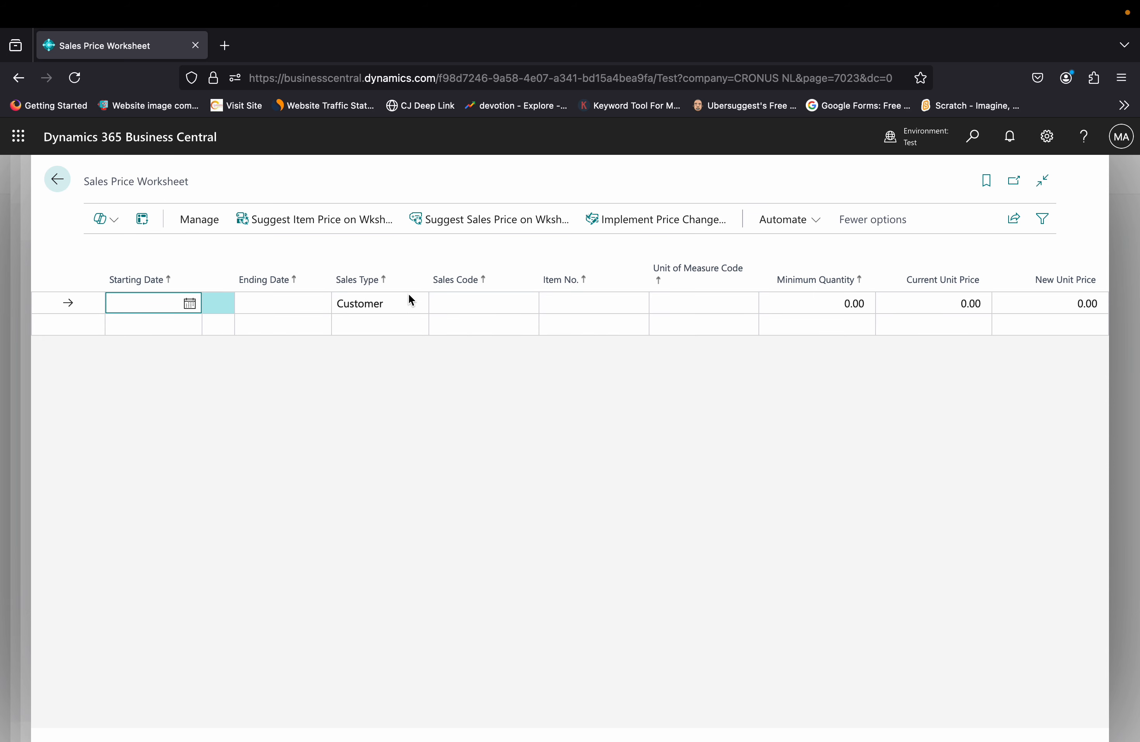
pyautogui.click(400, 306)
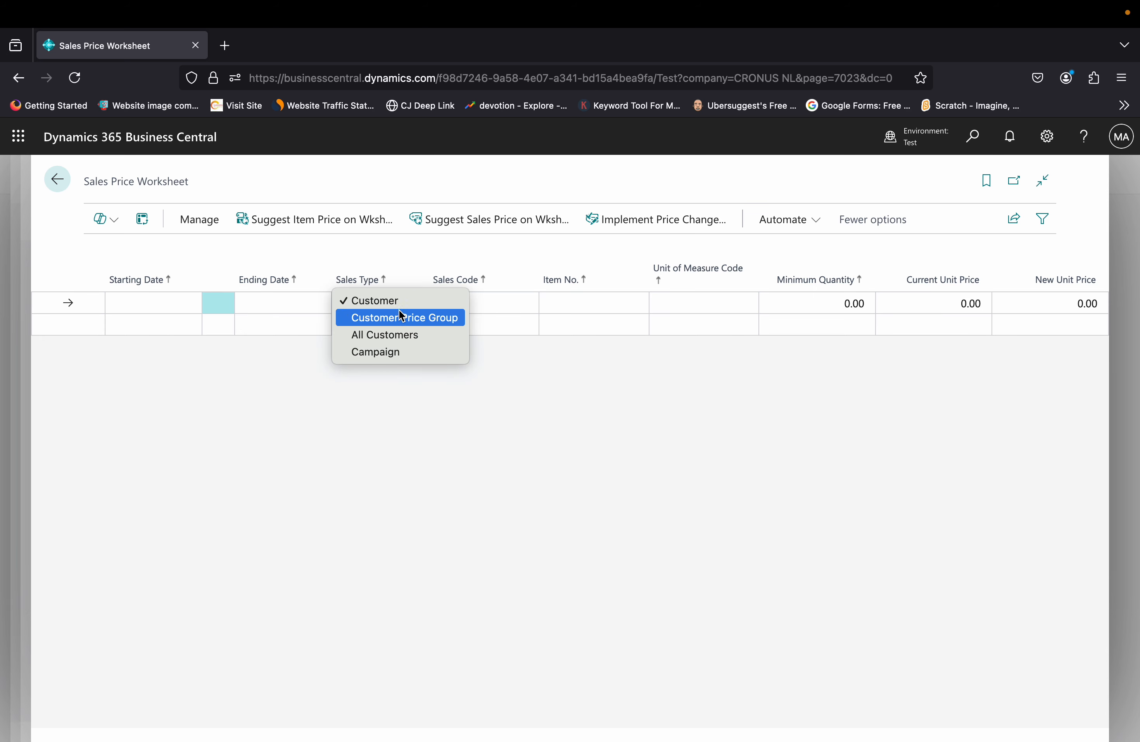
pyautogui.click(503, 449)
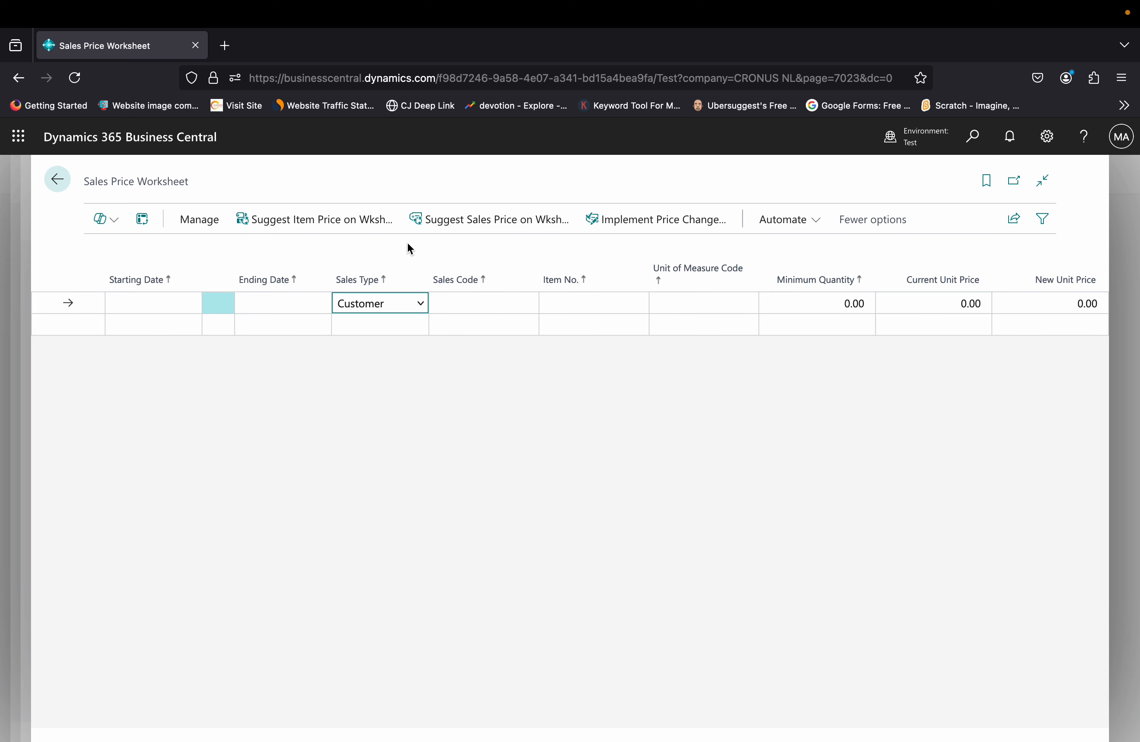
# Step: Suggest a new item price on the worksheet for item 1908-S and the preset customer, from 9/1/2024 to 9/30/2024, with adjustment factor 1
pyautogui.click(315, 221)
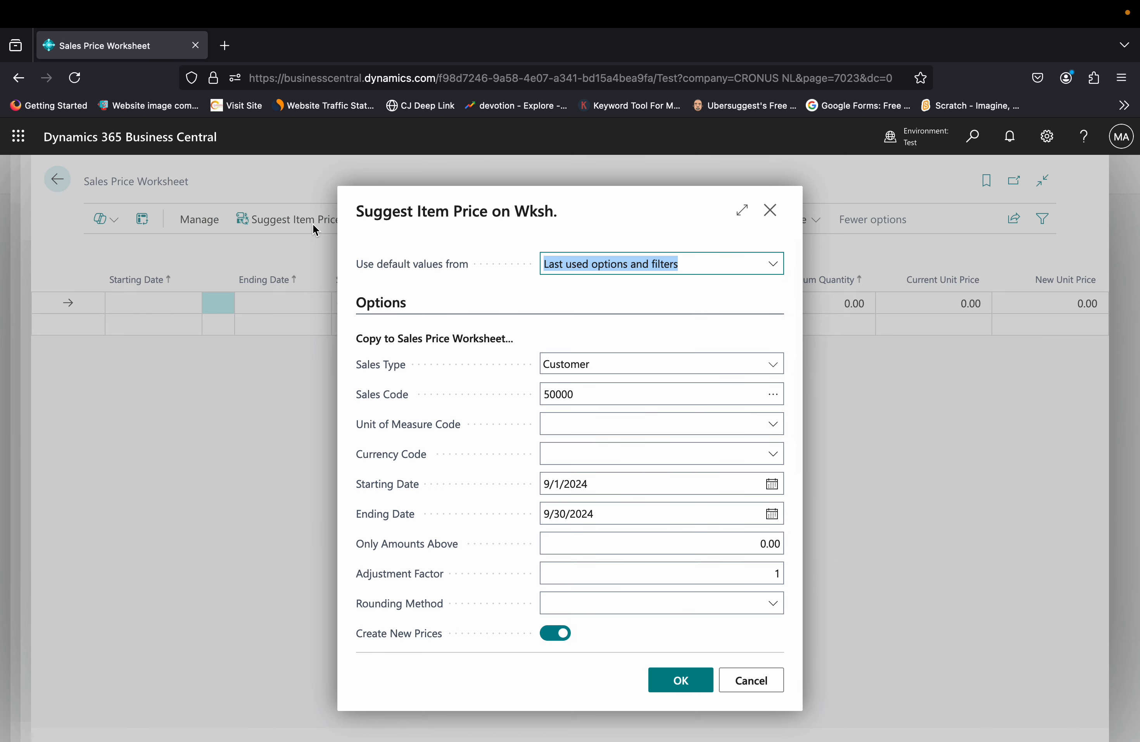
pyautogui.scroll(-3, 571, 490)
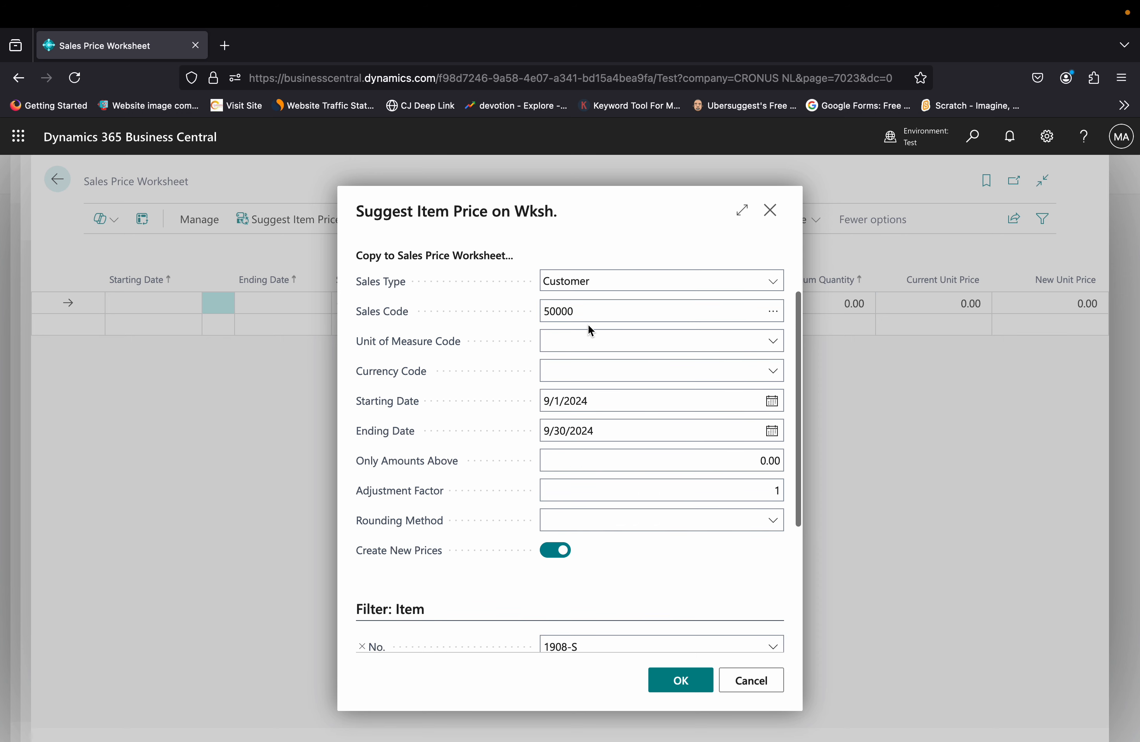
pyautogui.scroll(-2, 616, 503)
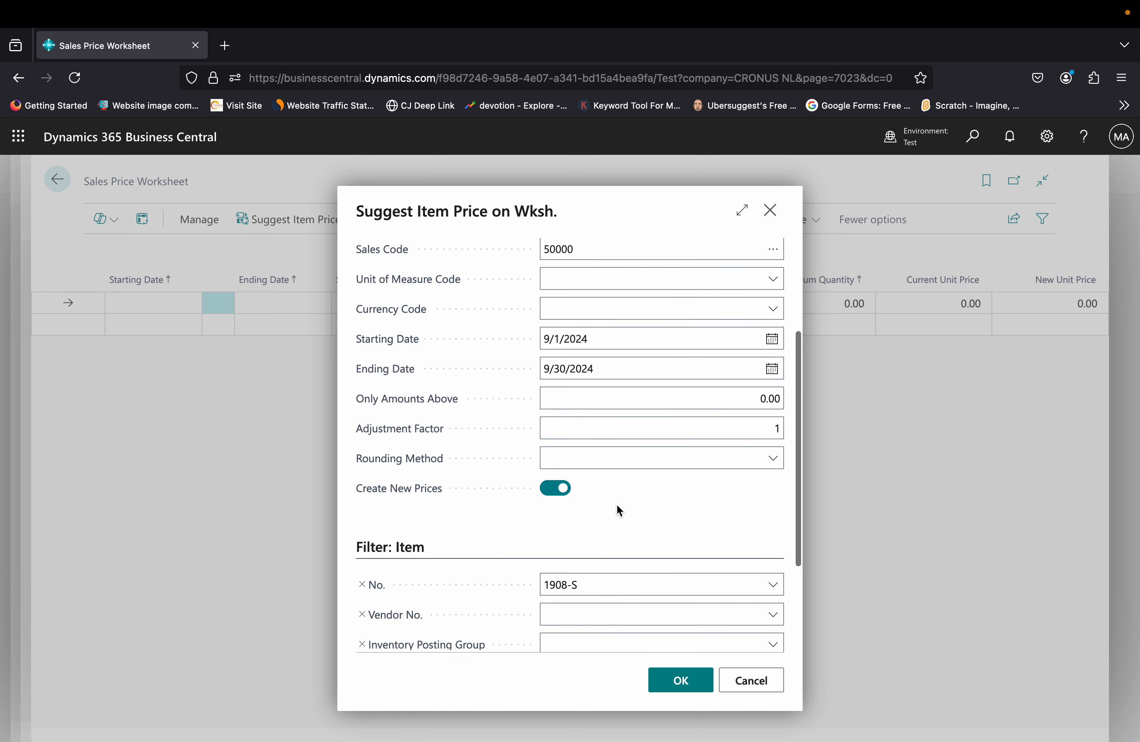
pyautogui.scroll(2, 616, 503)
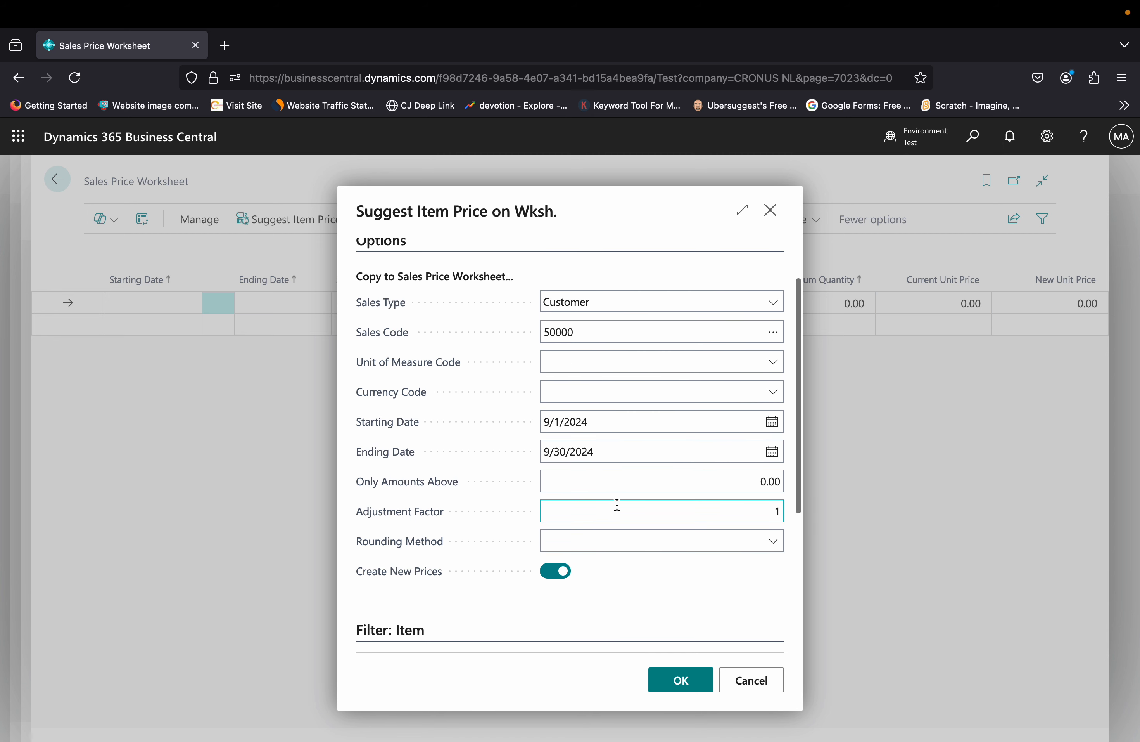
pyautogui.scroll(1, 616, 503)
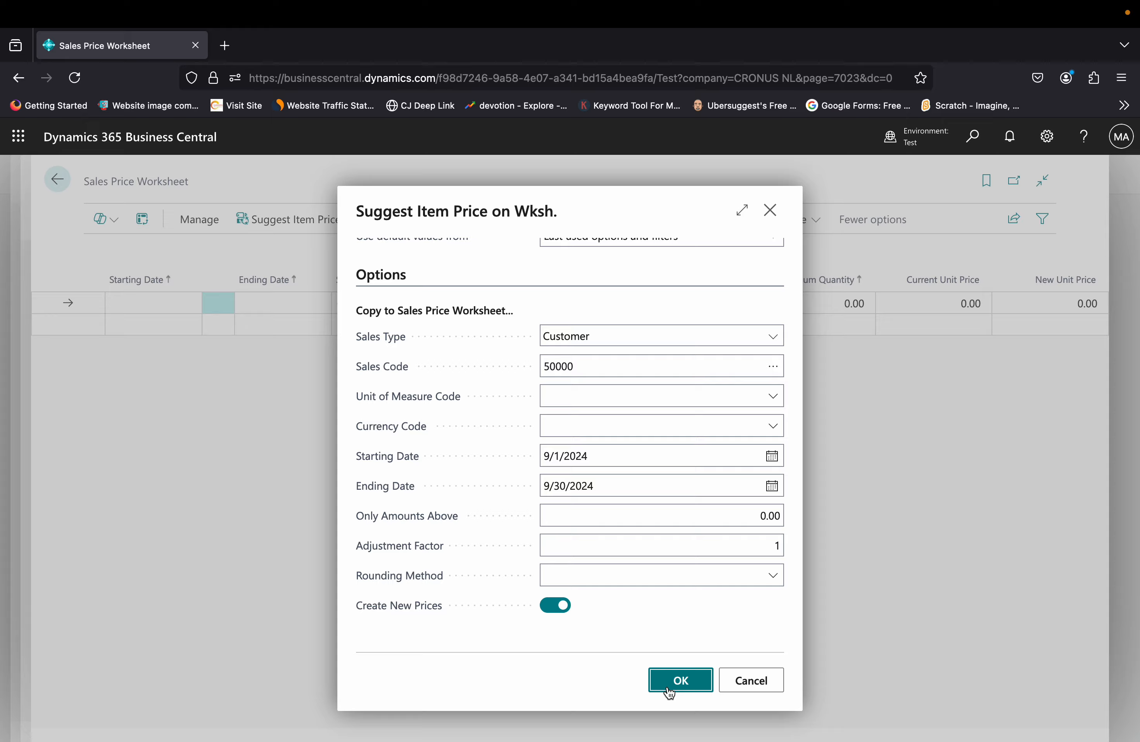
pyautogui.click(669, 690)
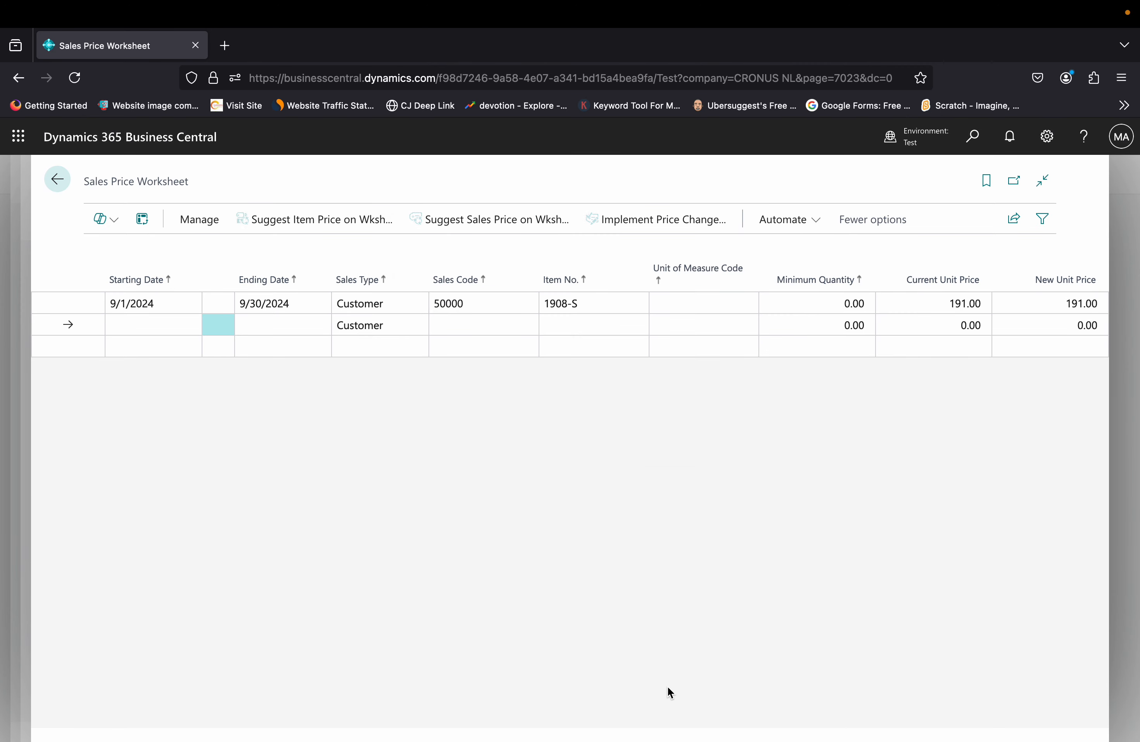
# Step: Set the new unit price of the item 1908-S worksheet line to 200
pyautogui.click(615, 309)
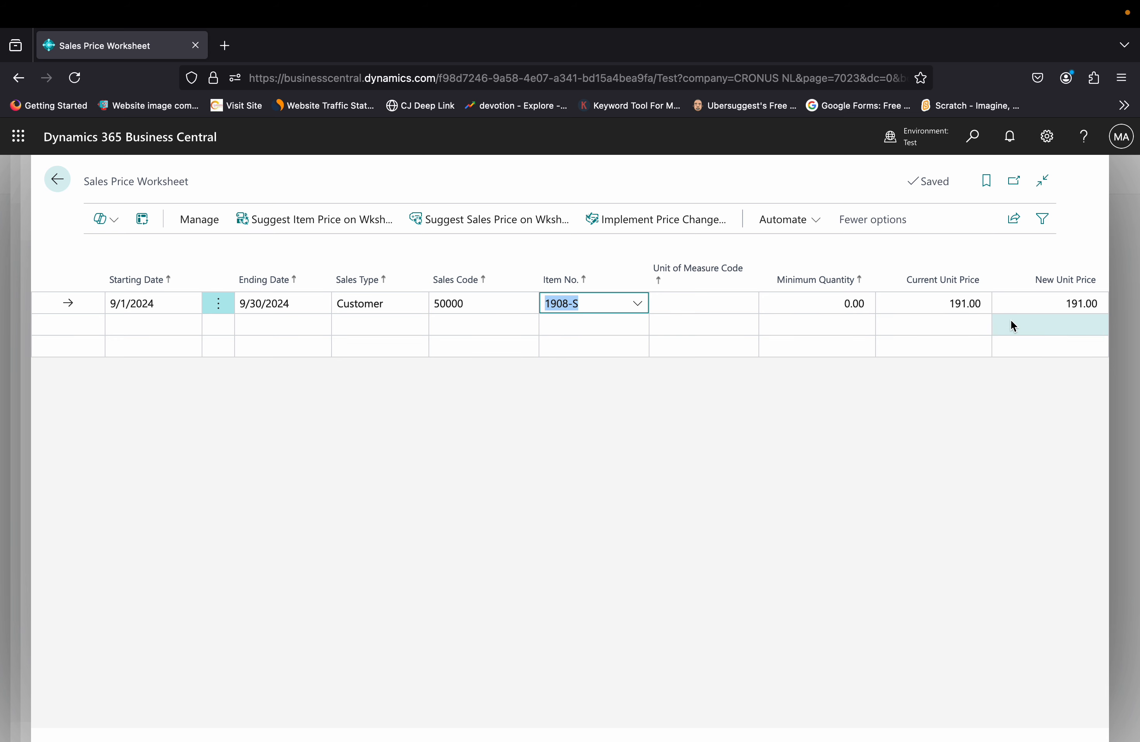
pyautogui.click(1054, 303)
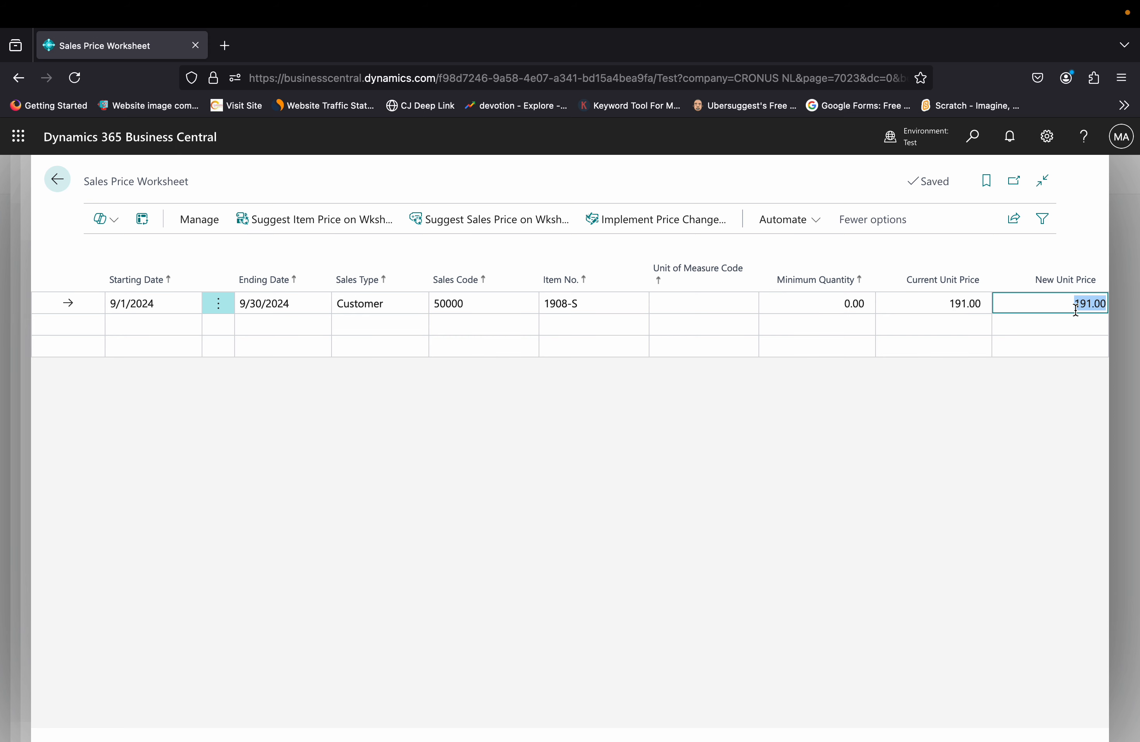
pyautogui.write('200')
pyautogui.press('Return')
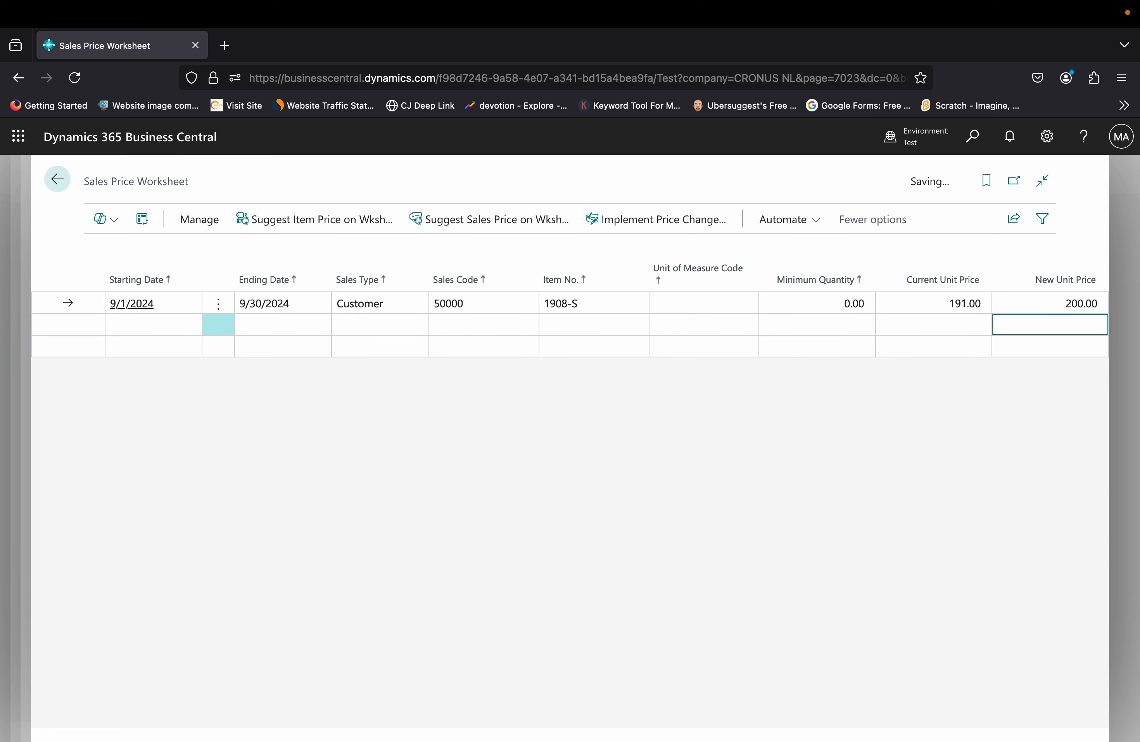
pyautogui.press('Up')
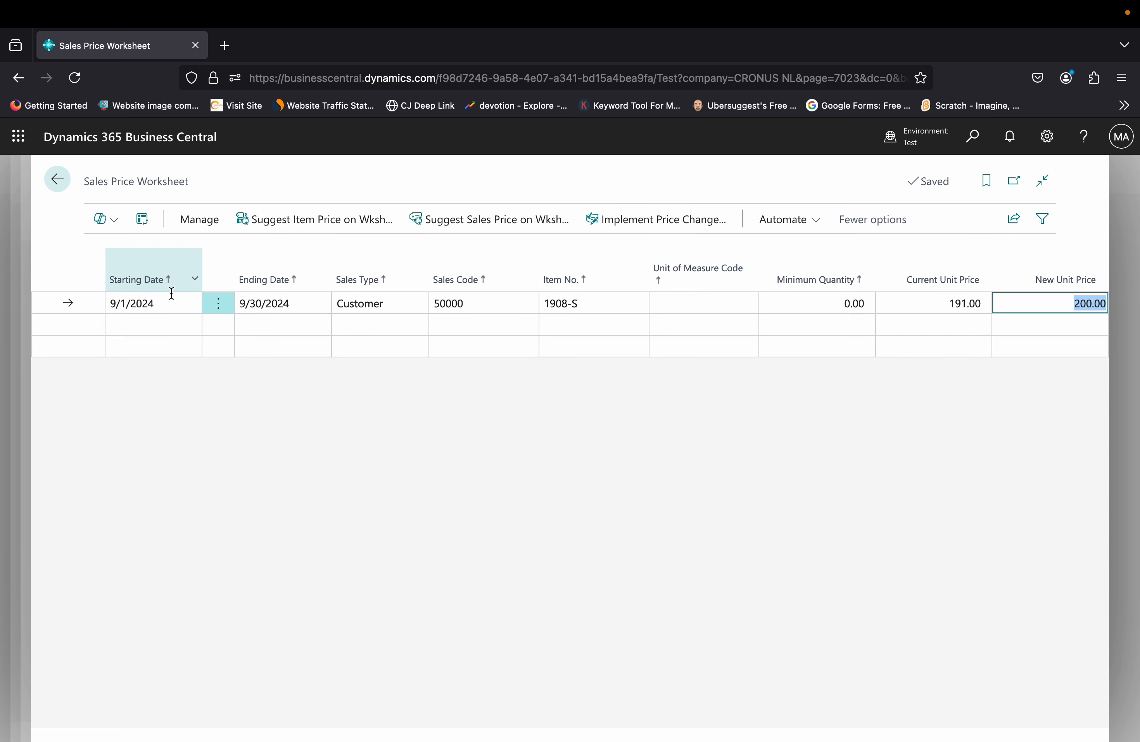
# Step: Delete the item 1908-S line from the Sales Price Worksheet
pyautogui.click(216, 307)
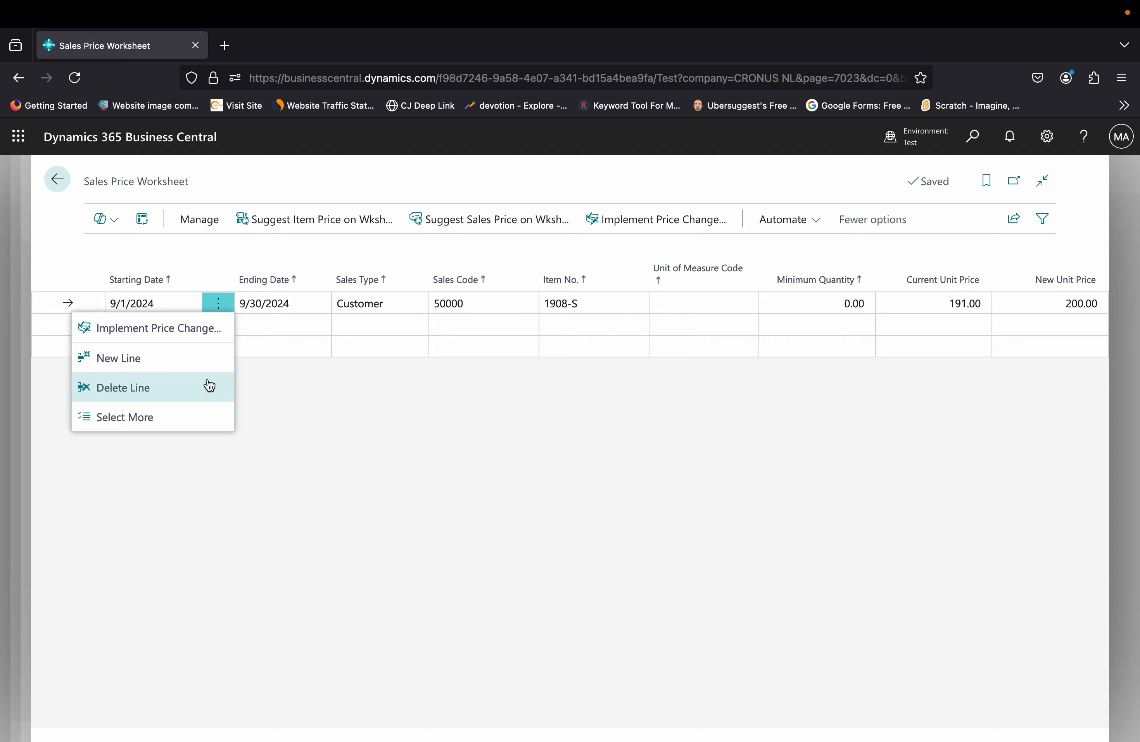
pyautogui.click(210, 385)
pyautogui.click(668, 483)
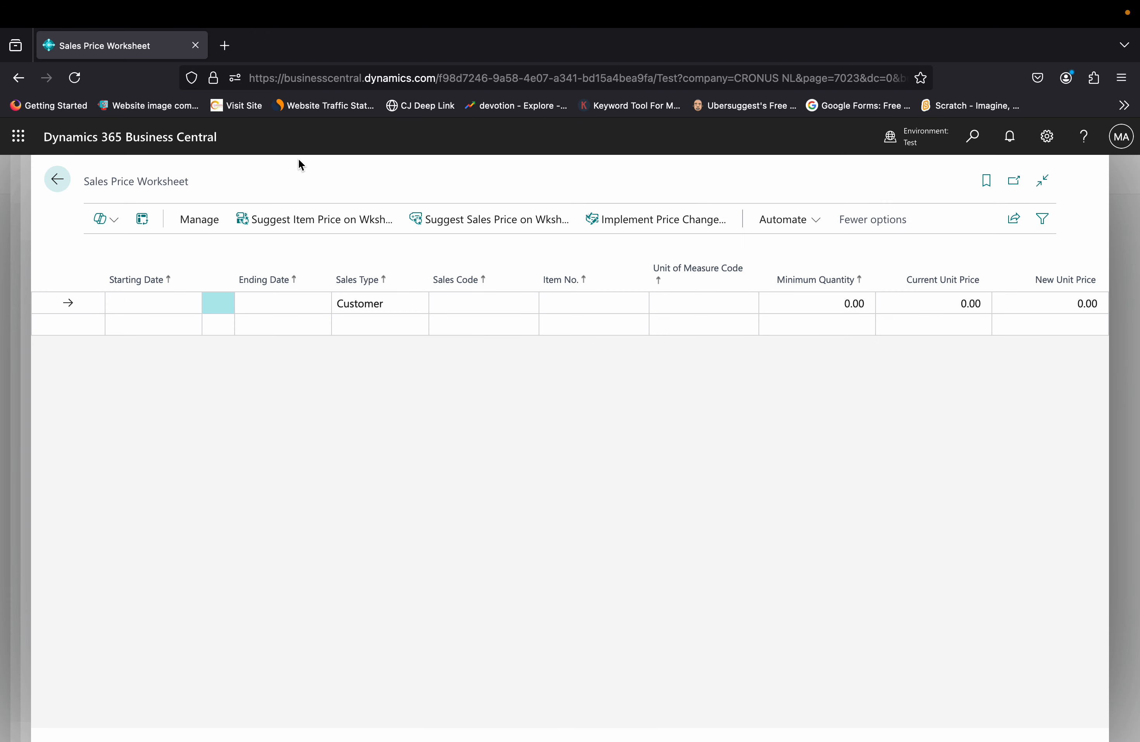
# Step: Suggest a new price for item 1908-S and the preset customer on the worksheet, with the adjustment factor set to 10
pyautogui.click(320, 233)
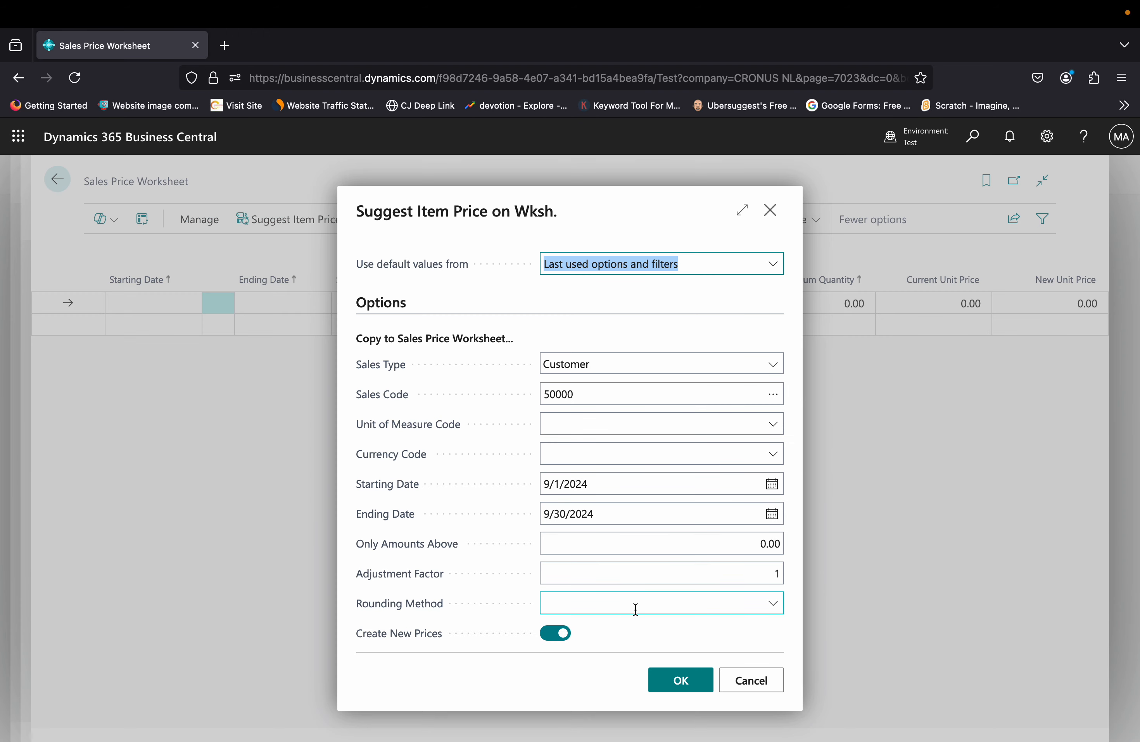
pyautogui.scroll(-2, 636, 609)
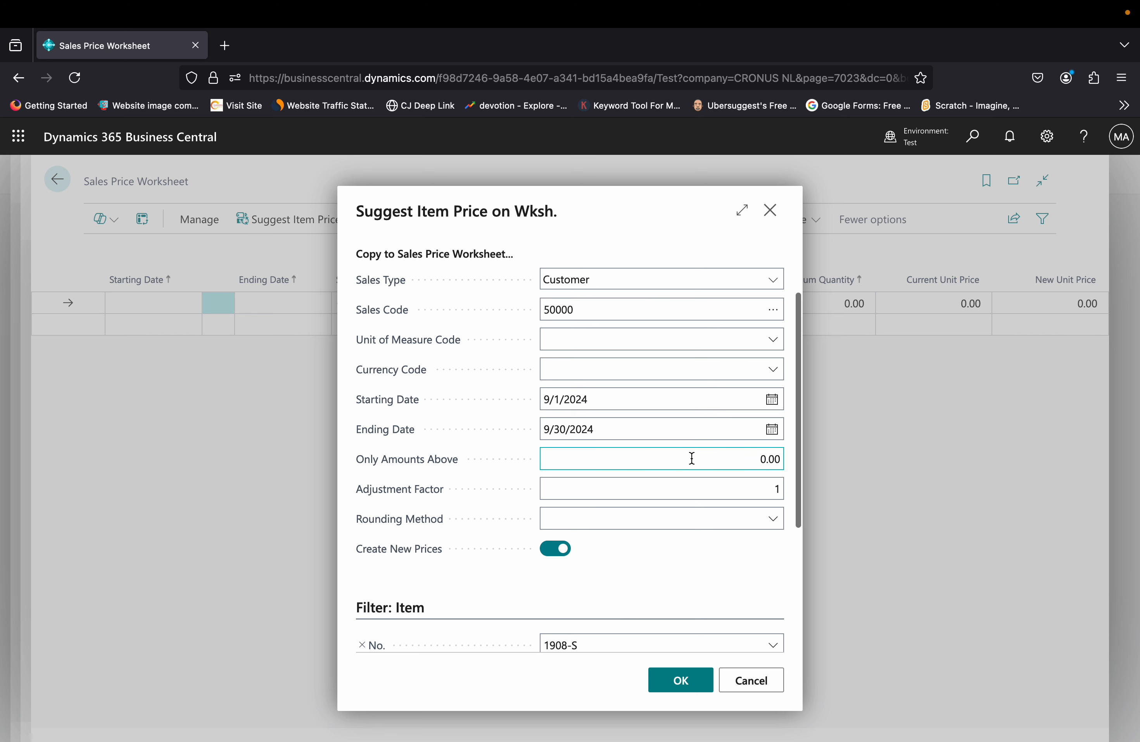
pyautogui.click(606, 339)
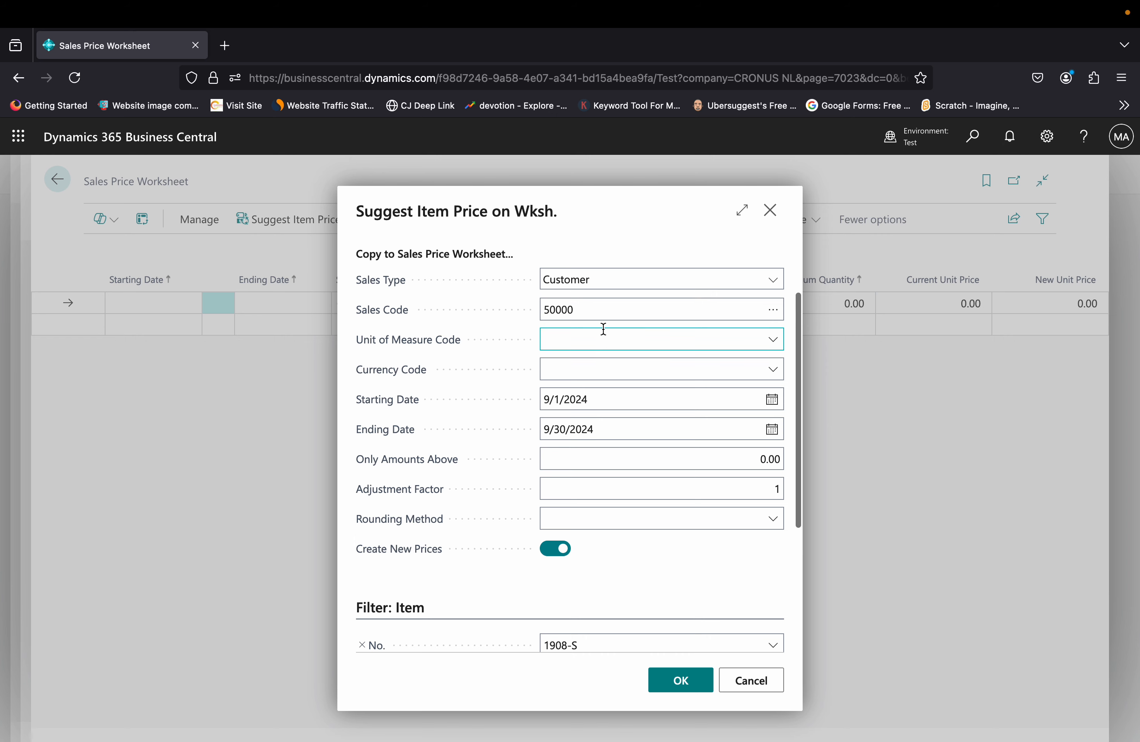
pyautogui.click(599, 302)
pyautogui.click(580, 523)
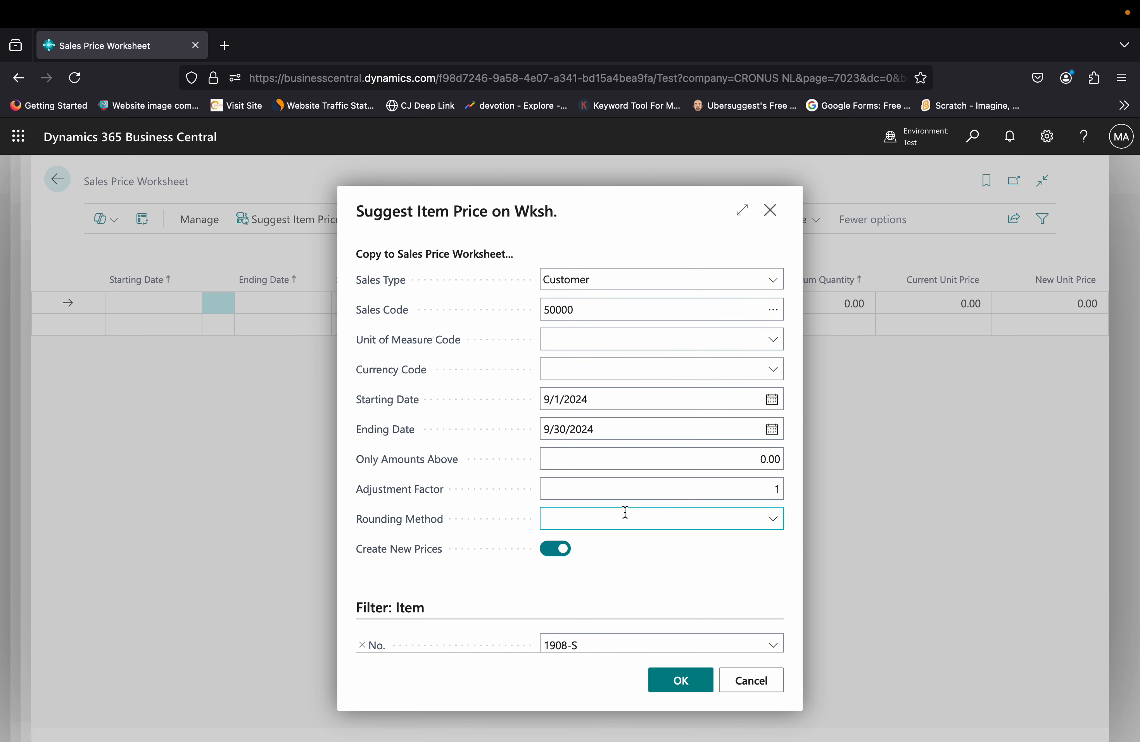
pyautogui.click(778, 460)
pyautogui.click(700, 483)
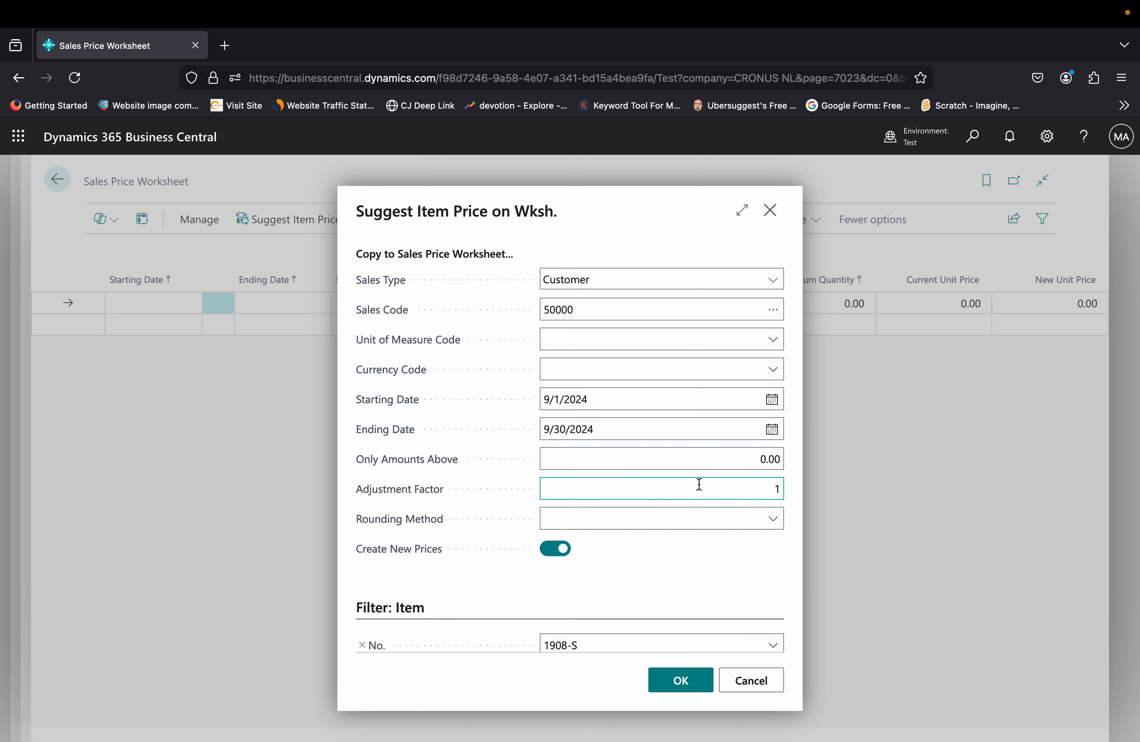
pyautogui.click(542, 489)
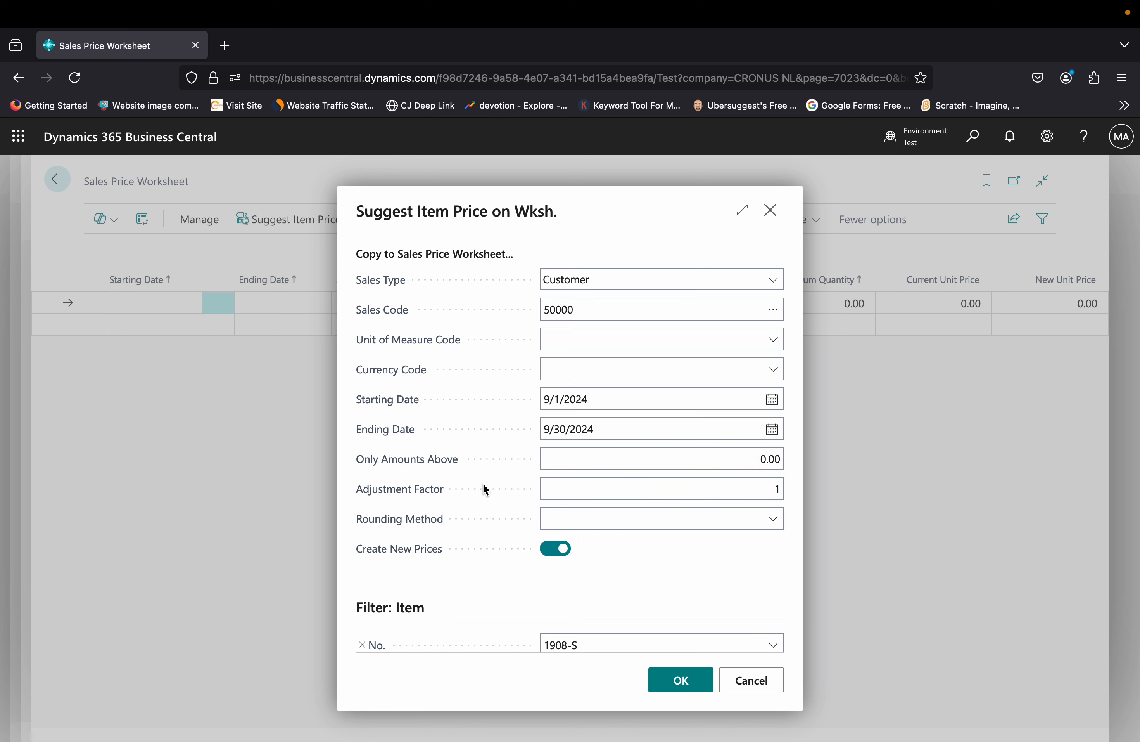
pyautogui.click(759, 490)
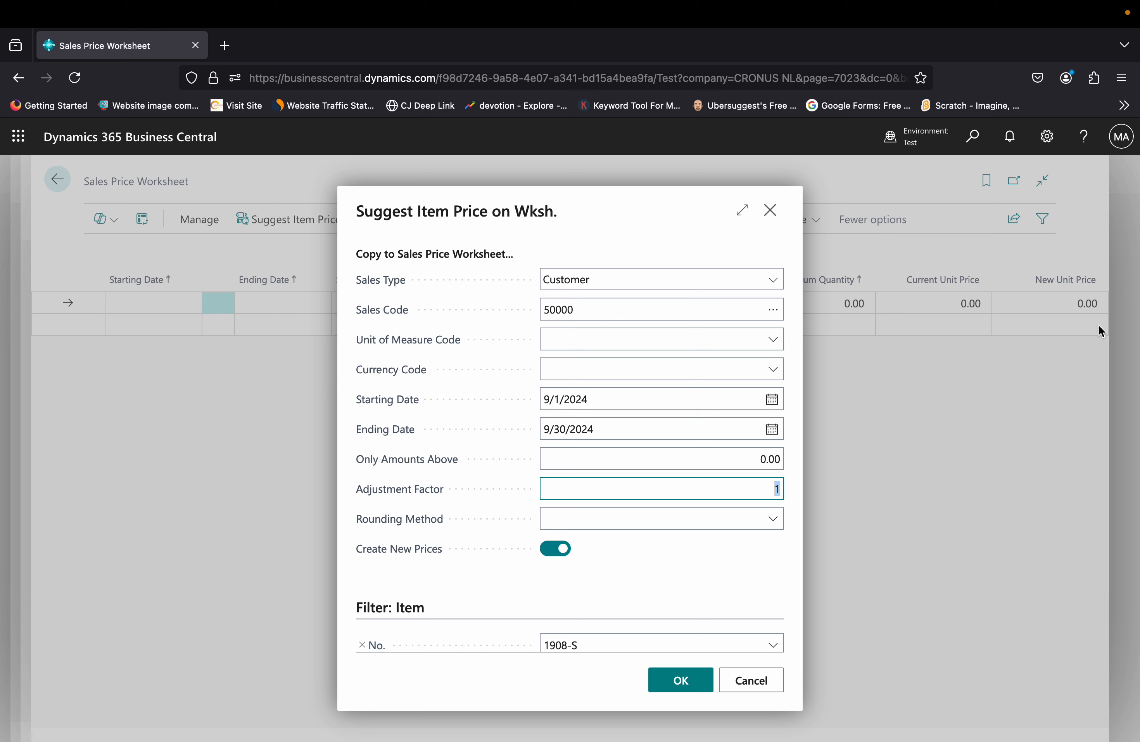
pyautogui.write('10')
pyautogui.click(681, 679)
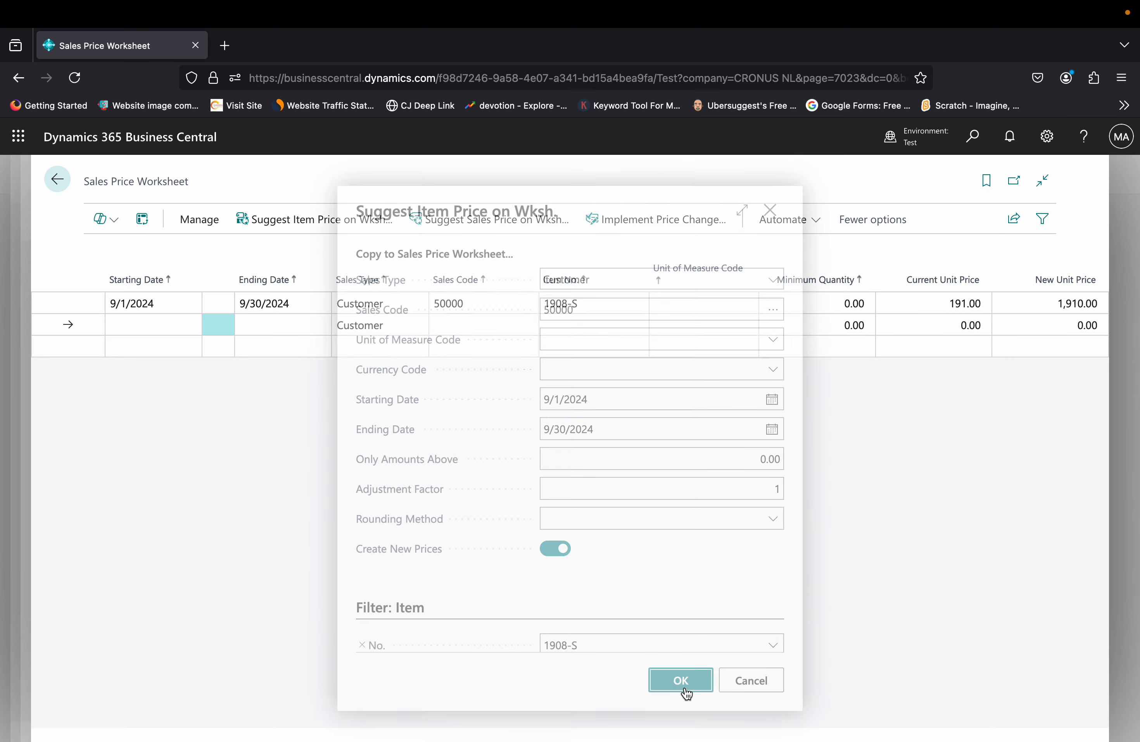
# Step: Delete the item 1908-S line suggested with adjustment factor 10 from the worksheet
pyautogui.click(963, 304)
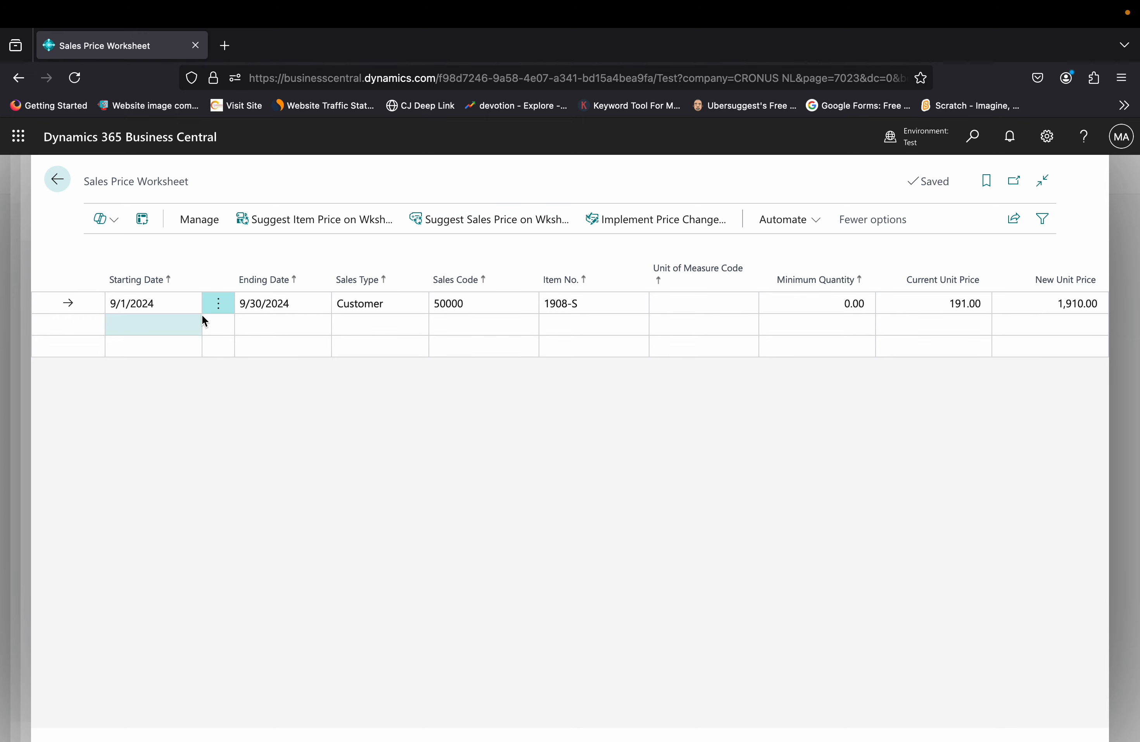
pyautogui.click(217, 308)
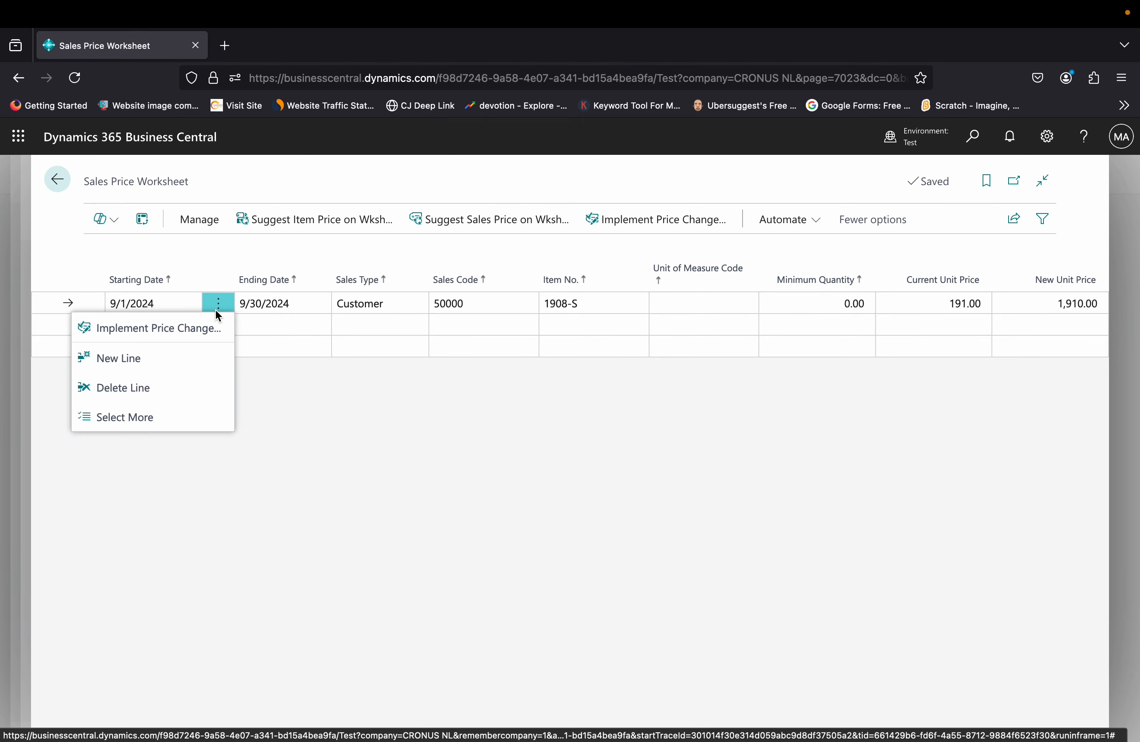
pyautogui.click(202, 387)
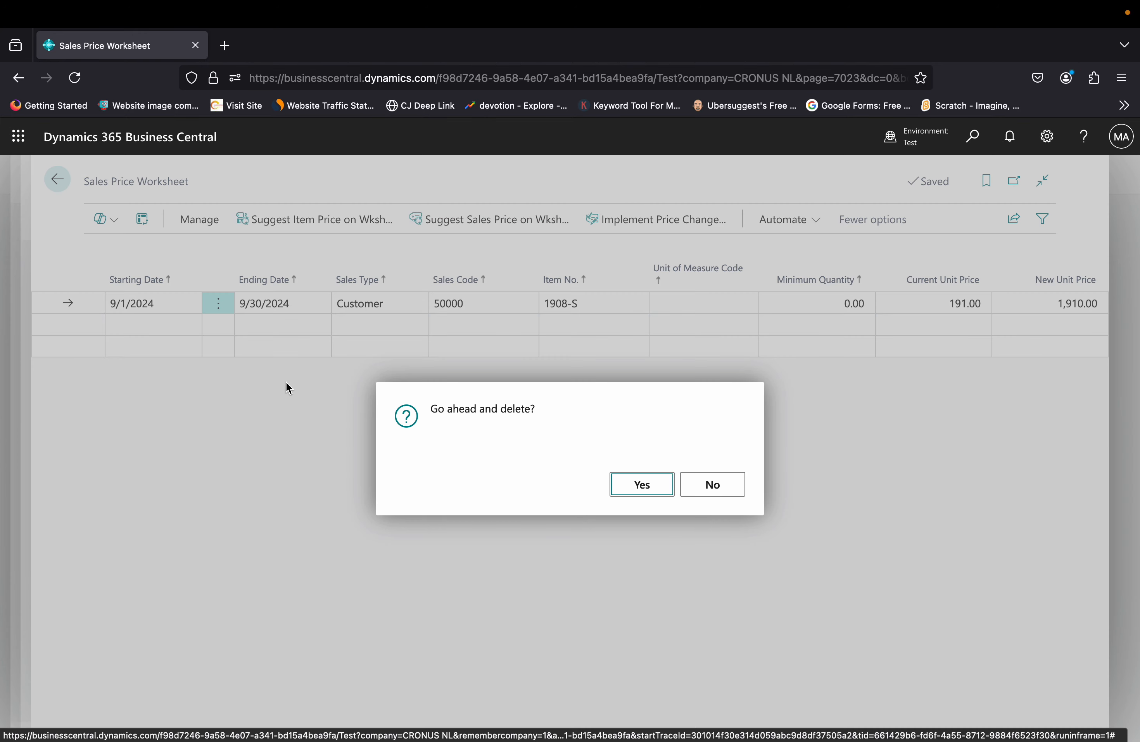
pyautogui.click(652, 484)
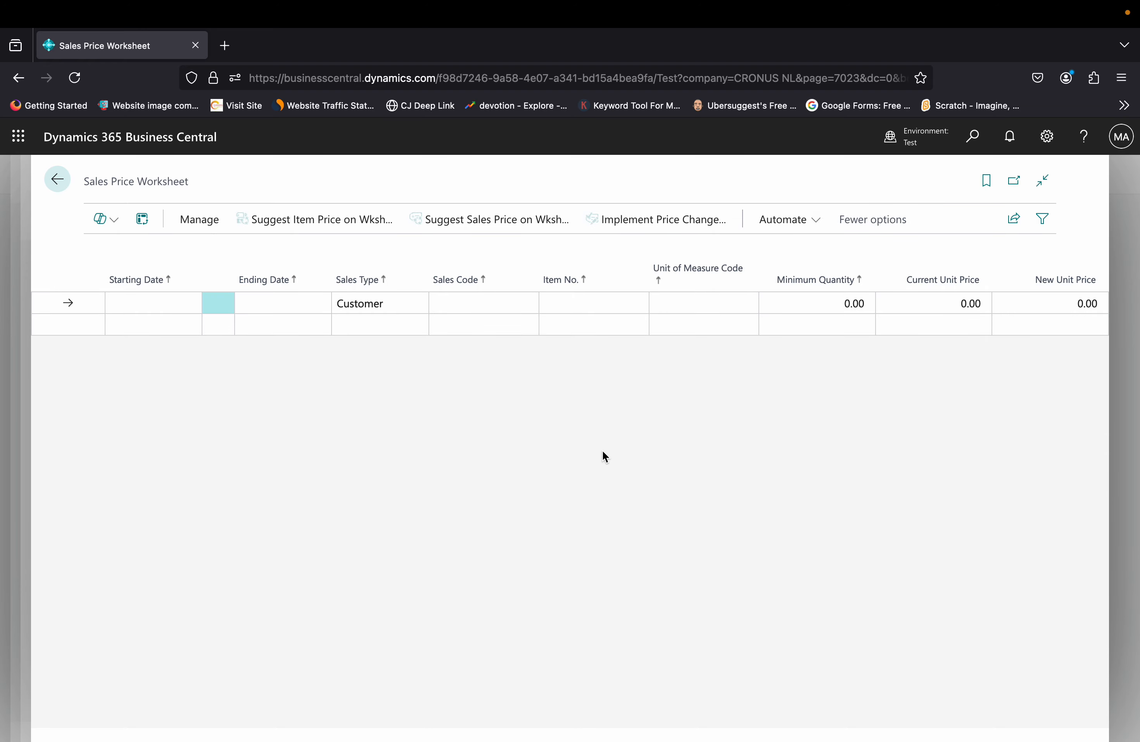
# Step: Start another item price suggestion and clear its item number filter so that it covers all items
pyautogui.click(322, 225)
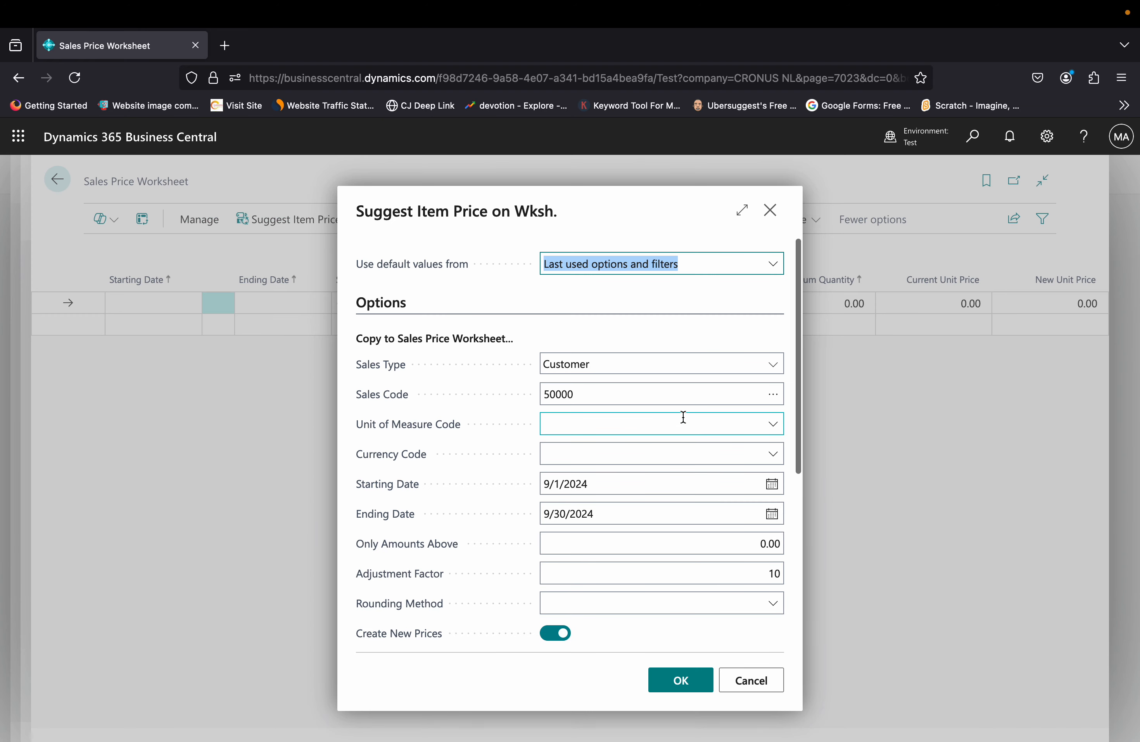
pyautogui.scroll(-5, 606, 527)
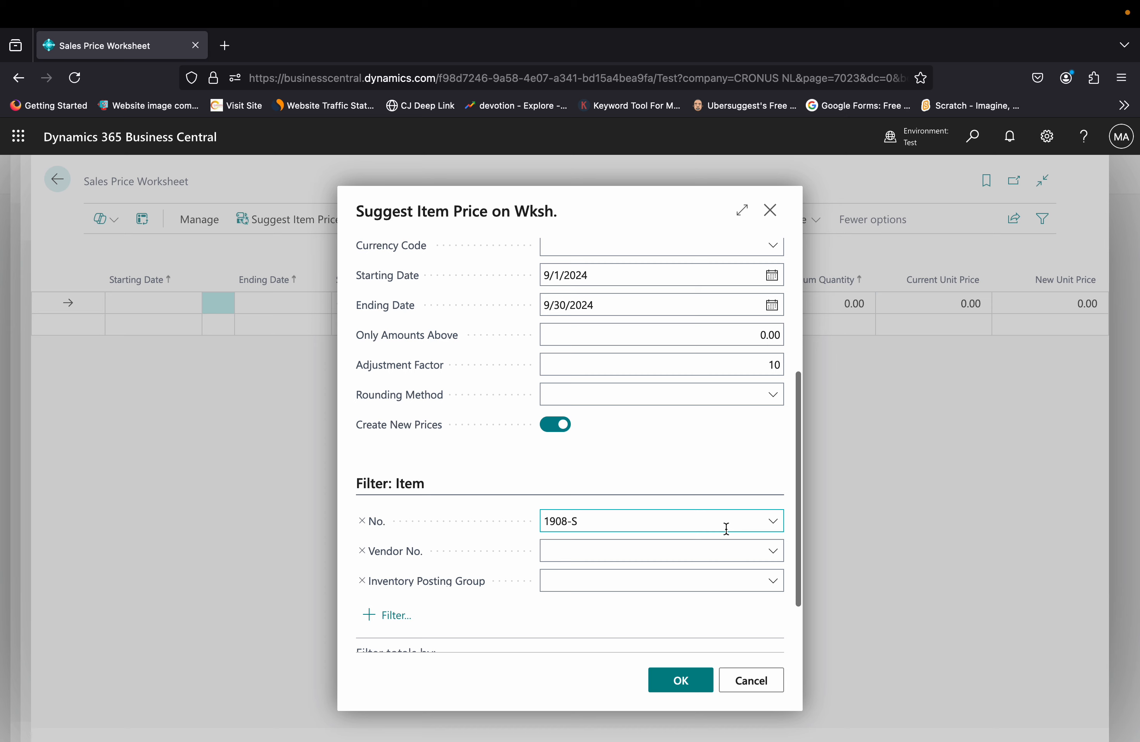
pyautogui.click(706, 522)
pyautogui.press('BackSpace')
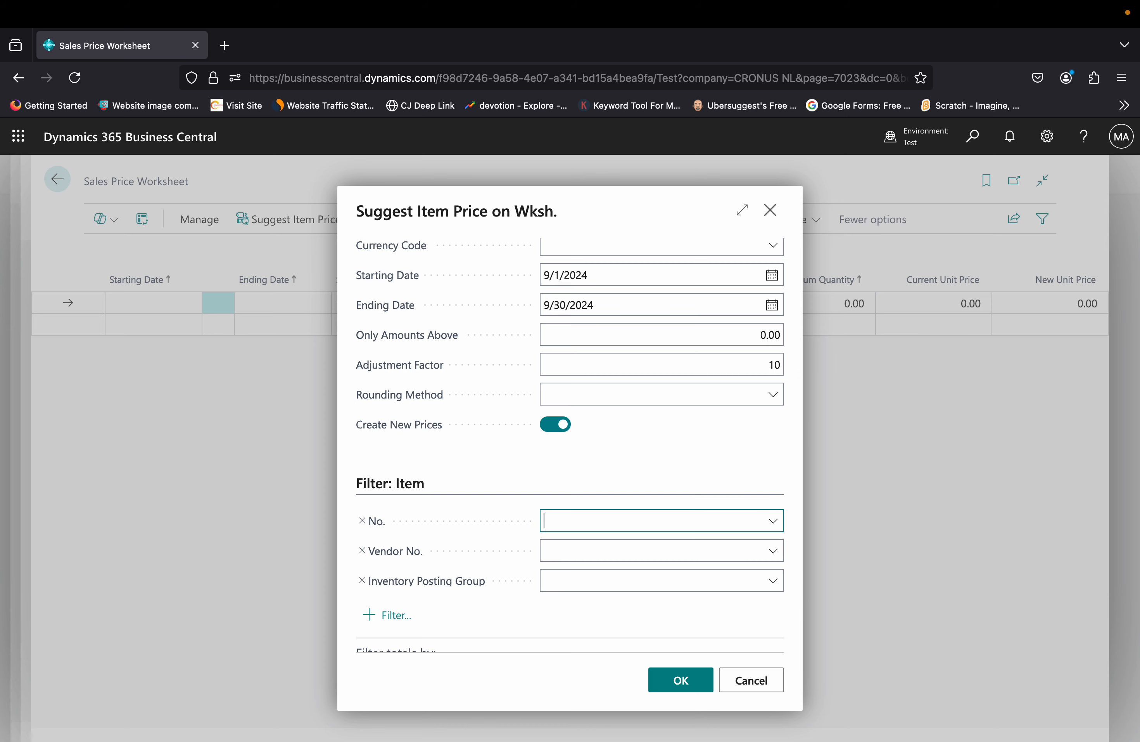
pyautogui.click(652, 449)
# Step: Set the sales type to All Customers and generate the item price suggestions on the worksheet
pyautogui.scroll(5, 651, 448)
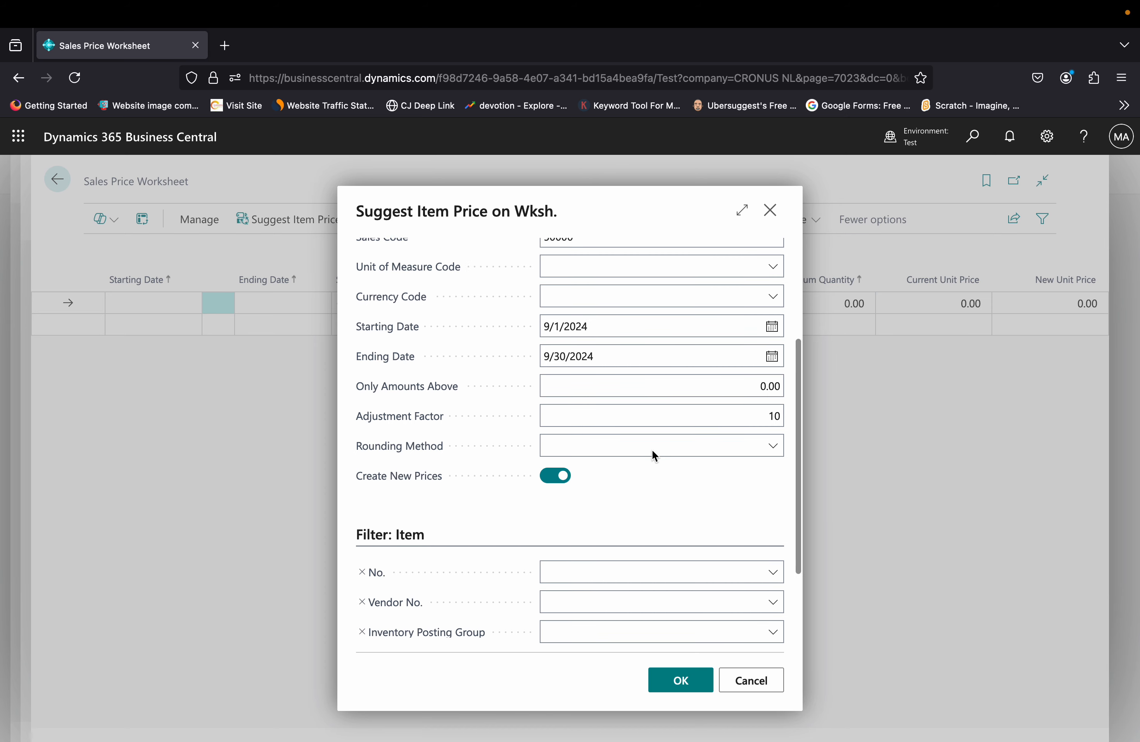
pyautogui.scroll(2, 652, 450)
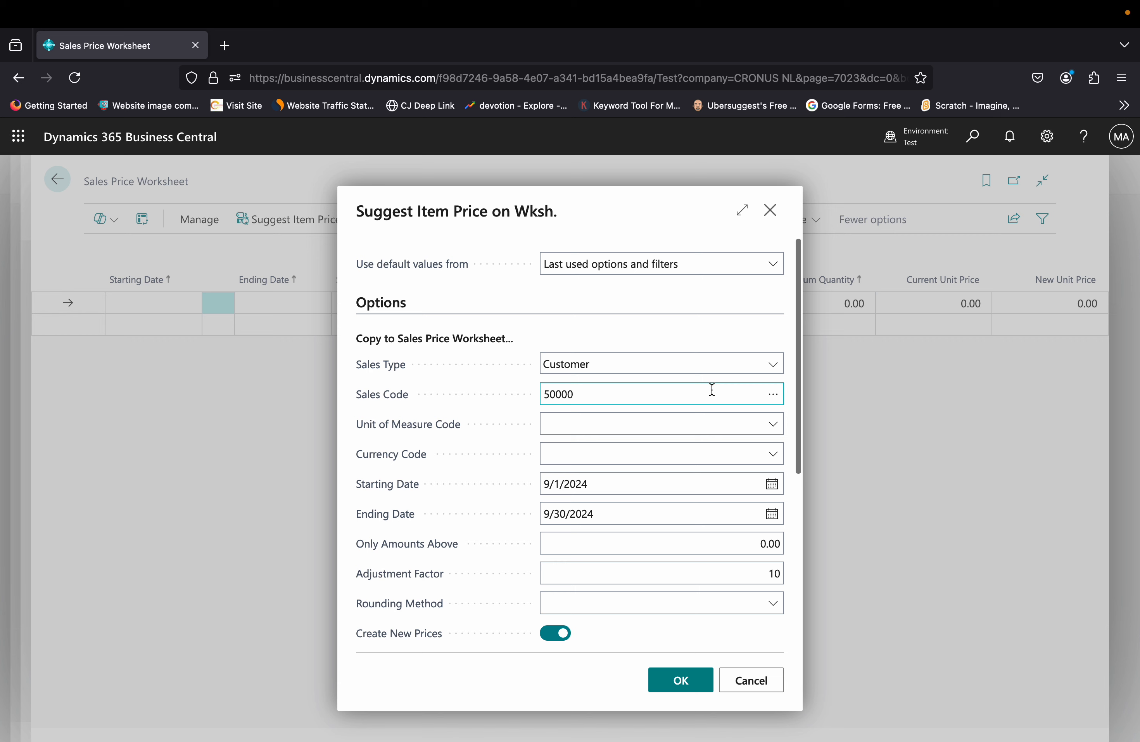
pyautogui.click(772, 364)
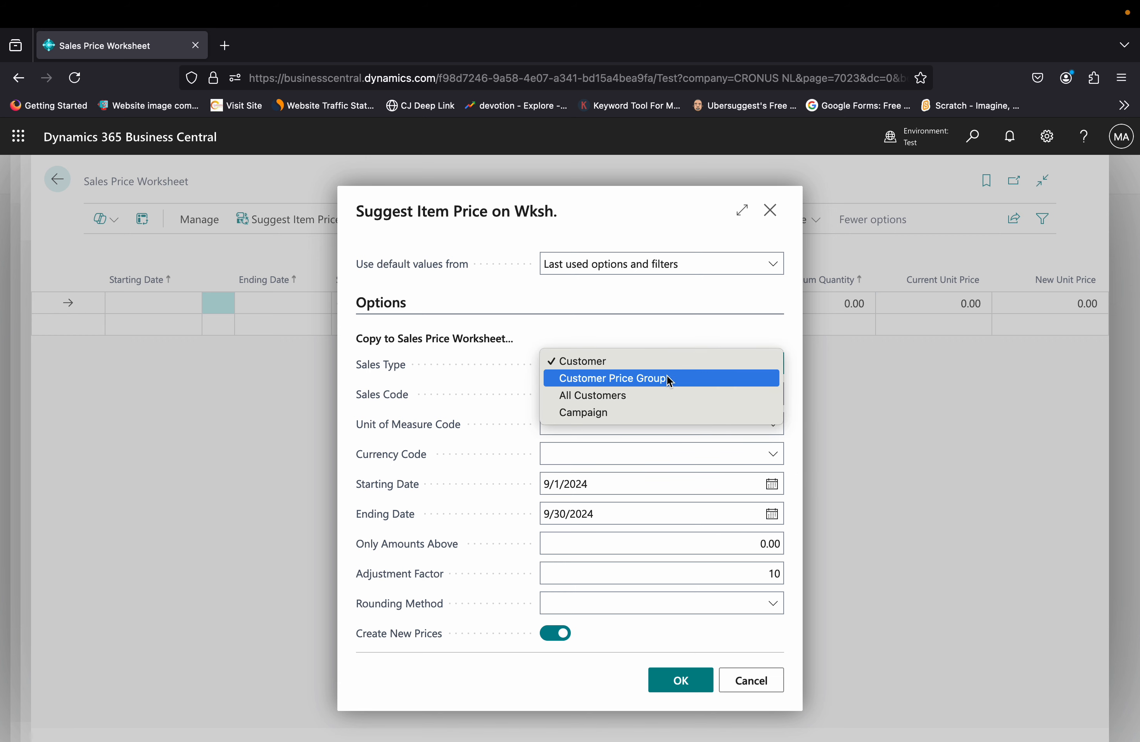
pyautogui.click(597, 396)
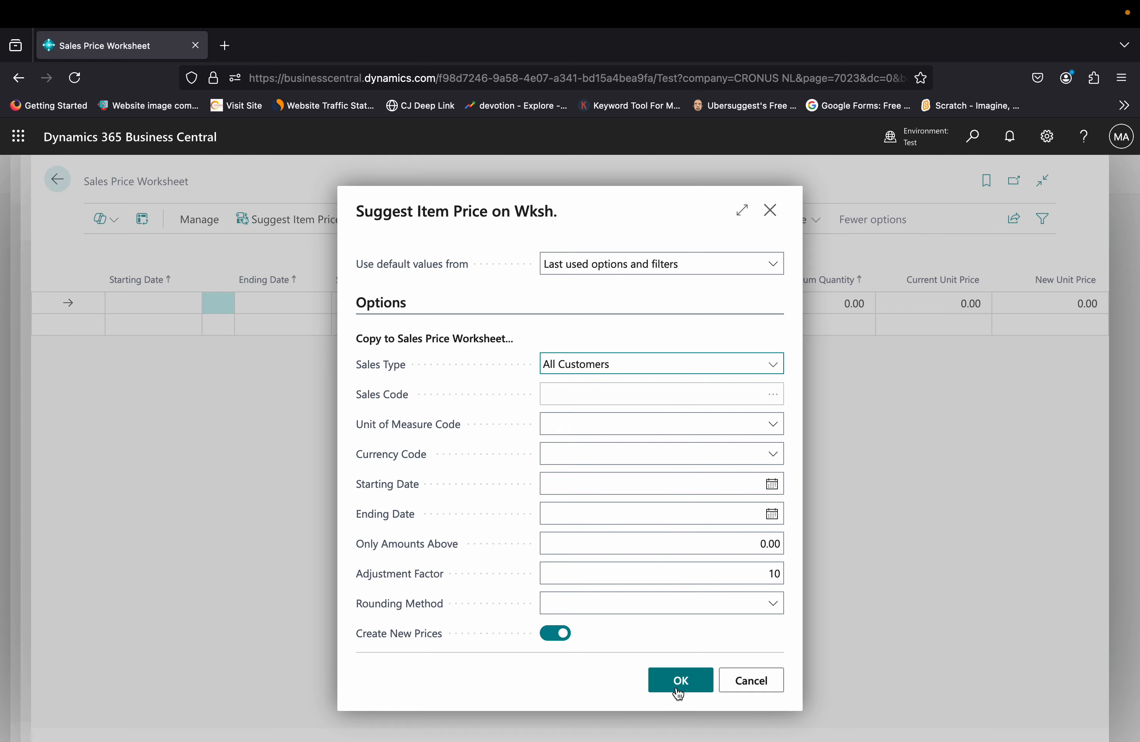
pyautogui.click(679, 691)
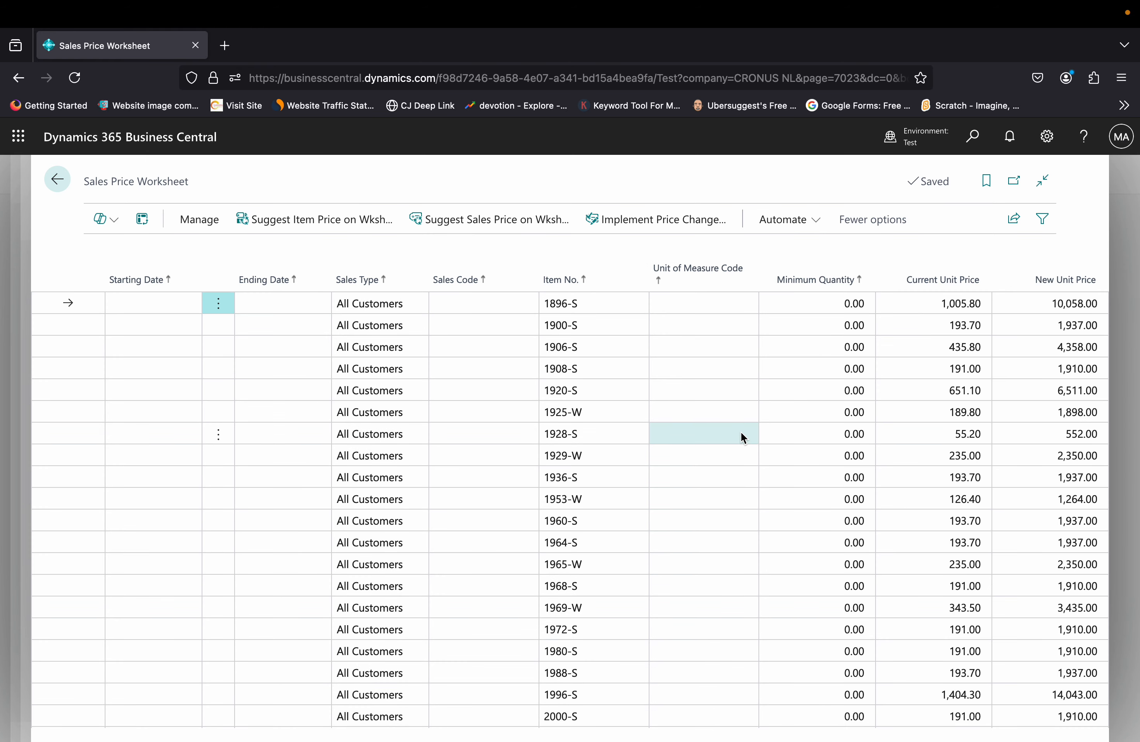
# Step: Look through the suggested All Customers price lines, select them all and delete them from the worksheet
pyautogui.scroll(-1, 741, 434)
pyautogui.scroll(-15, 741, 433)
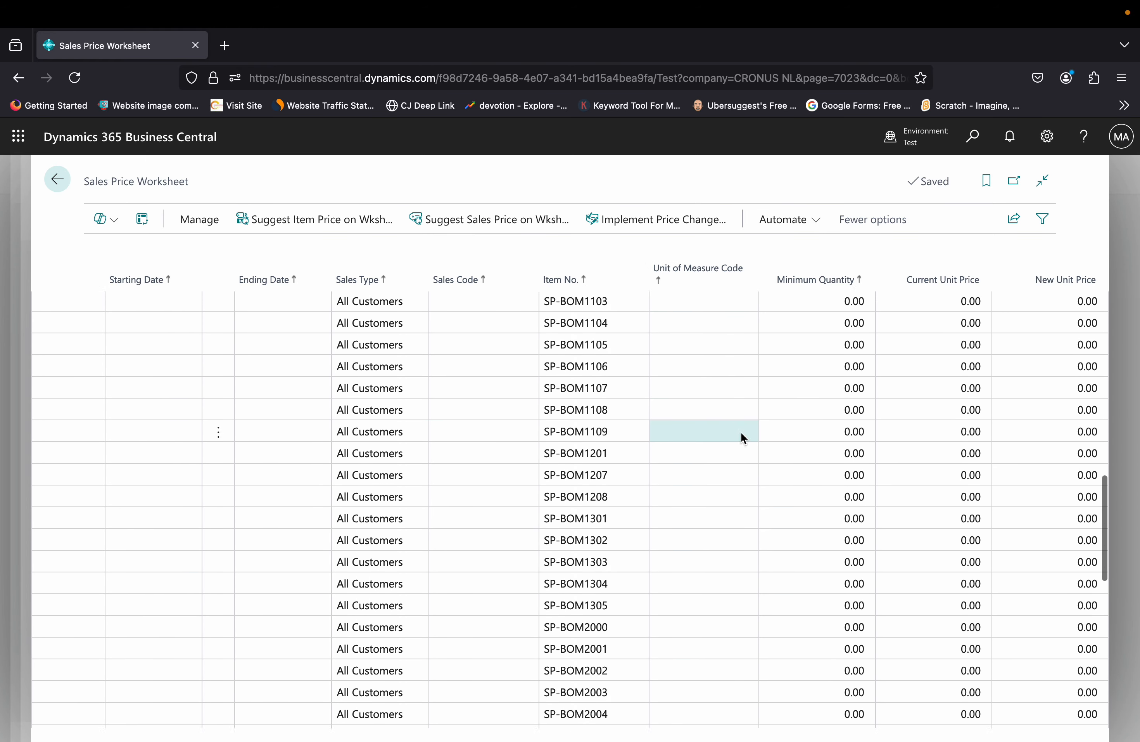
pyautogui.scroll(-5, 741, 432)
pyautogui.scroll(20, 741, 432)
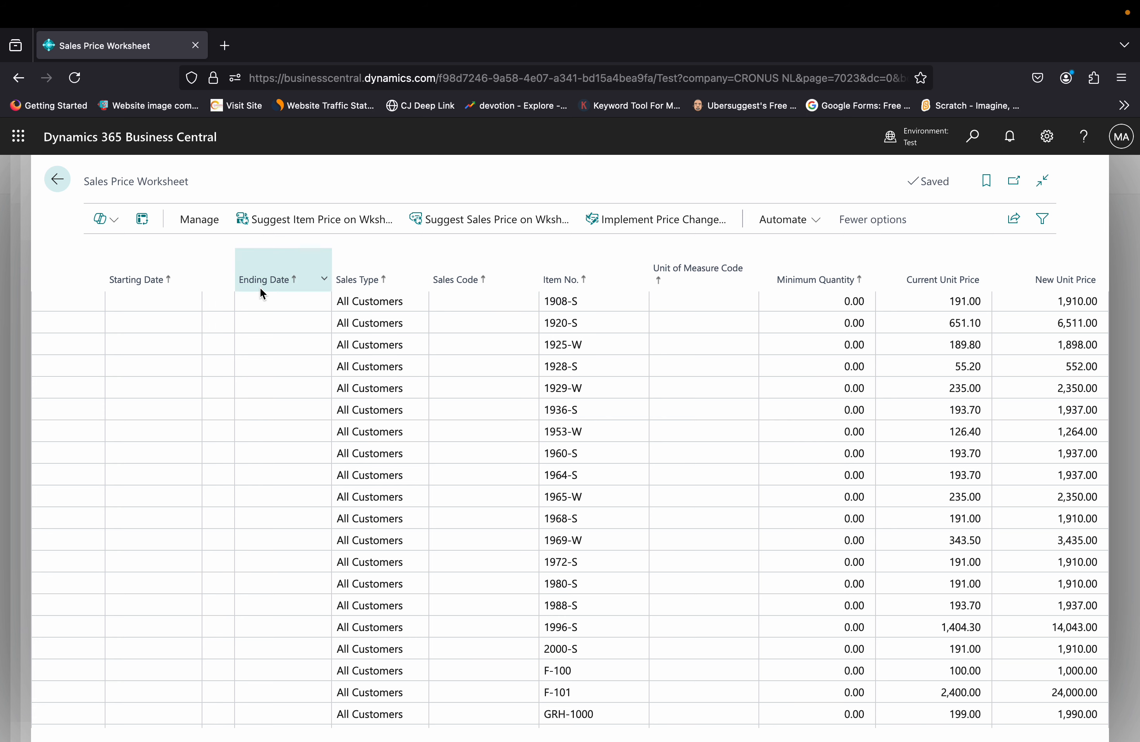
pyautogui.click(217, 304)
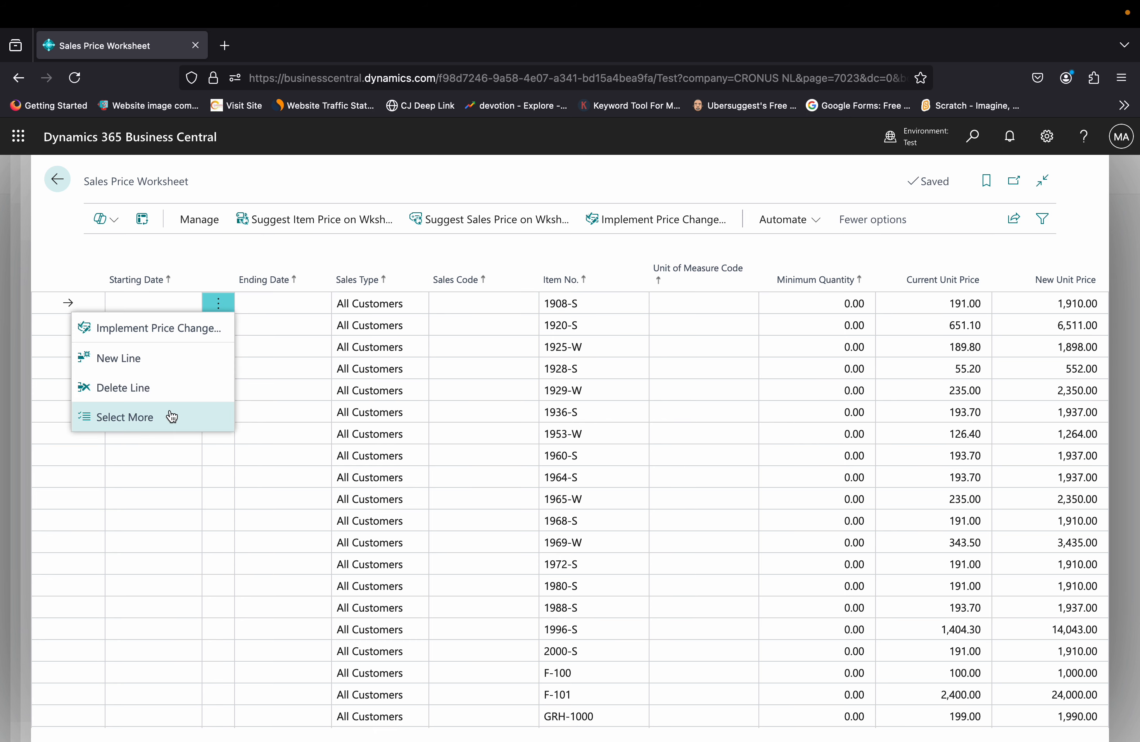
pyautogui.click(174, 417)
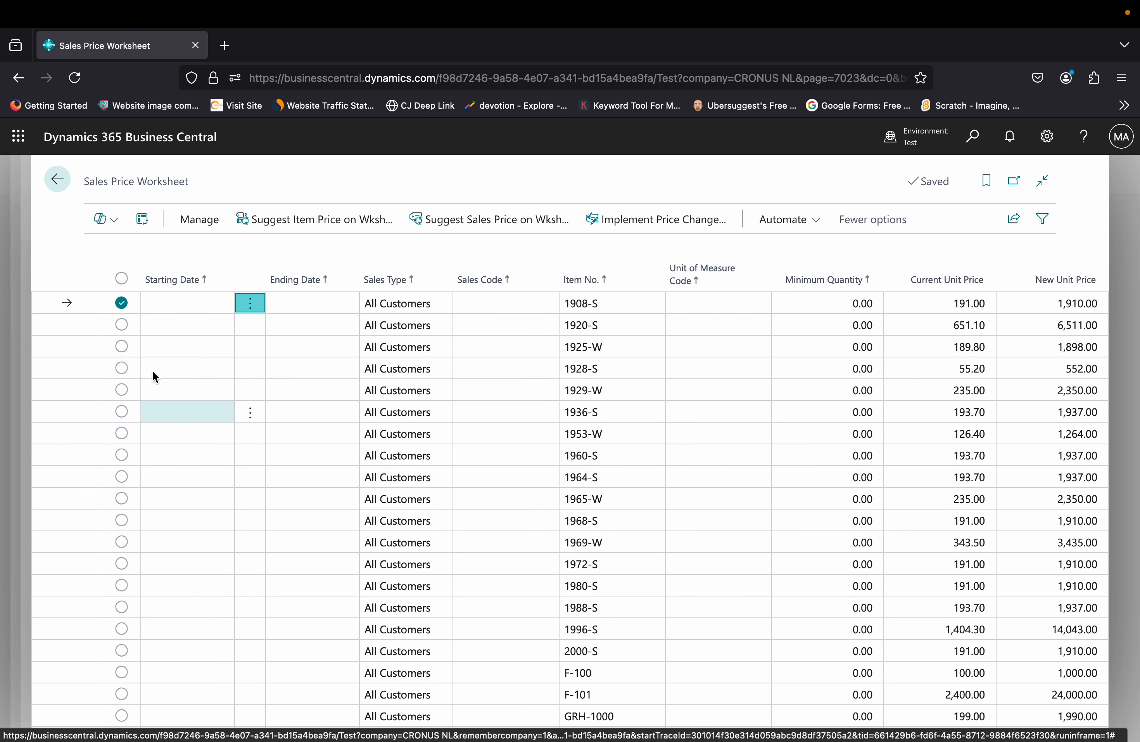
pyautogui.click(121, 279)
pyautogui.click(202, 221)
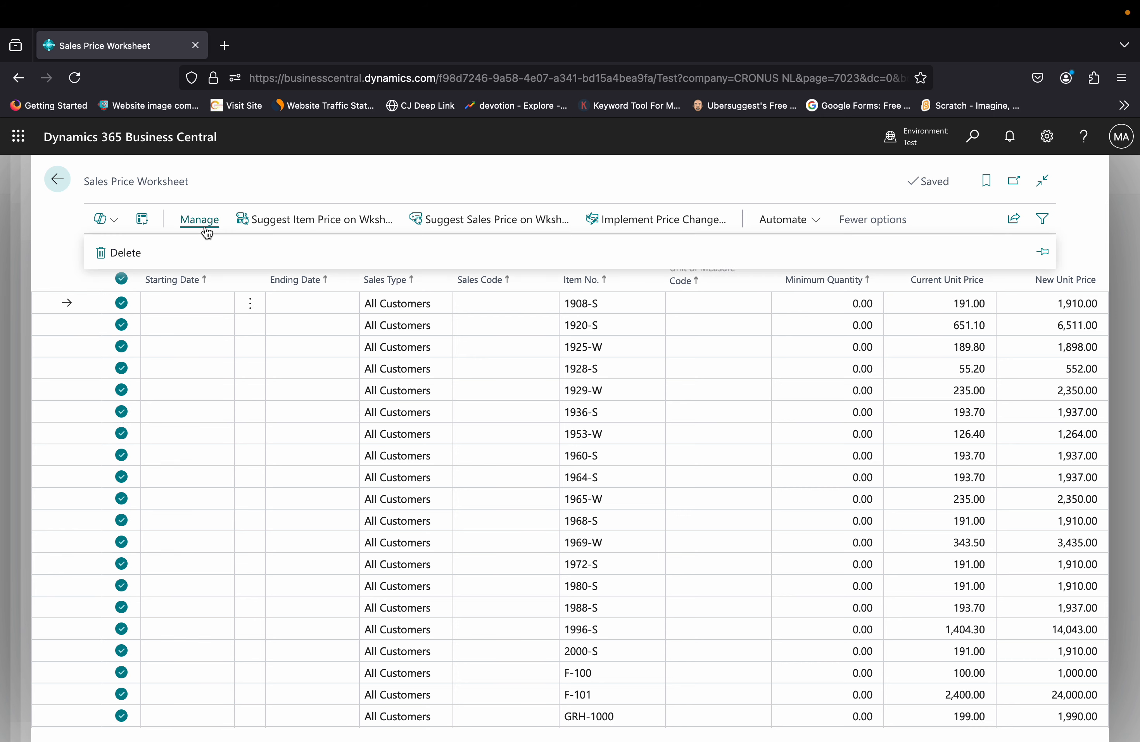
pyautogui.click(110, 264)
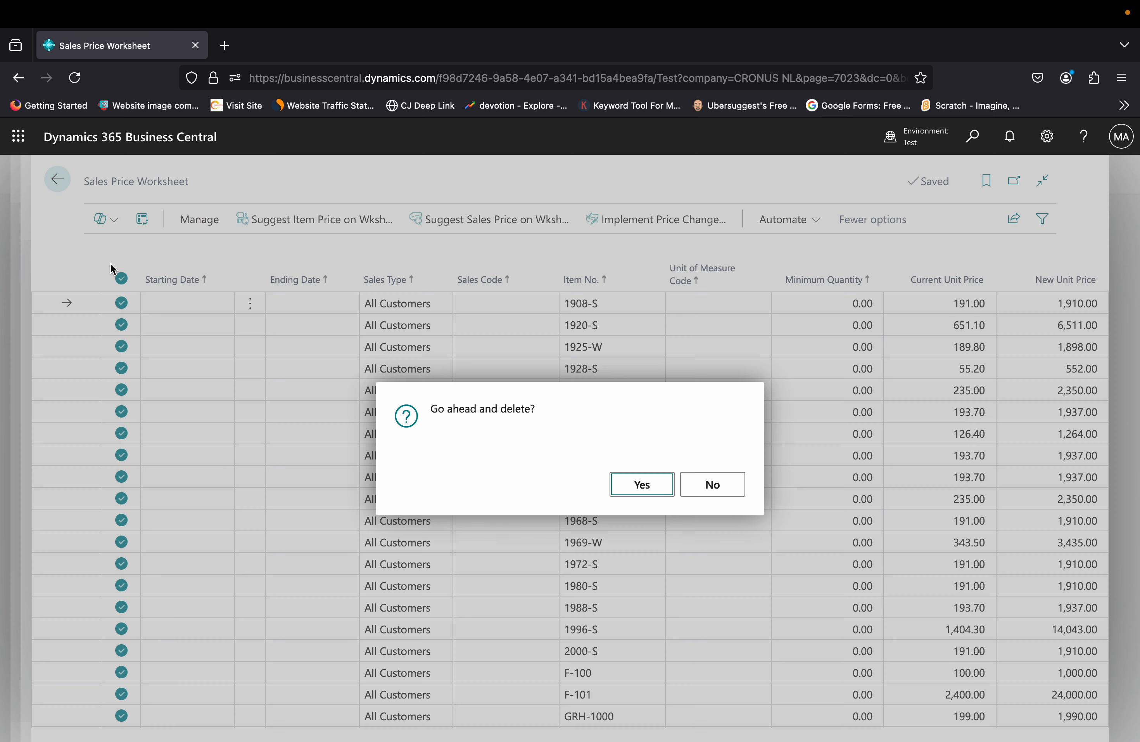
pyautogui.click(635, 484)
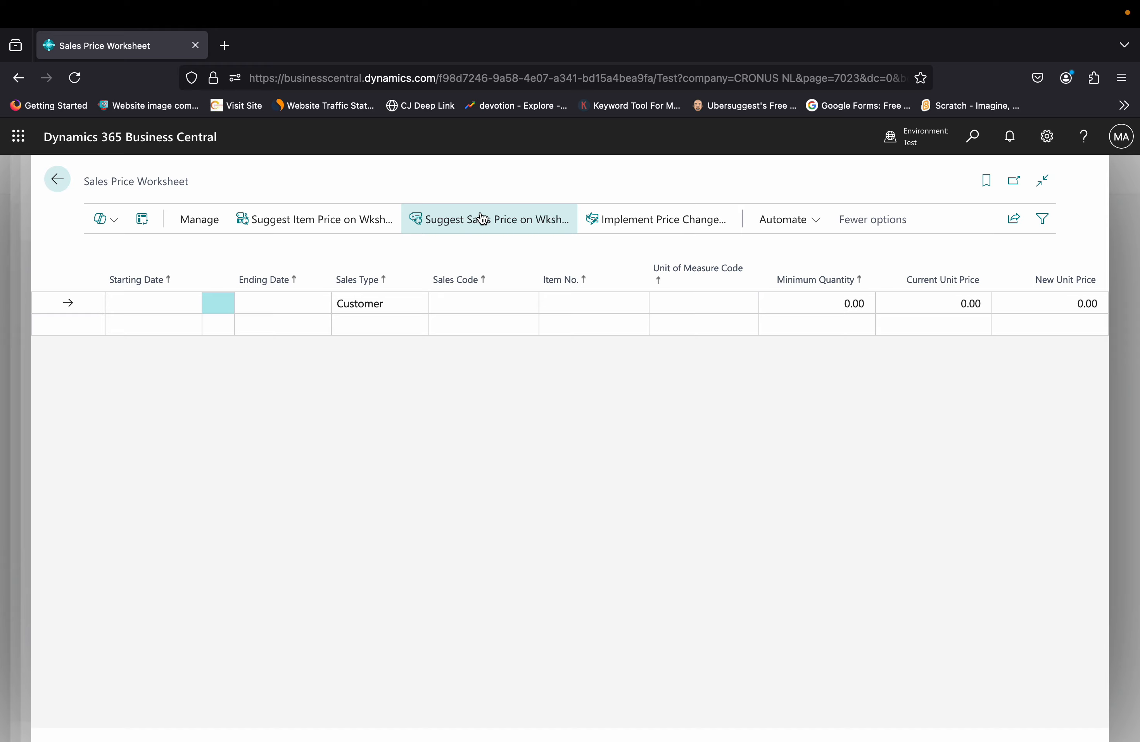
# Step: Try to suggest sales prices on the worksheet, entering a different customer number as the sales code and clearing the item number filter
pyautogui.click(481, 219)
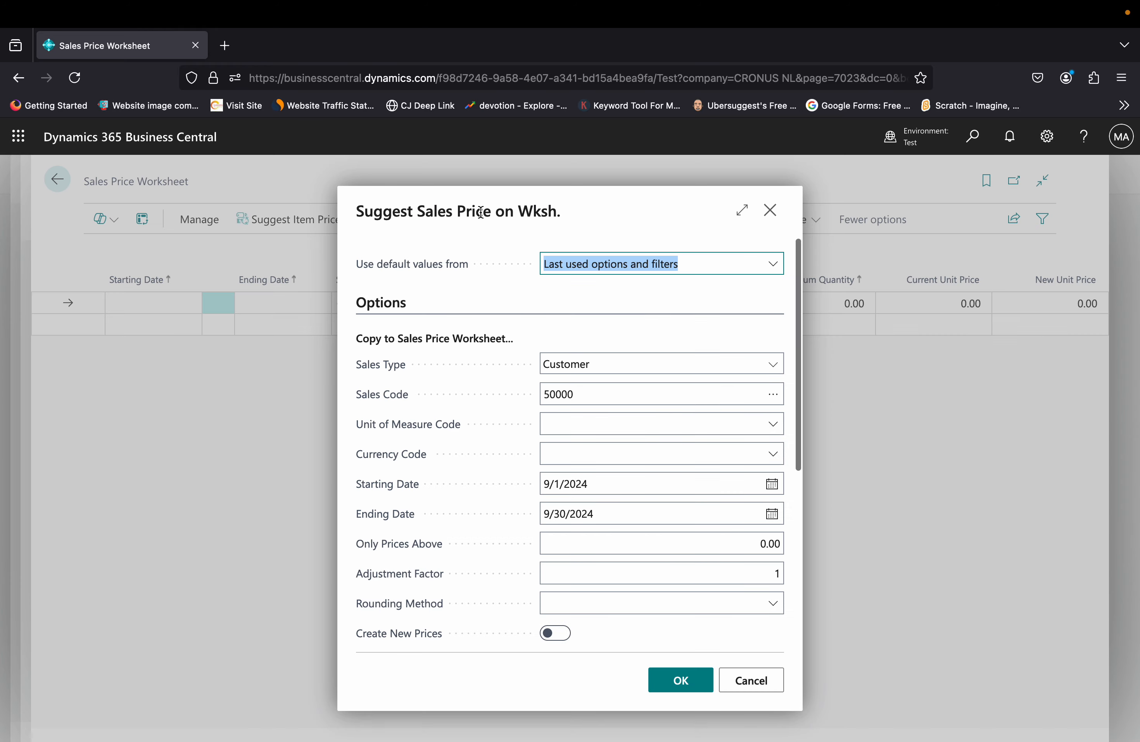
pyautogui.click(633, 400)
pyautogui.write('1000')
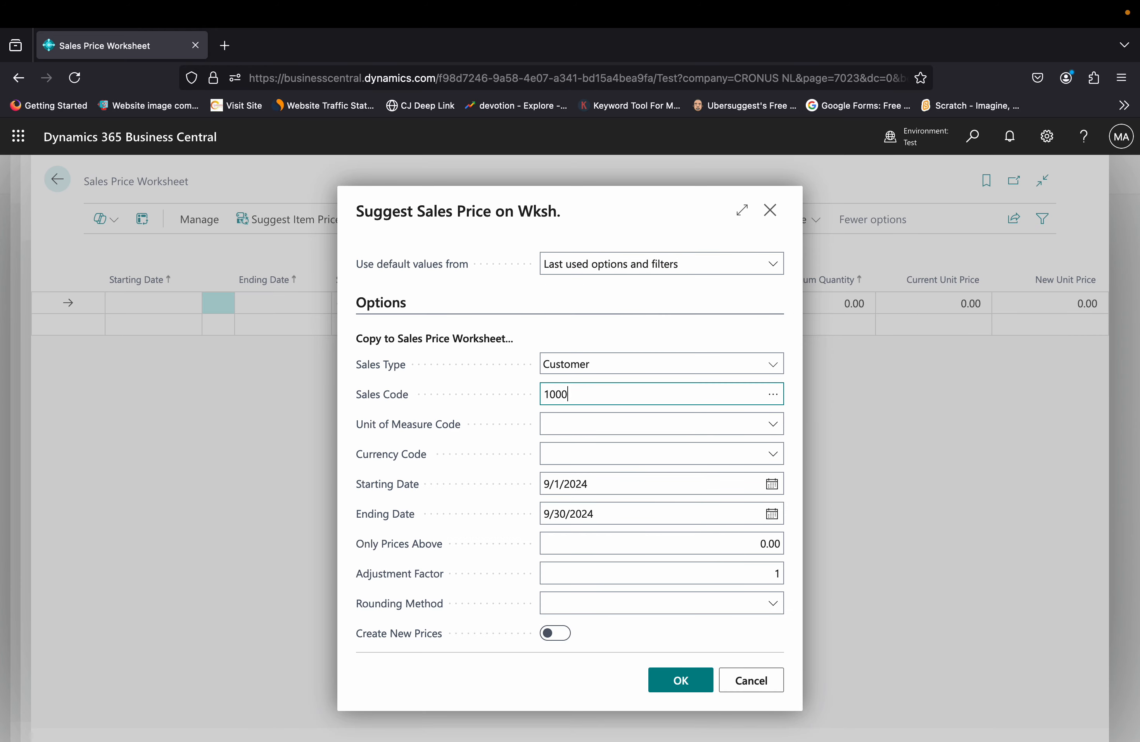
pyautogui.press('Tab')
pyautogui.scroll(-3, 713, 530)
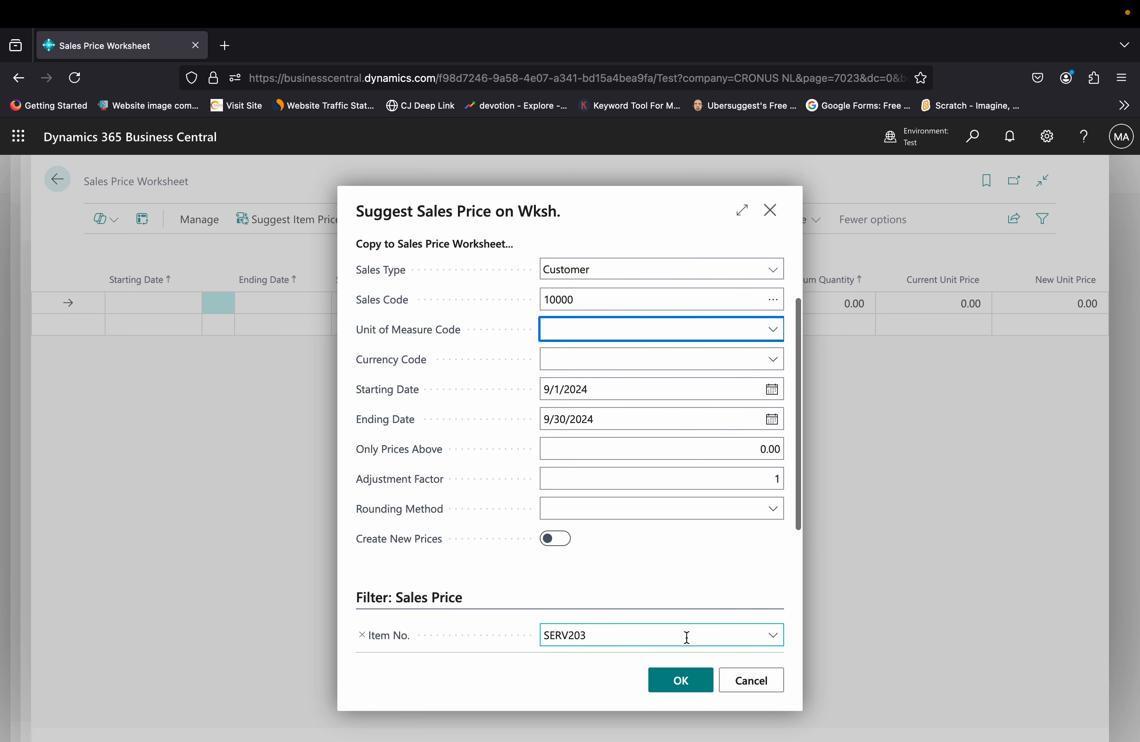
pyautogui.click(717, 607)
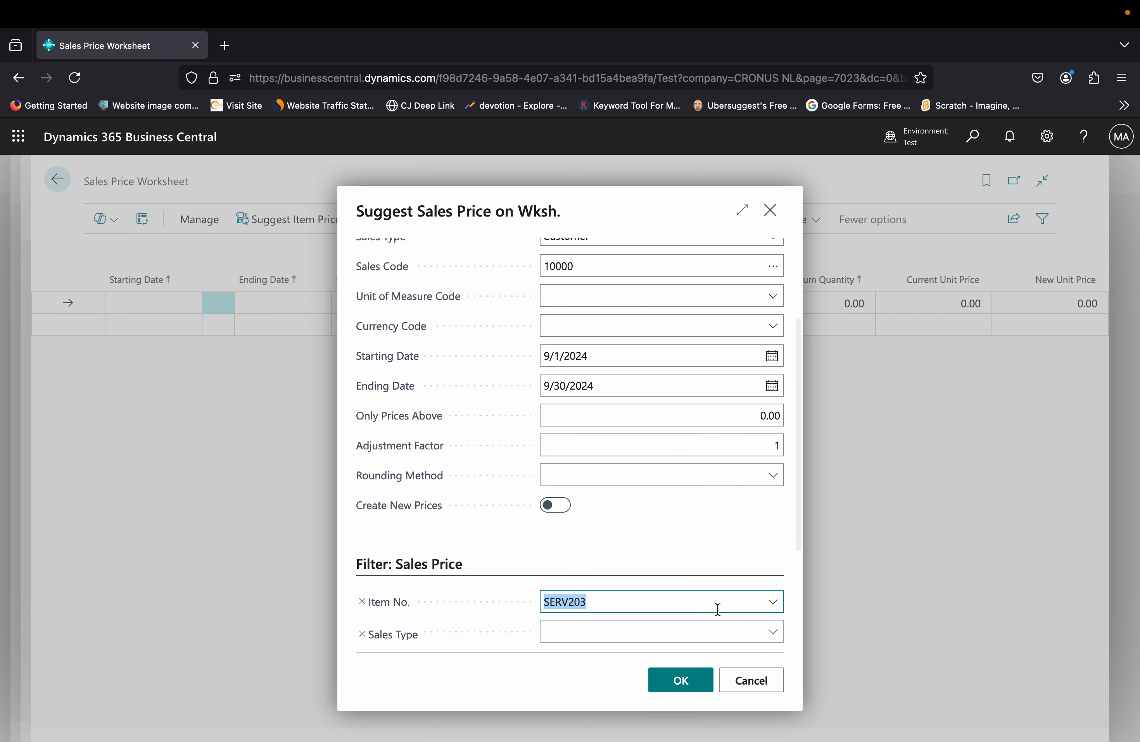
pyautogui.press('BackSpace')
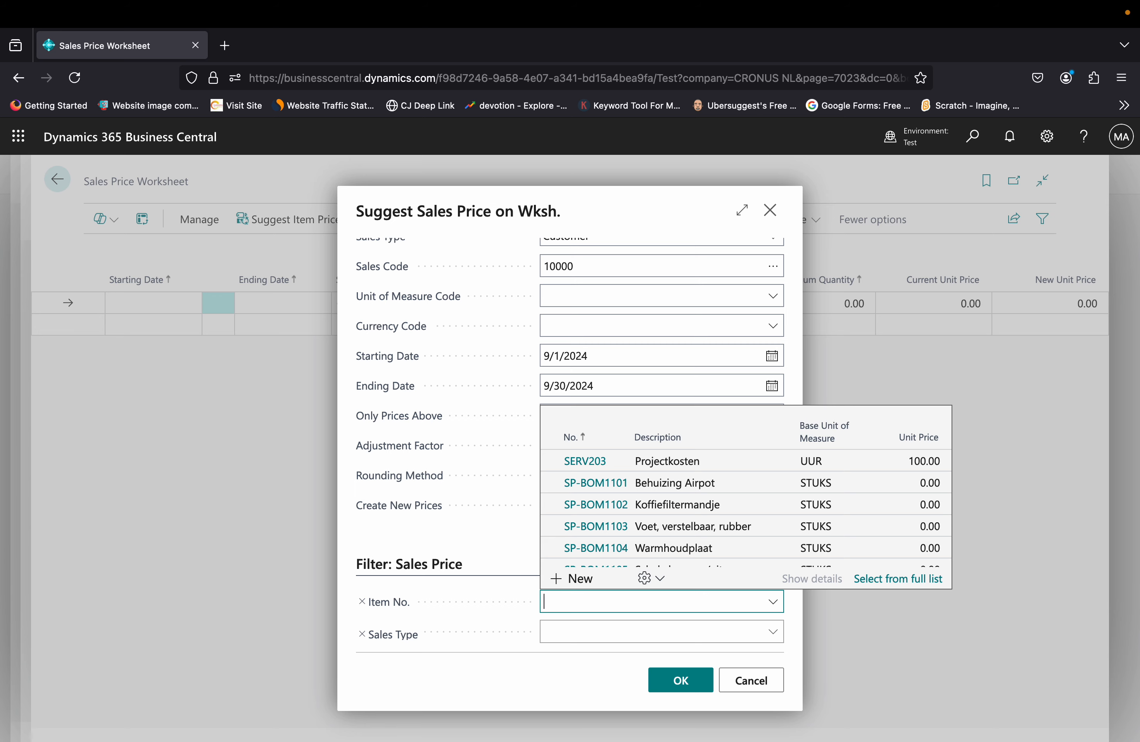
pyautogui.click(682, 681)
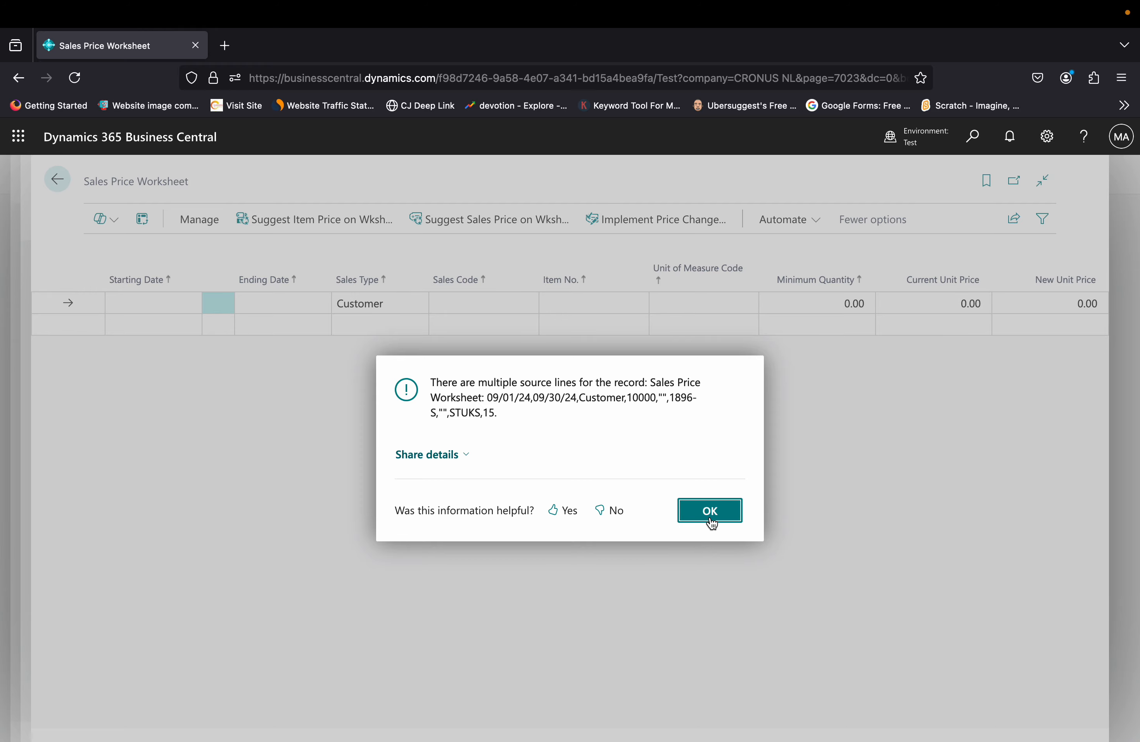
pyautogui.click(711, 511)
# Step: Try to suggest the customer's sales prices on the worksheet with Create New Prices turned on
pyautogui.click(477, 225)
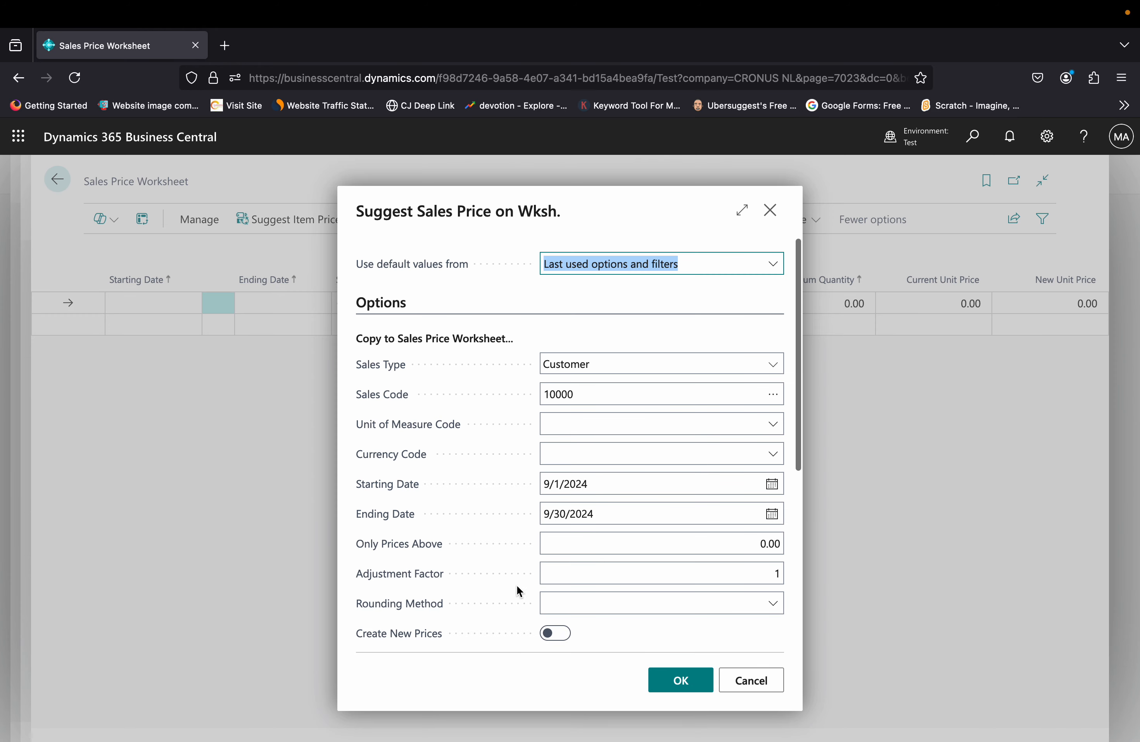
pyautogui.click(564, 636)
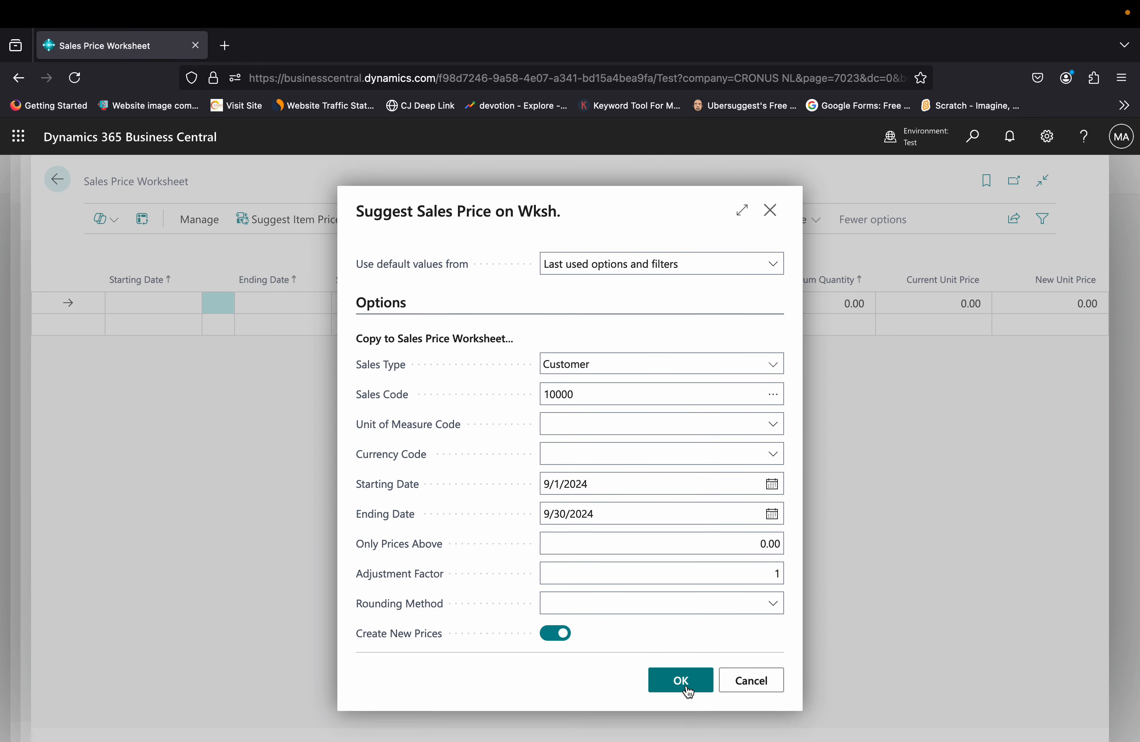
pyautogui.click(686, 683)
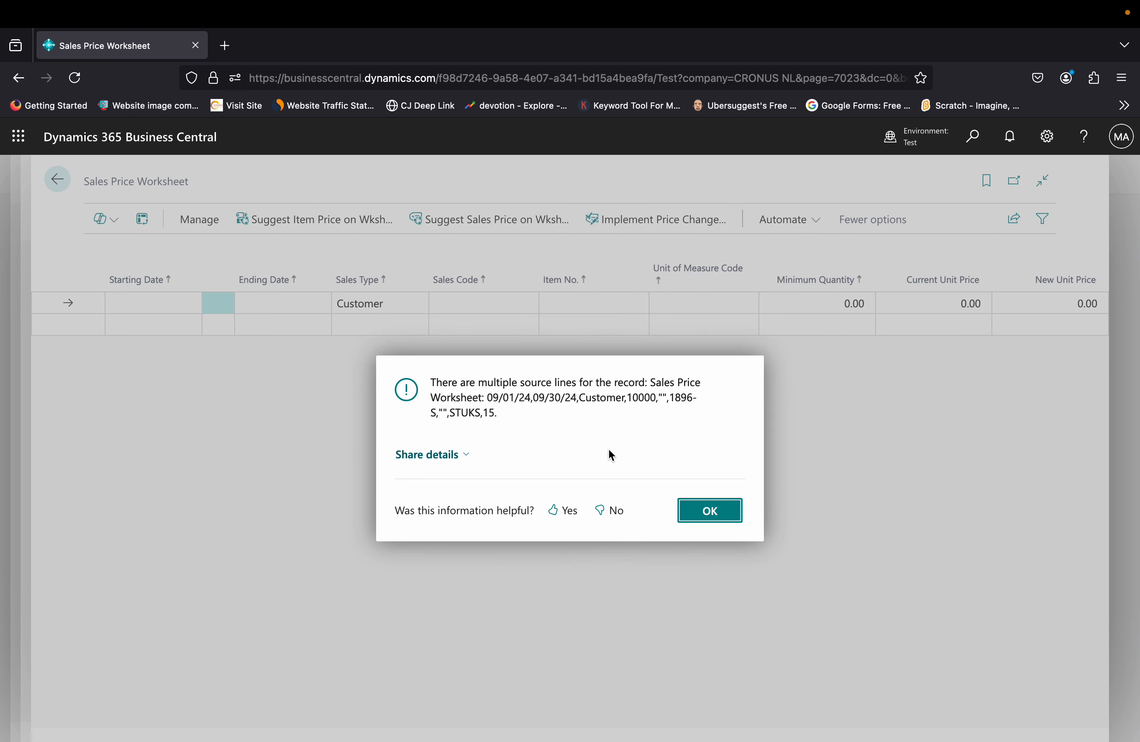
pyautogui.click(685, 519)
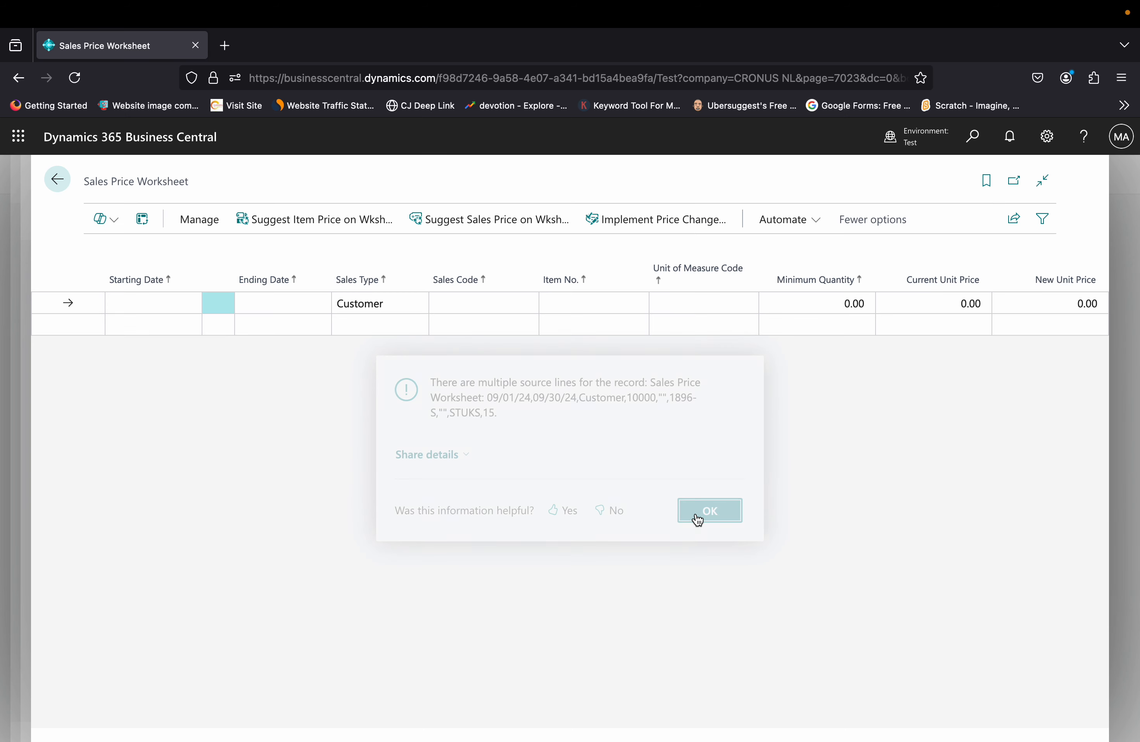
# Step: Filter the sales price suggestion by sales type Customer and Adatum Corporation's customer number, and generate the lines on the worksheet
pyautogui.click(482, 233)
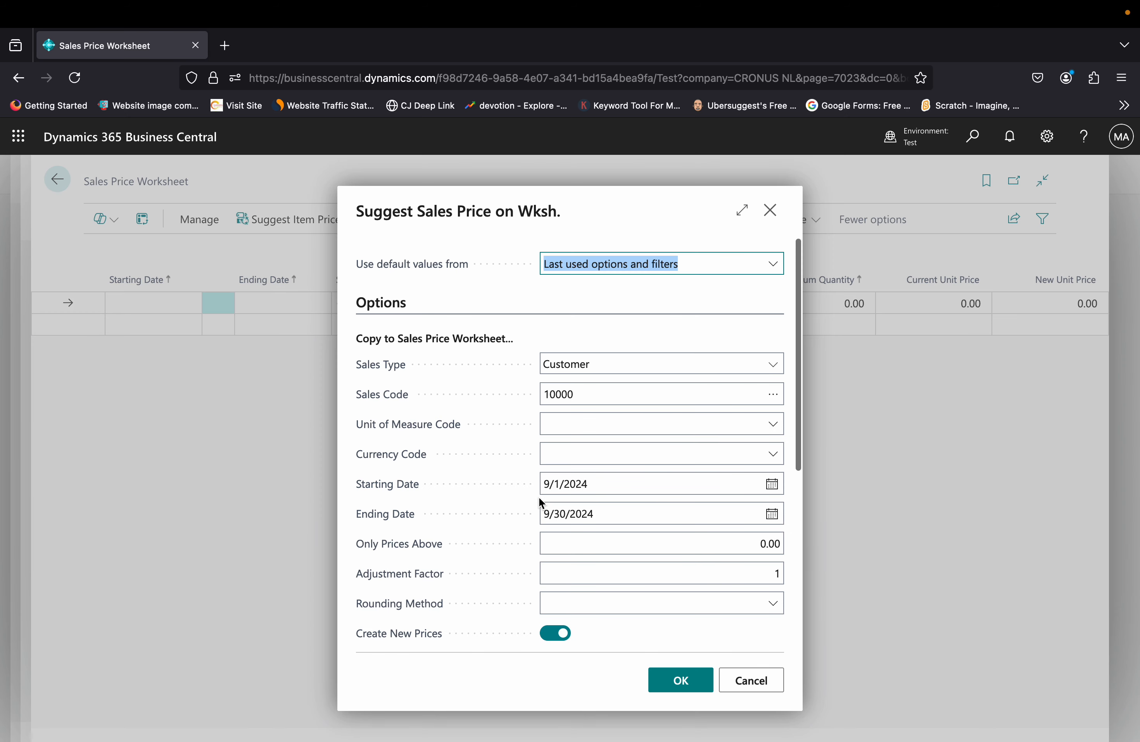
pyautogui.scroll(-2, 539, 503)
pyautogui.scroll(-3, 539, 496)
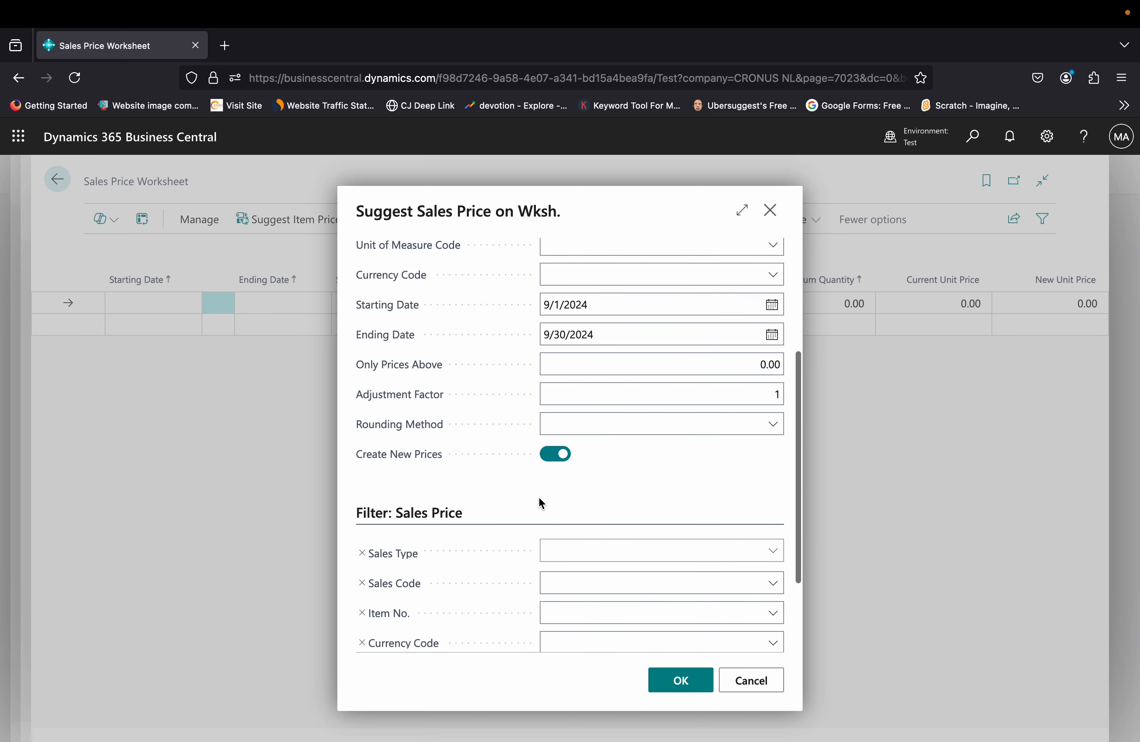
pyautogui.click(617, 512)
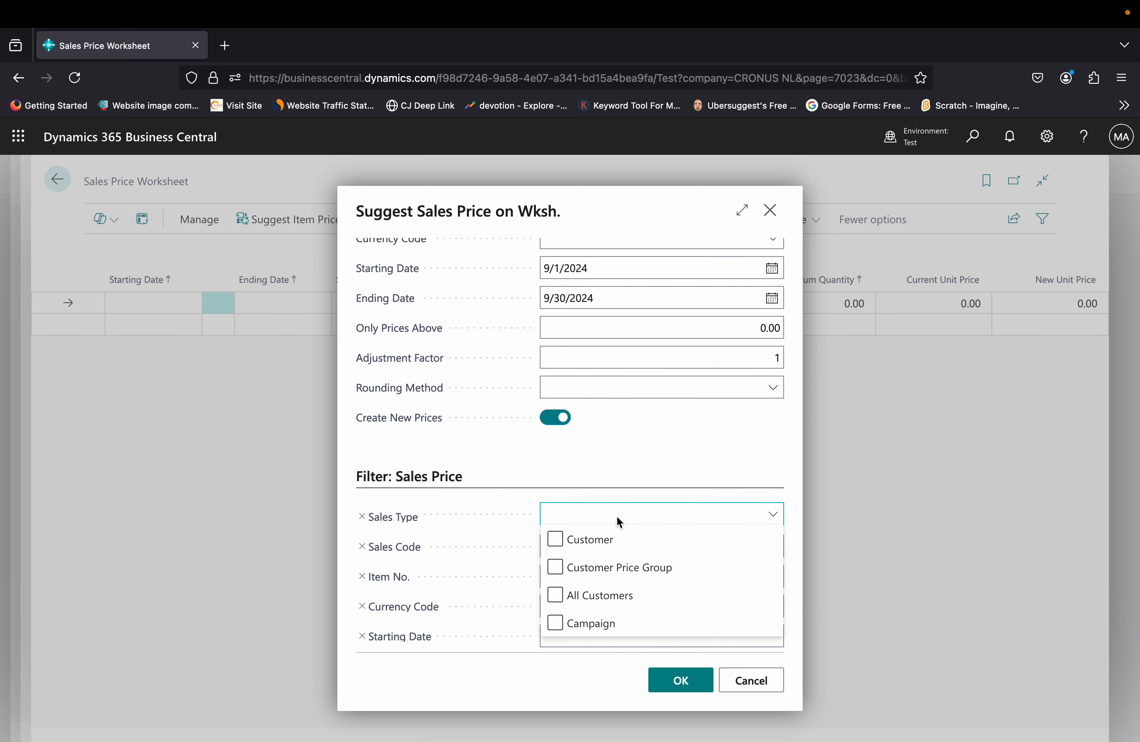
pyautogui.click(604, 538)
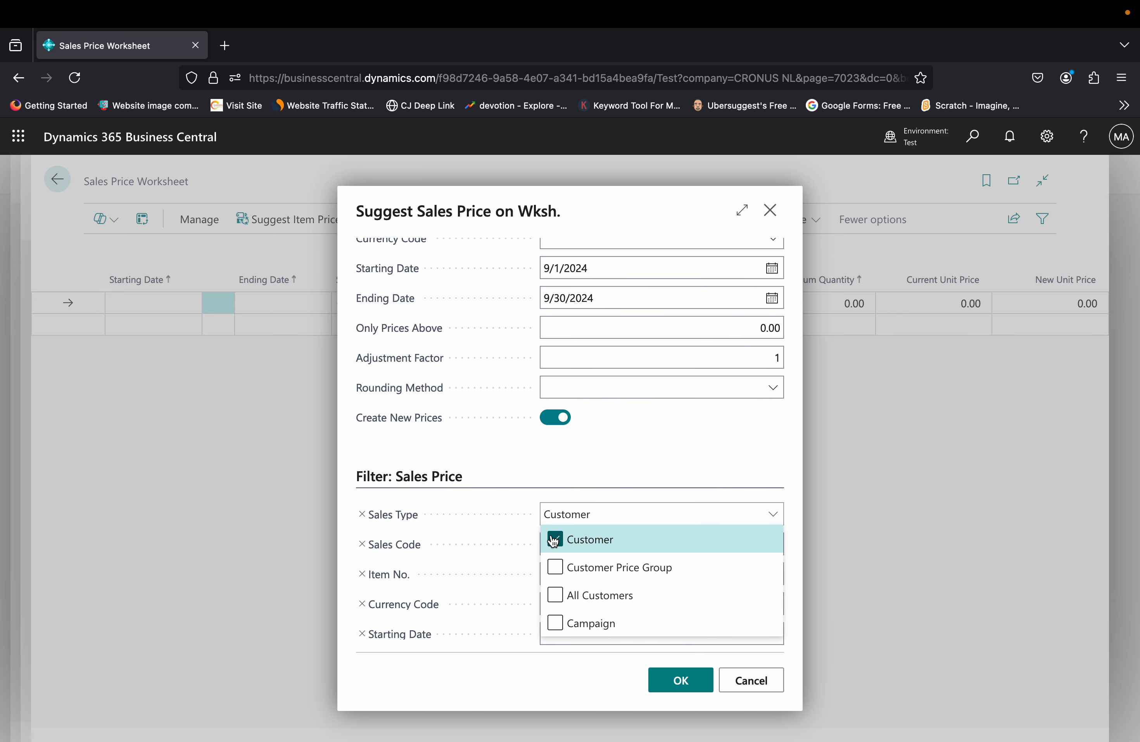
pyautogui.click(562, 452)
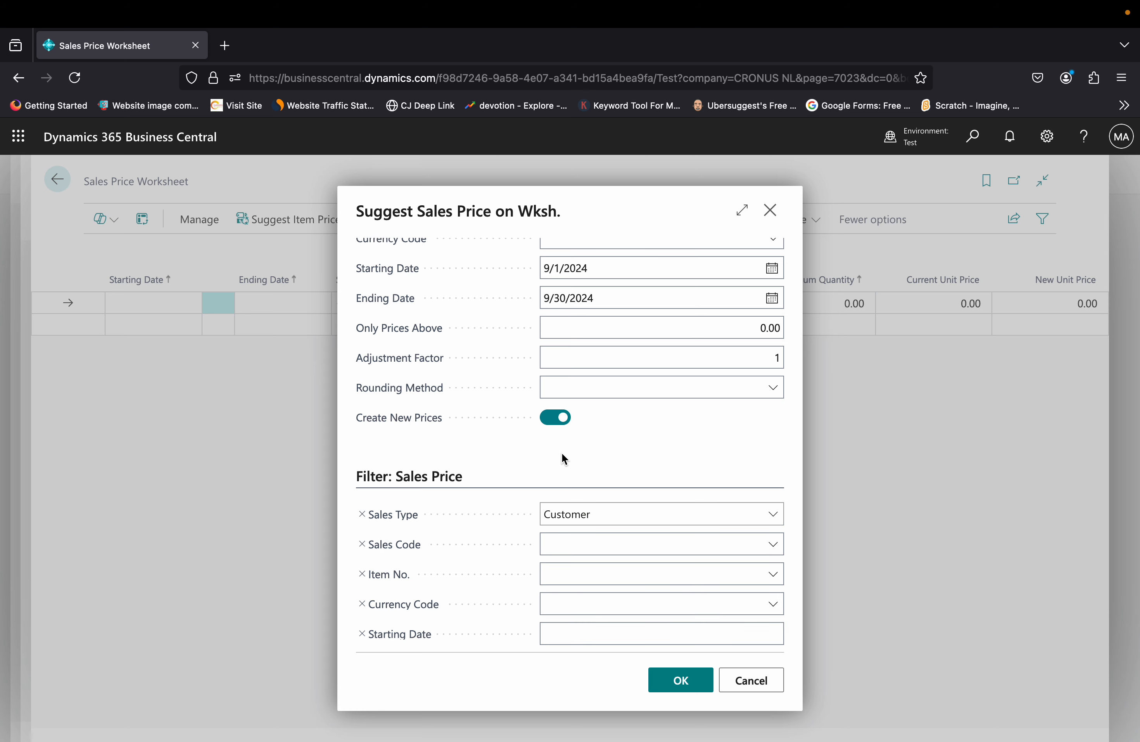
pyautogui.click(675, 544)
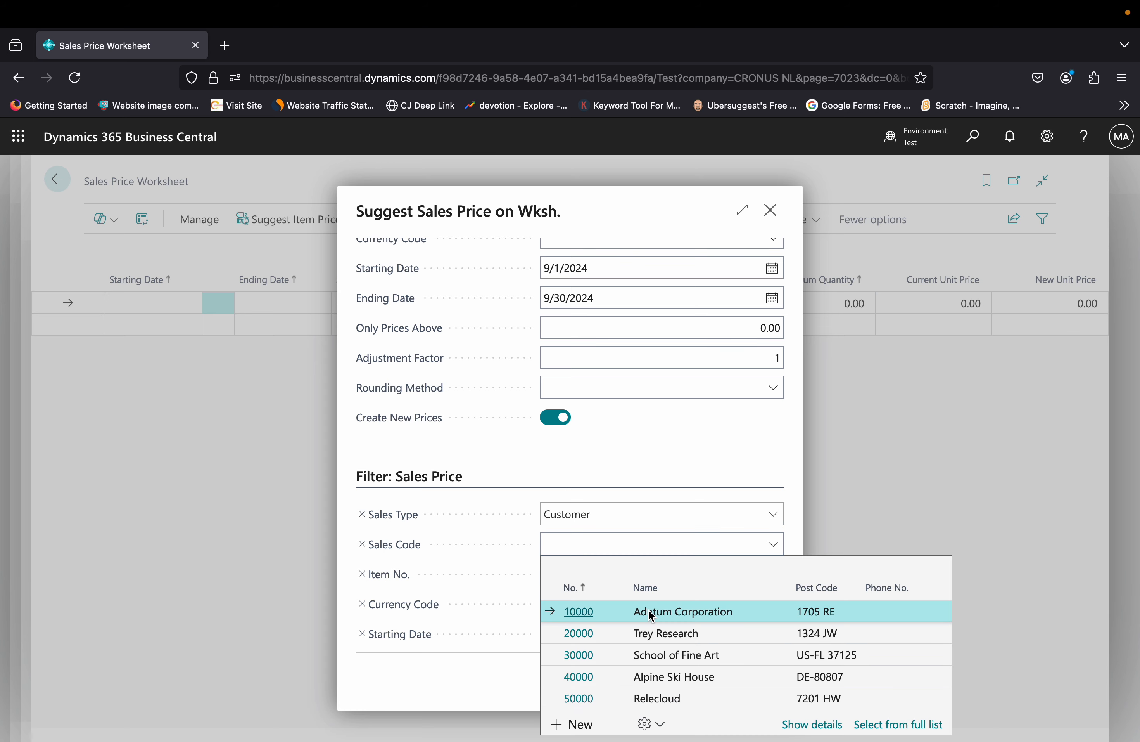
pyautogui.click(651, 615)
pyautogui.scroll(-2, 703, 435)
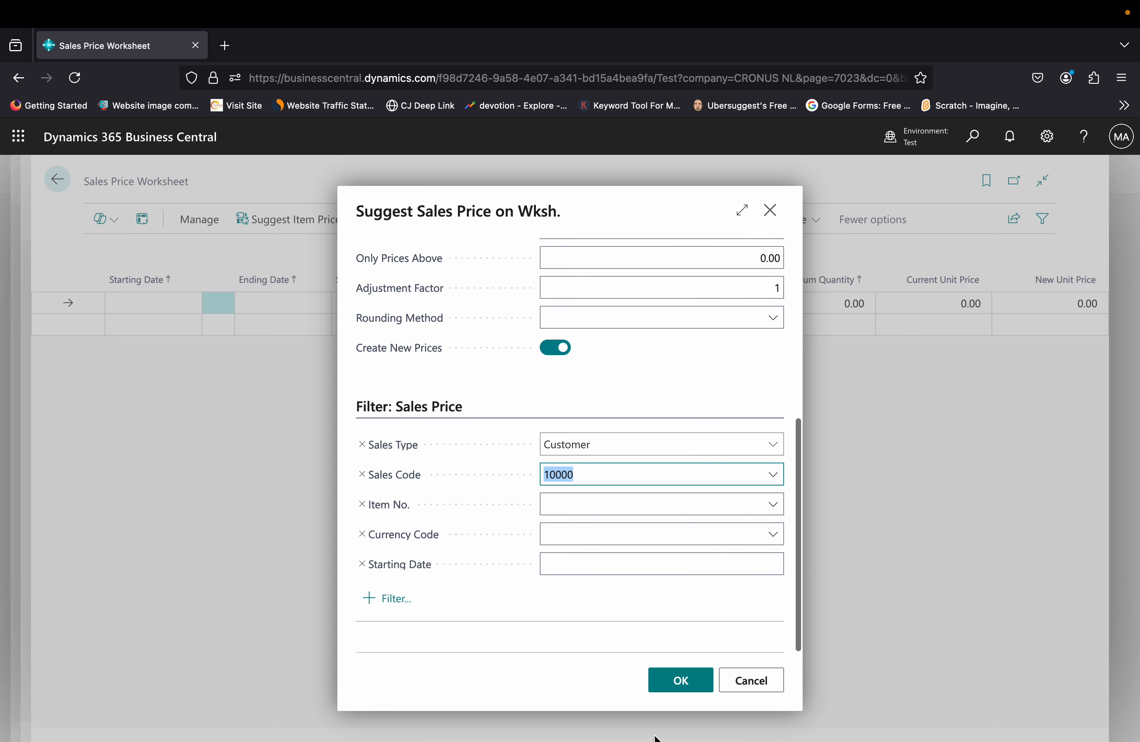
pyautogui.click(684, 680)
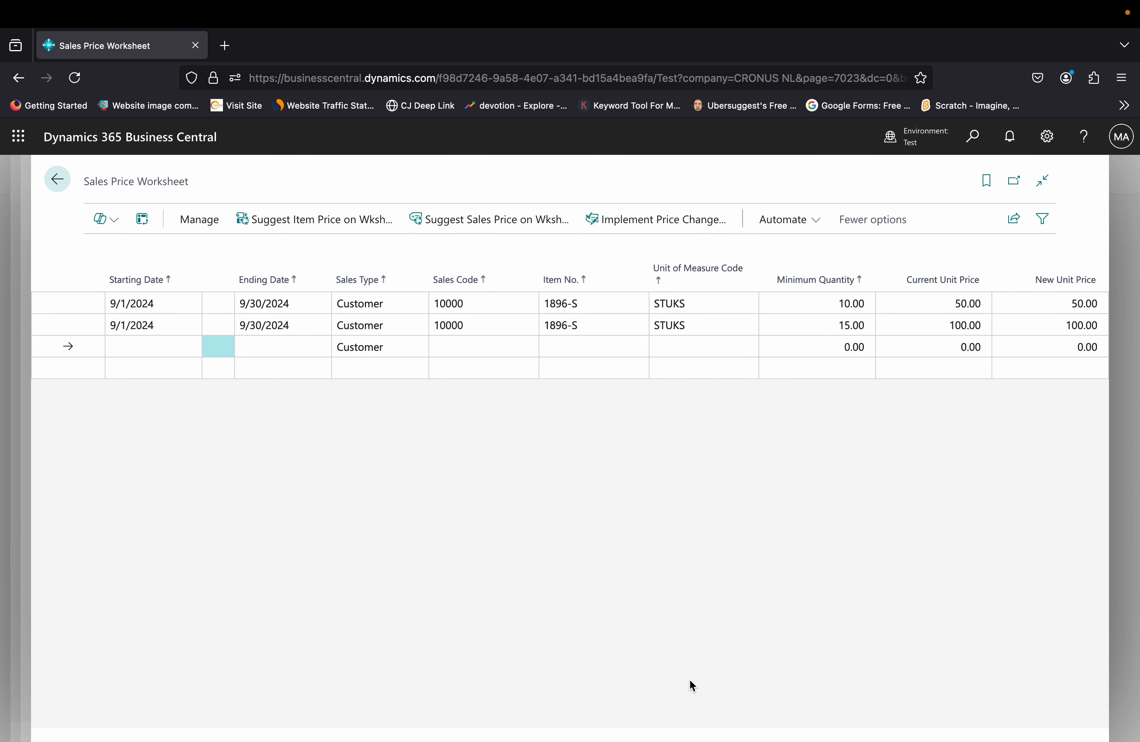
# Step: Set the new unit price of item 1896-S to 20 for minimum quantity 10 and 30 for minimum quantity 15
pyautogui.click(929, 301)
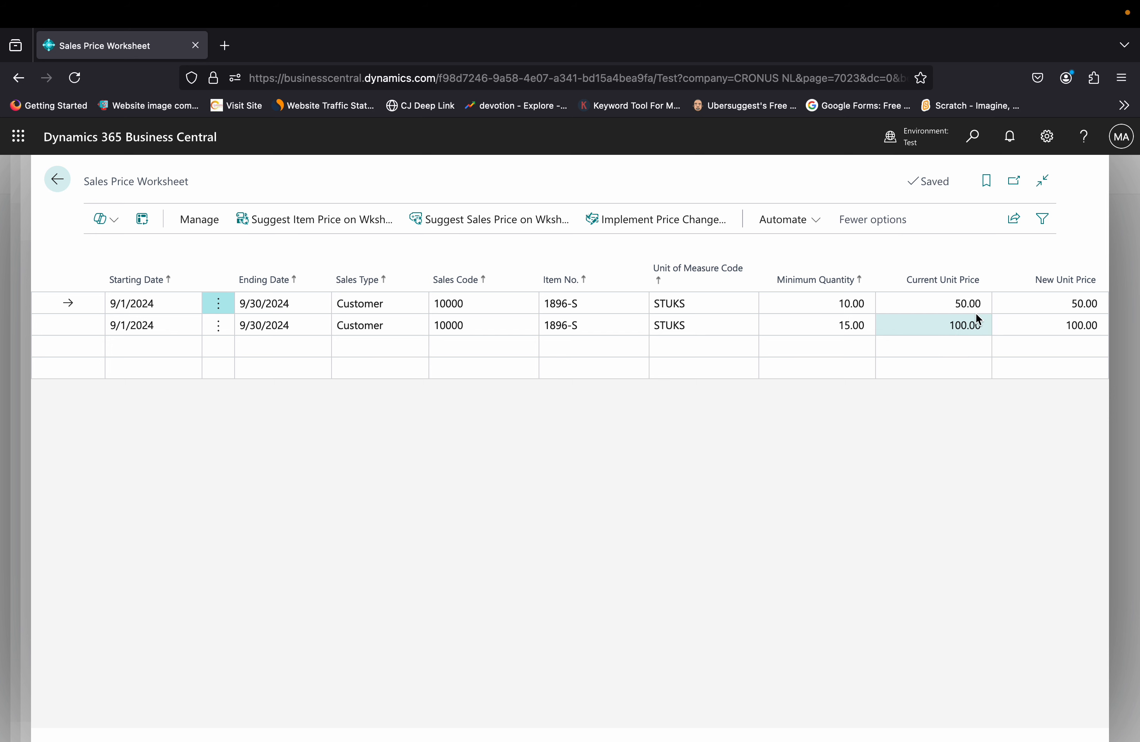
pyautogui.doubleClick(1072, 303)
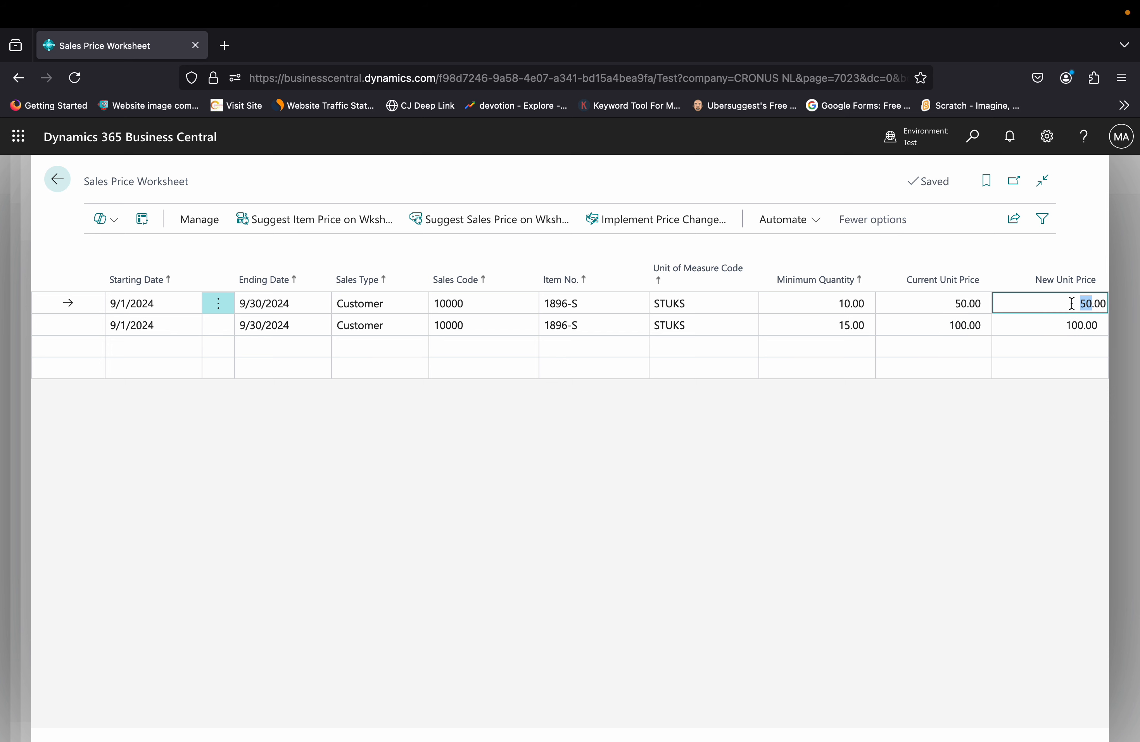
pyautogui.write('20')
pyautogui.press('Down')
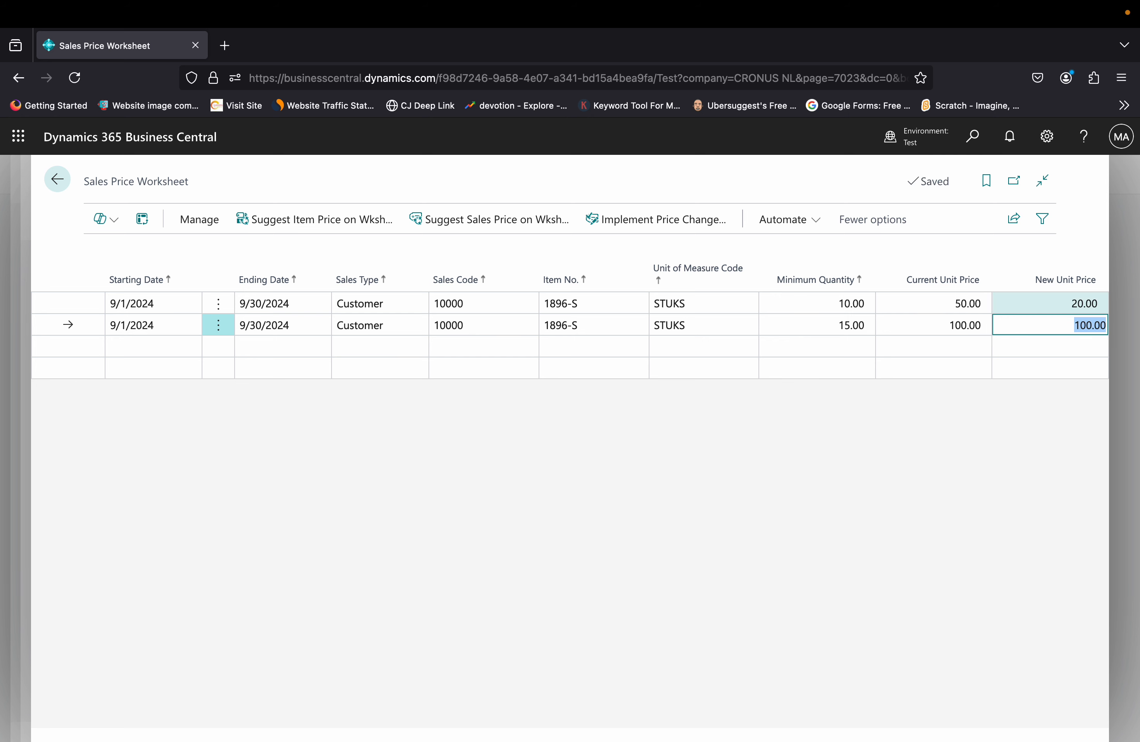
pyautogui.write('30')
pyautogui.press('Up')
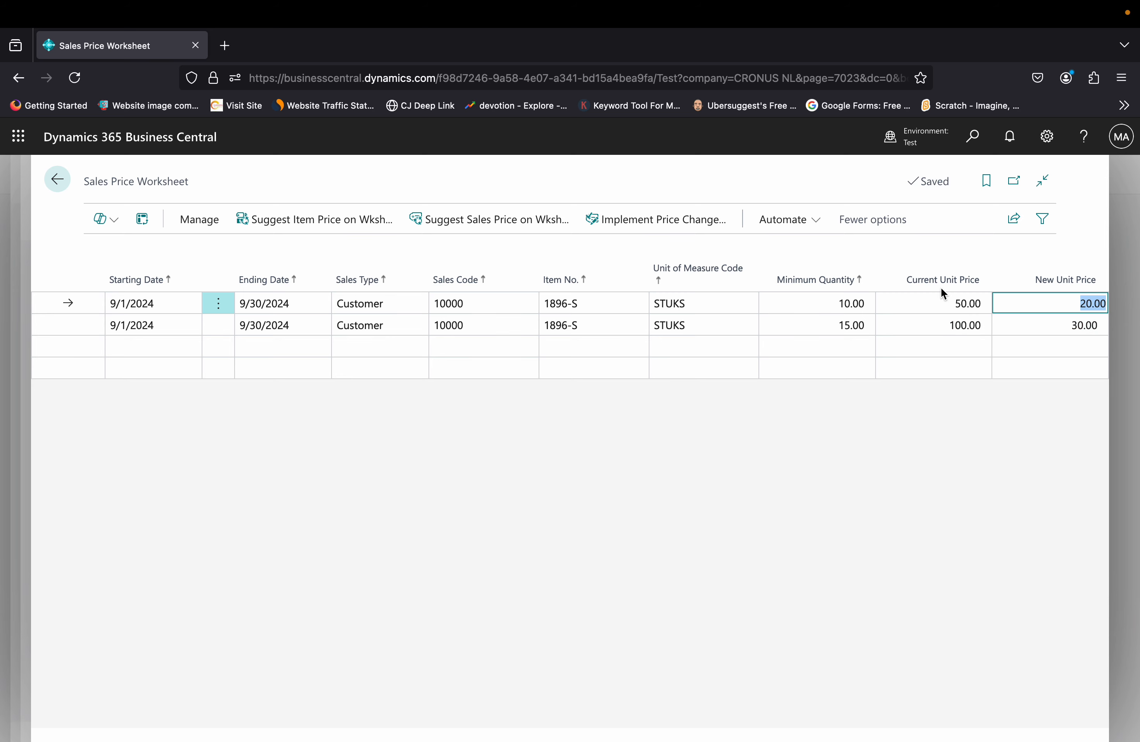
# Step: Implement the price change for the worksheet lines without filters and delete the suggested price changes
pyautogui.click(671, 228)
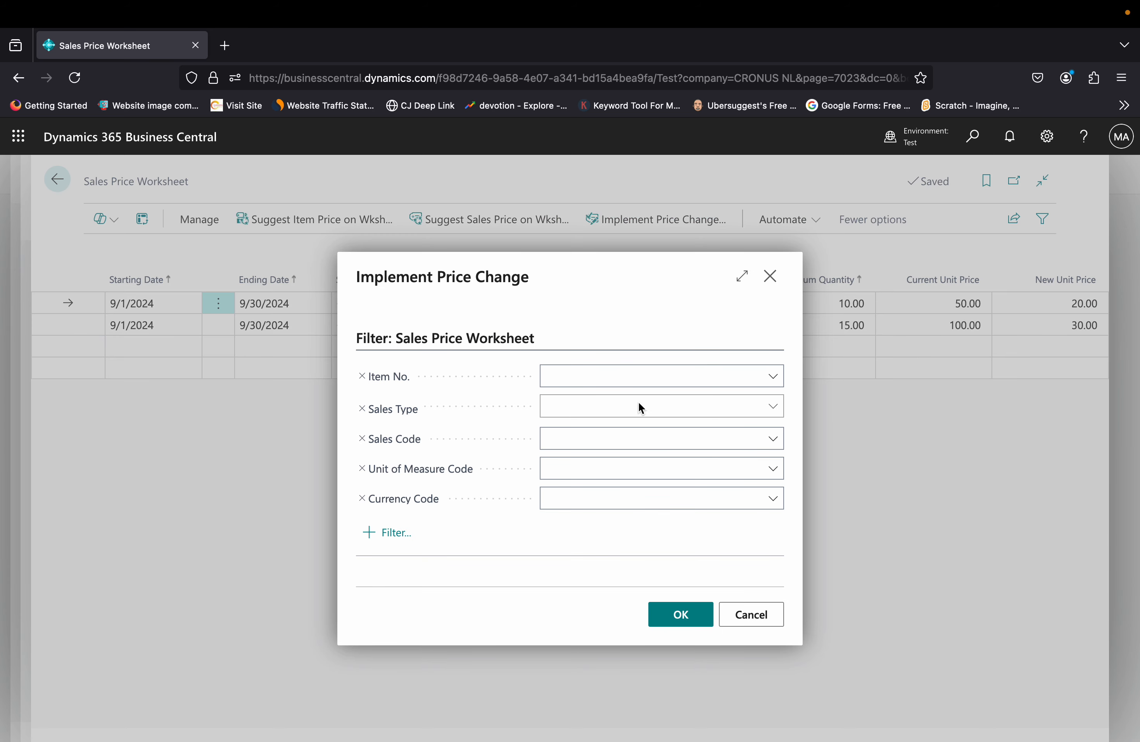
pyautogui.click(676, 621)
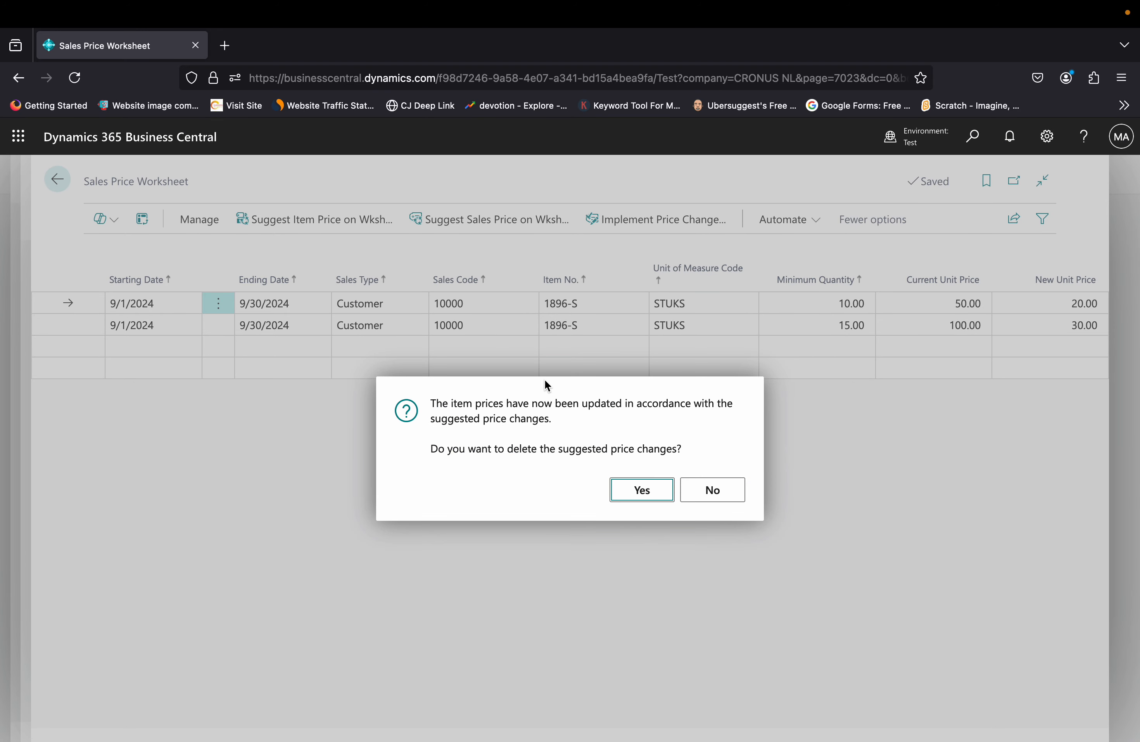
pyautogui.click(636, 489)
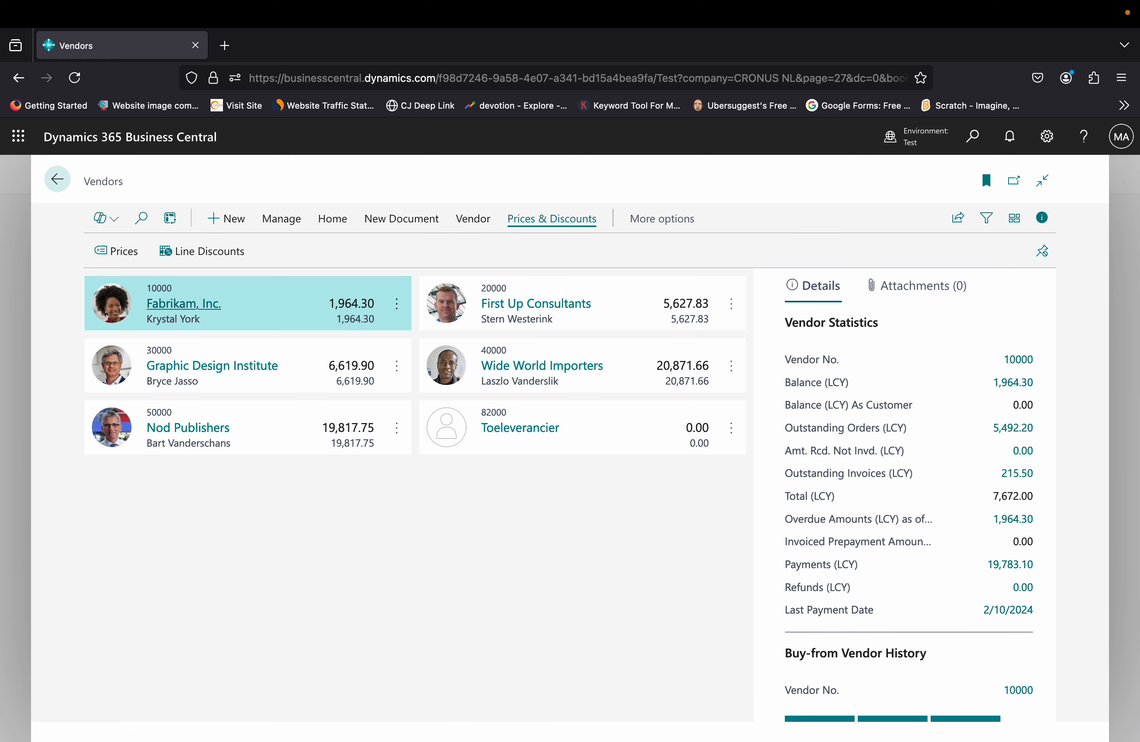
# Step: Return to the customer list and check the unit prices and dates in Adatum Corporation's sales prices
pyautogui.click(69, 174)
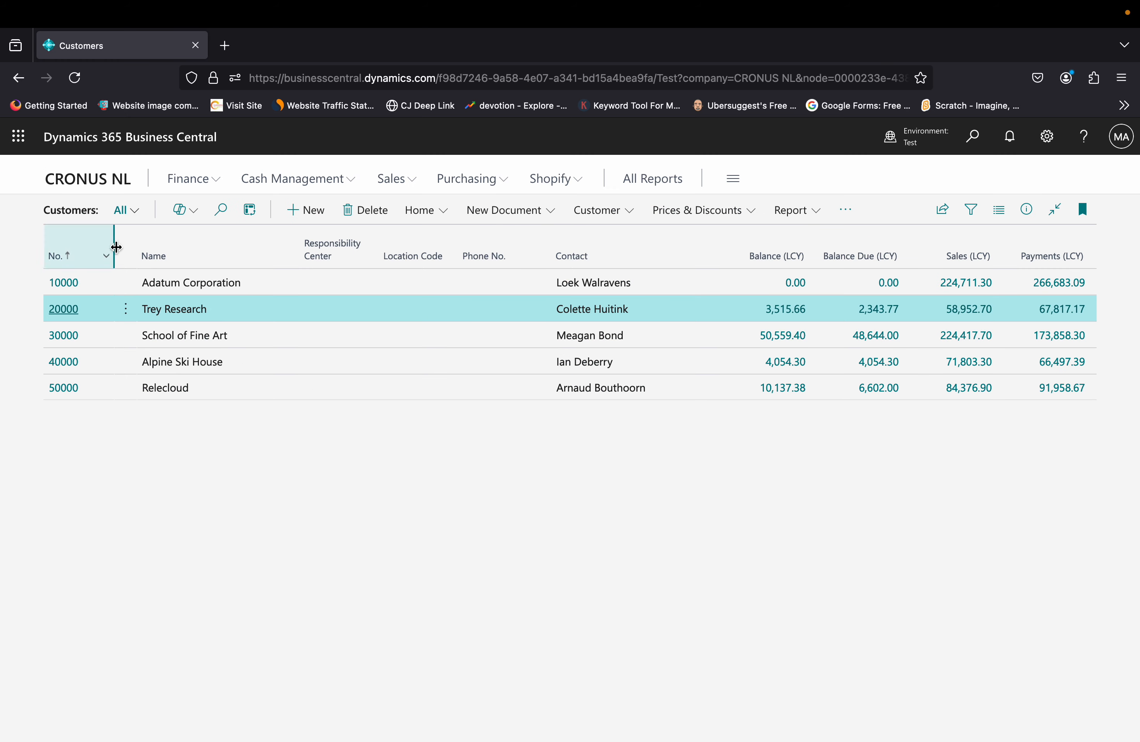
pyautogui.click(287, 291)
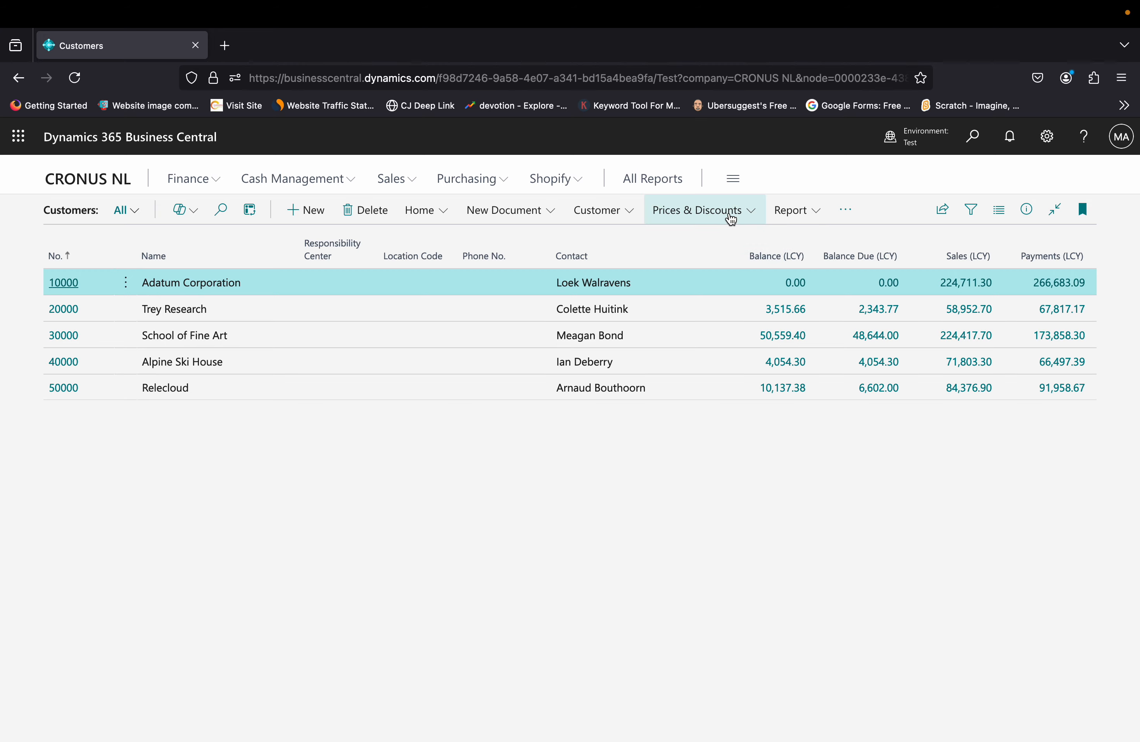
pyautogui.click(731, 219)
pyautogui.click(664, 239)
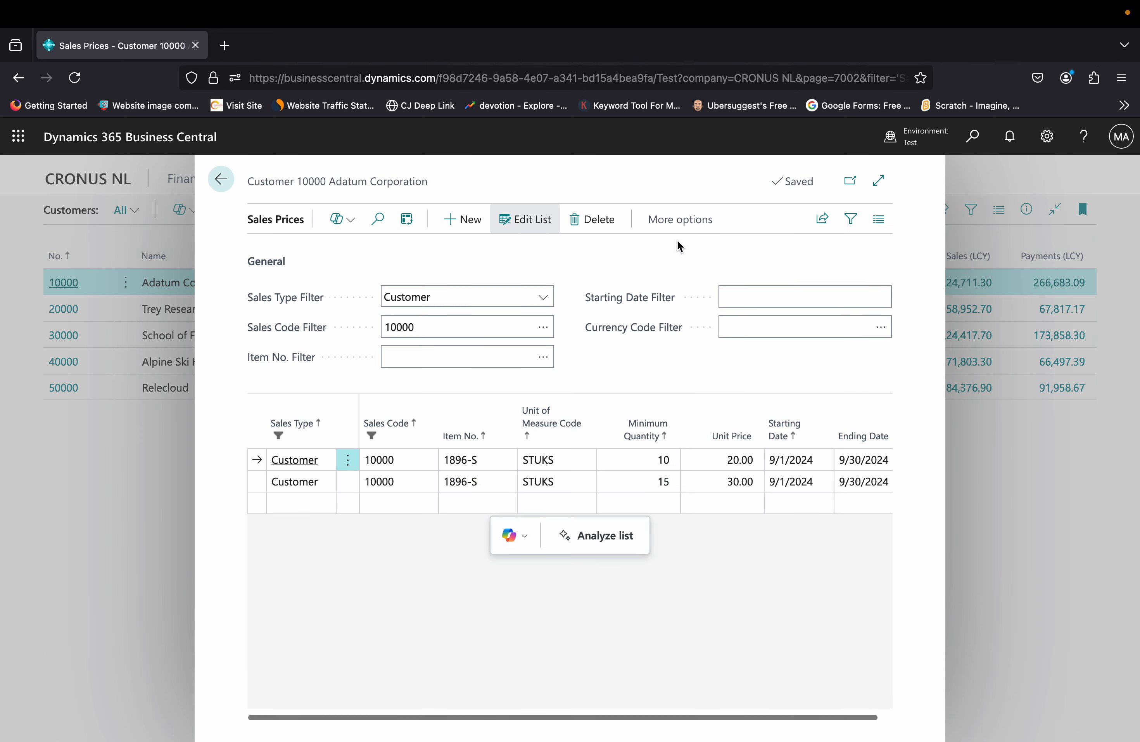
pyautogui.hscroll(2, 797, 563)
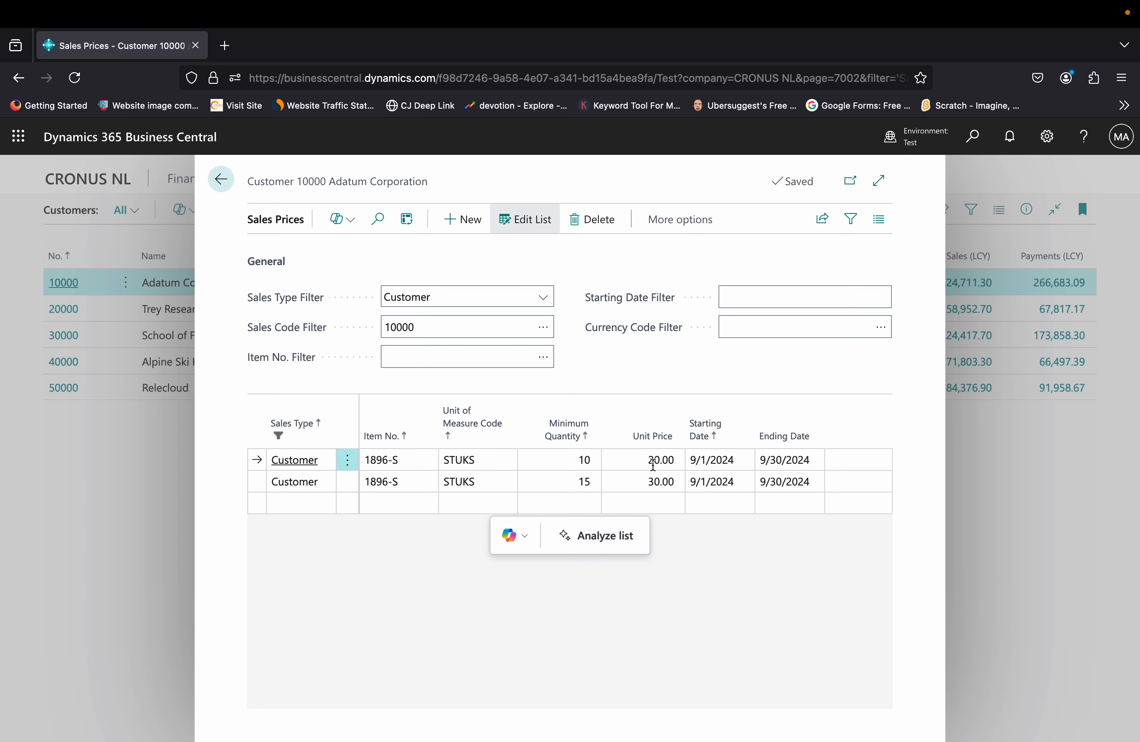
pyautogui.press('Escape')
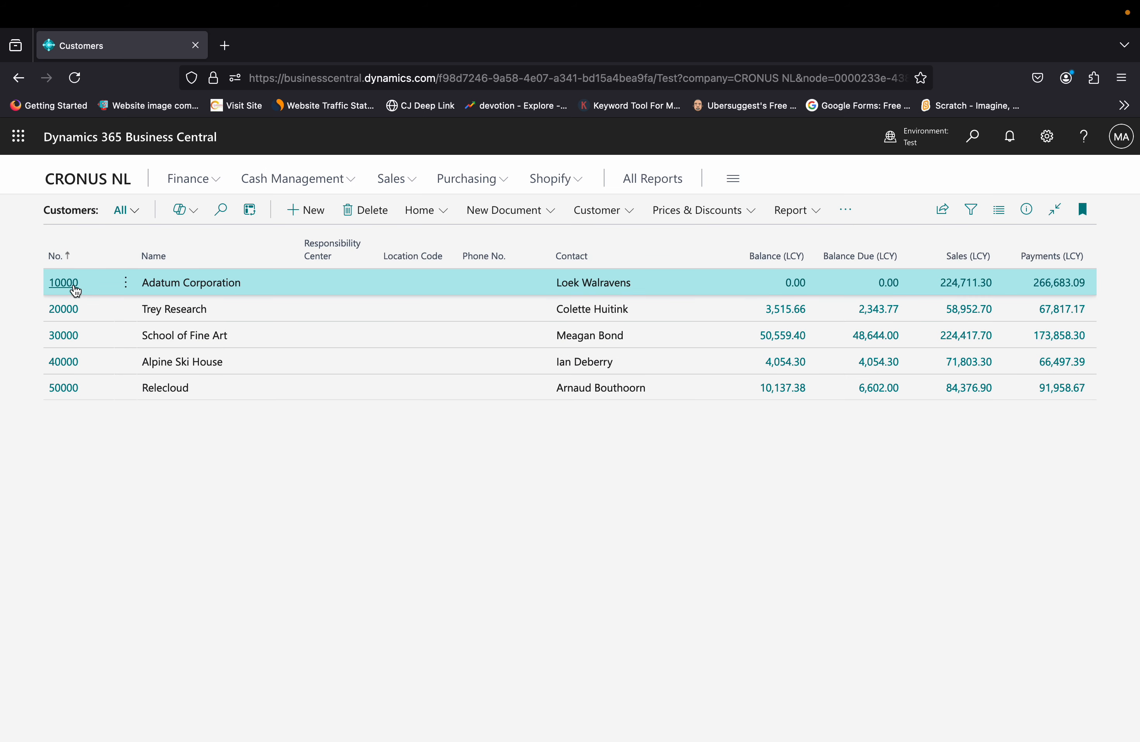
# Step: Look through Adatum Corporation's customer card for price information and close it
pyautogui.click(72, 285)
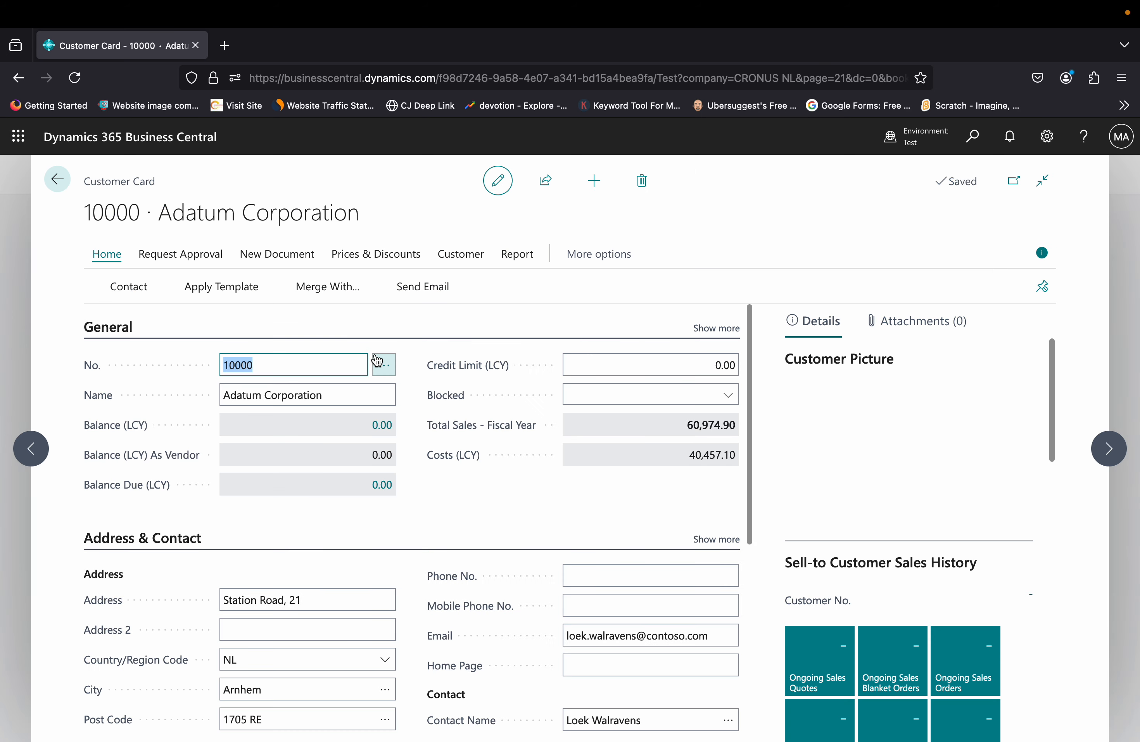
pyautogui.scroll(-4, 377, 360)
pyautogui.scroll(-3, 377, 361)
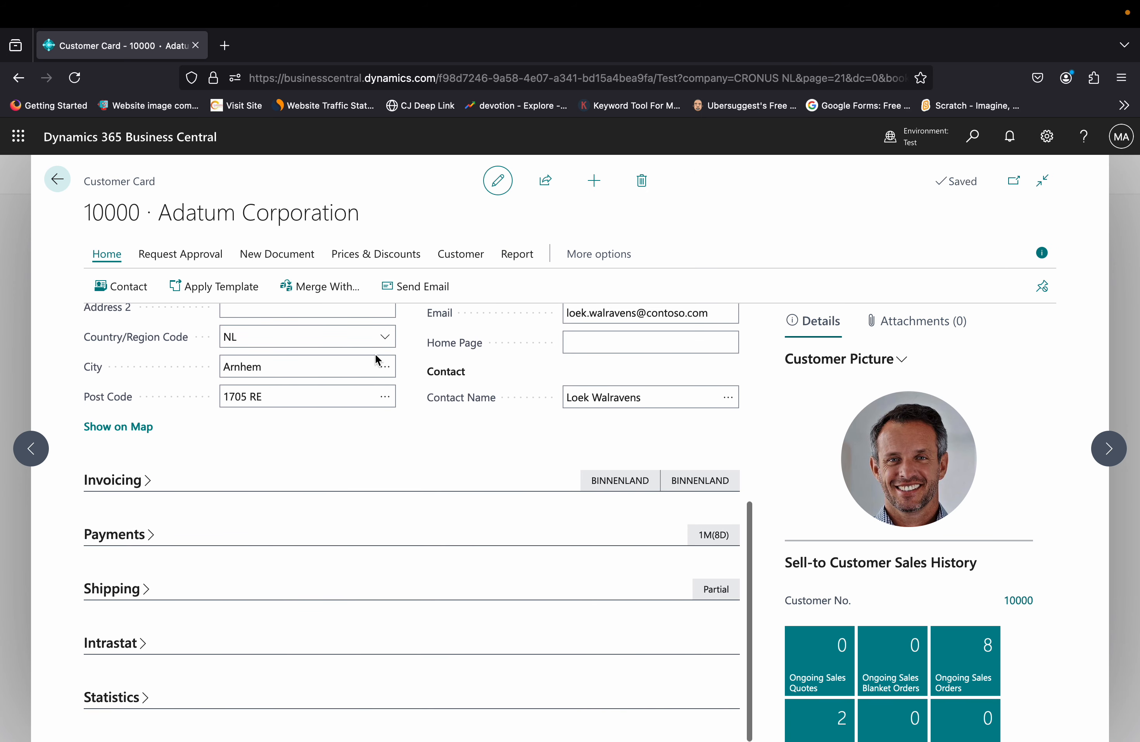
pyautogui.scroll(4, 377, 360)
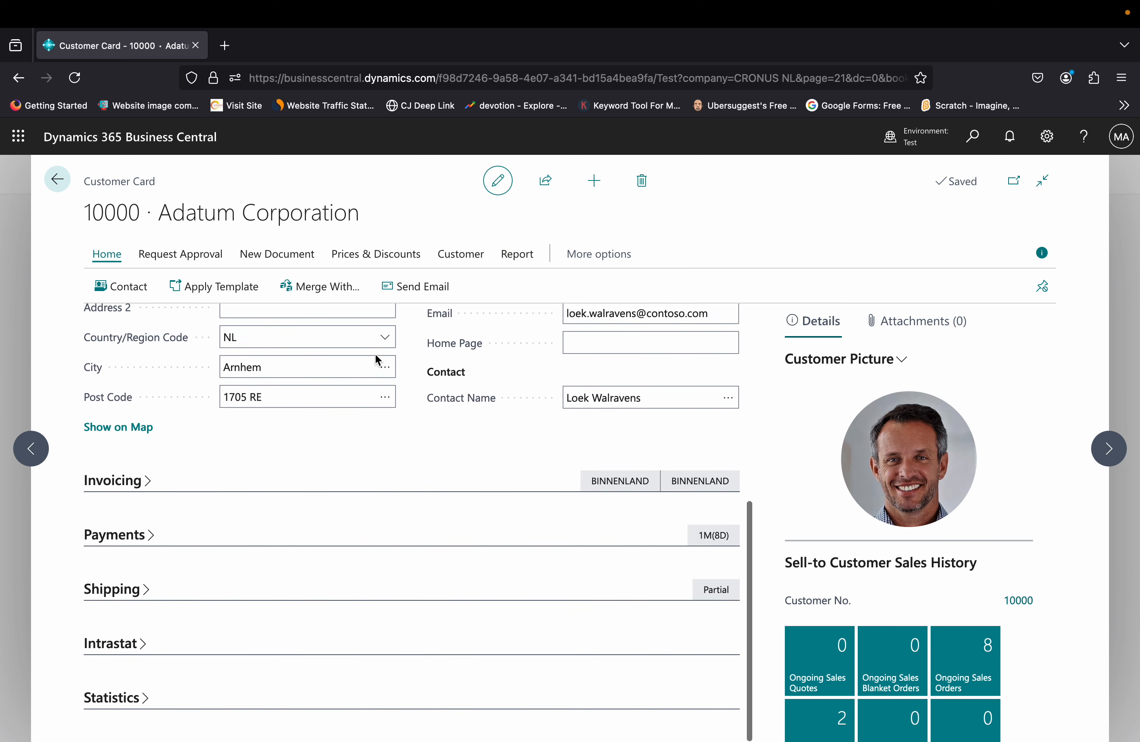
pyautogui.scroll(3, 377, 360)
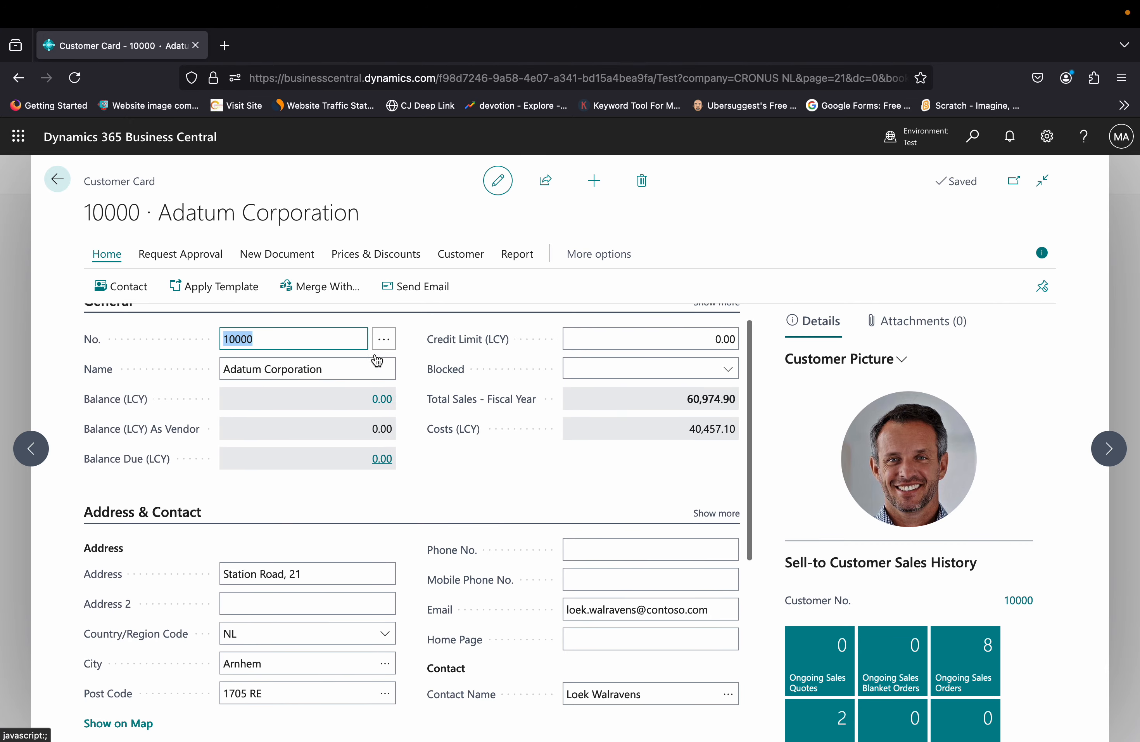
pyautogui.press('Escape')
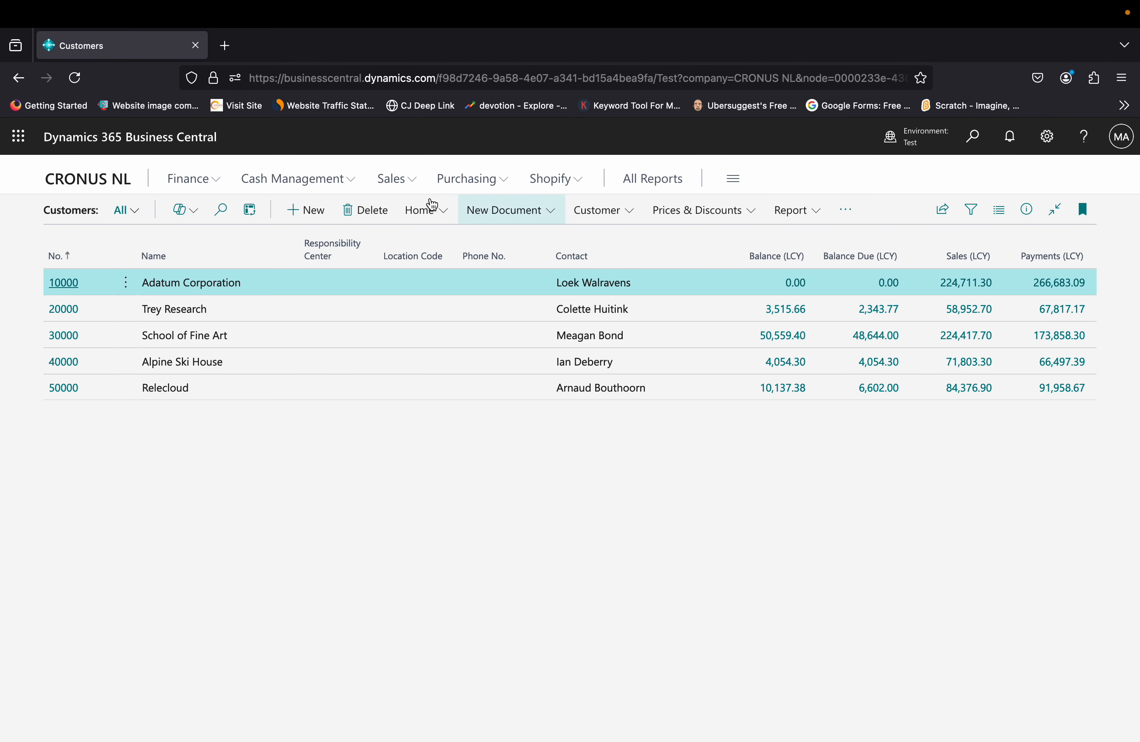
# Step: Open the item card of 1896-S from the item list, check its Prices & Sales section and close the card
pyautogui.click(399, 181)
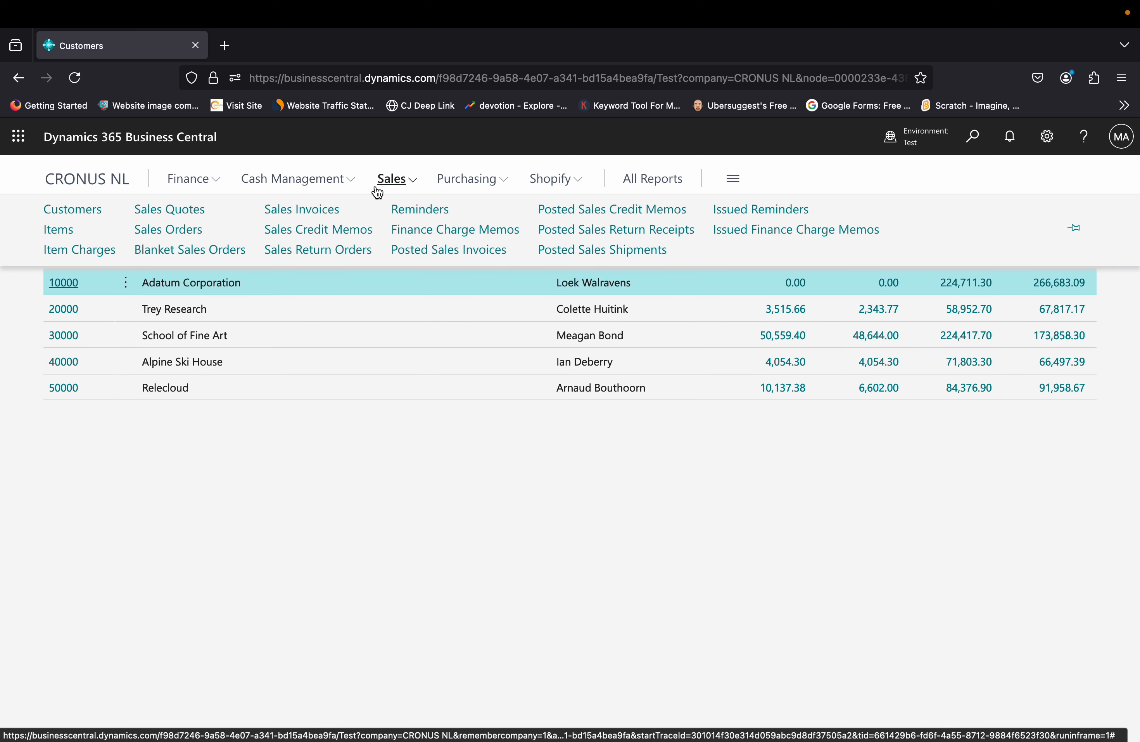
pyautogui.click(66, 236)
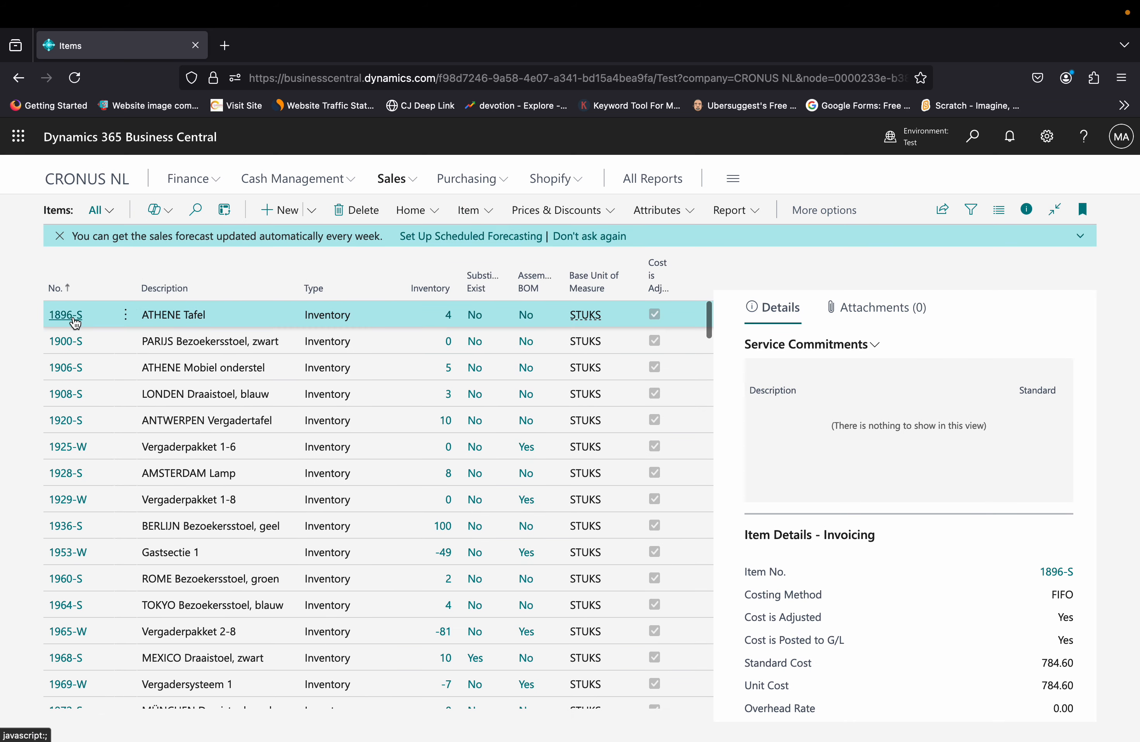
pyautogui.click(75, 319)
pyautogui.scroll(-7, 476, 410)
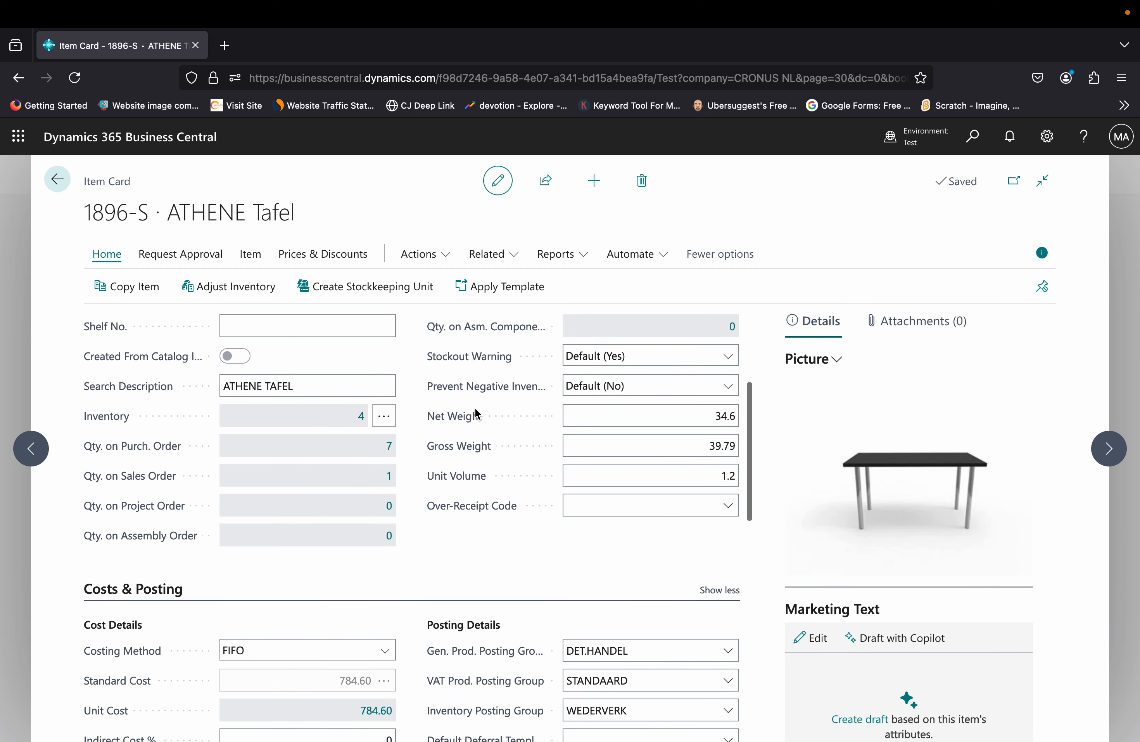
pyautogui.scroll(-8, 477, 413)
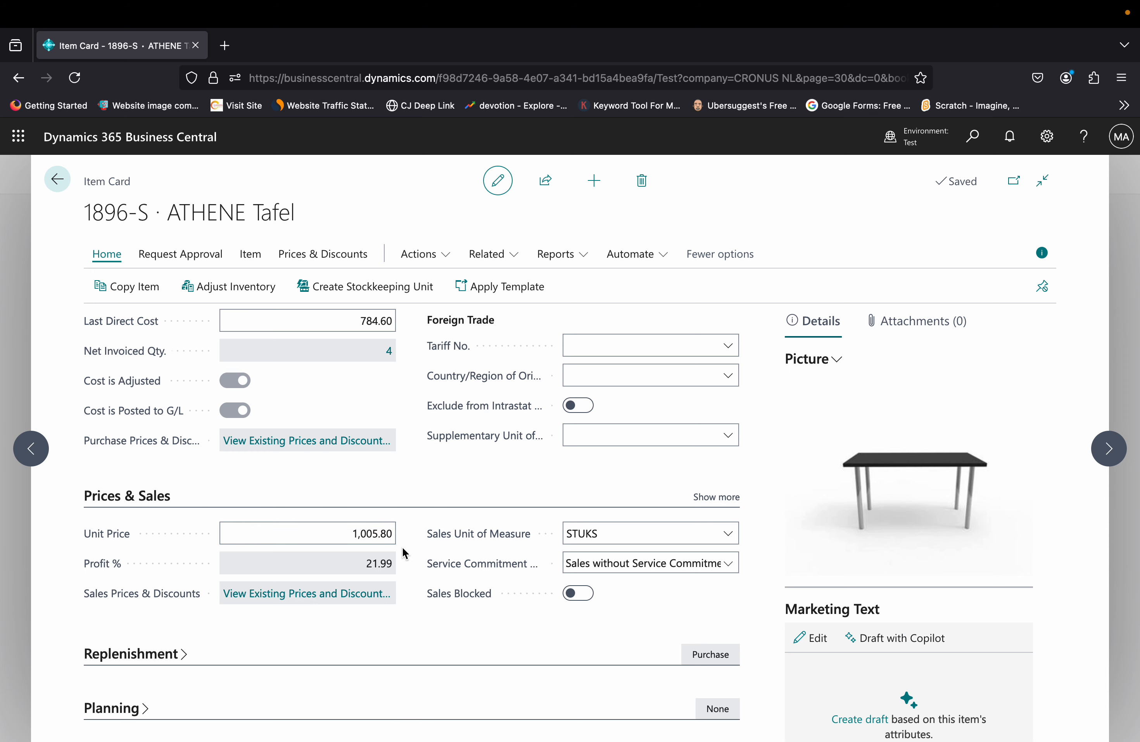
pyautogui.press('Escape')
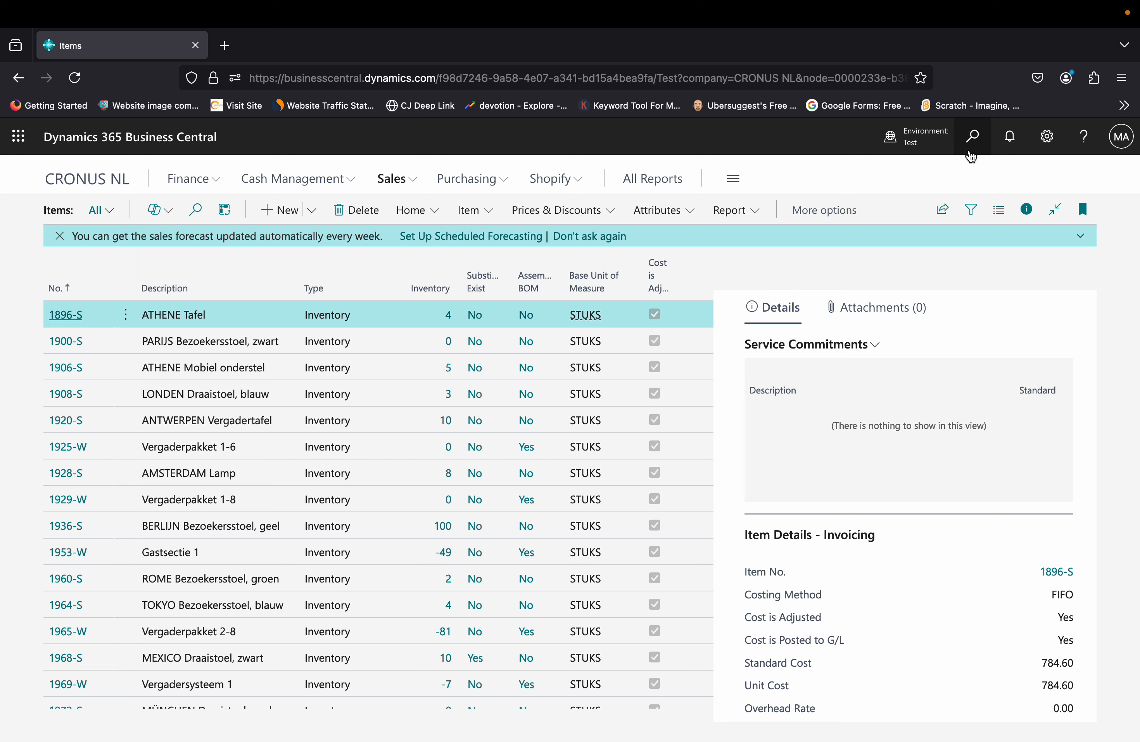
# Step: Search for "feat" and open the Feature Management page
pyautogui.click(972, 138)
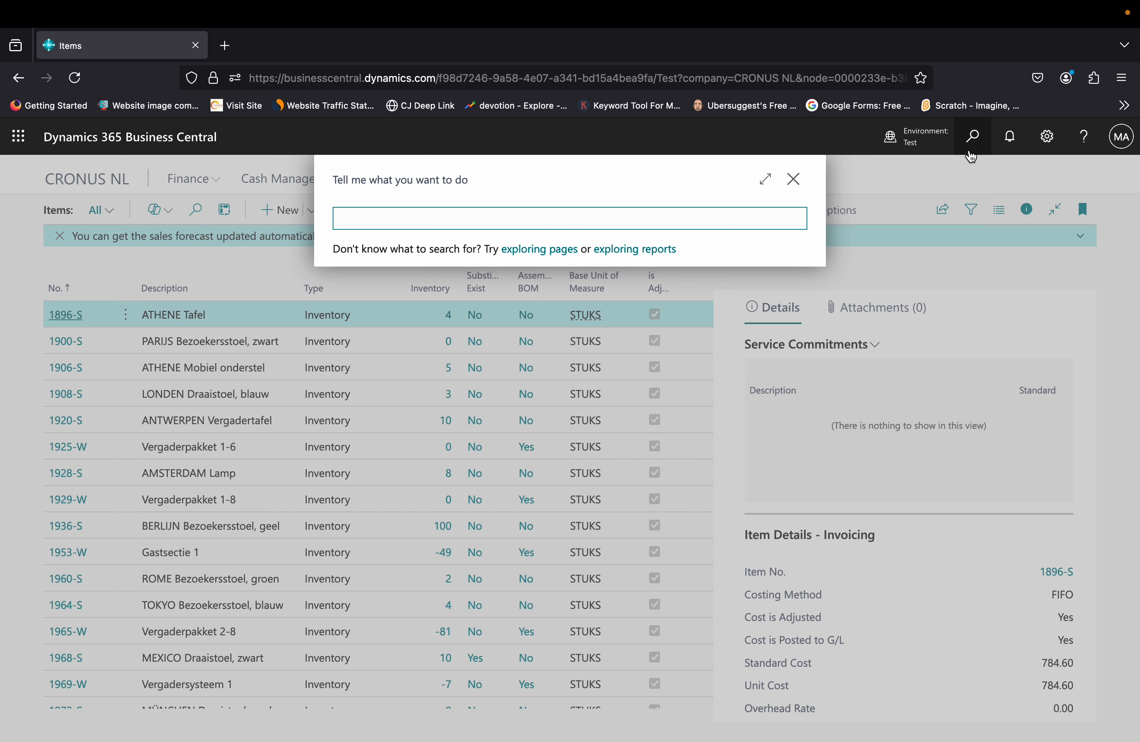
pyautogui.write('feat')
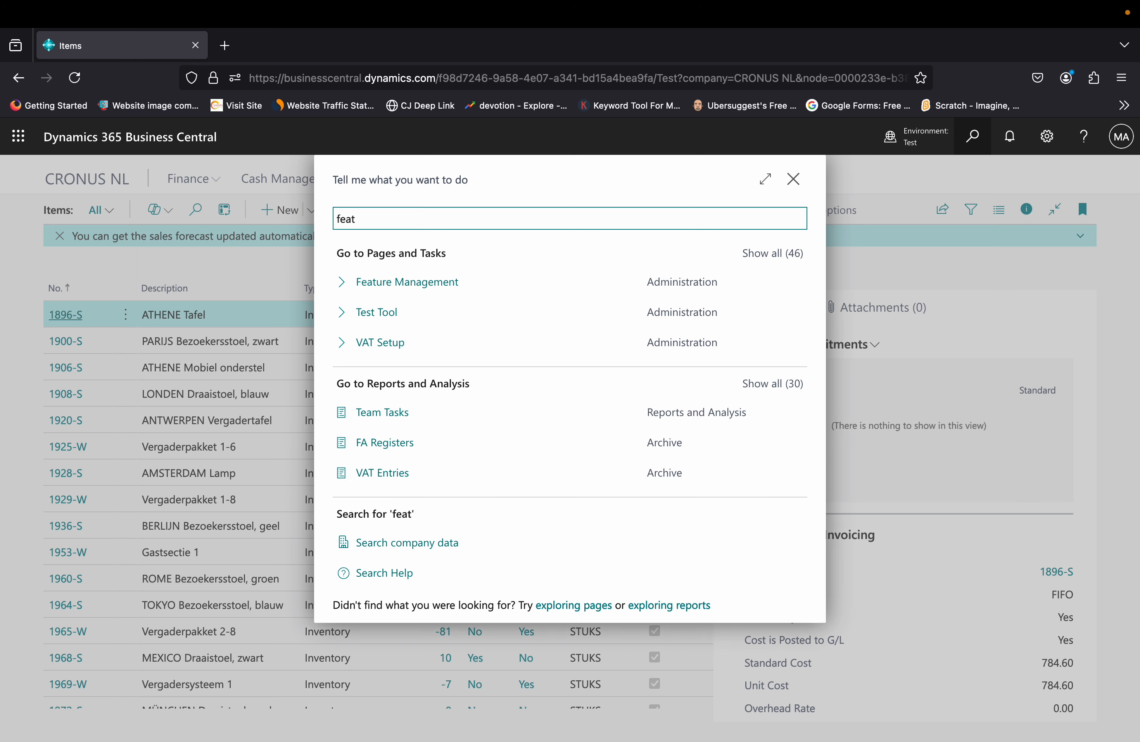
pyautogui.press('Down')
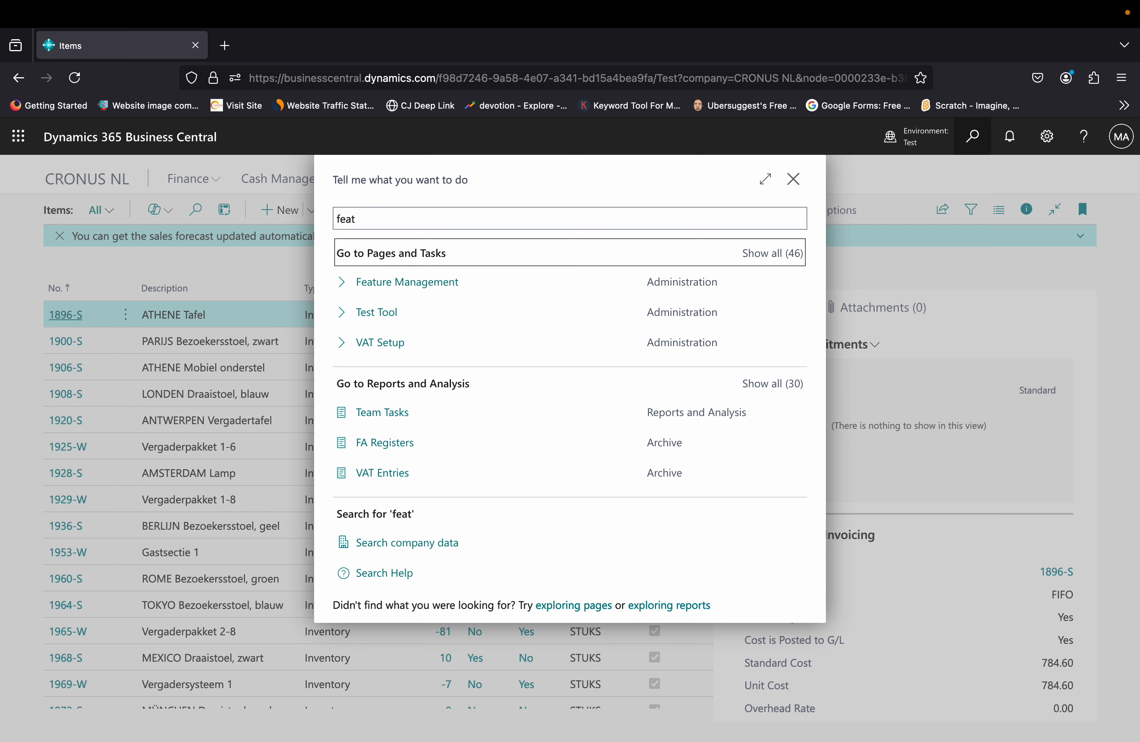
pyautogui.press('Down')
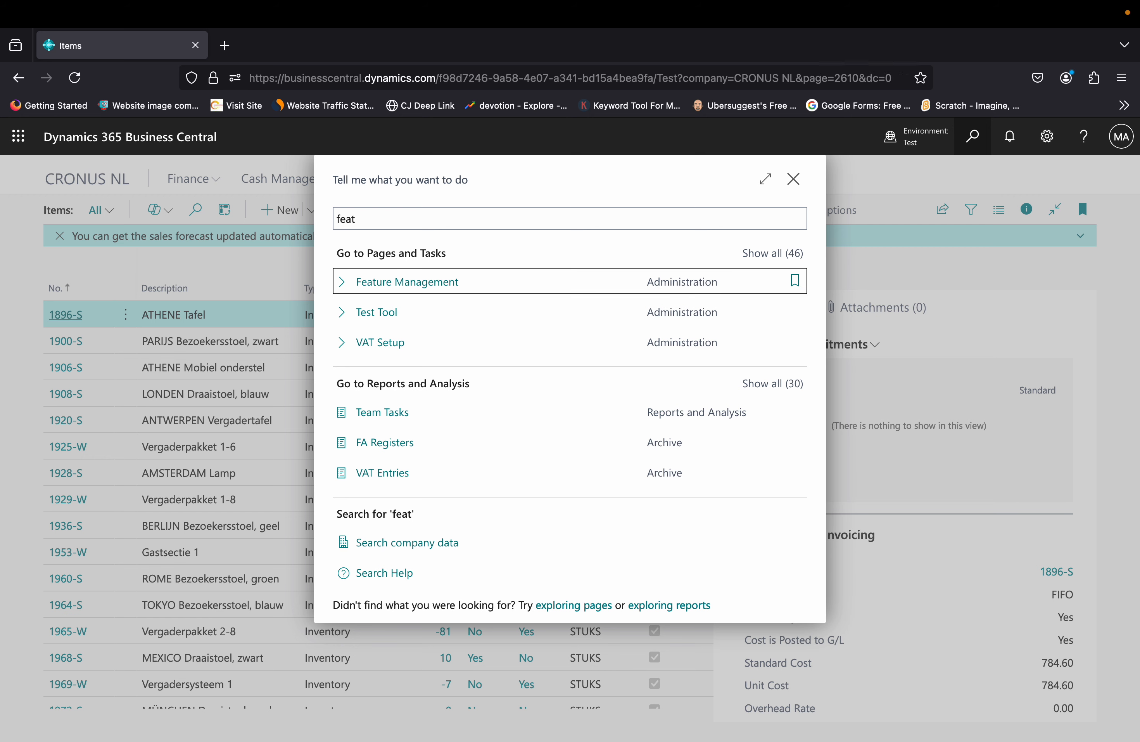
pyautogui.press('Return')
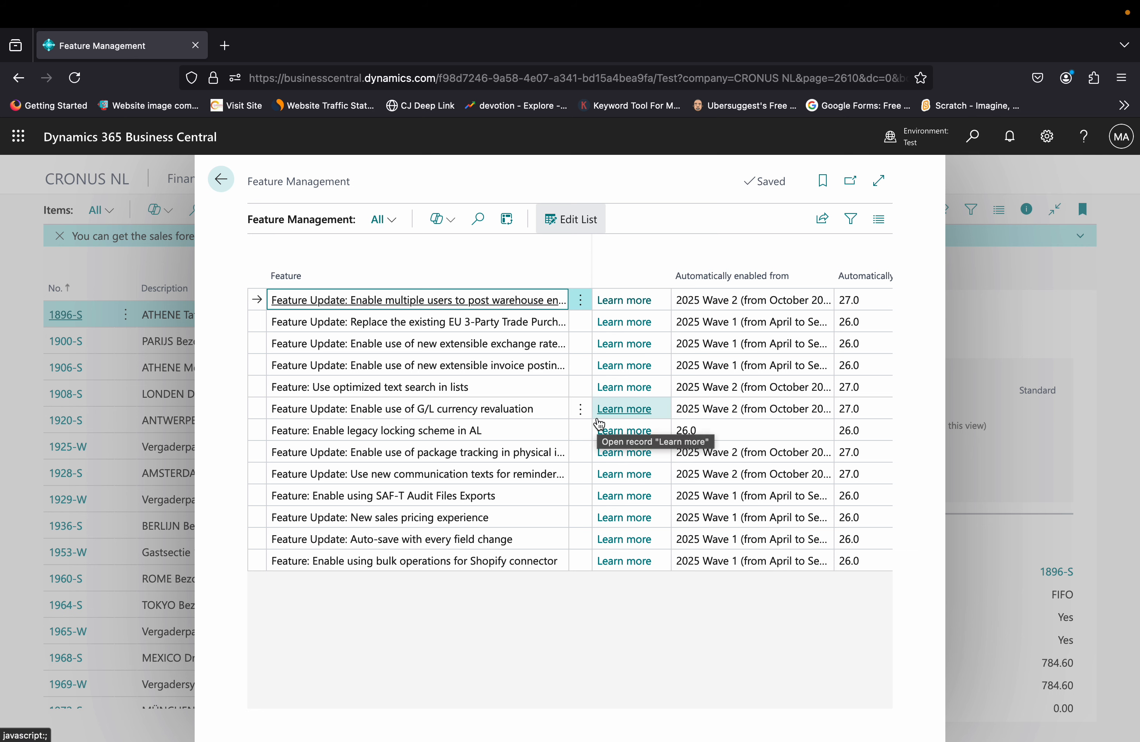
# Step: Enable the New sales pricing experience feature update for All Users and confirm enabling it
pyautogui.click(513, 520)
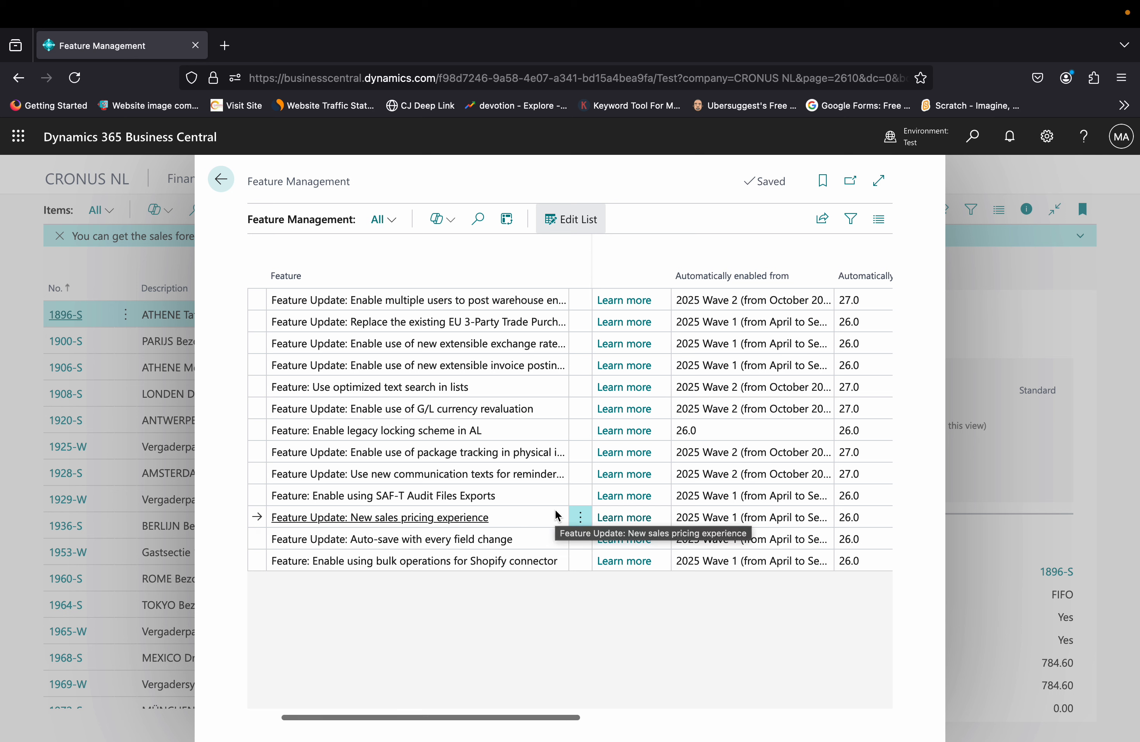
pyautogui.hscroll(3, 555, 509)
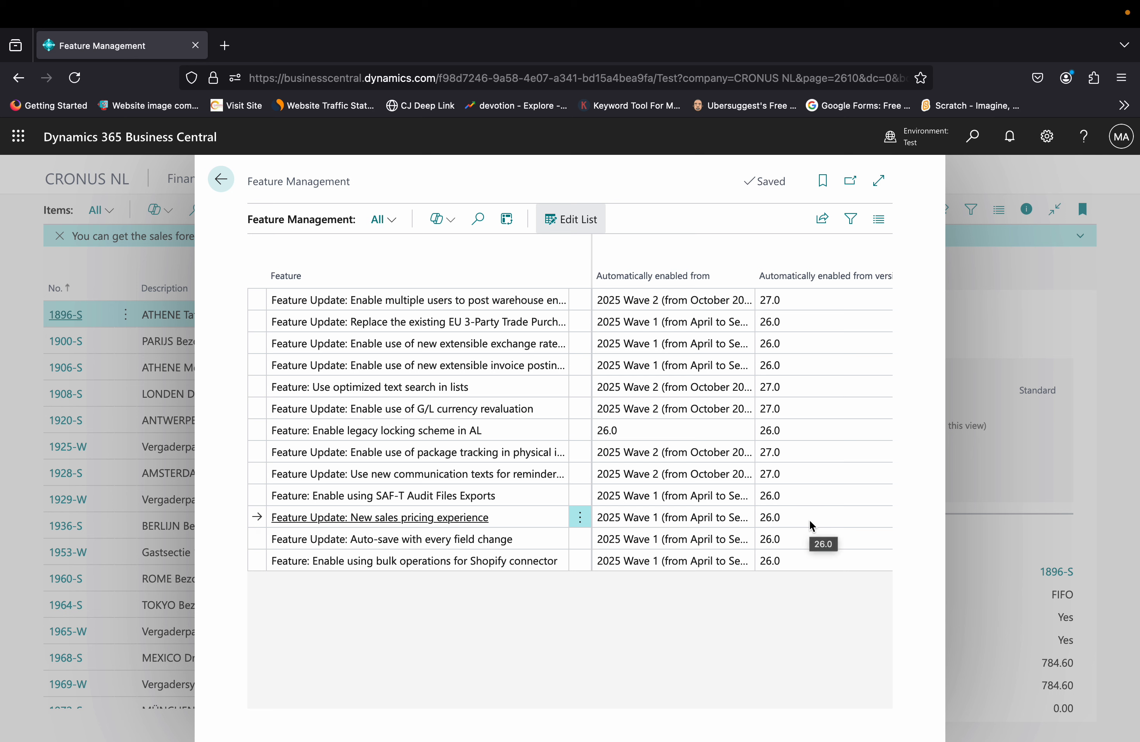
pyautogui.hscroll(3, 810, 520)
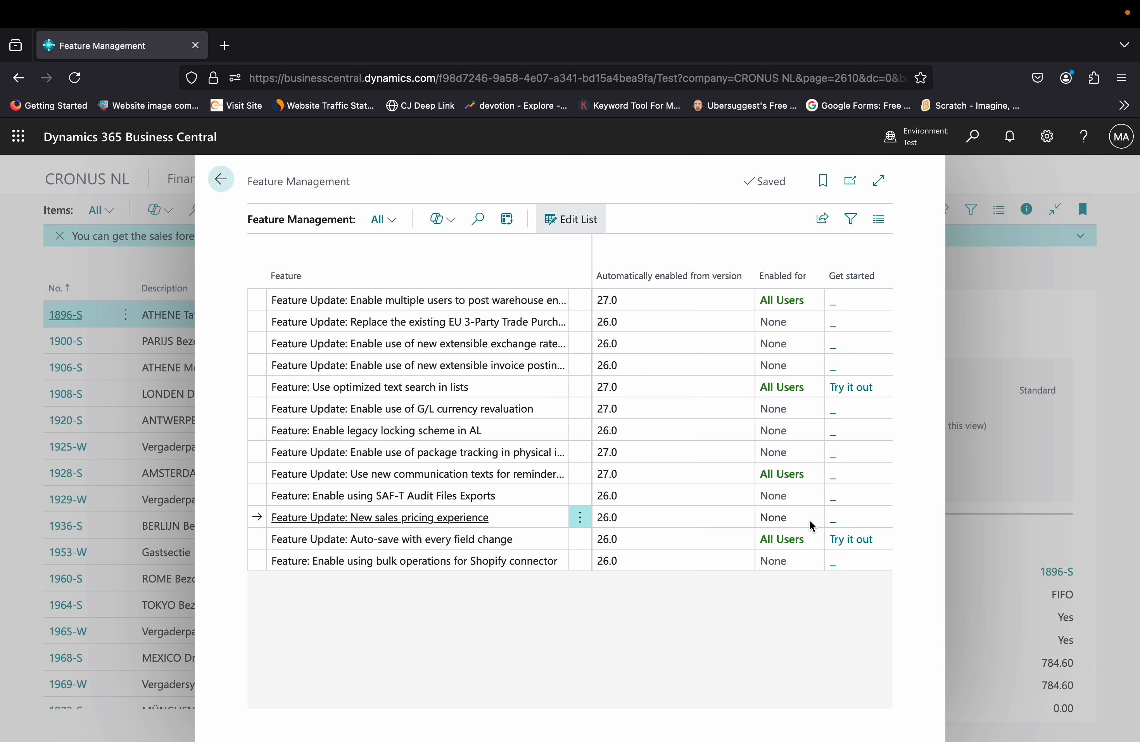
pyautogui.click(810, 519)
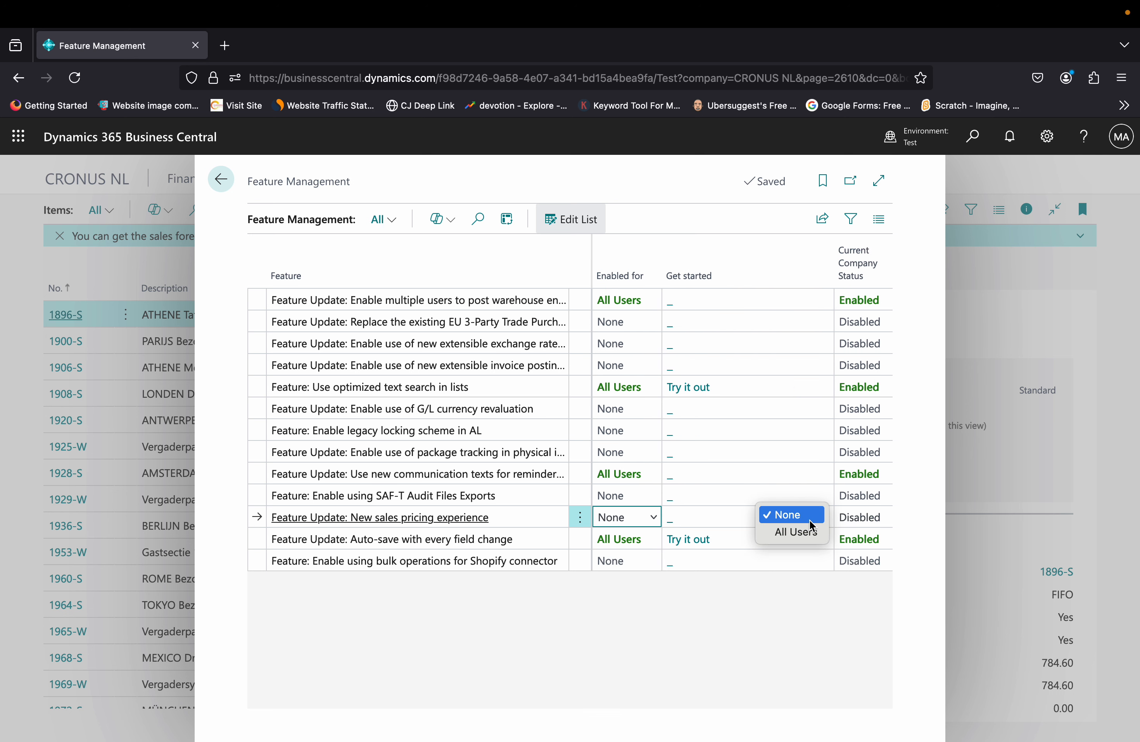
pyautogui.click(638, 523)
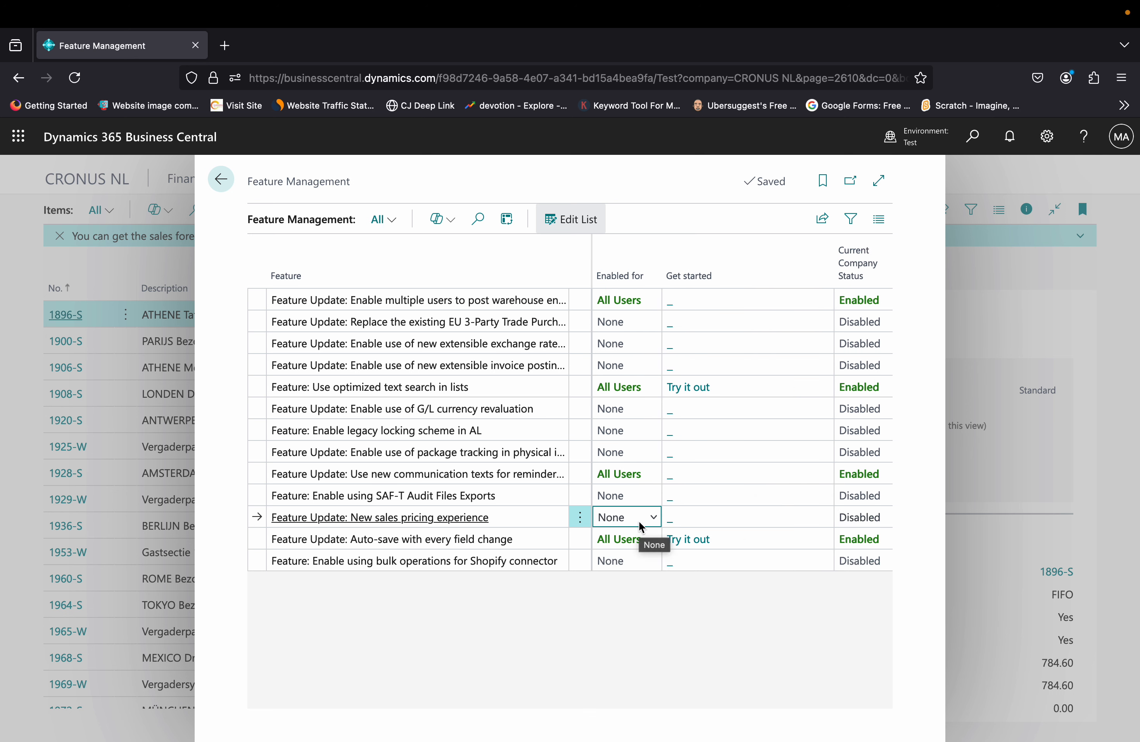
pyautogui.click(638, 523)
pyautogui.click(643, 535)
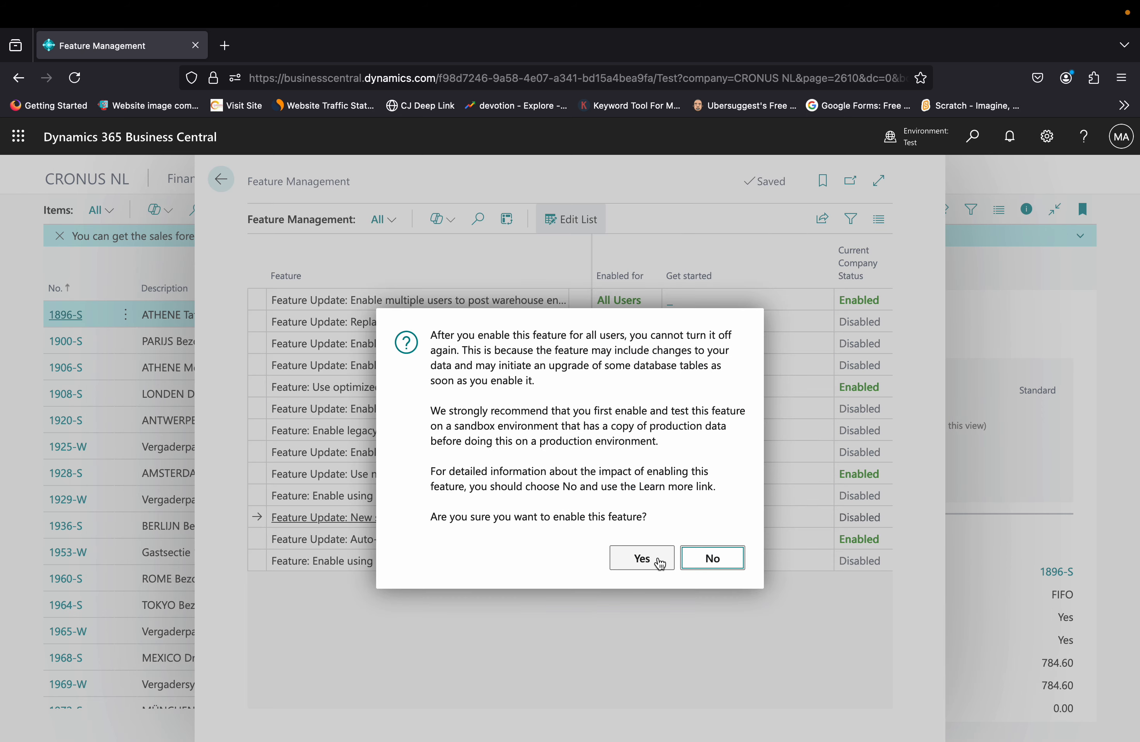
pyautogui.click(644, 560)
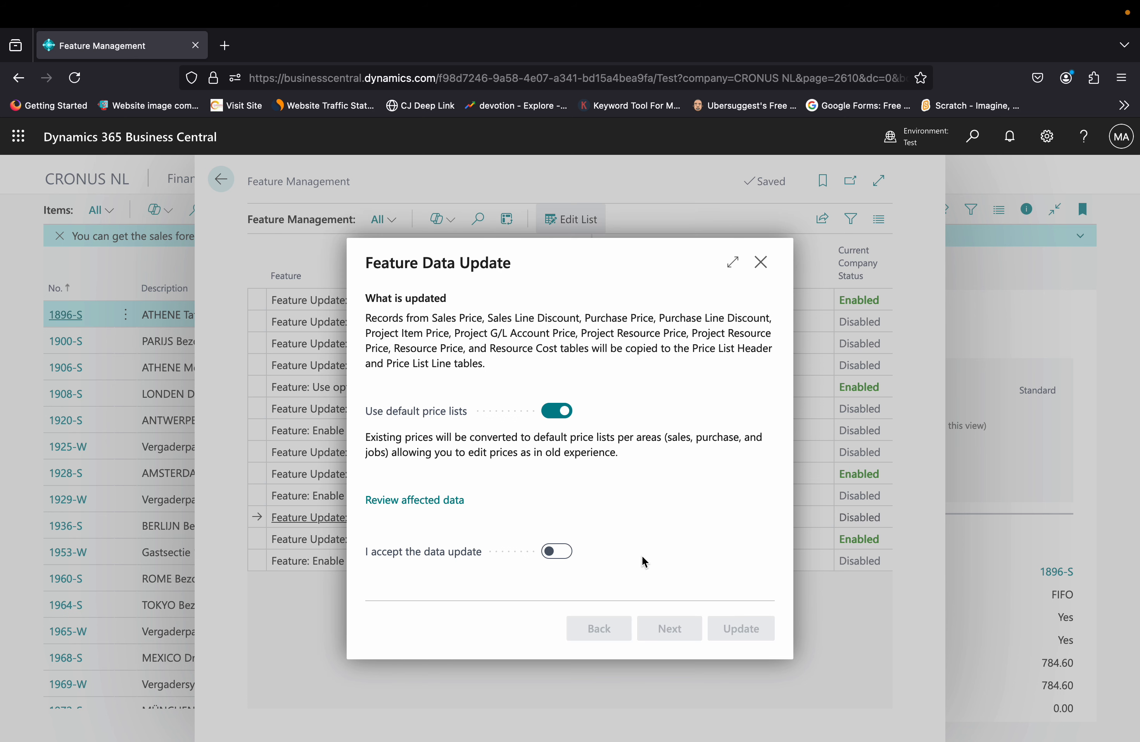
# Step: Accept the data update without default price lists, run it in the current session and check the feature's company status
pyautogui.click(560, 554)
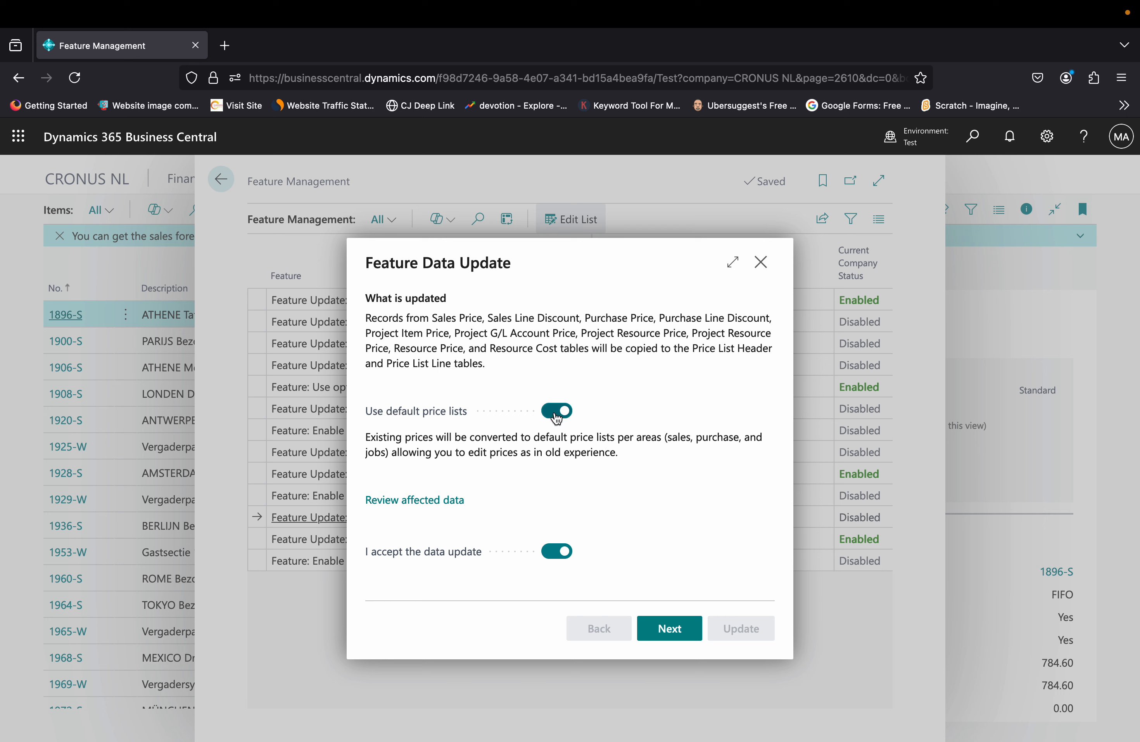
pyautogui.click(556, 412)
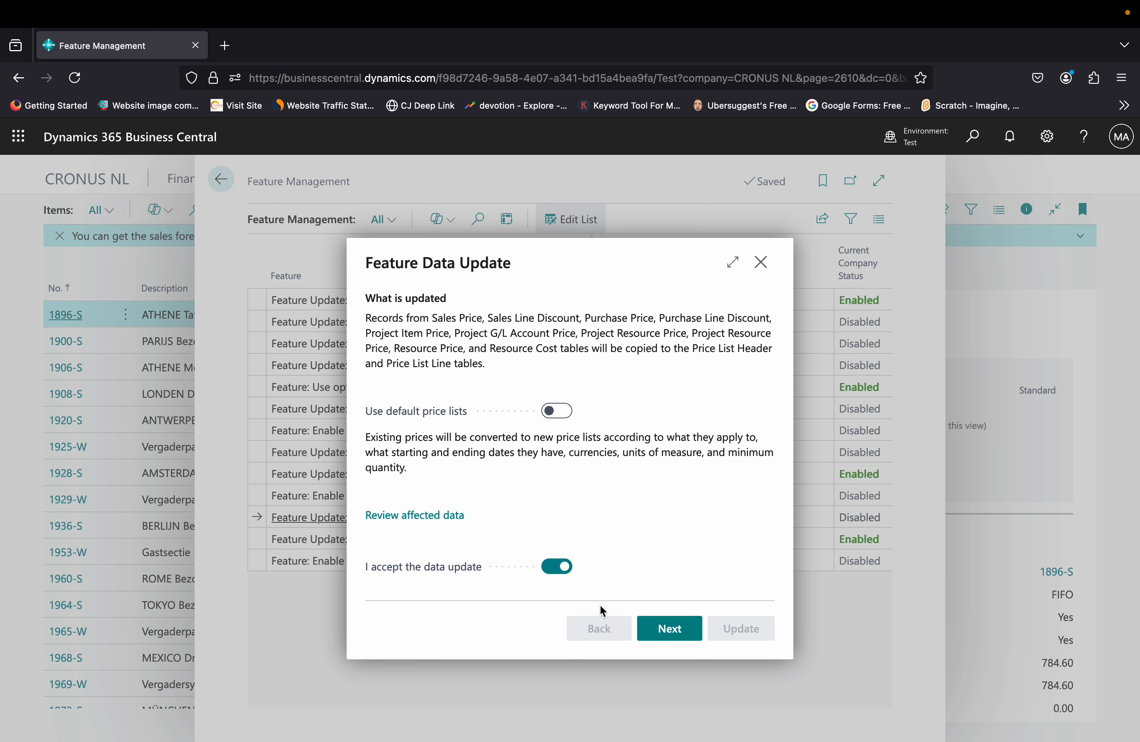
pyautogui.click(667, 630)
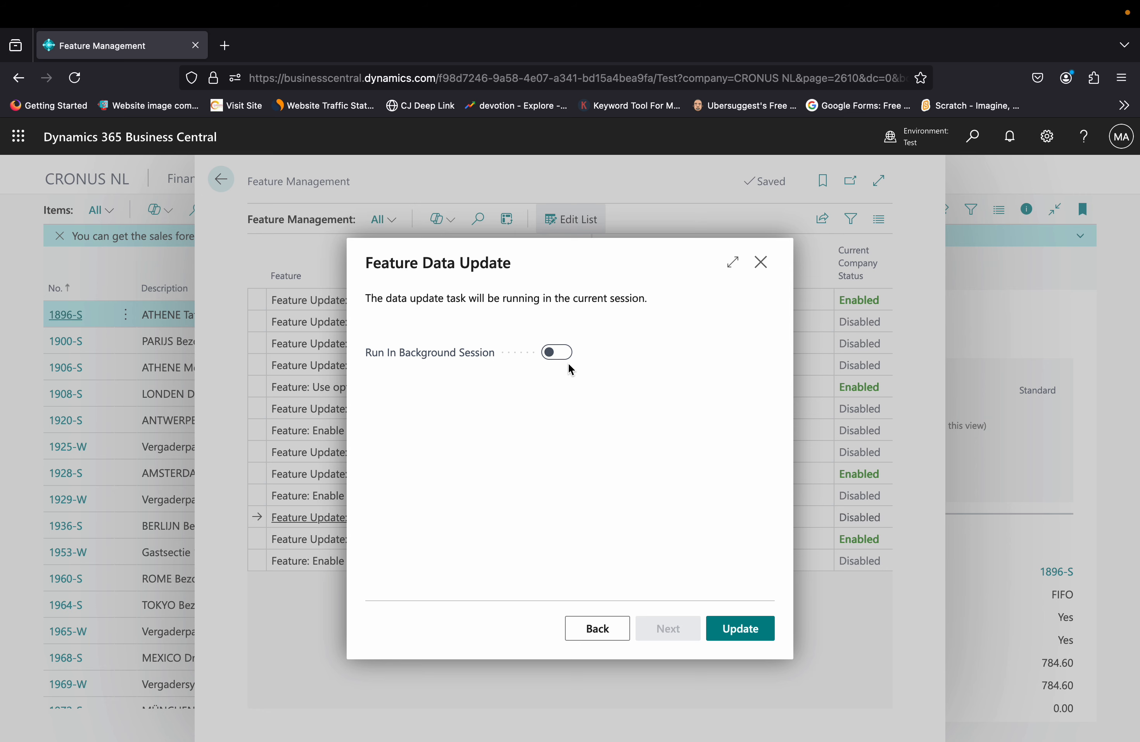
pyautogui.click(754, 635)
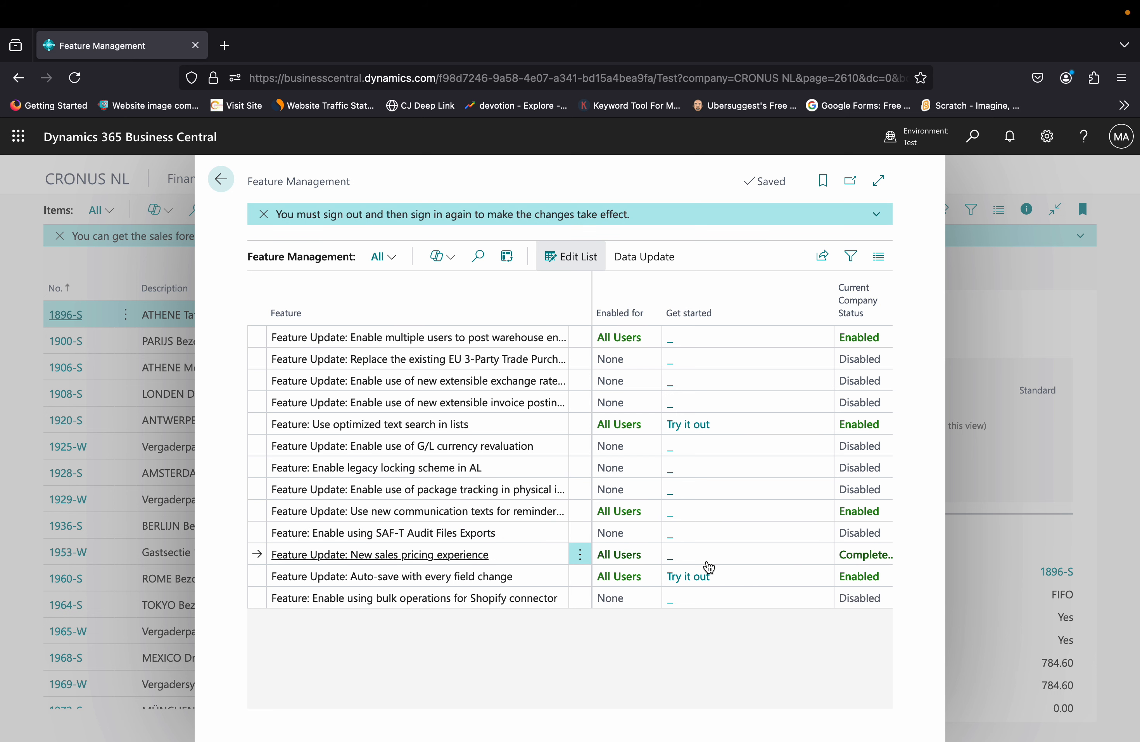
pyautogui.hscroll(2, 709, 566)
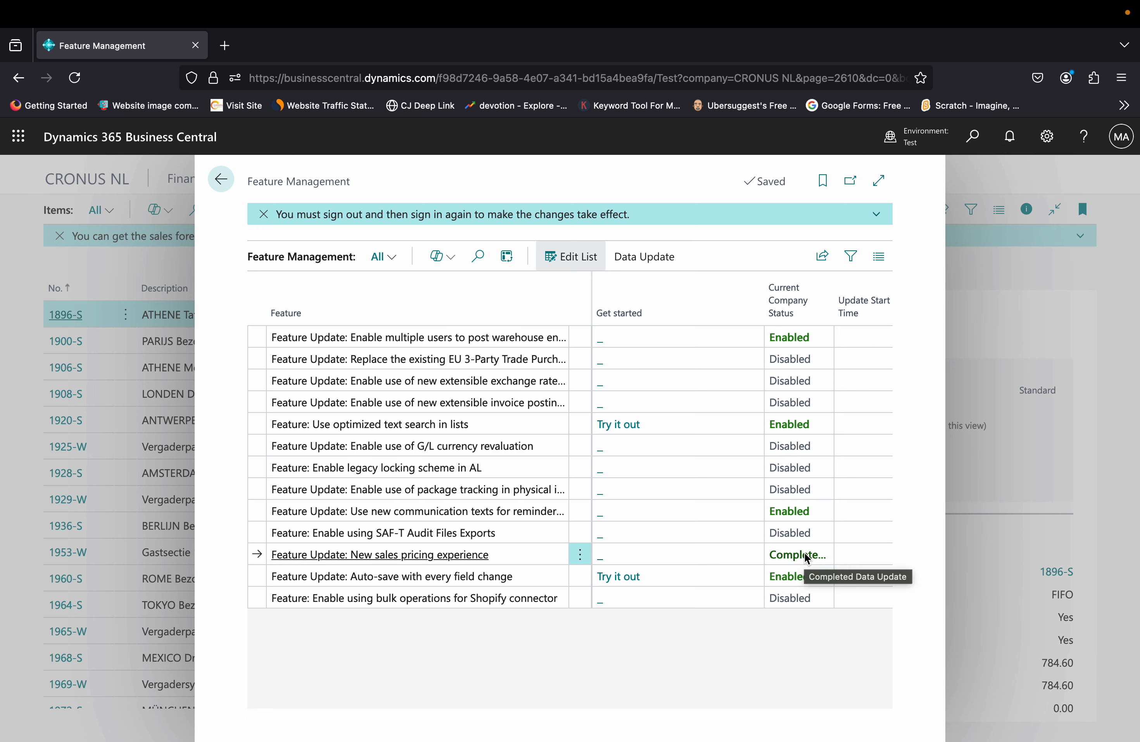
# Step: Leave Feature Management and check which price and discount options the item list and the customer list offer
pyautogui.click(221, 179)
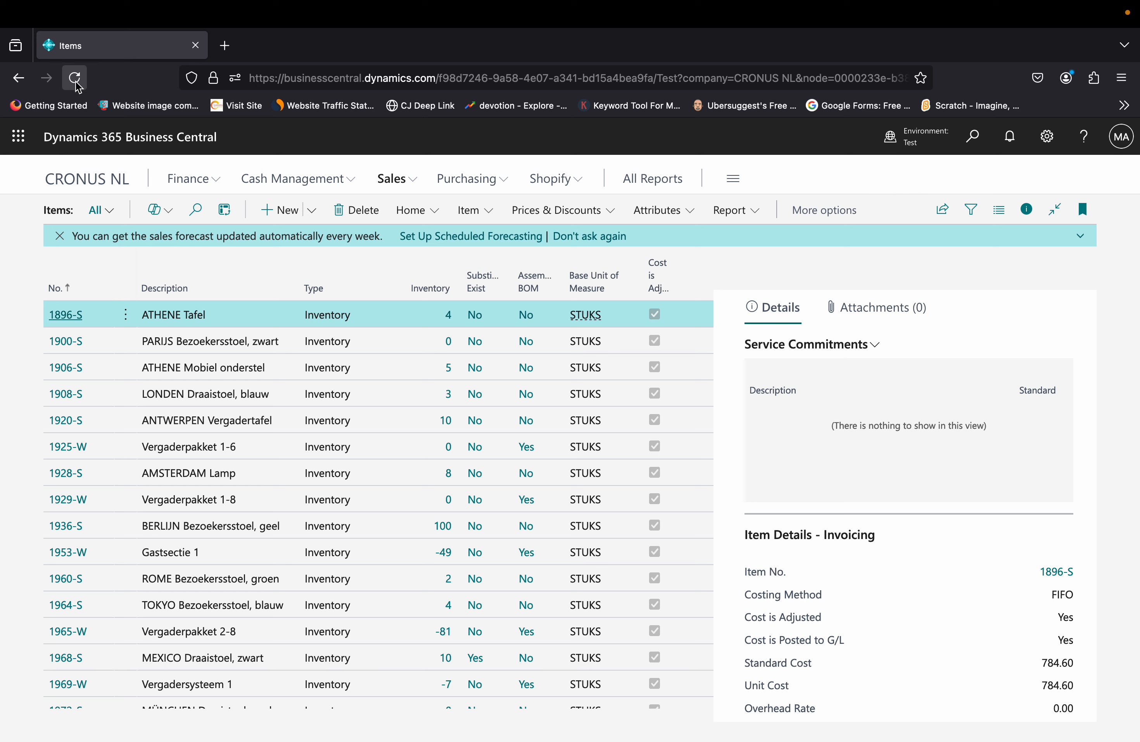
pyautogui.click(600, 219)
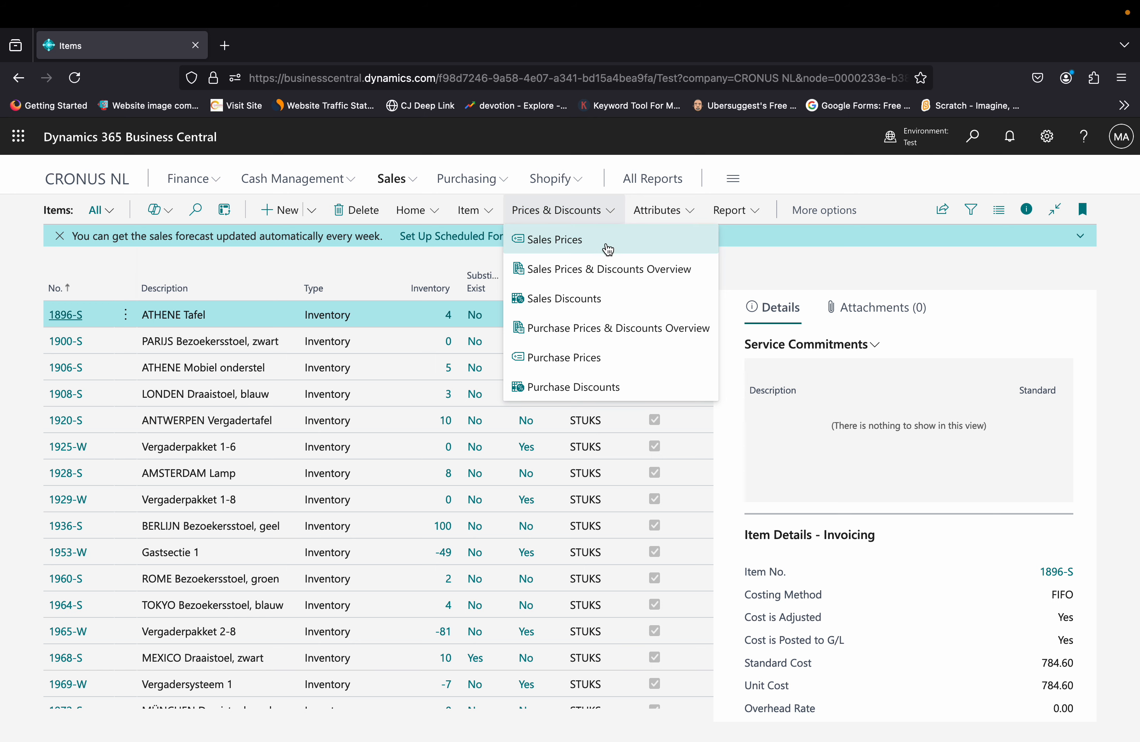
pyautogui.click(779, 148)
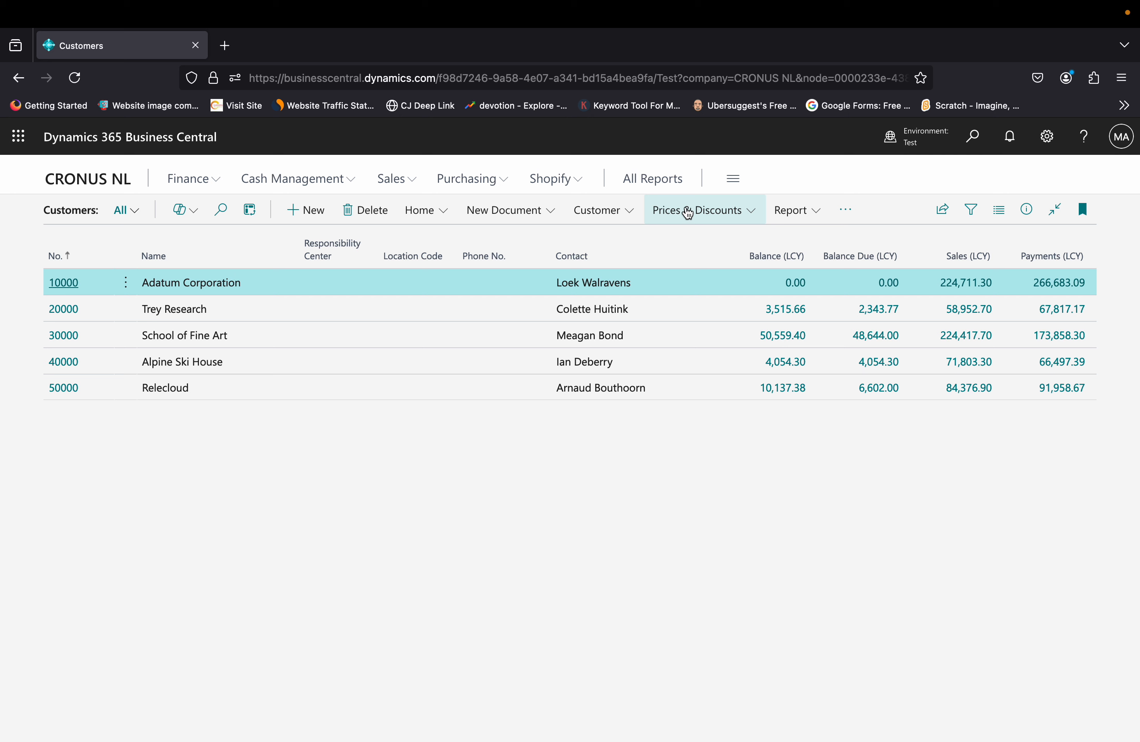
pyautogui.click(690, 212)
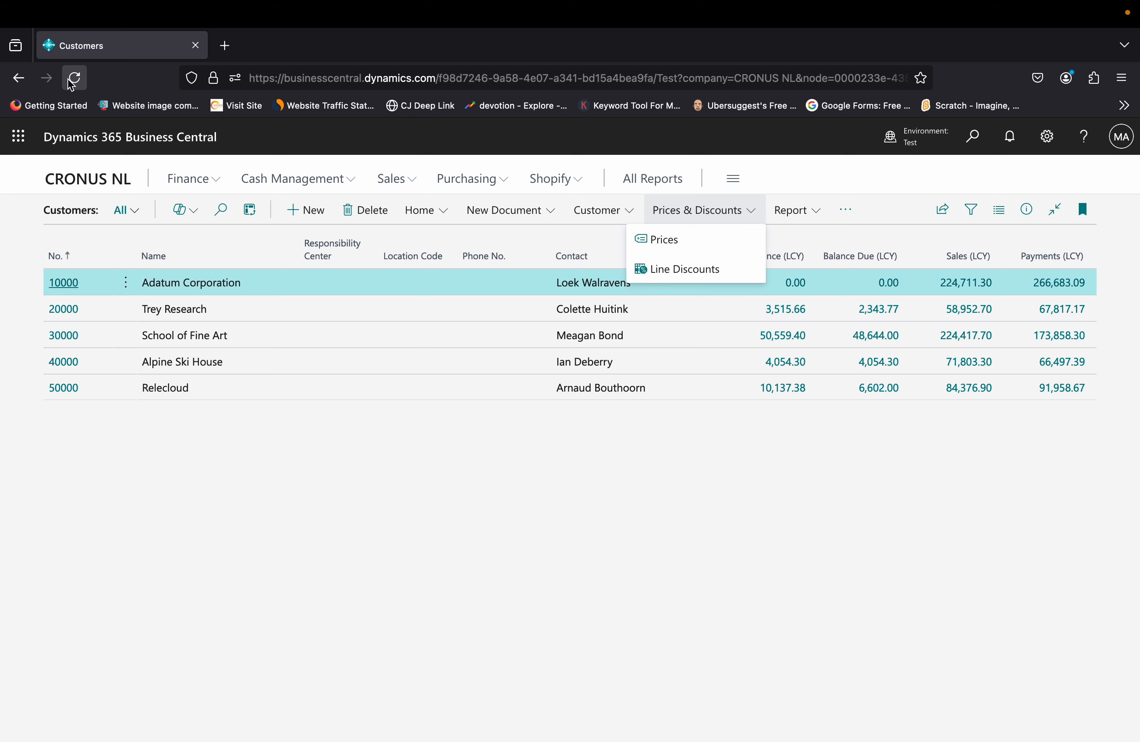
# Step: Reload the customer list and open the sales price lists for Adatum Corporation
pyautogui.click(80, 89)
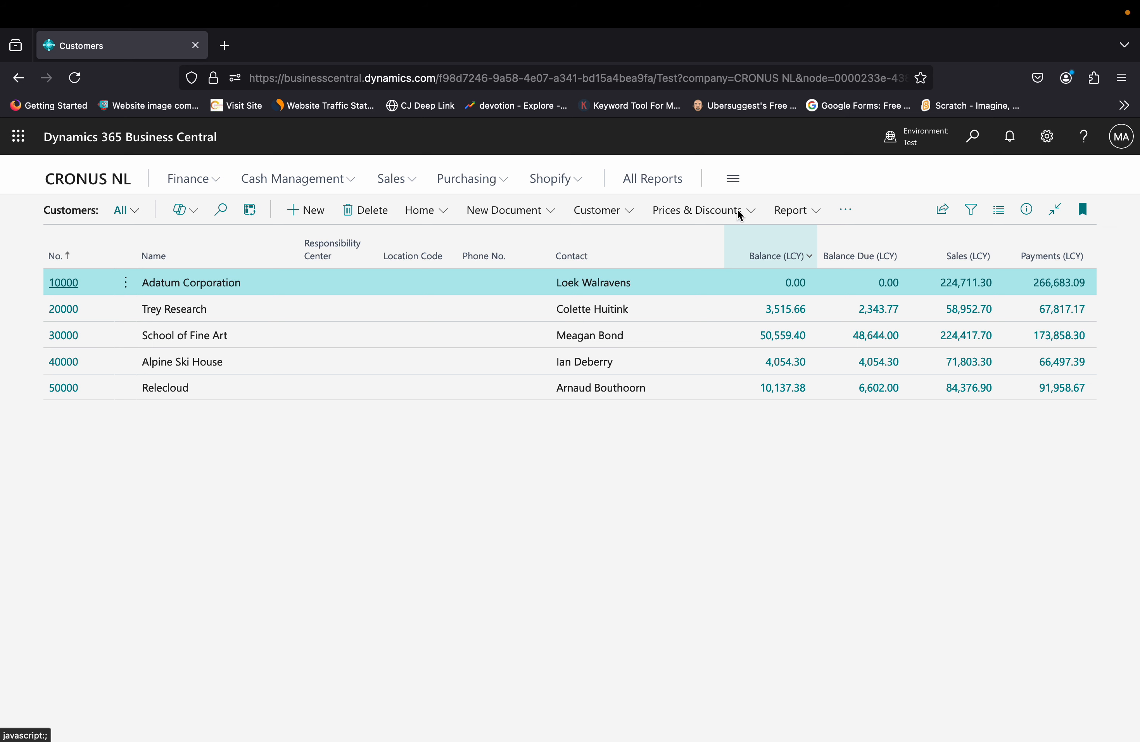
pyautogui.click(738, 212)
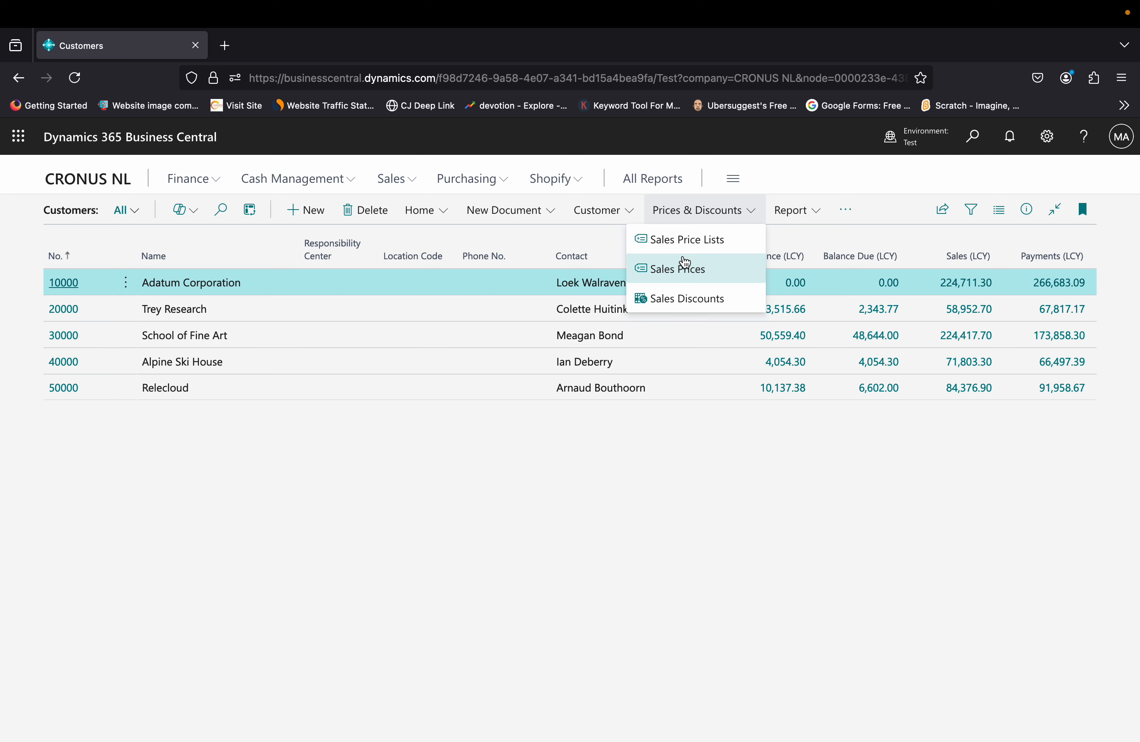
pyautogui.click(676, 241)
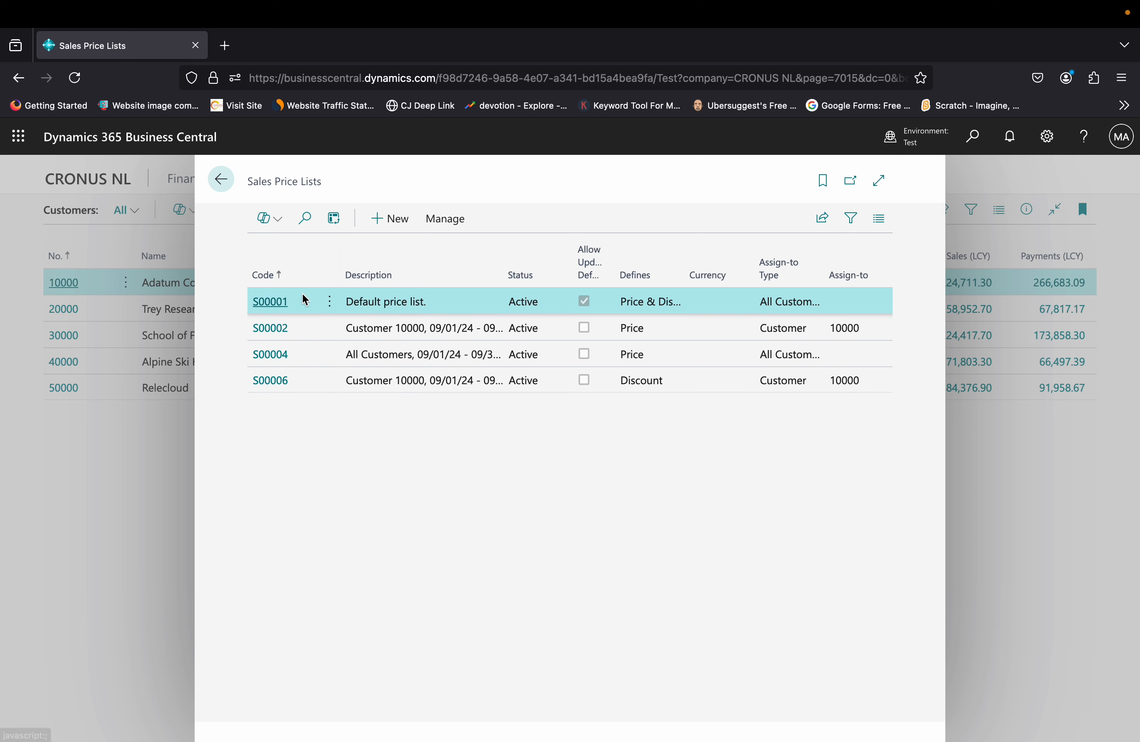
# Step: Open the default price list S00001 and look through its general settings and lines
pyautogui.click(286, 304)
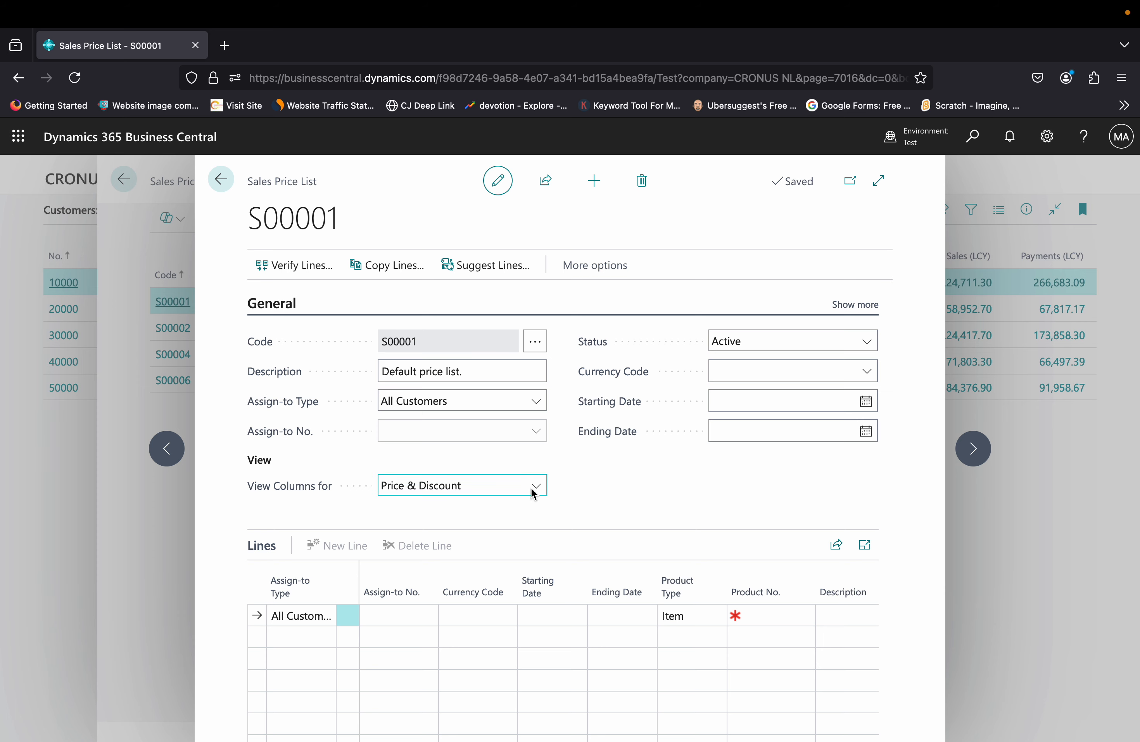
pyautogui.scroll(-1, 556, 530)
pyautogui.scroll(-1, 554, 526)
pyautogui.scroll(1, 554, 526)
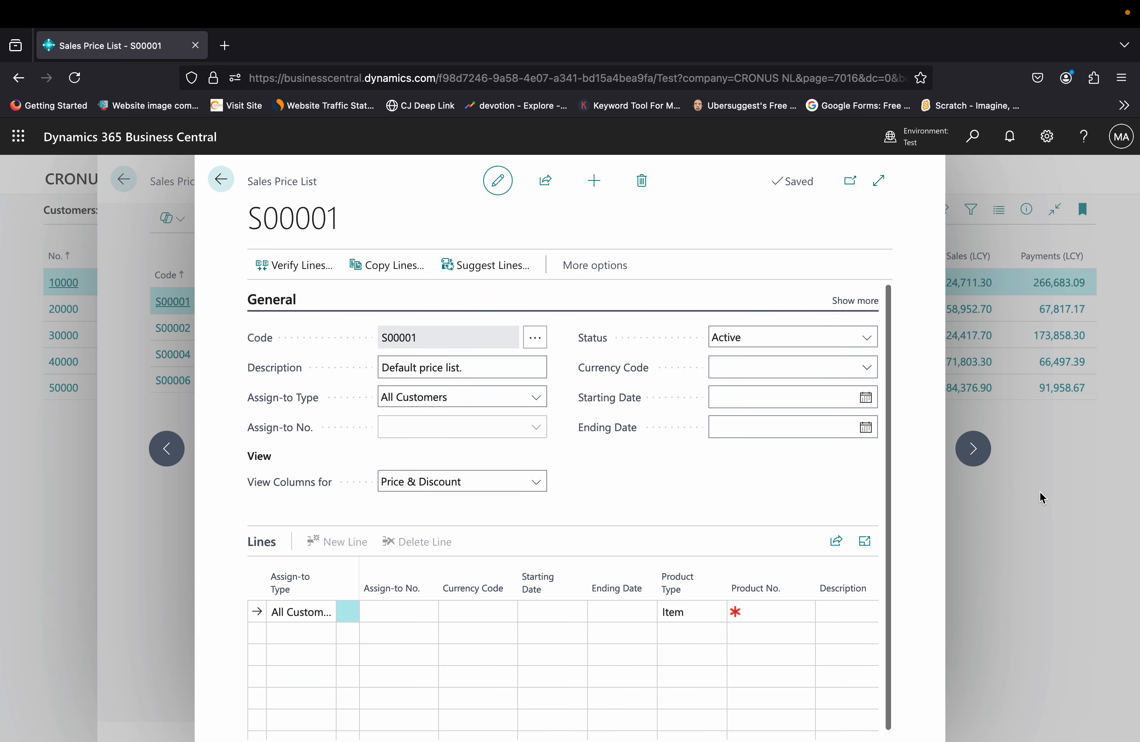
# Step: Go to price list S00002 and examine its description, assign-to type and assigned customer
pyautogui.click(974, 452)
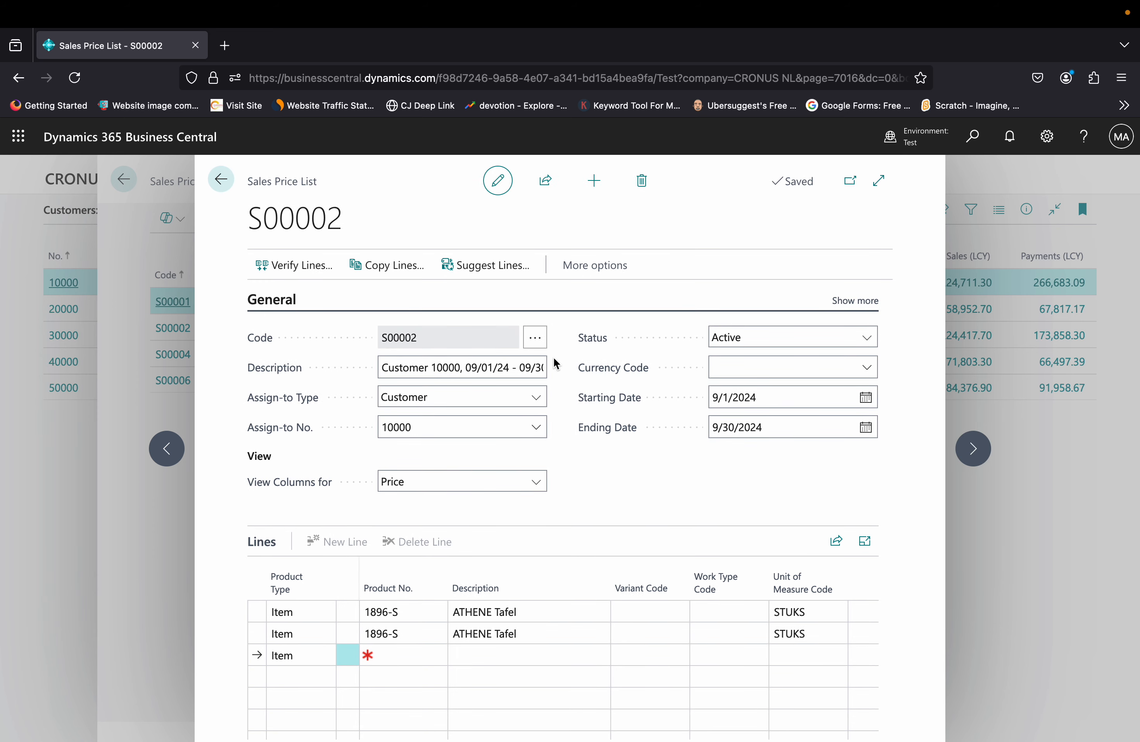
pyautogui.click(415, 426)
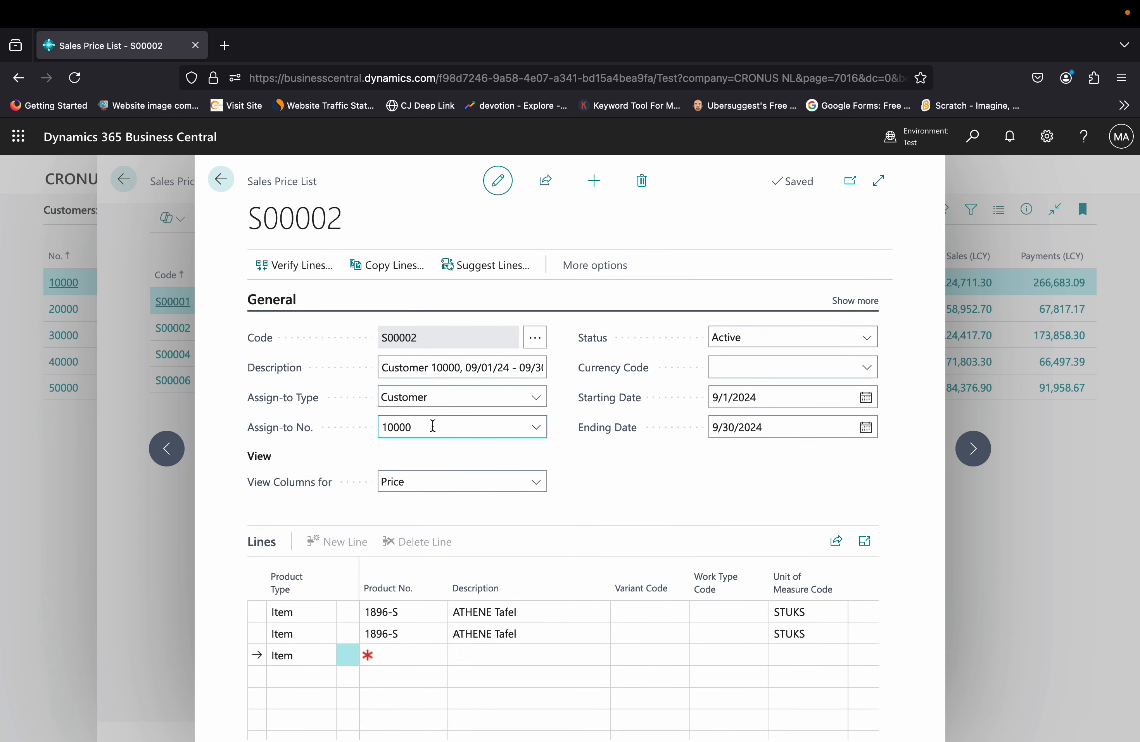
pyautogui.click(428, 368)
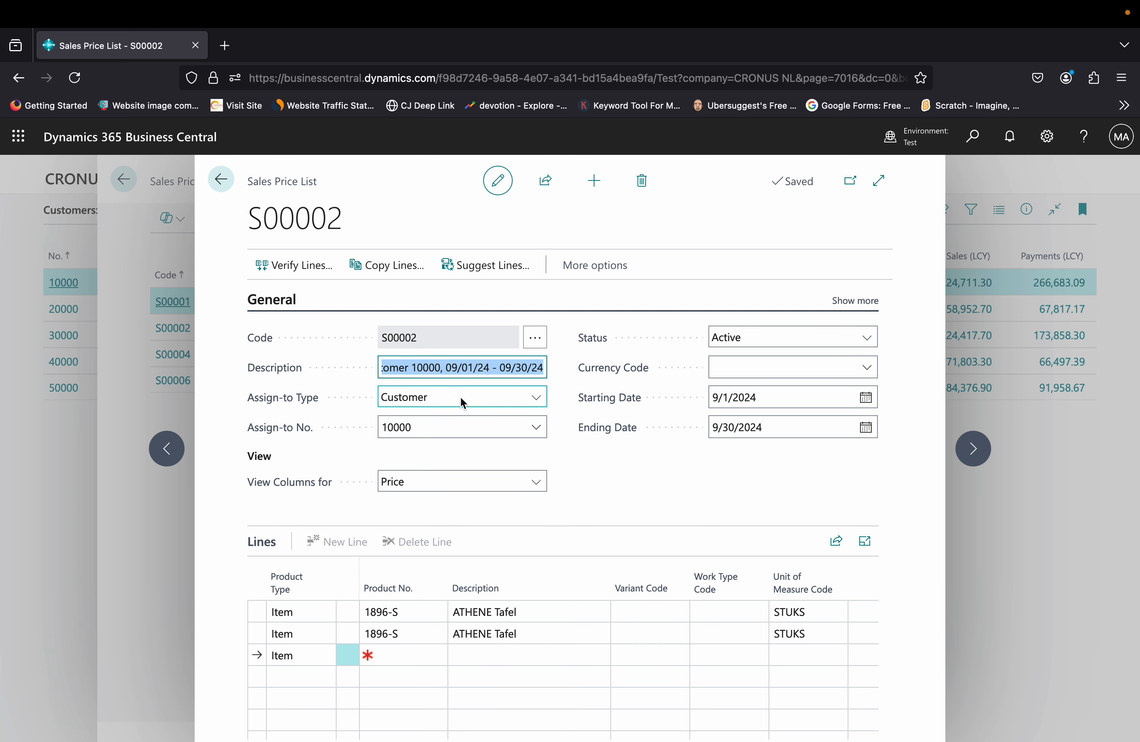
pyautogui.click(498, 396)
pyautogui.click(498, 396)
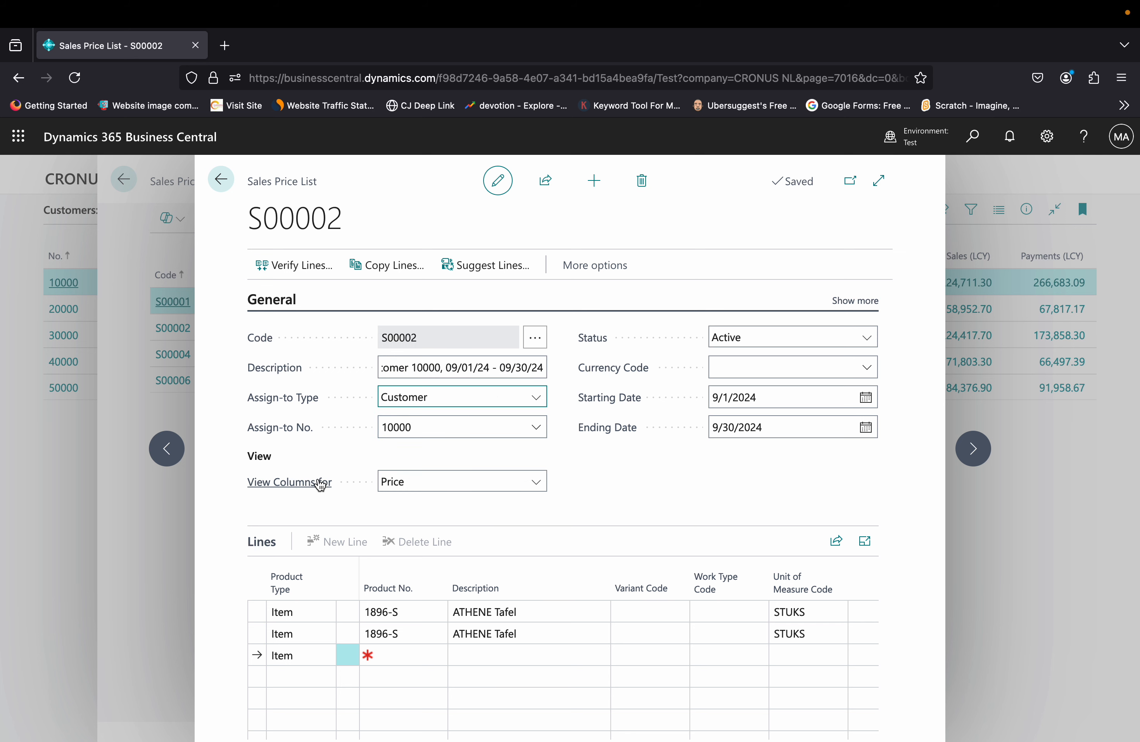
# Step: Show the Price & Discount columns of price list S00002, review its lines and return the view to Price
pyautogui.click(463, 482)
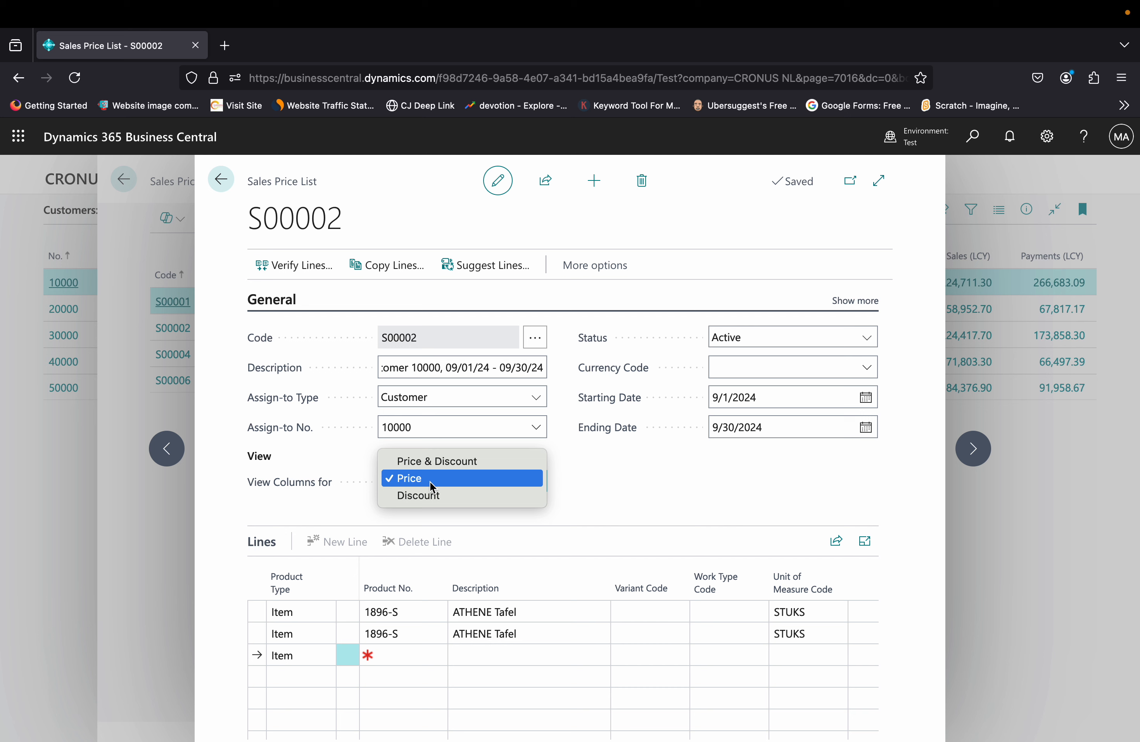
pyautogui.click(483, 465)
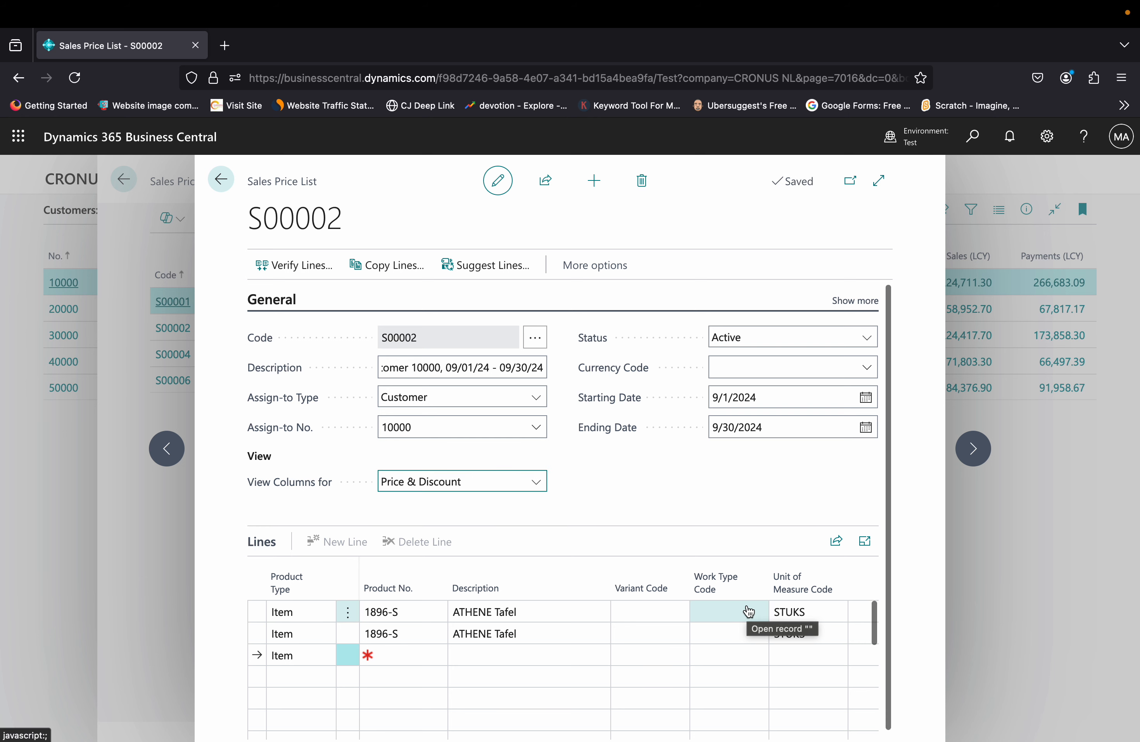
pyautogui.hscroll(5, 749, 611)
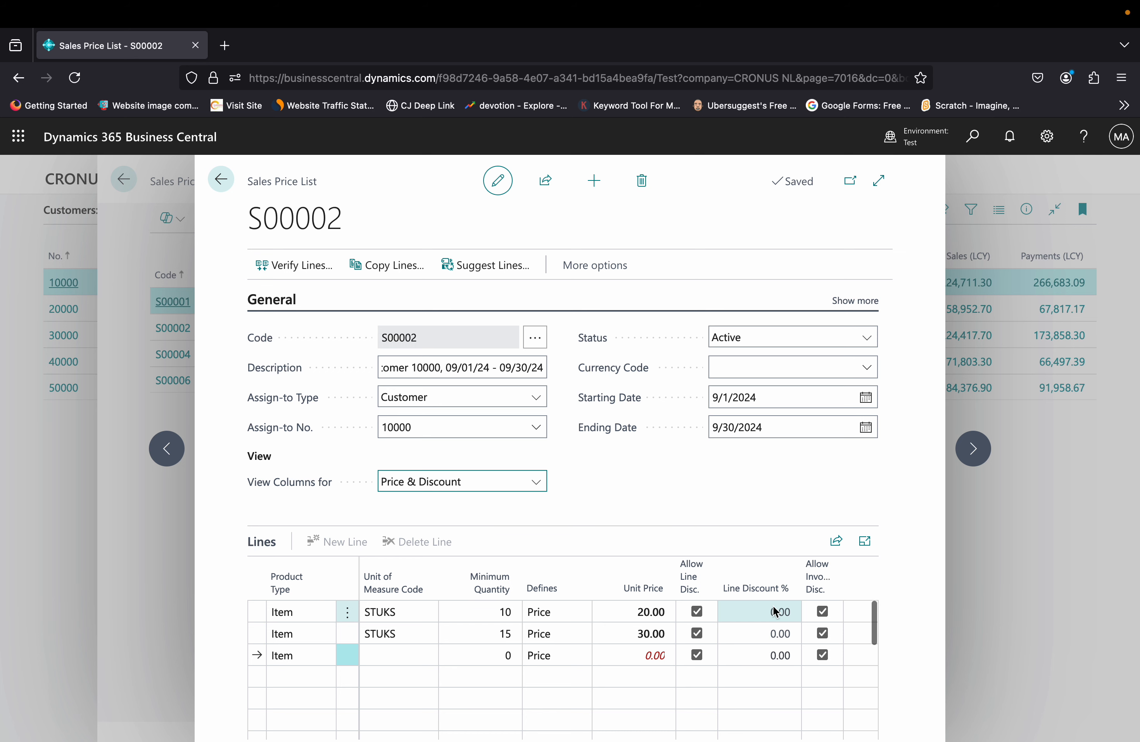
pyautogui.click(529, 487)
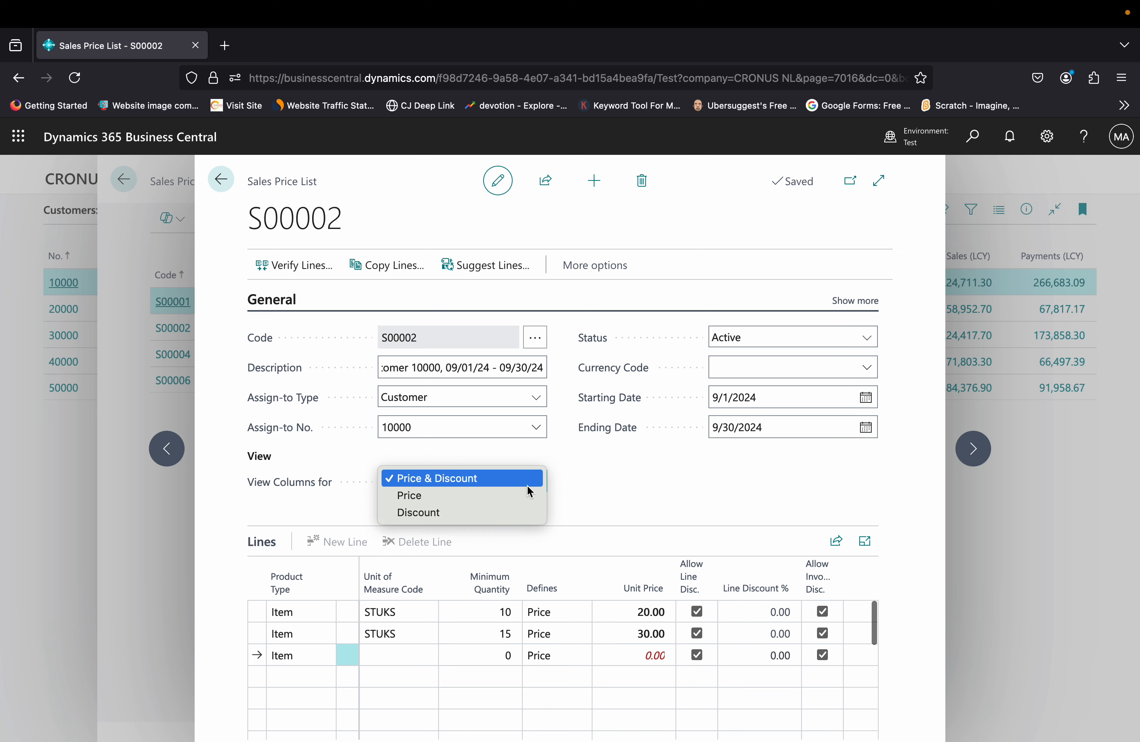
pyautogui.click(419, 498)
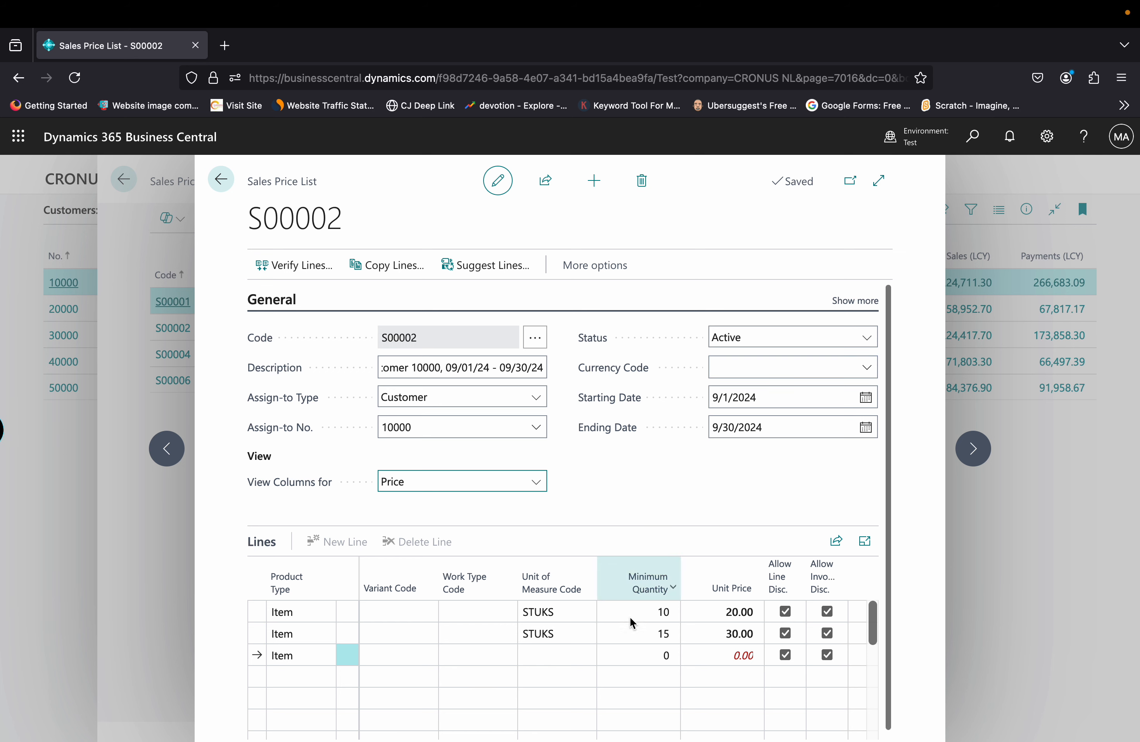
# Step: Show the additional general fields of price list S00002 and turn on Allow Updating Defaults
pyautogui.hscroll(-5, 637, 670)
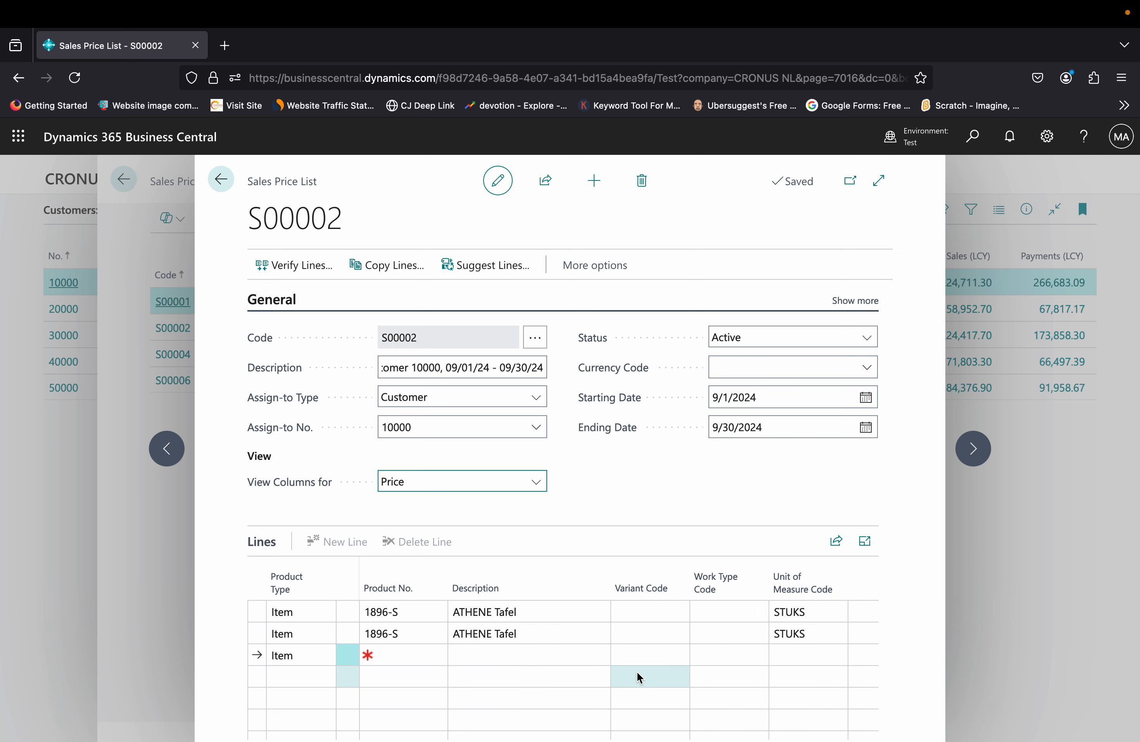
pyautogui.click(863, 303)
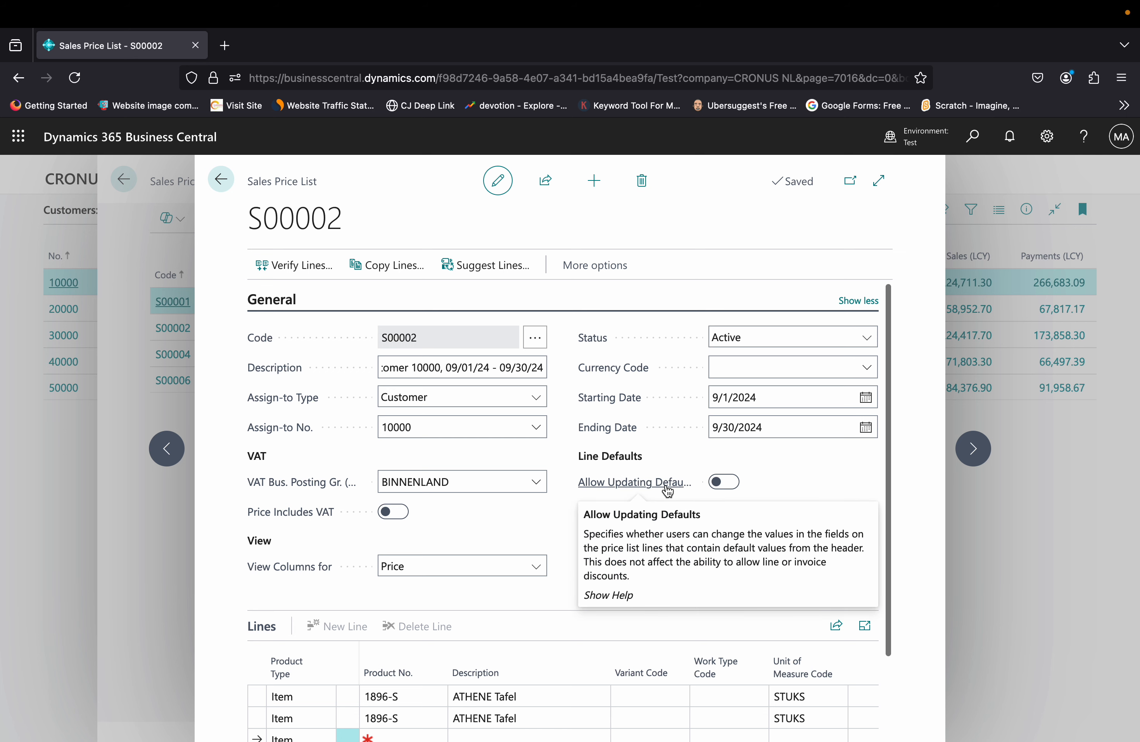
pyautogui.scroll(-2, 662, 486)
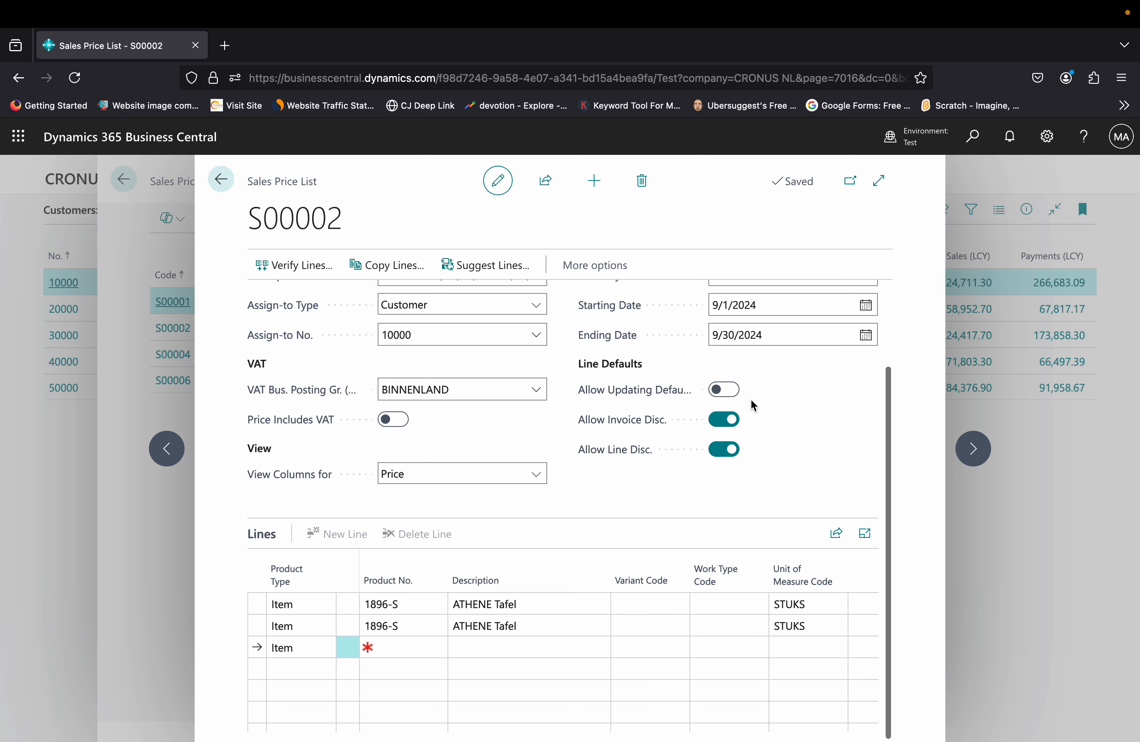
pyautogui.click(737, 391)
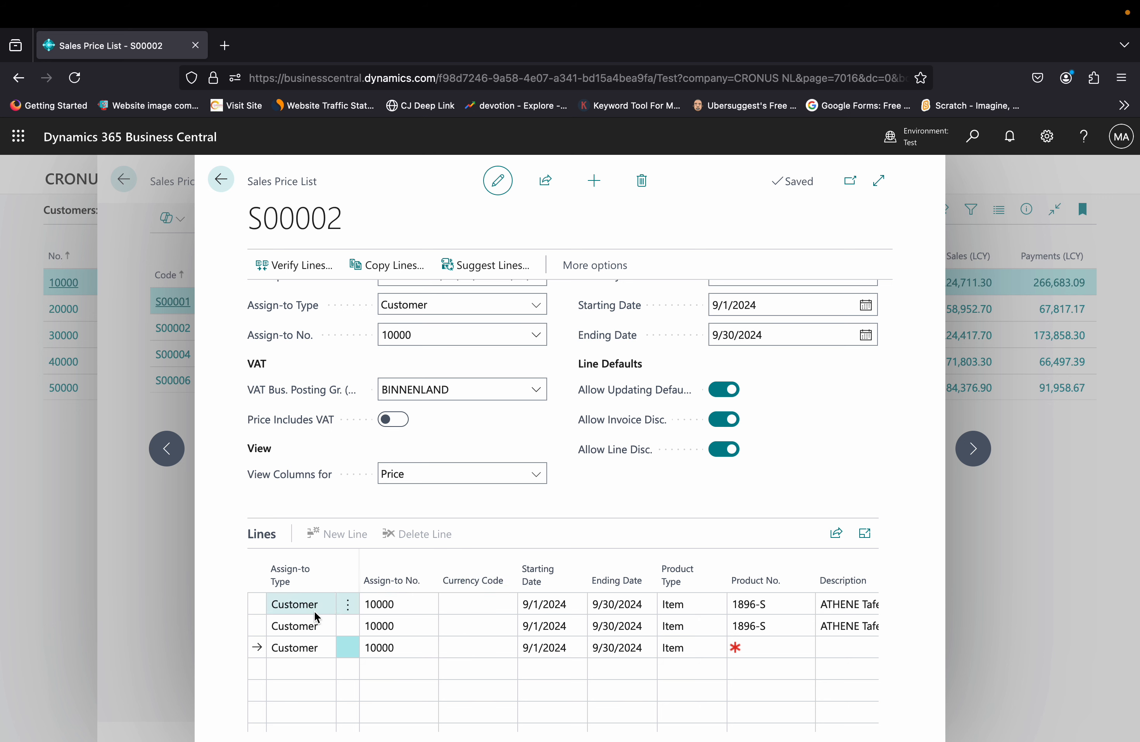
# Step: Try to turn Allow Updating Defaults off again for price list S00002, then refresh the page to discard the change
pyautogui.click(722, 394)
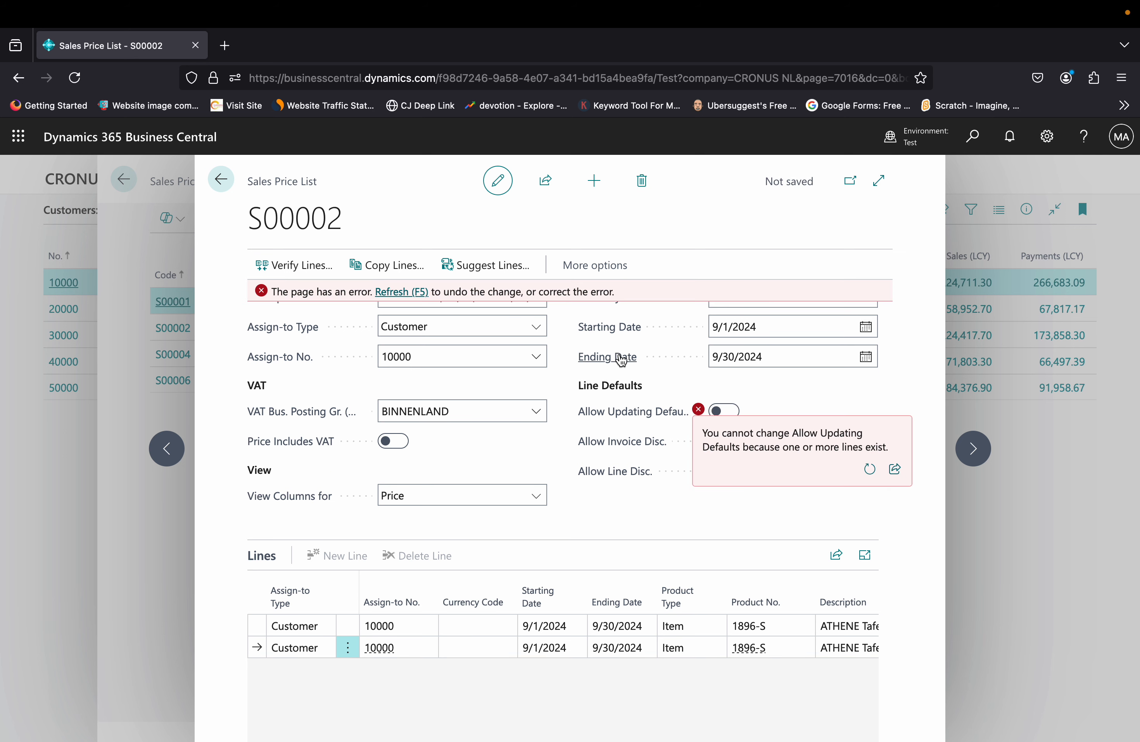
pyautogui.moveTo(622, 360)
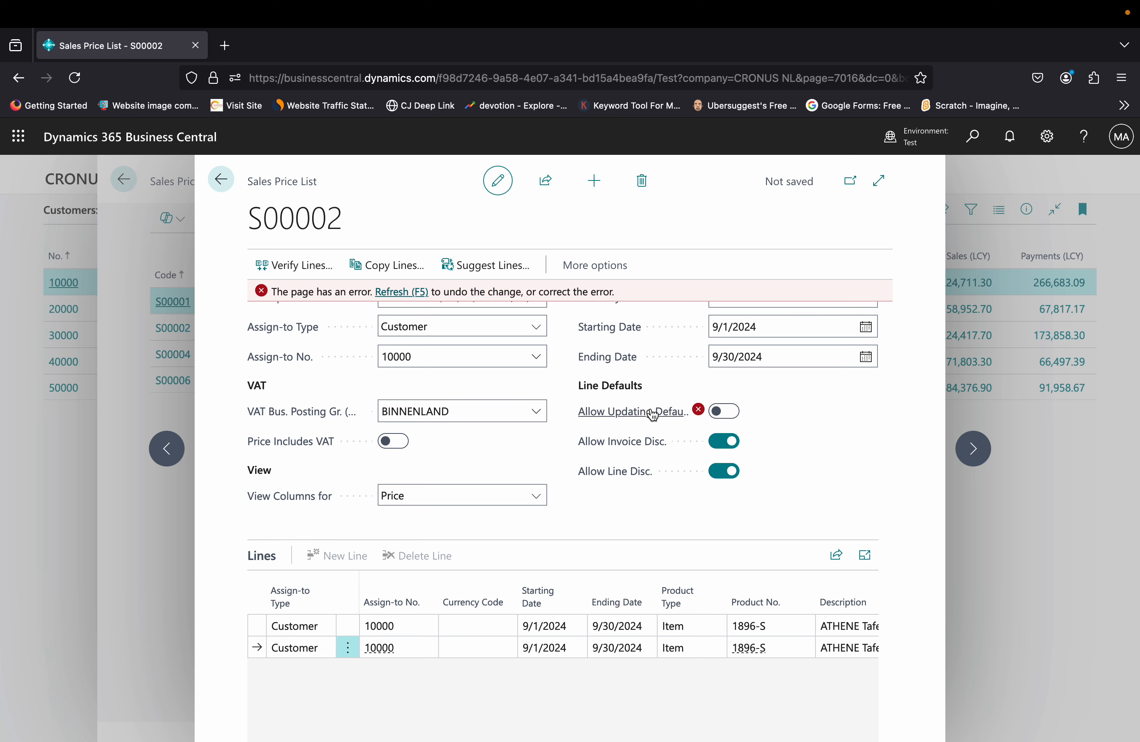
pyautogui.click(407, 292)
pyautogui.scroll(2, 813, 332)
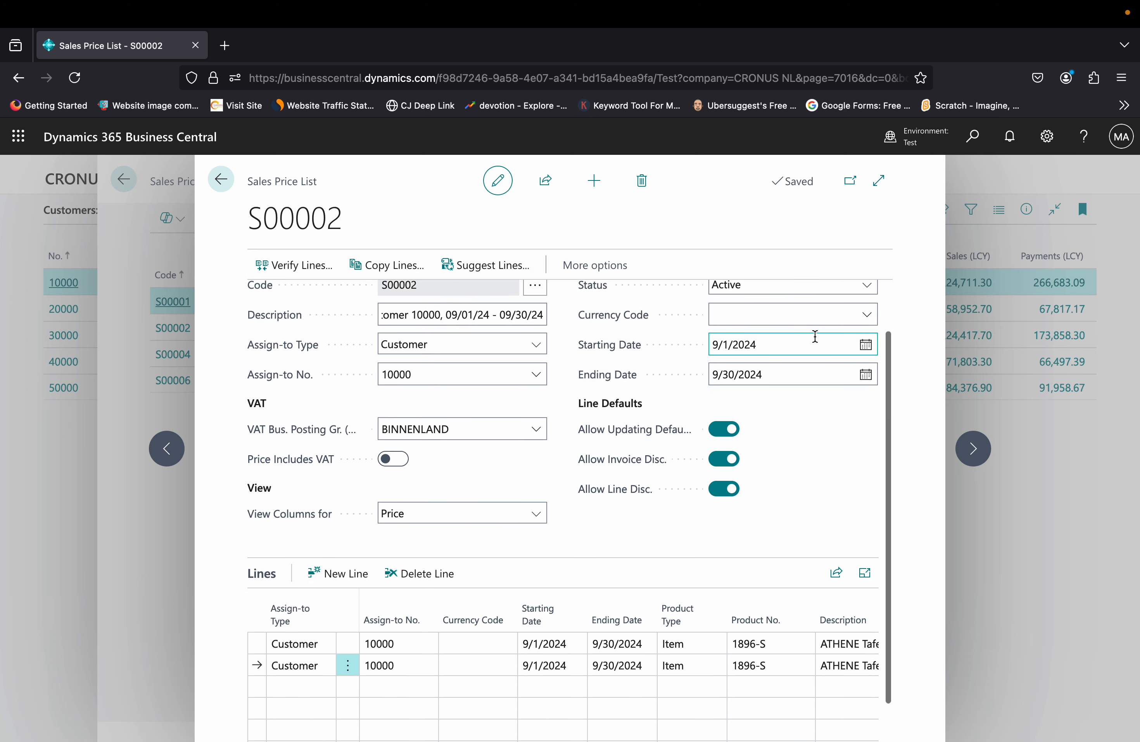
# Step: Set the status of price list S00002 to Draft, then retry turning off Allow Updating Defaults and discard that change
pyautogui.click(865, 325)
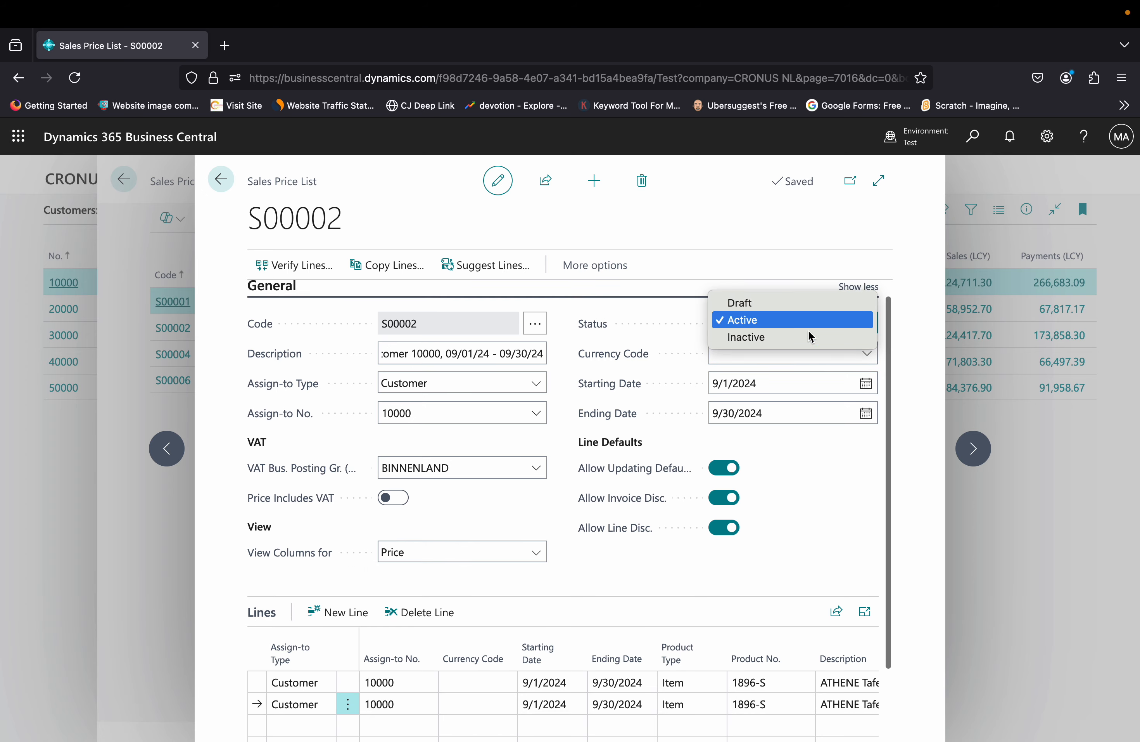
pyautogui.click(747, 301)
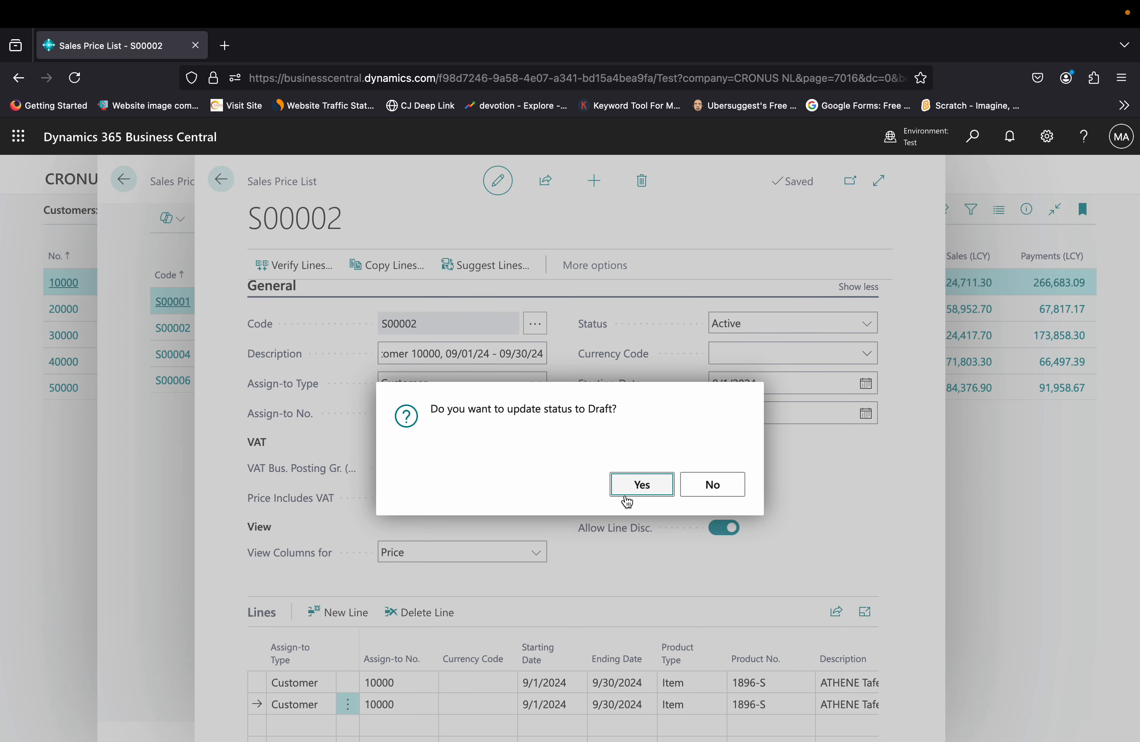
pyautogui.click(645, 487)
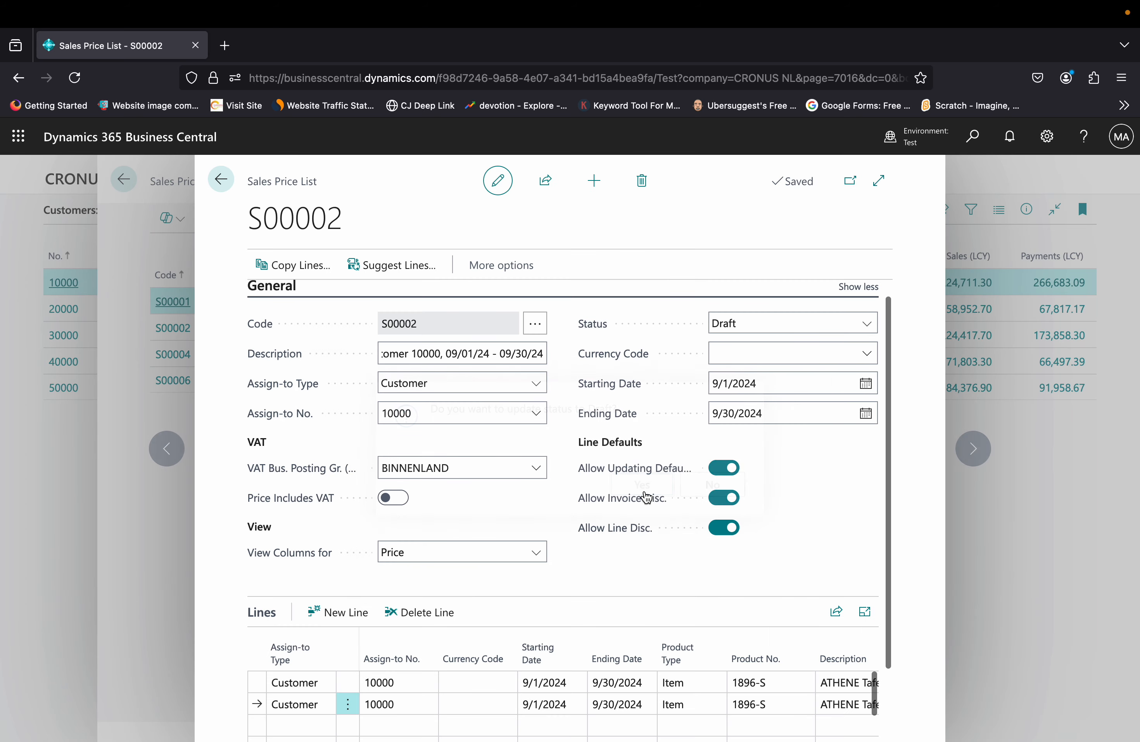
pyautogui.click(720, 468)
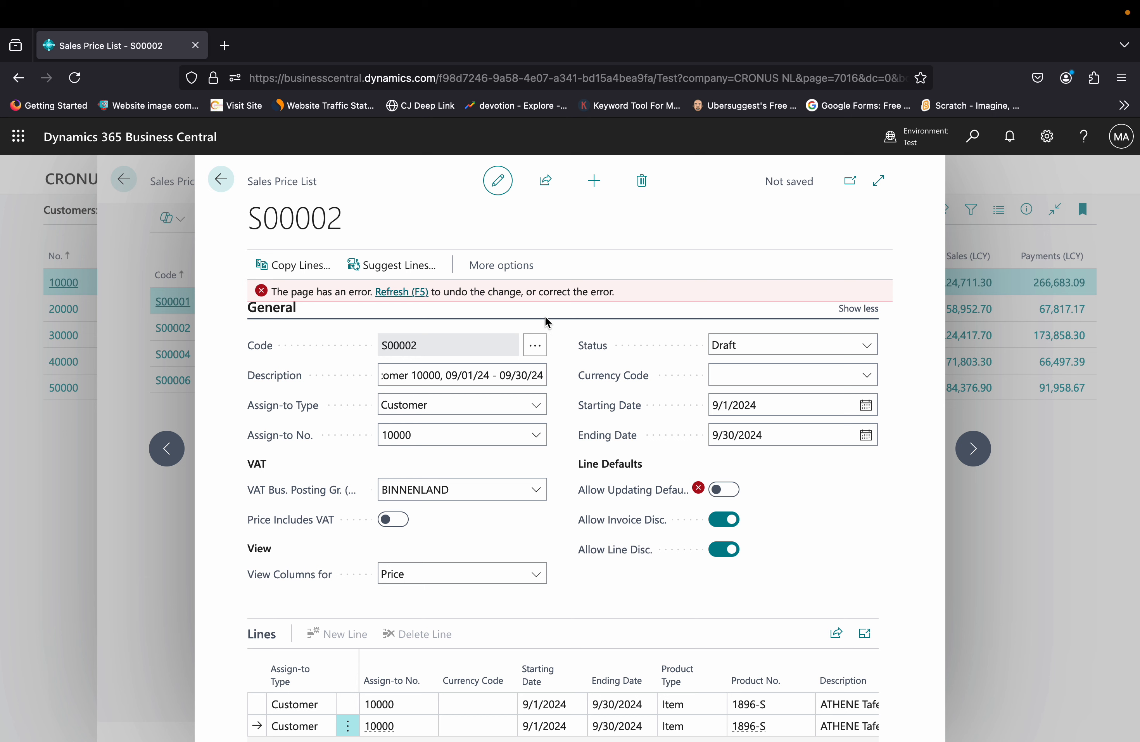
pyautogui.click(391, 292)
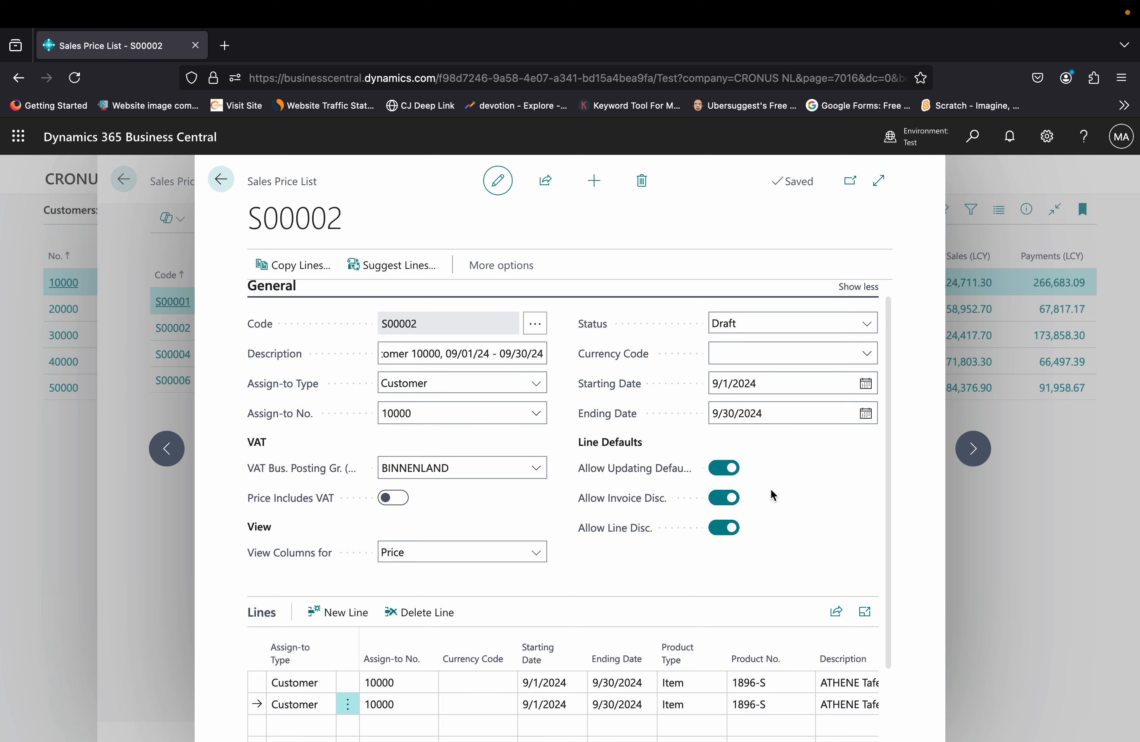
# Step: Examine the lines of price list S00002 across all columns, from assignment and dates to quantities, prices and VAT settings
pyautogui.scroll(-3, 770, 488)
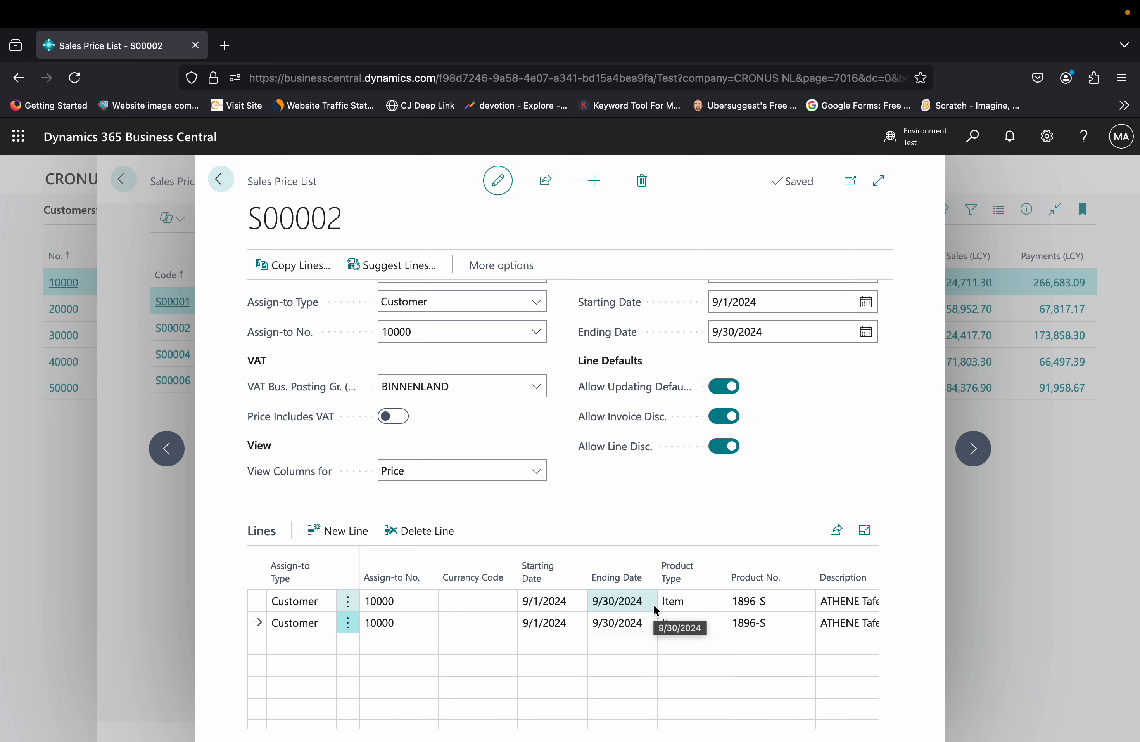
pyautogui.hscroll(3, 654, 604)
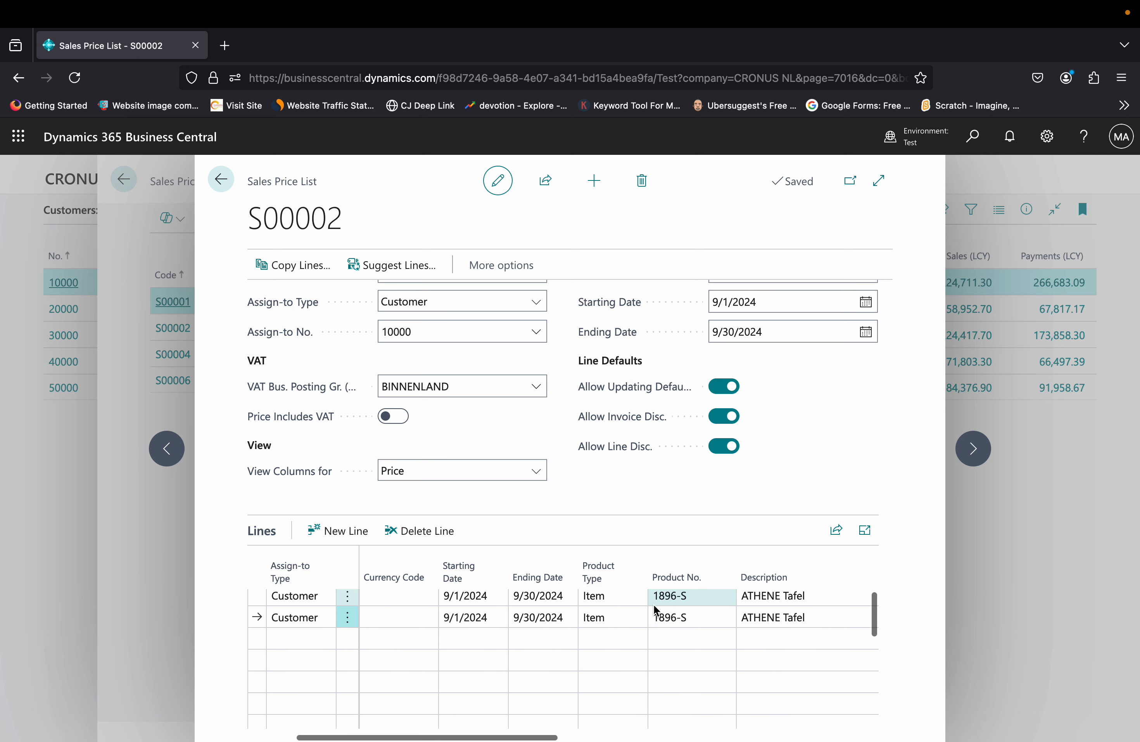
pyautogui.hscroll(4, 610, 634)
pyautogui.hscroll(8, 610, 634)
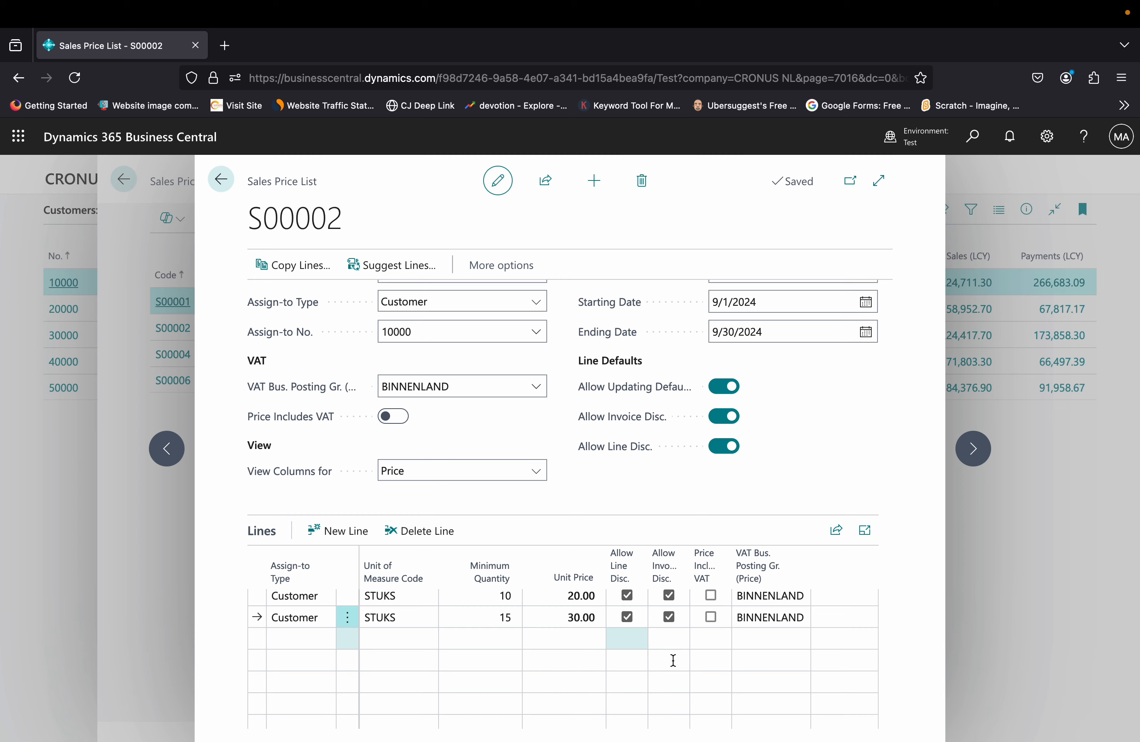
pyautogui.scroll(-1, 800, 676)
pyautogui.scroll(2, 800, 674)
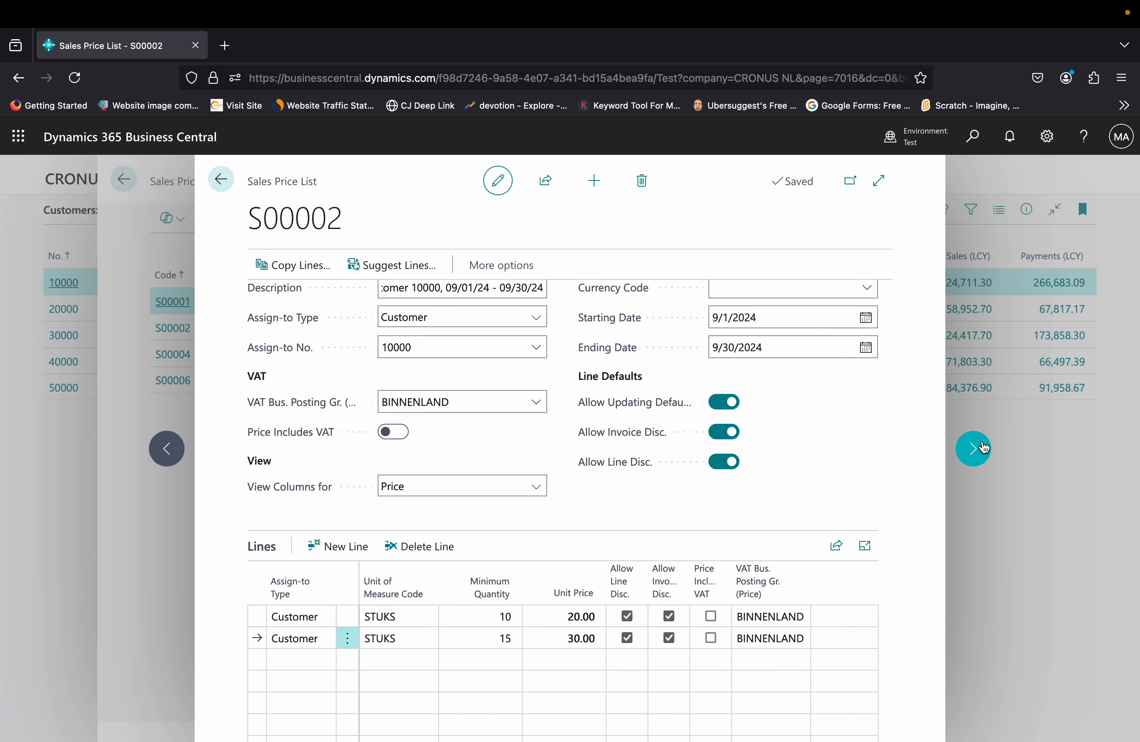
# Step: Step forward through price lists S00004 and S00006 and review their general settings and lines
pyautogui.click(982, 447)
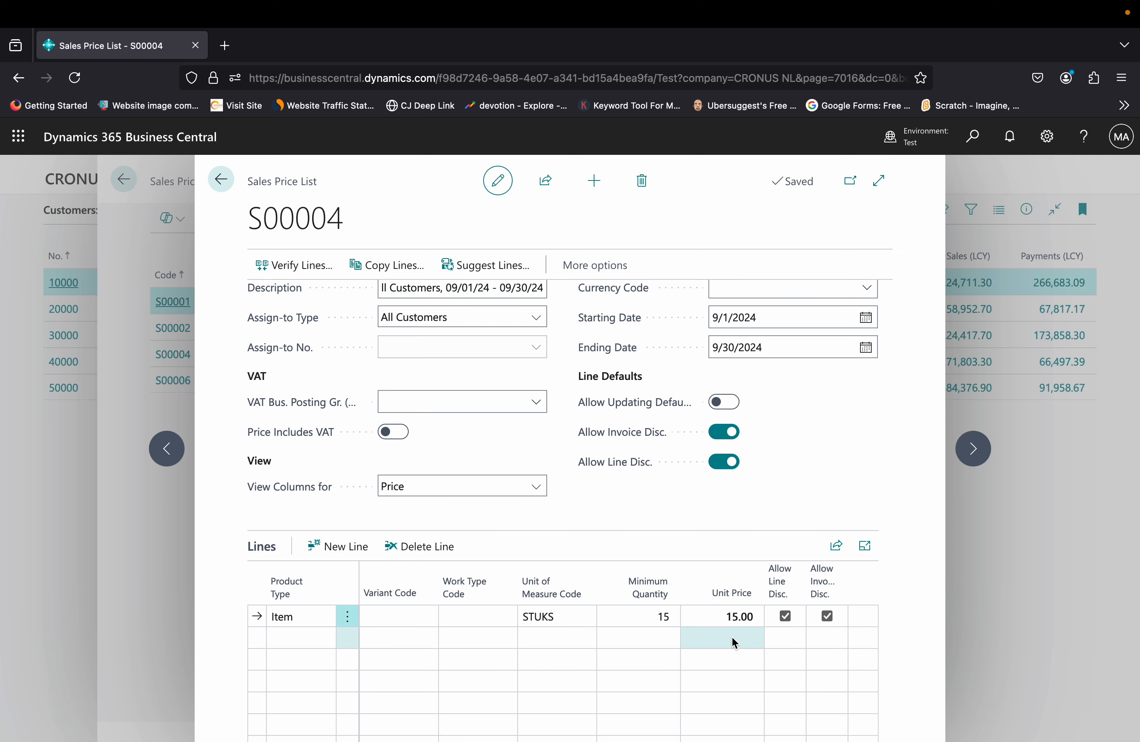
pyautogui.scroll(2, 583, 359)
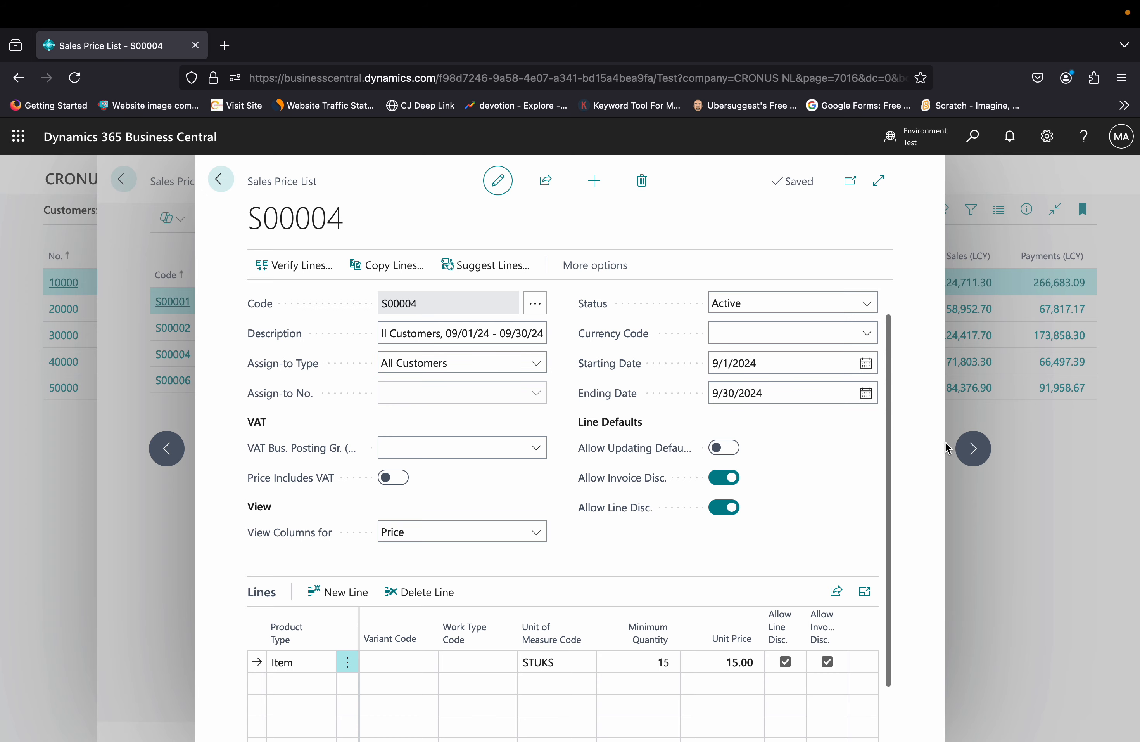
pyautogui.click(968, 452)
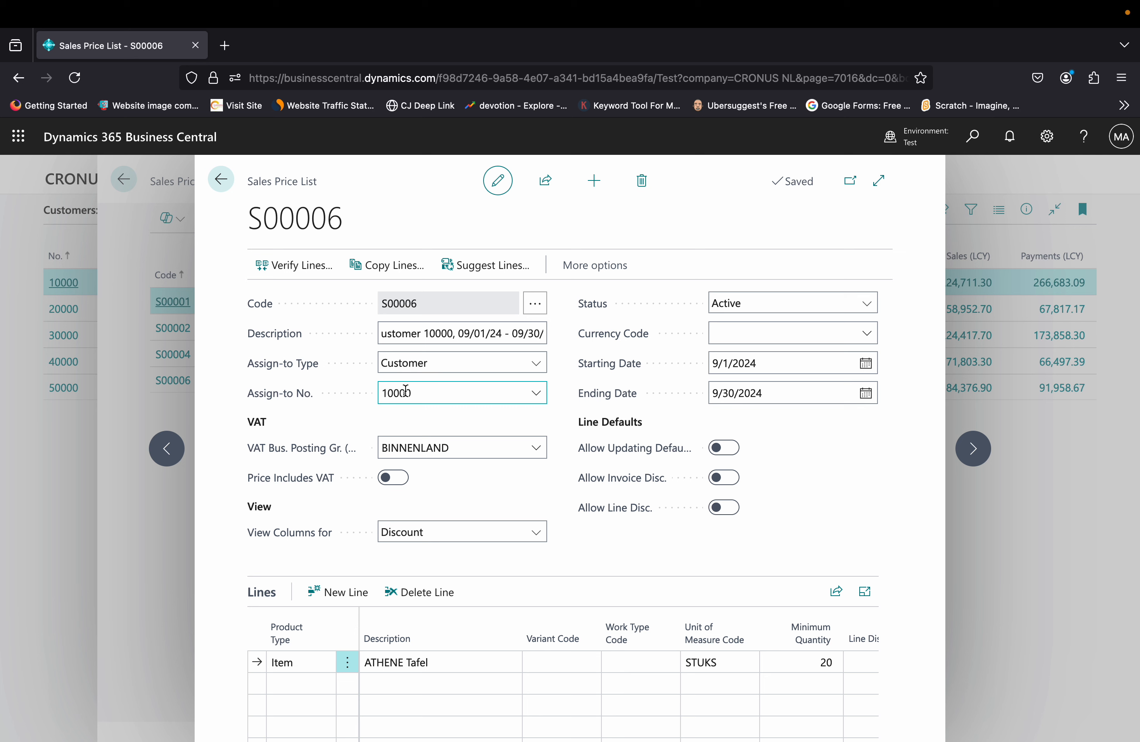
pyautogui.hscroll(3, 708, 698)
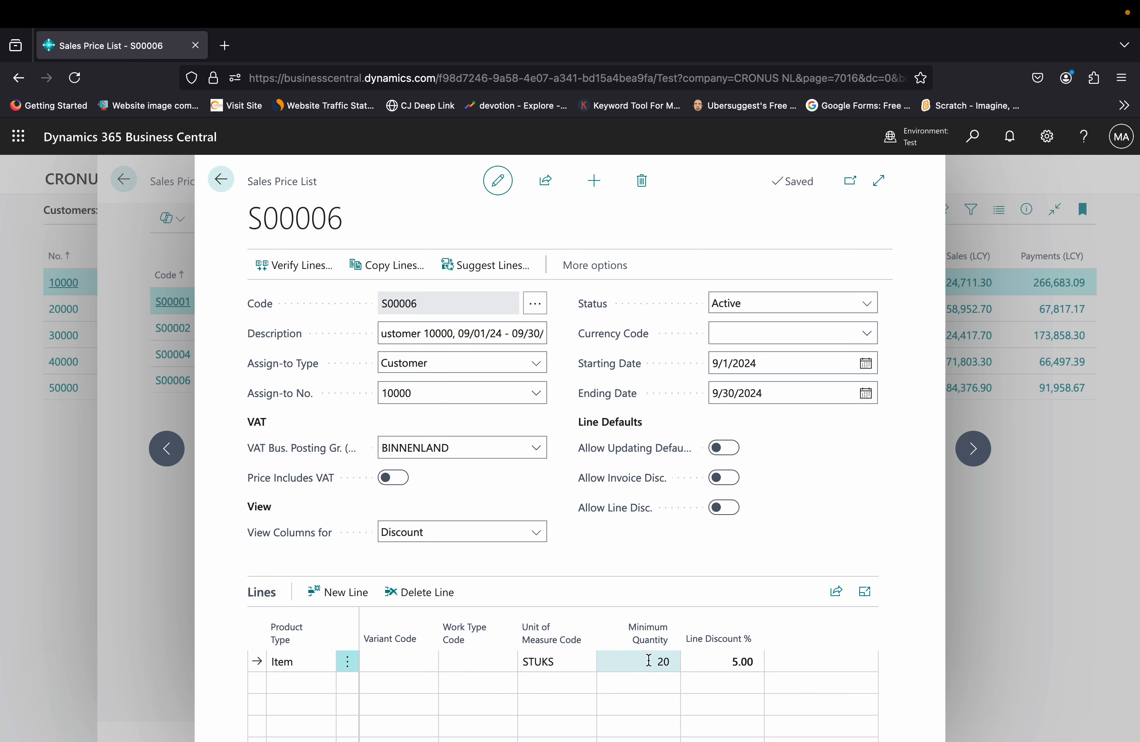
# Step: Check the View Columns for options of price list S00006, keep Discount, and return to the customer list
pyautogui.click(506, 538)
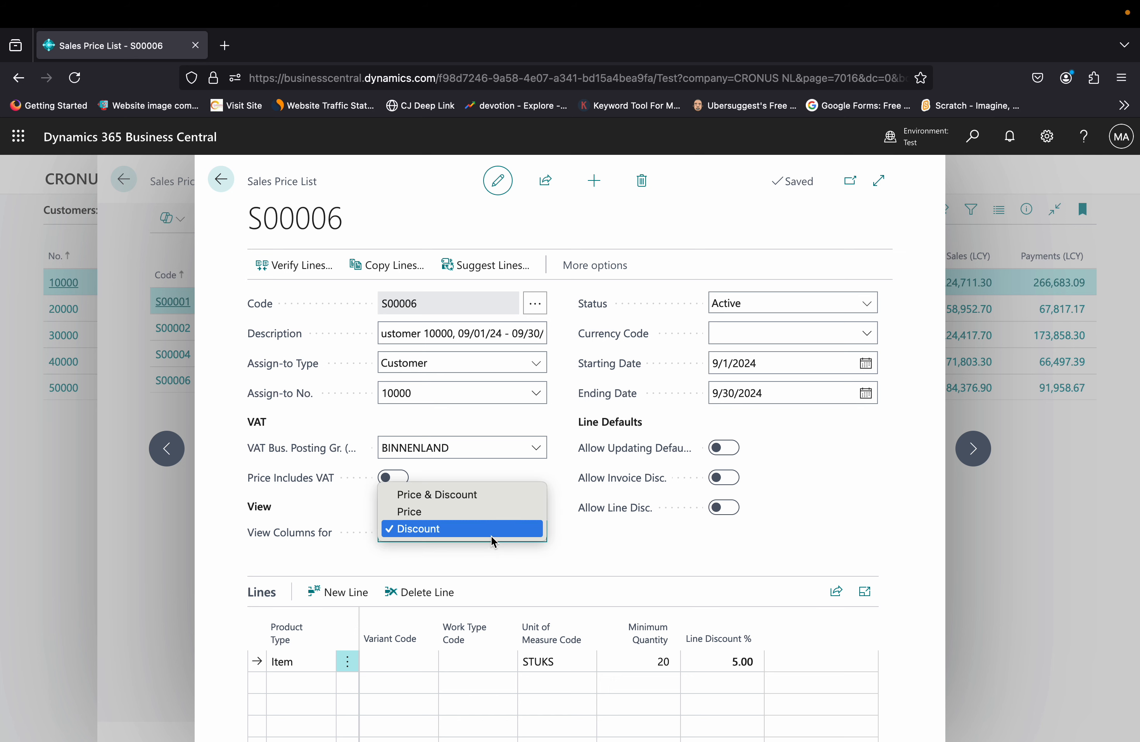
pyautogui.click(713, 543)
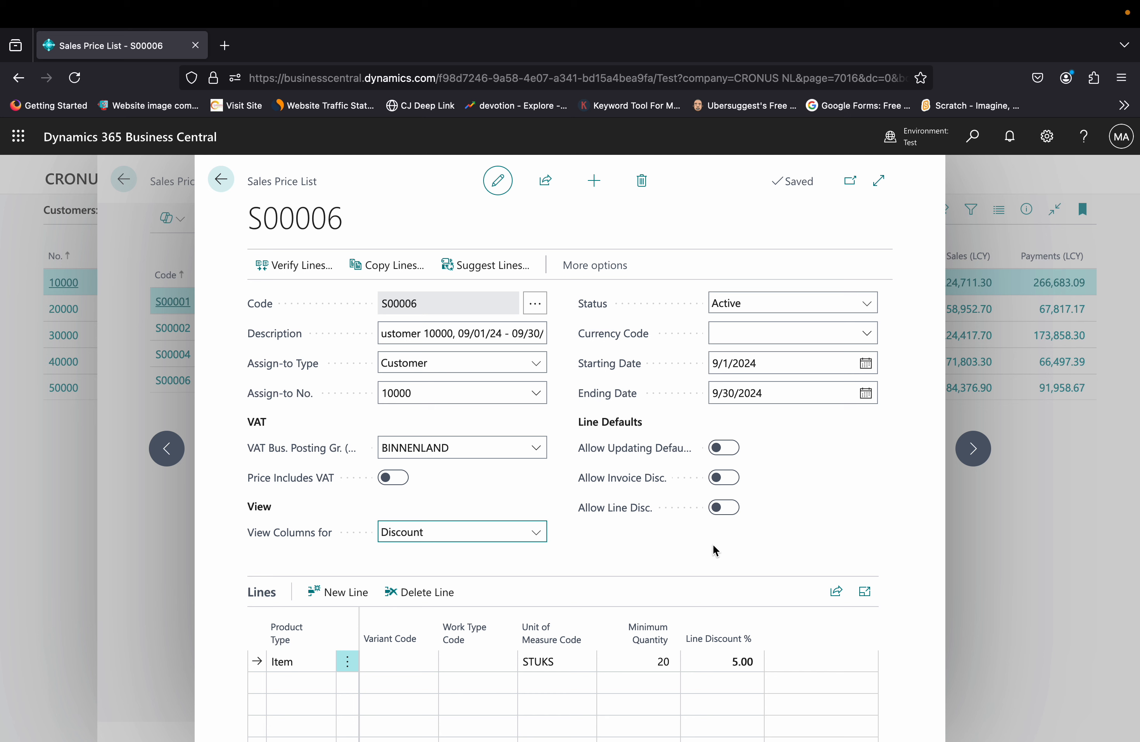
pyautogui.click(973, 449)
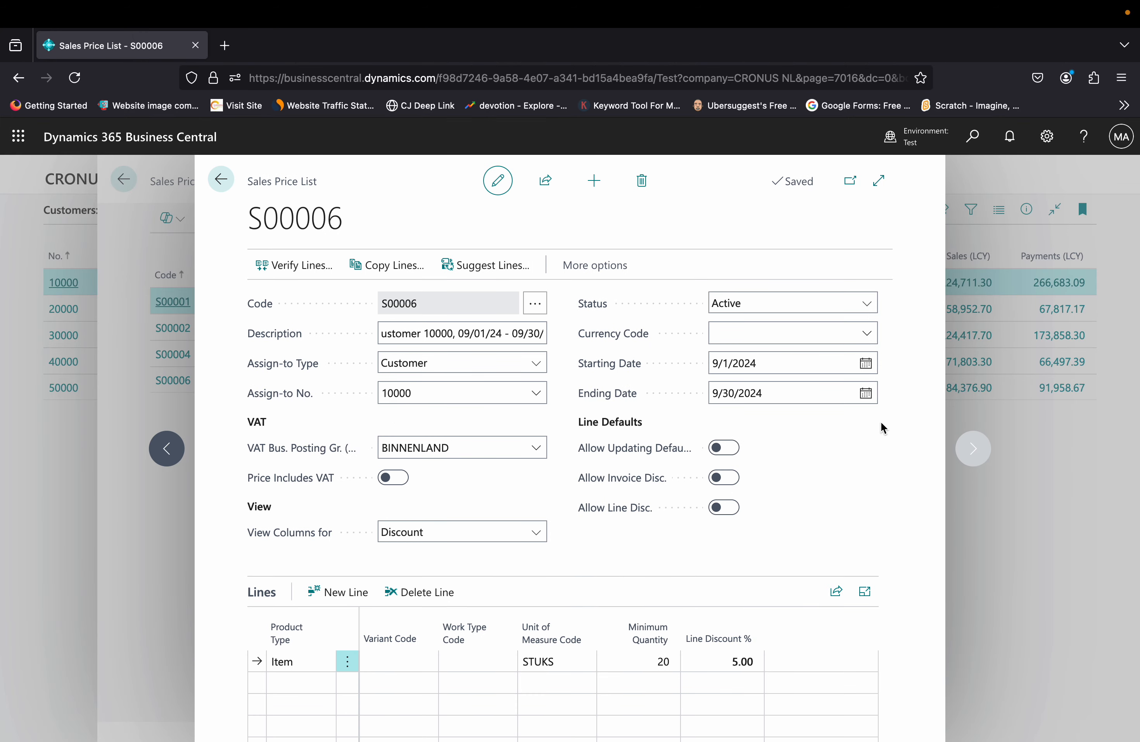
pyautogui.click(234, 185)
pyautogui.click(232, 183)
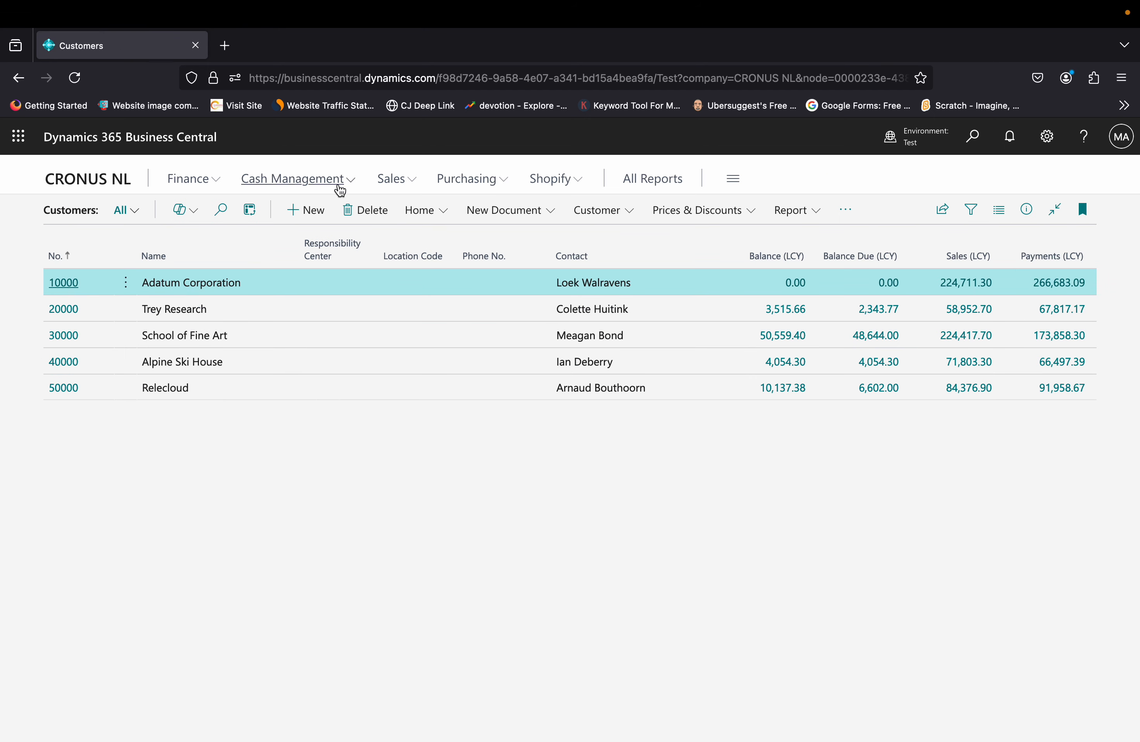
# Step: View the sales price lines for Adatum Corporation and return to the customer list
pyautogui.click(690, 222)
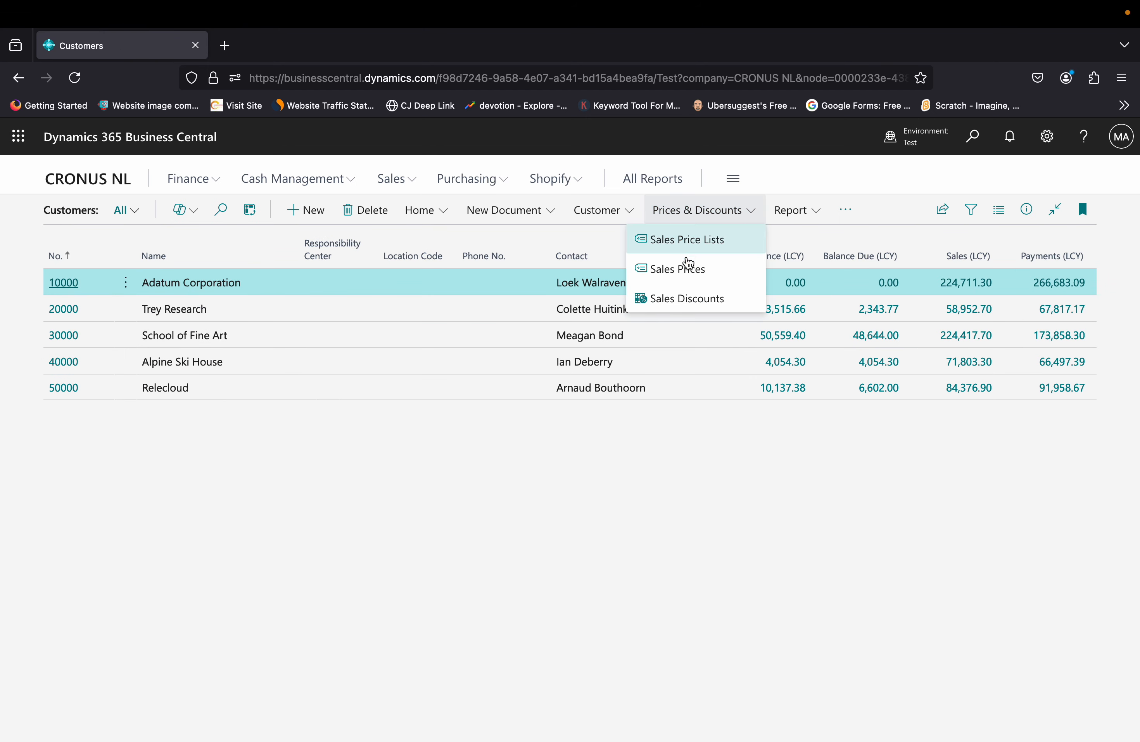
pyautogui.click(686, 283)
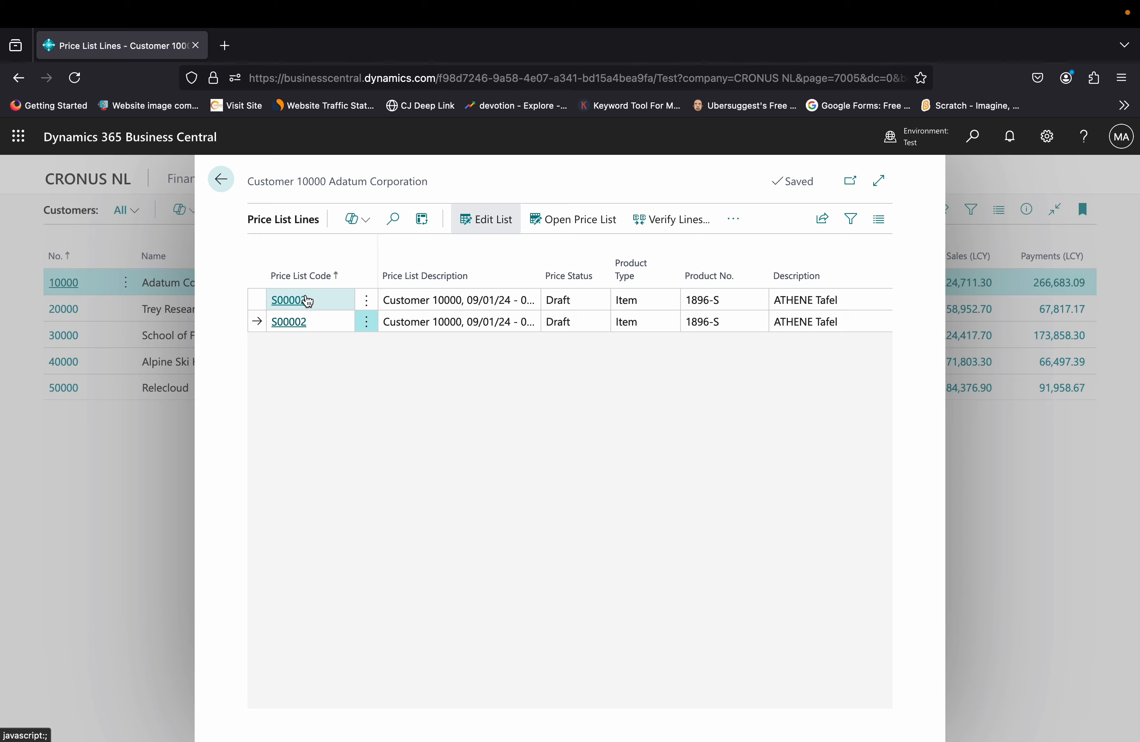
pyautogui.click(222, 180)
# Step: Open Adatum Corporation's sales price lists, view price list S00002, and return to the customer list
pyautogui.click(703, 222)
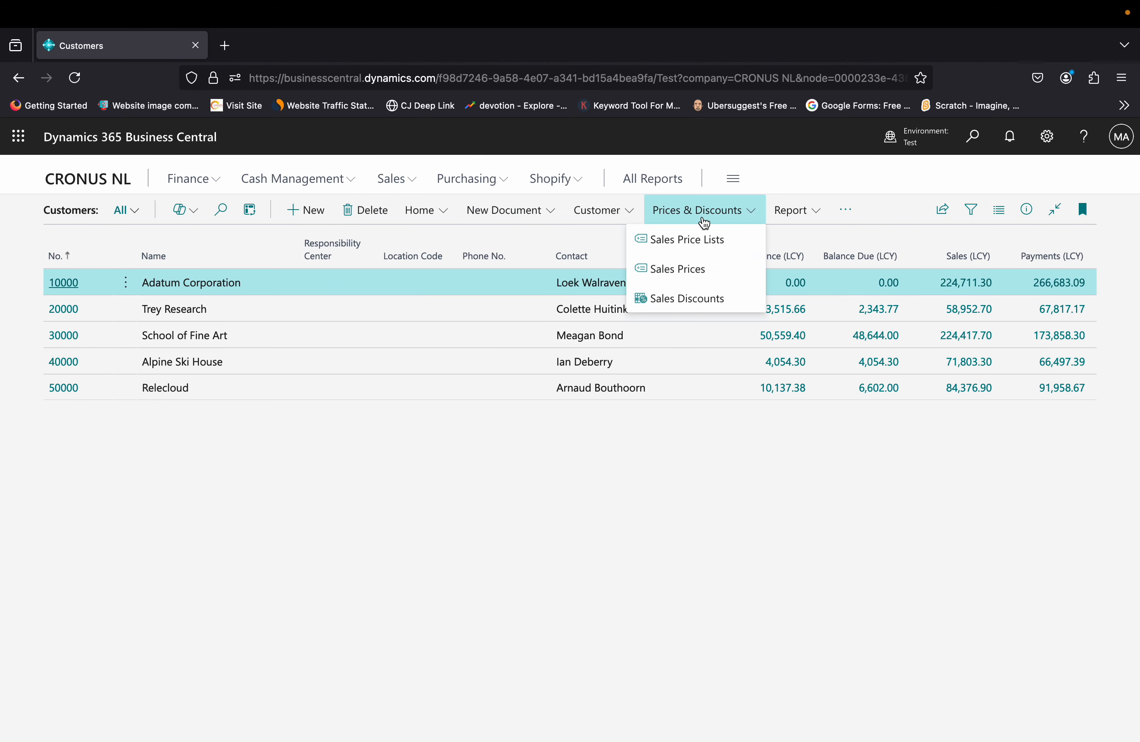
pyautogui.click(692, 241)
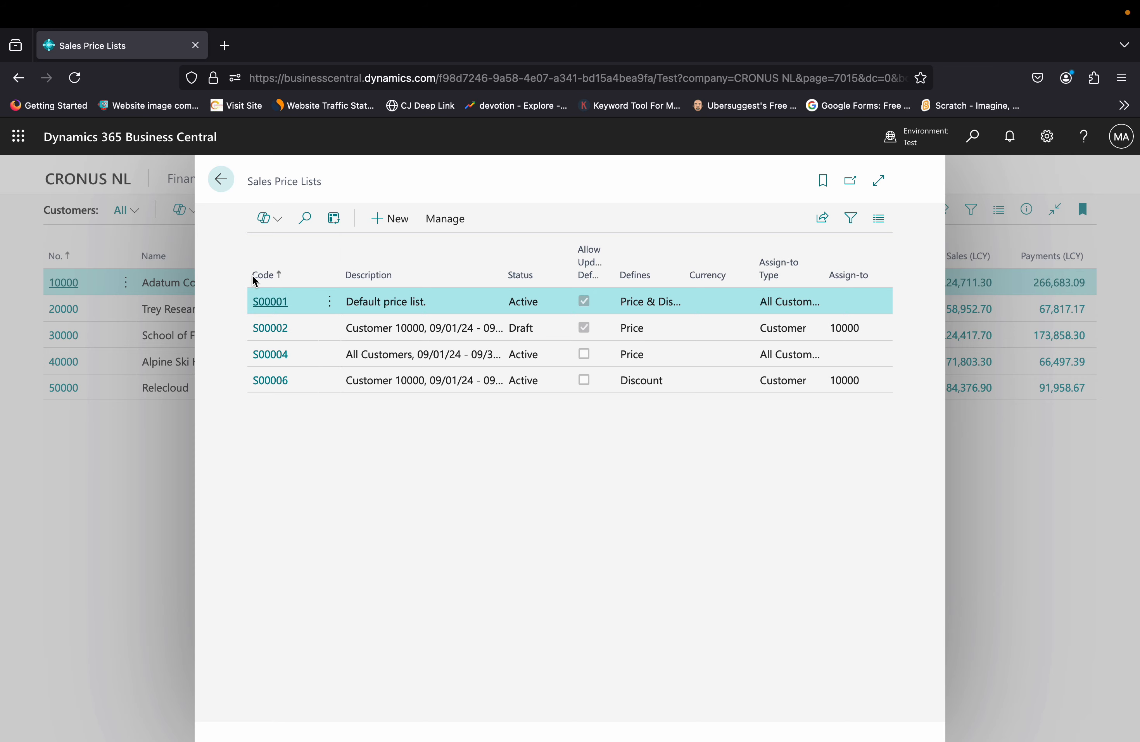
pyautogui.click(270, 328)
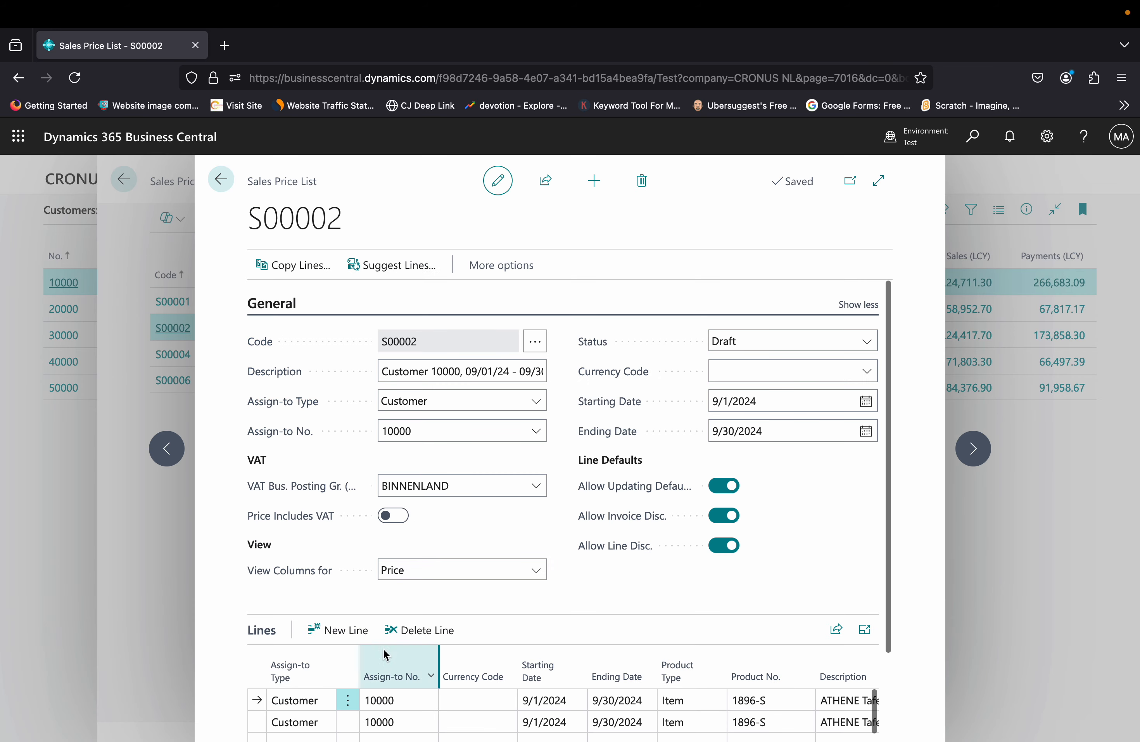
pyautogui.click(221, 182)
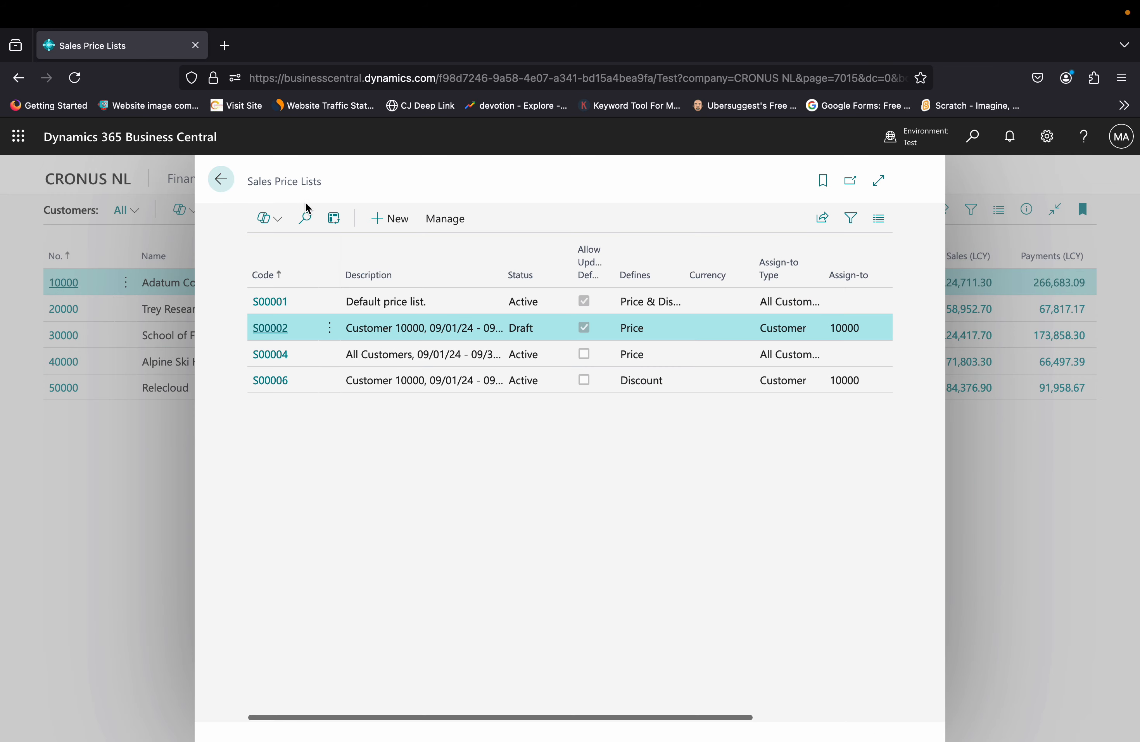
pyautogui.click(219, 182)
# Step: Open Adatum Corporation's sales prices again to check which price lists the lines belong to, then close the page
pyautogui.click(723, 212)
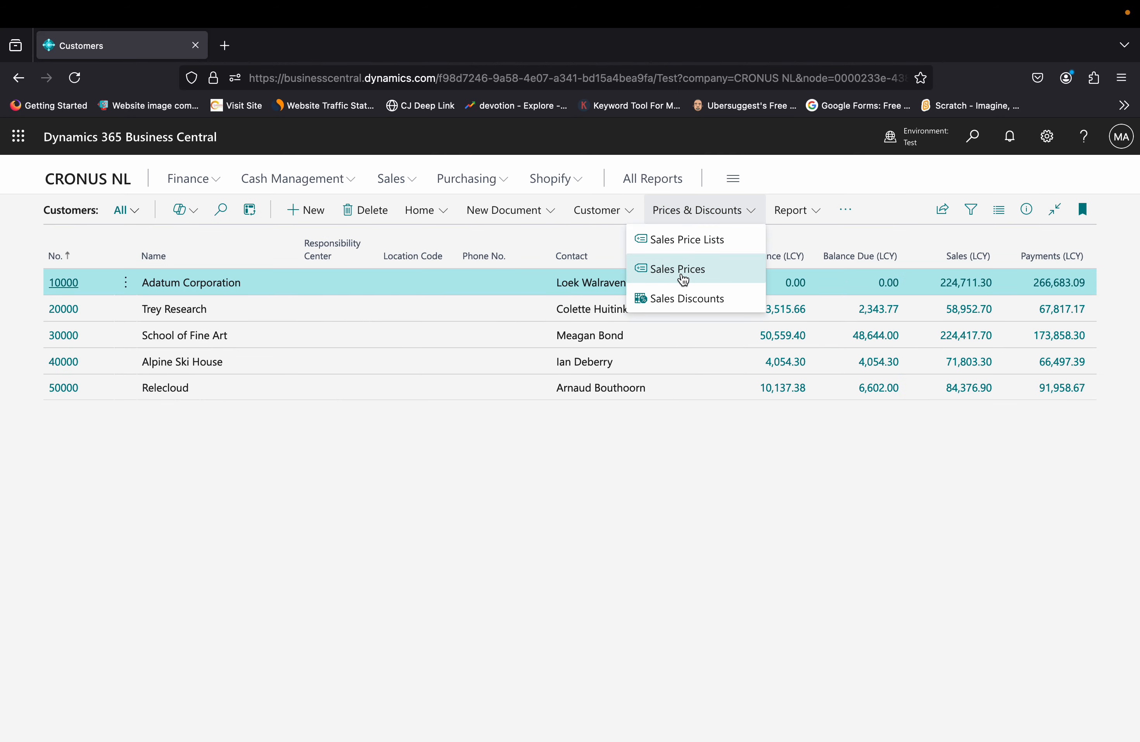
pyautogui.click(683, 278)
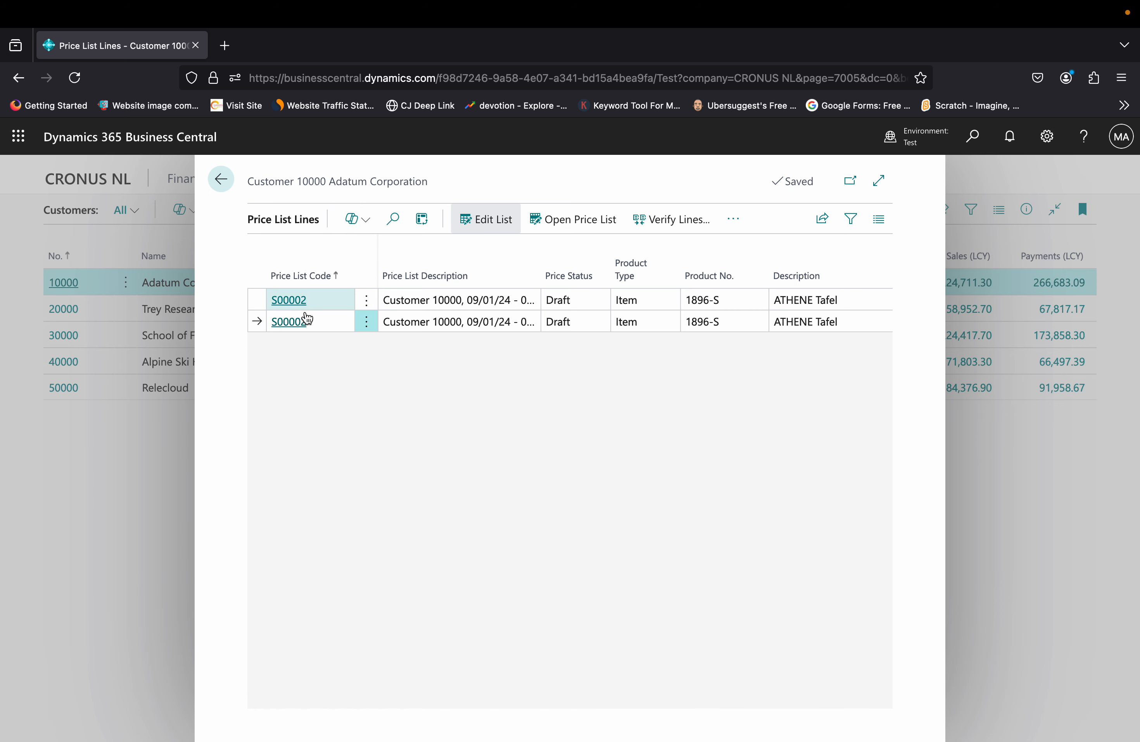
pyautogui.click(221, 179)
# Step: View the sales discount lines for Adatum Corporation and return to the customer list
pyautogui.click(724, 221)
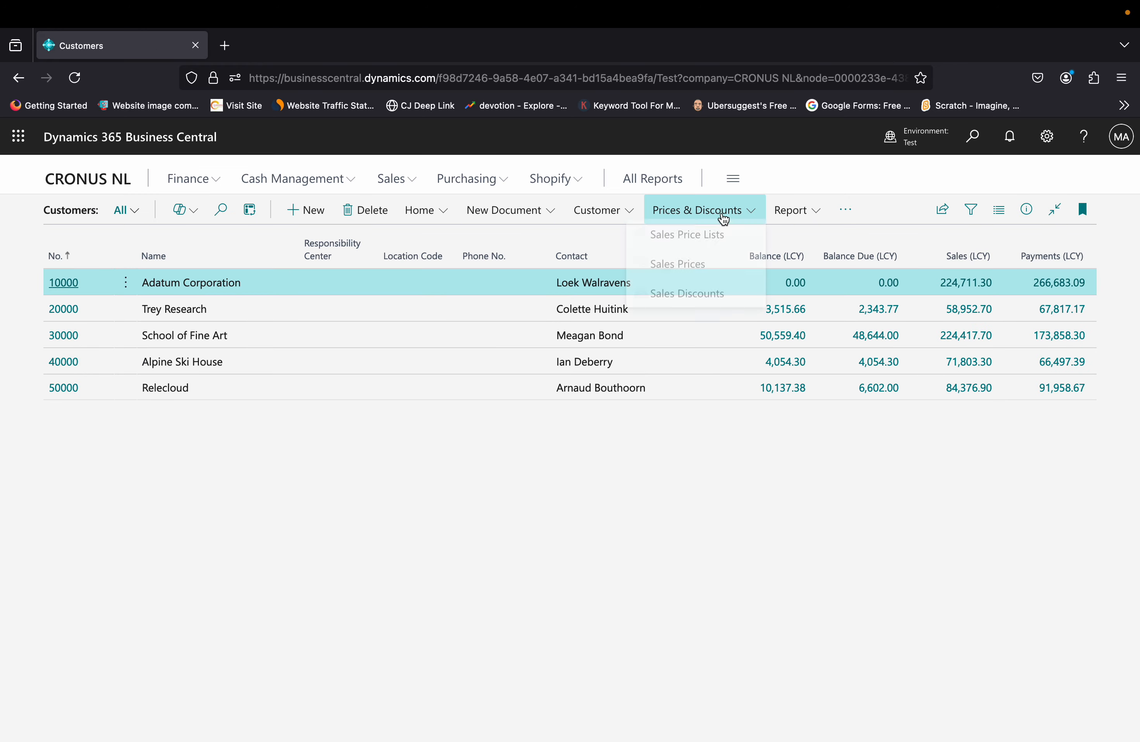
pyautogui.click(701, 301)
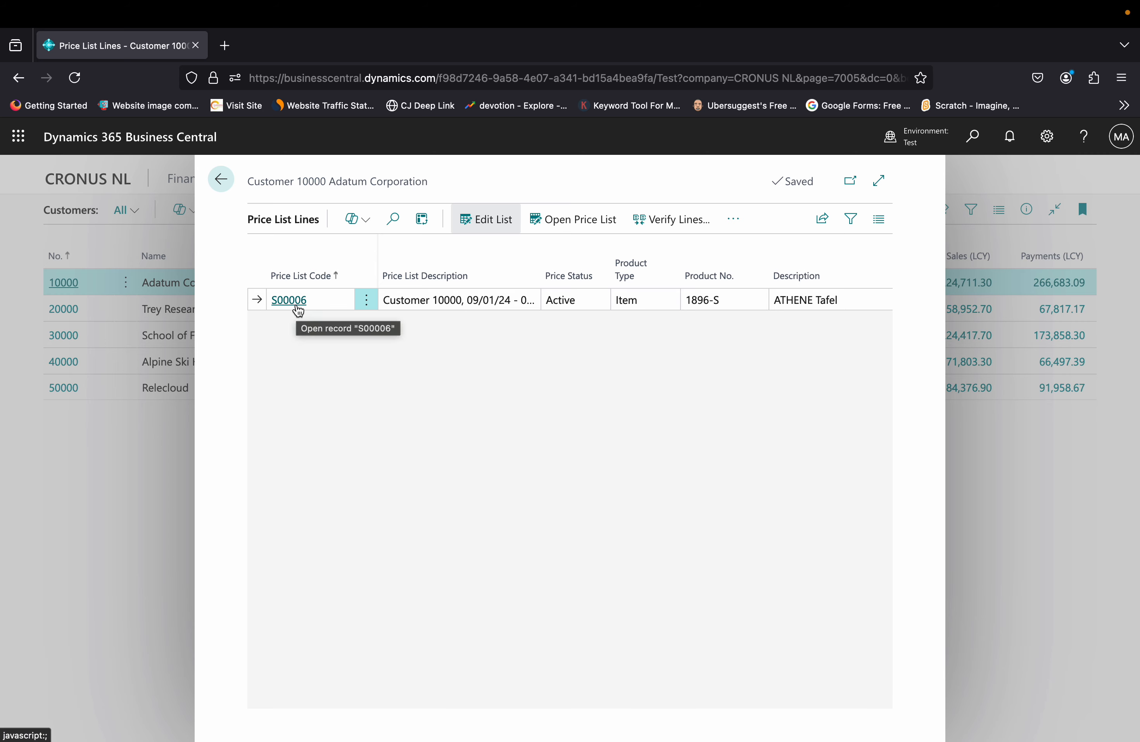
pyautogui.click(228, 189)
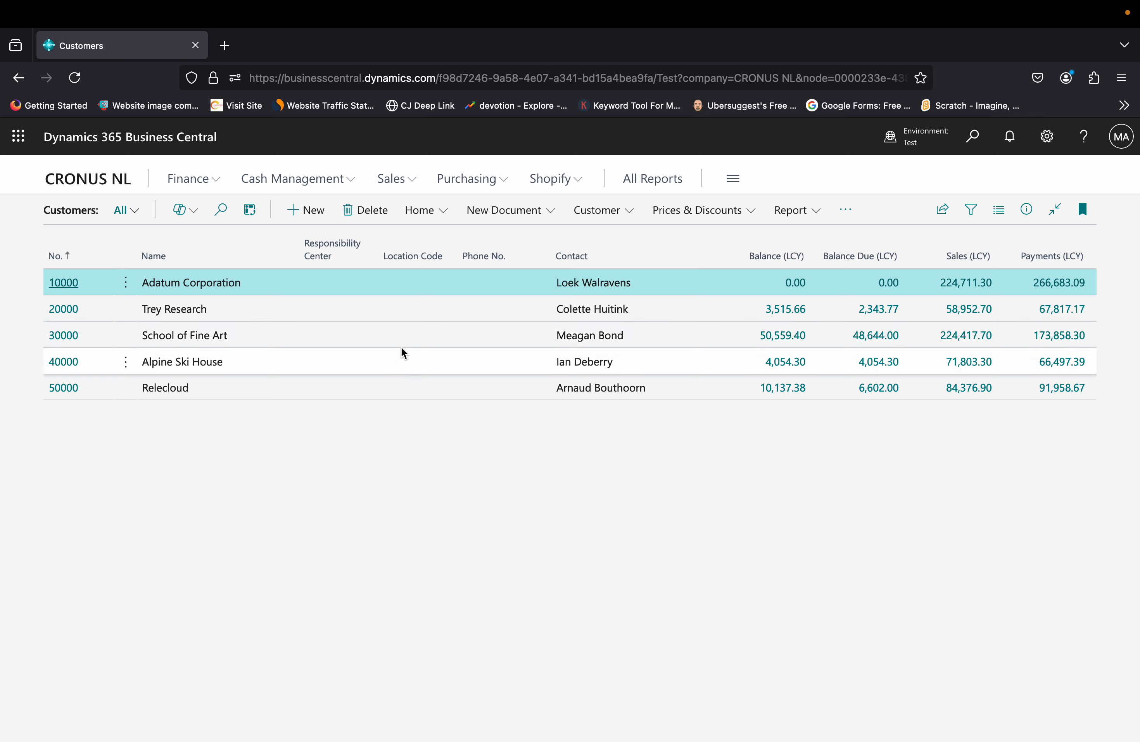
# Step: View the sales price lists that apply to customer Trey Research and return to the customer list
pyautogui.click(472, 312)
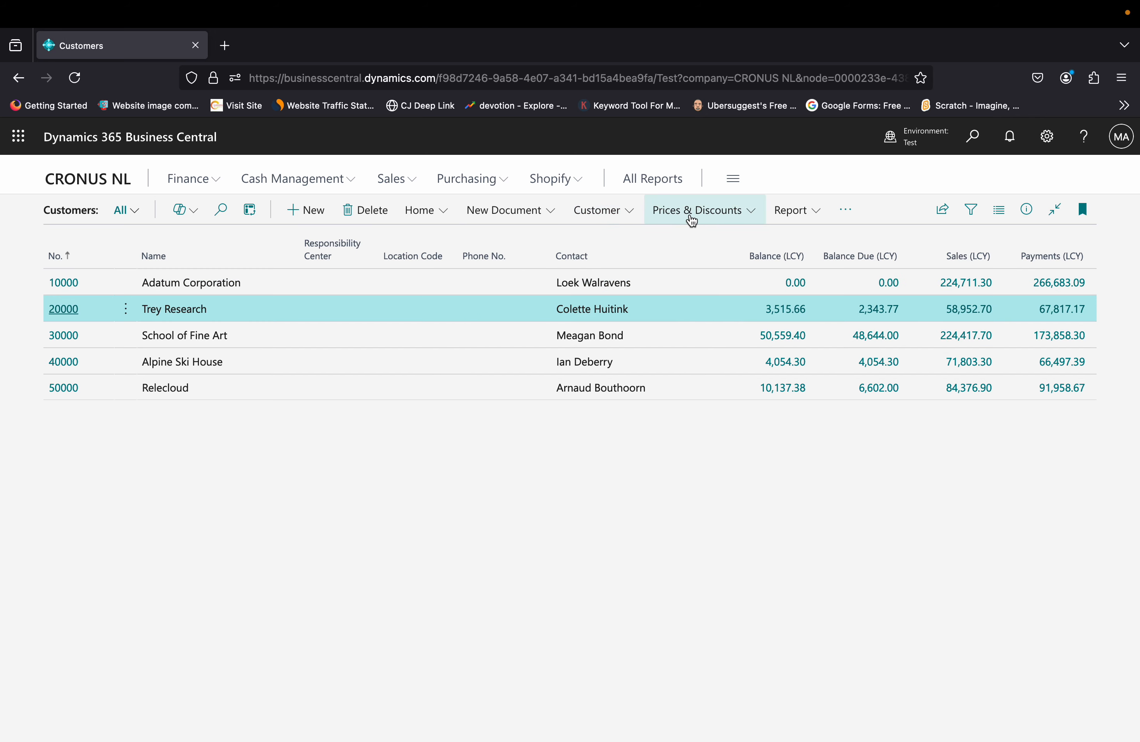
pyautogui.click(690, 215)
pyautogui.click(690, 248)
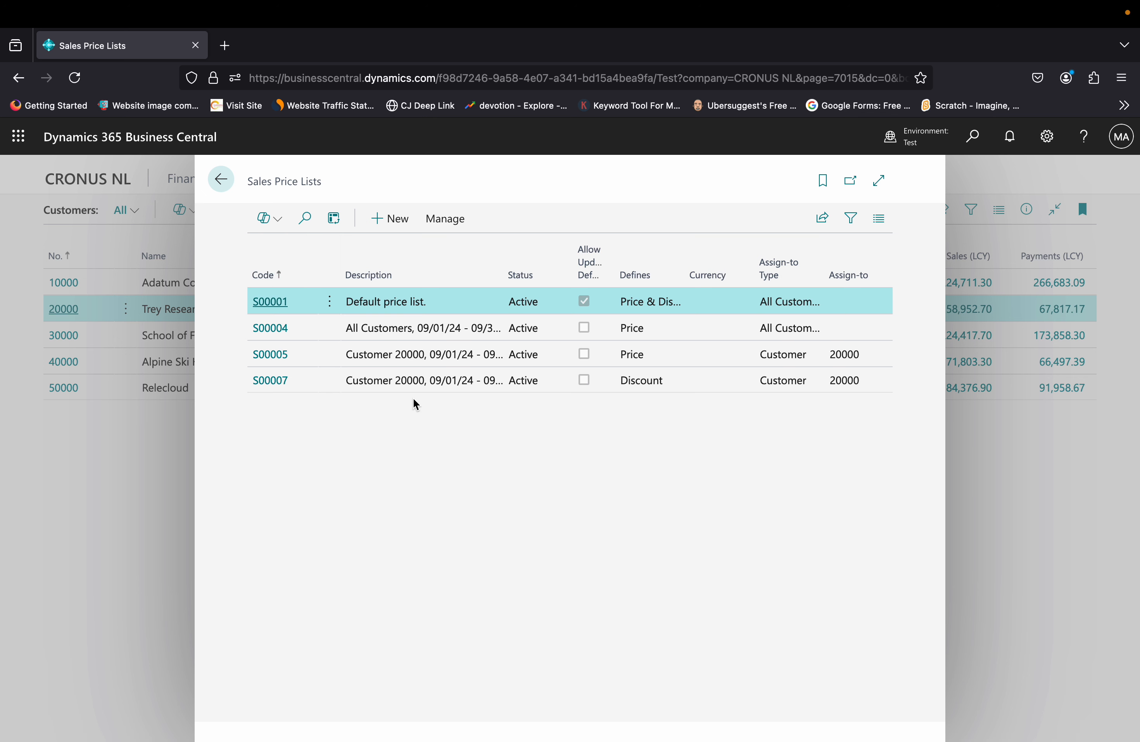
pyautogui.click(221, 179)
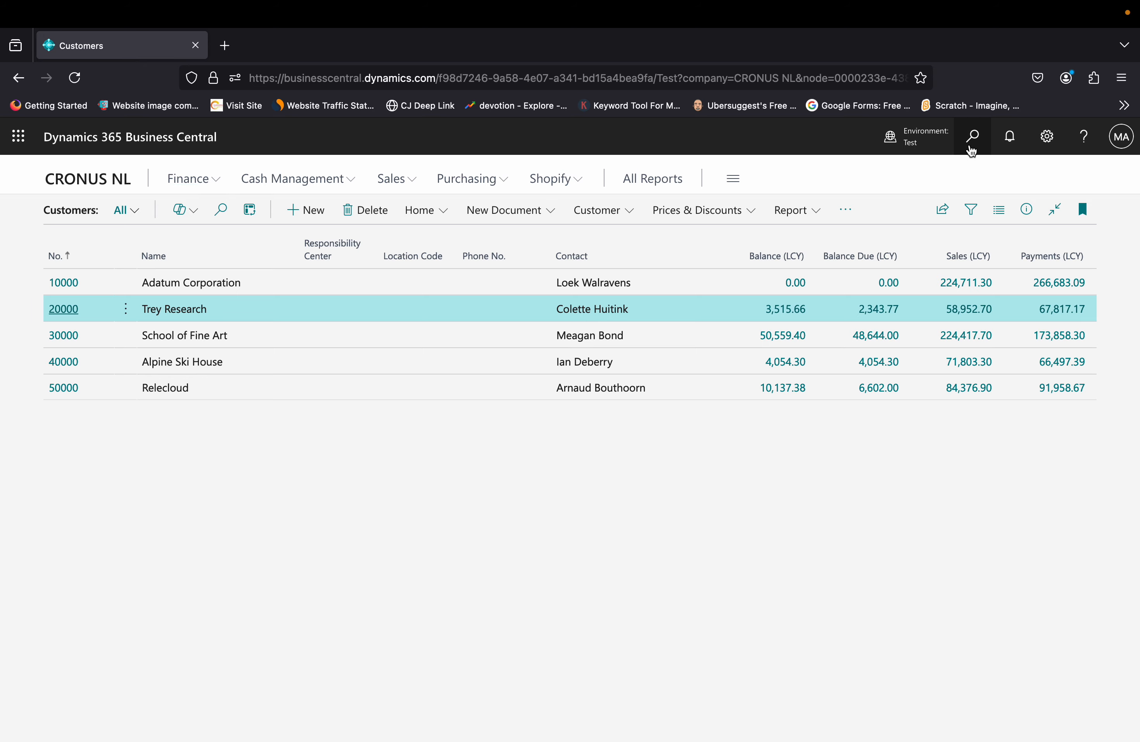
# Step: Search for "sales pri" and open the company-wide Sales Price Lists page
pyautogui.click(971, 149)
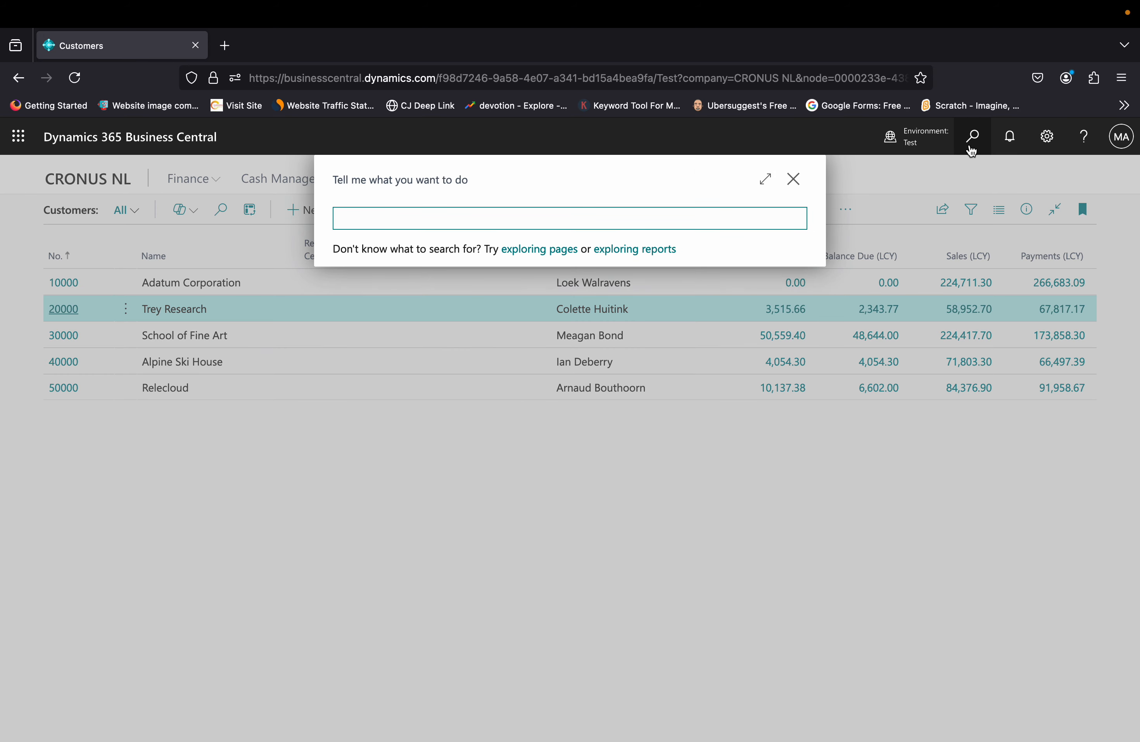
pyautogui.write('sales')
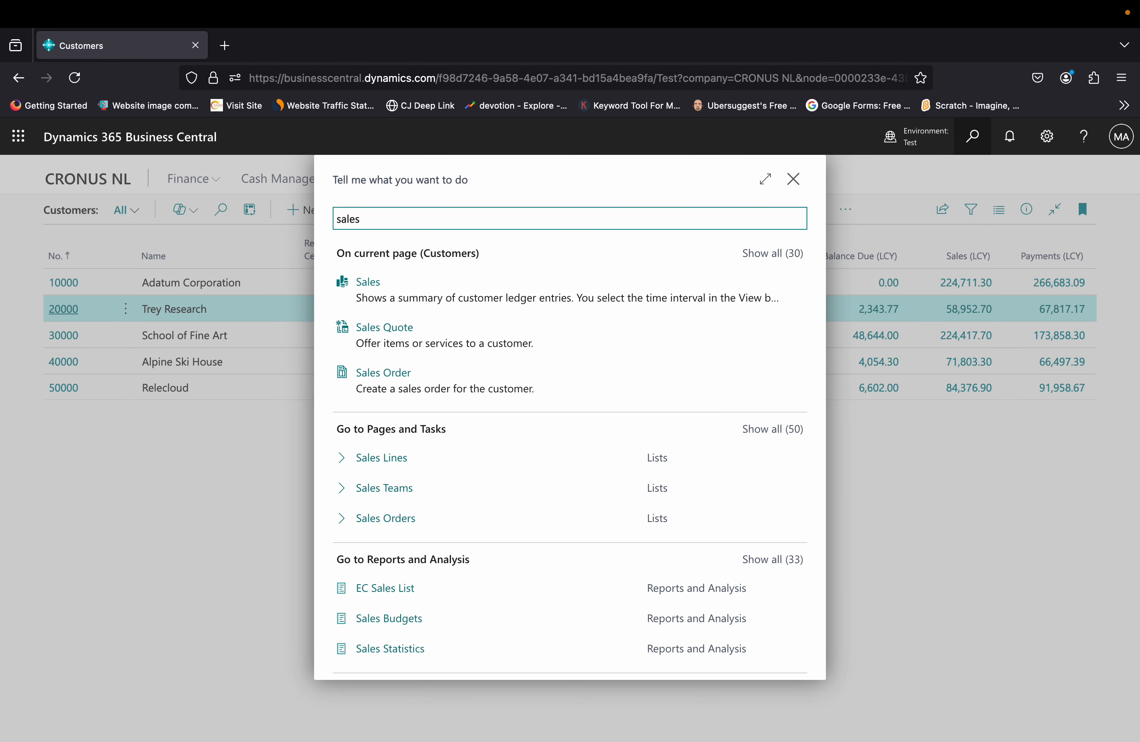
pyautogui.write(' pri')
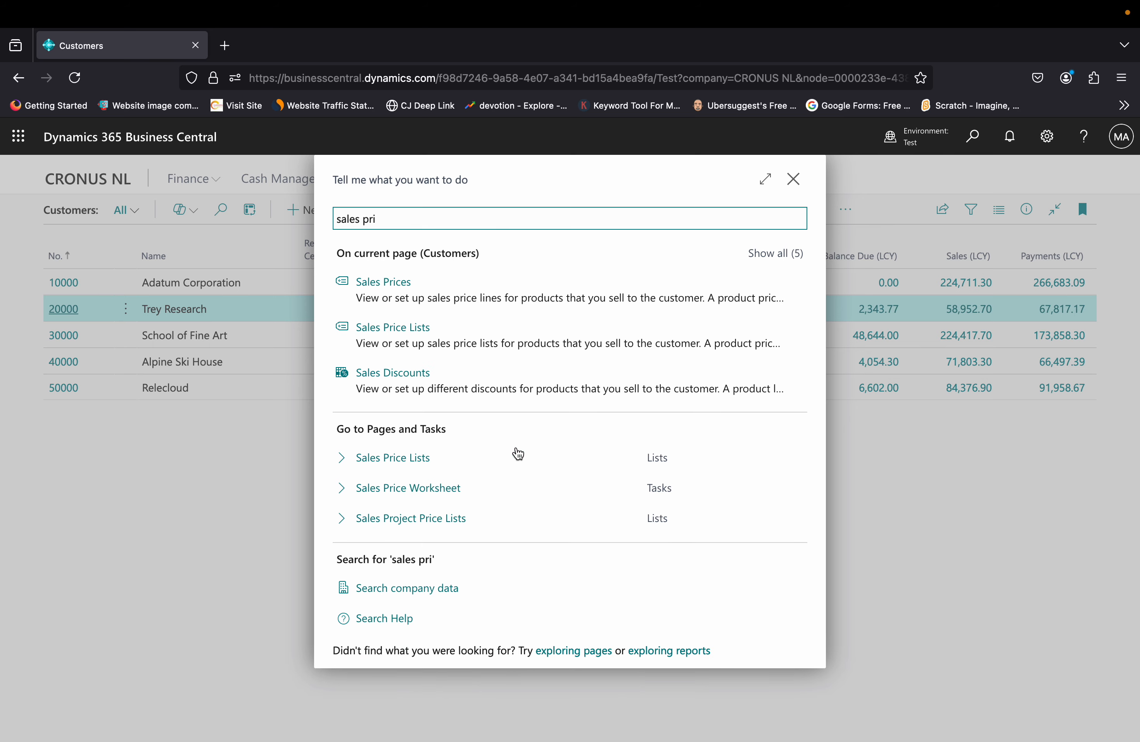
pyautogui.click(512, 464)
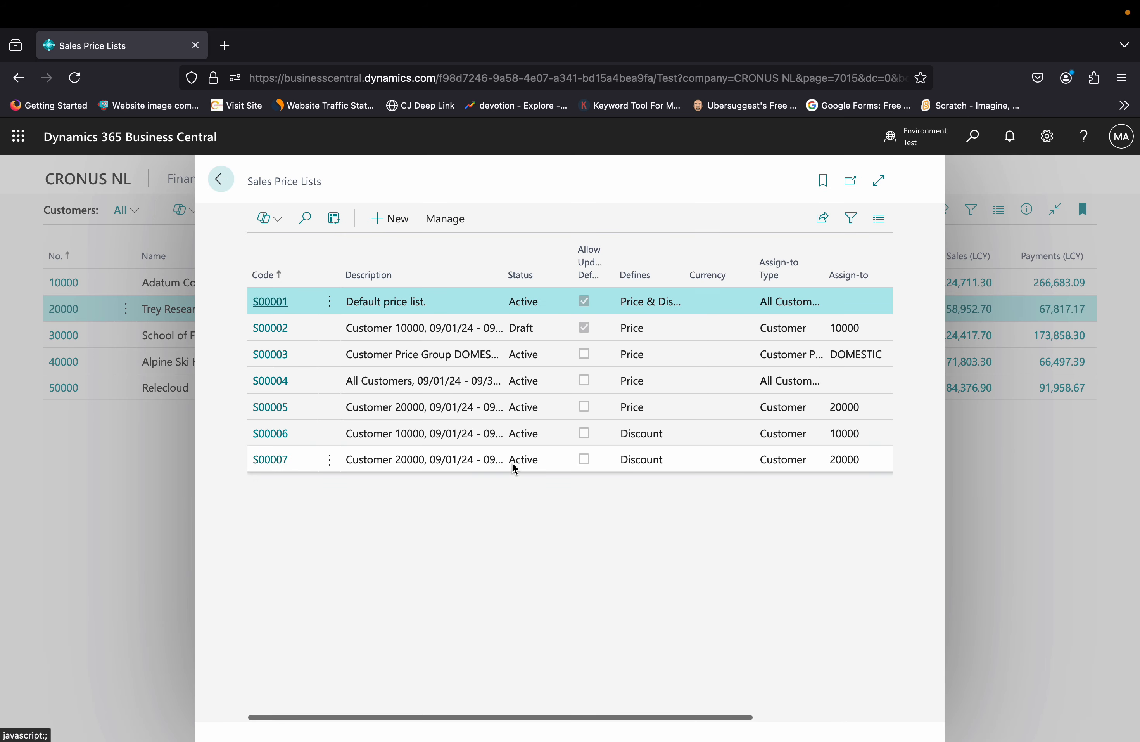
# Step: Browse price lists S00001 and S00002, view the Copy Lines options without copying, and return to the Sales Price Lists
pyautogui.click(272, 301)
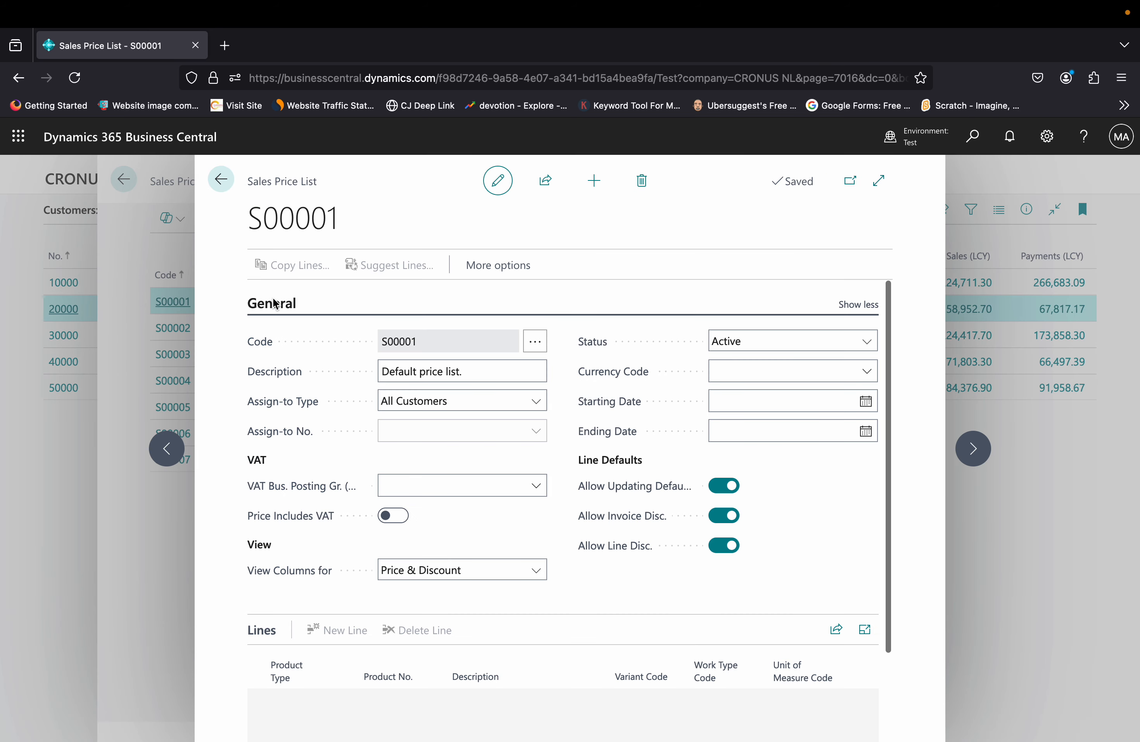
pyautogui.click(985, 458)
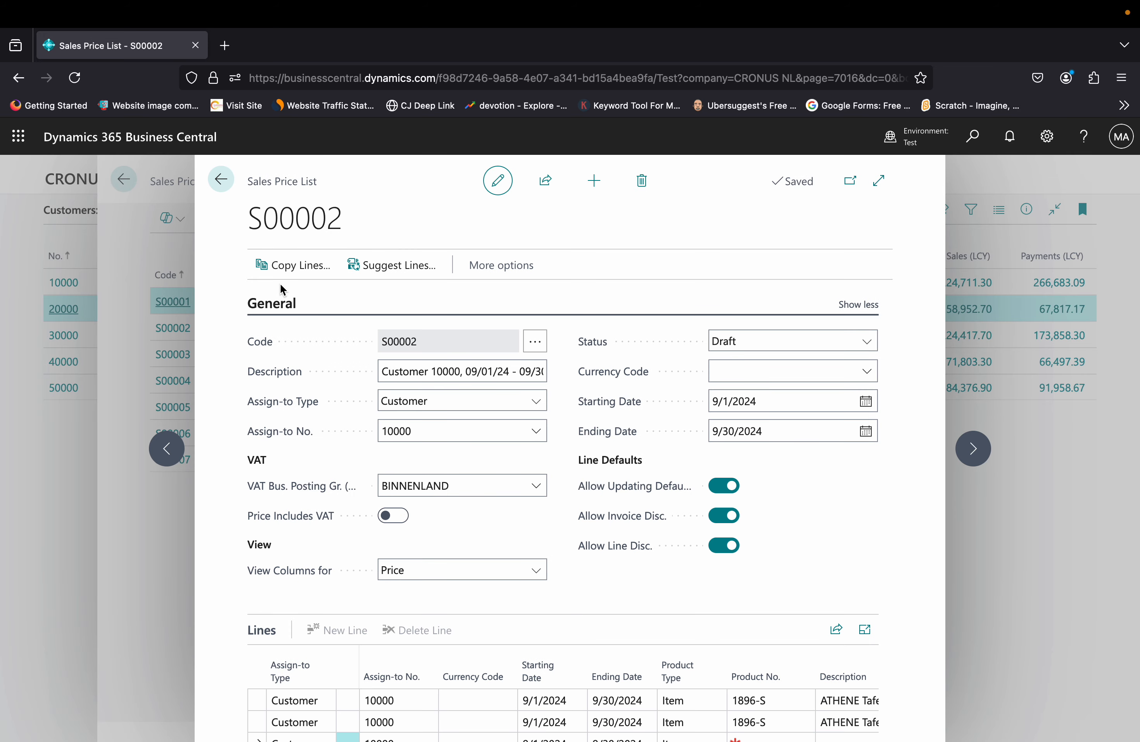
pyautogui.click(501, 265)
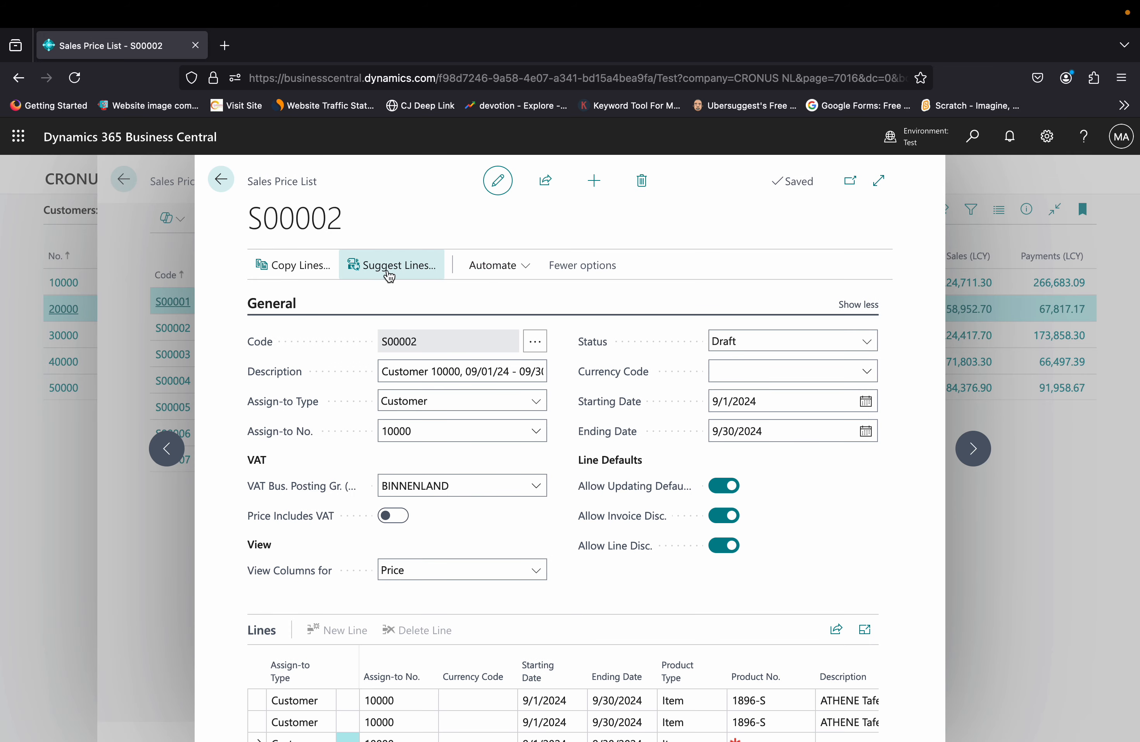
pyautogui.click(300, 273)
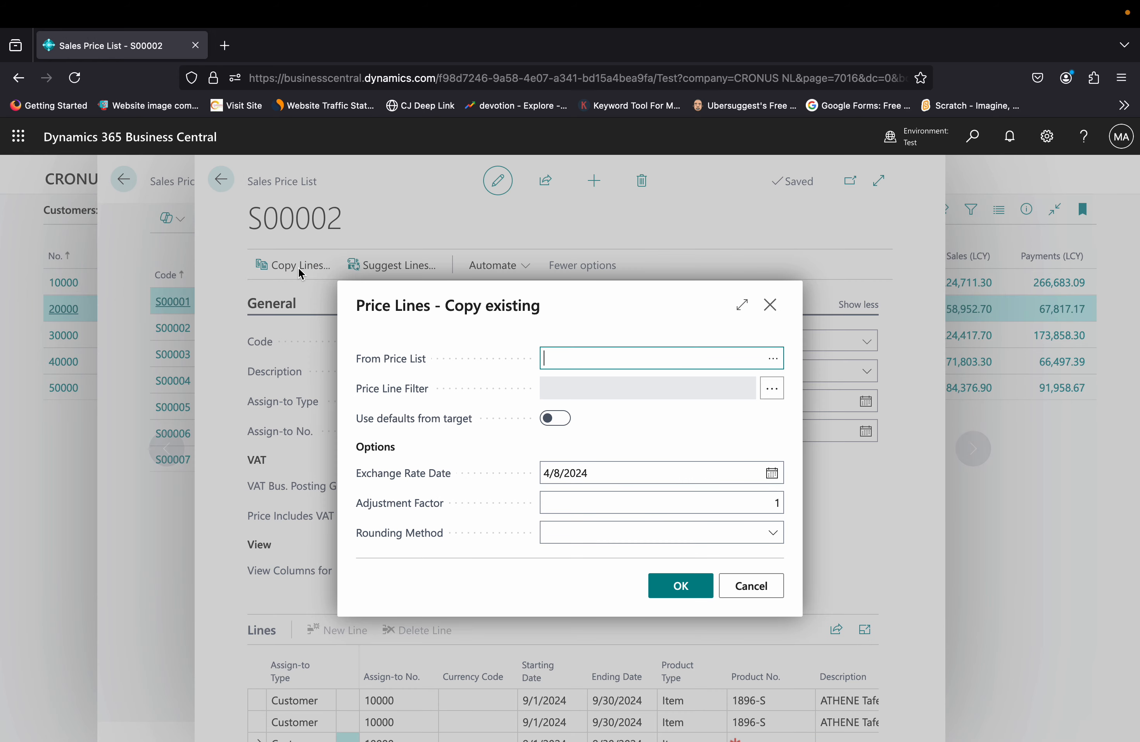
pyautogui.click(771, 307)
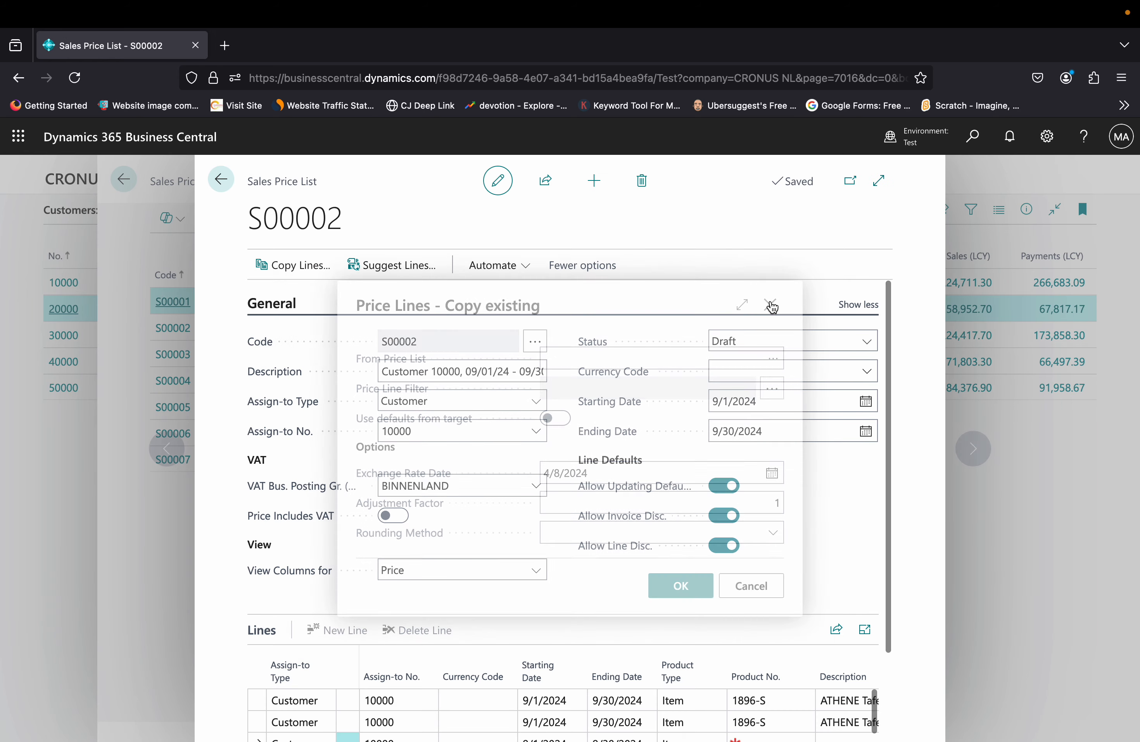
pyautogui.click(221, 179)
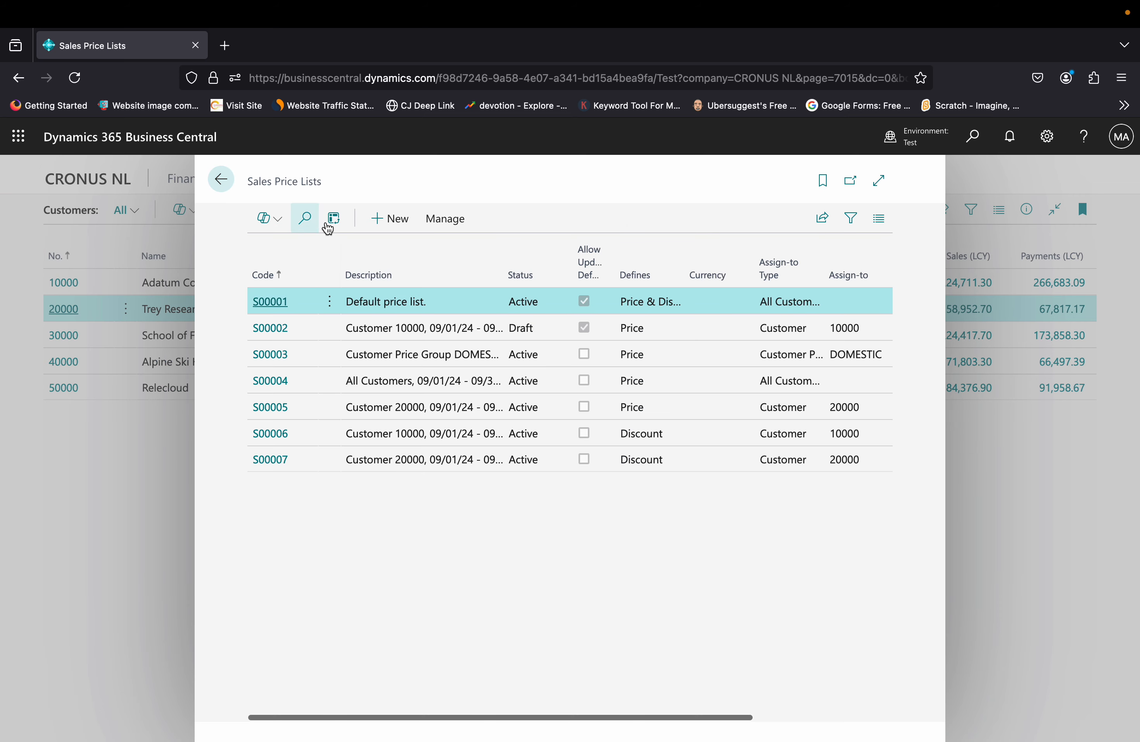
# Step: Create a new sales price list and copy the lines from price list S00002 into it with an adjustment factor of 2
pyautogui.click(387, 223)
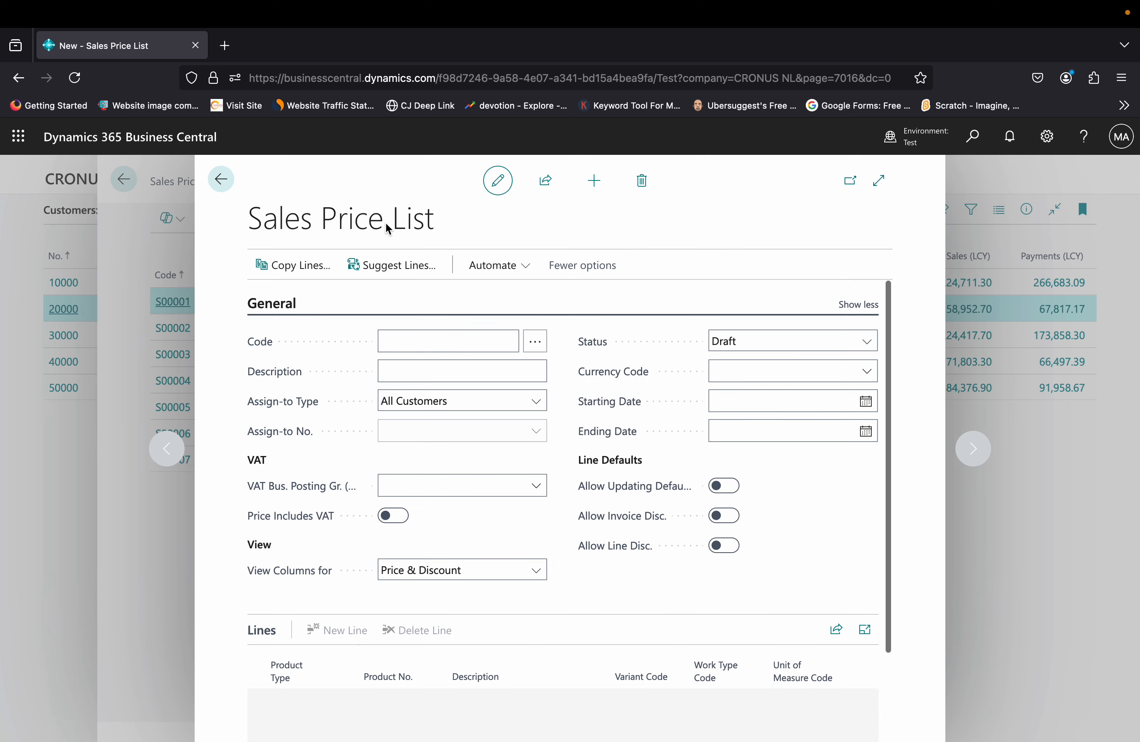
pyautogui.click(308, 278)
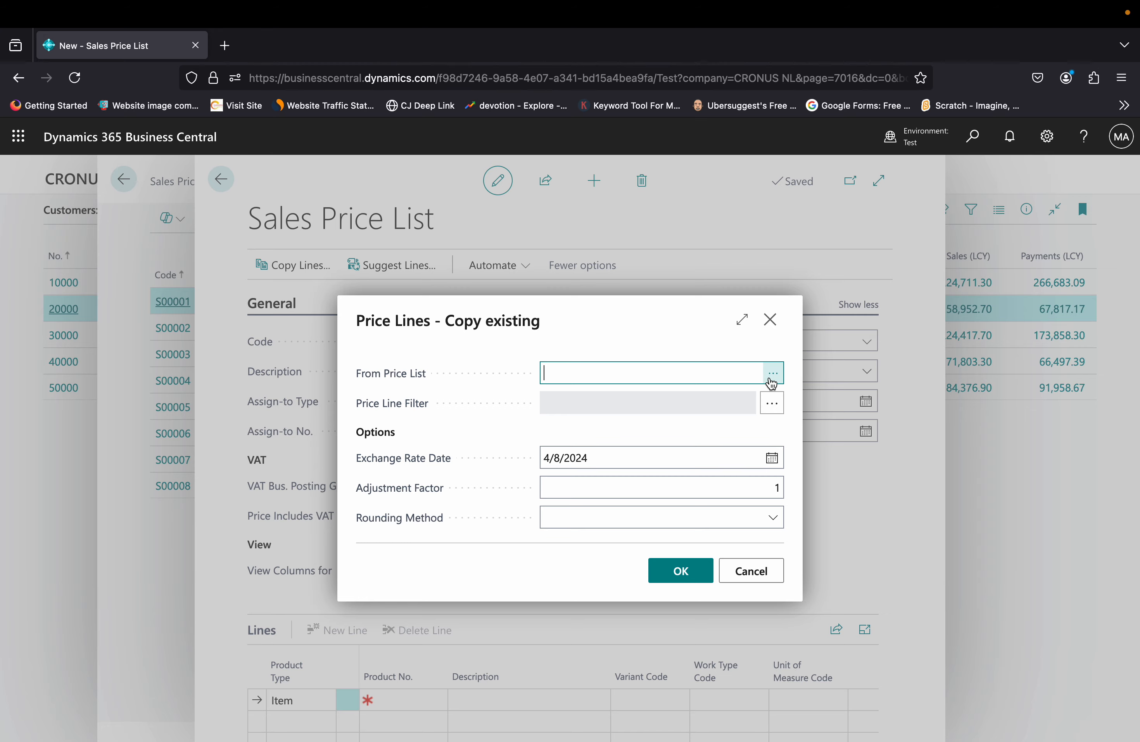
pyautogui.click(772, 375)
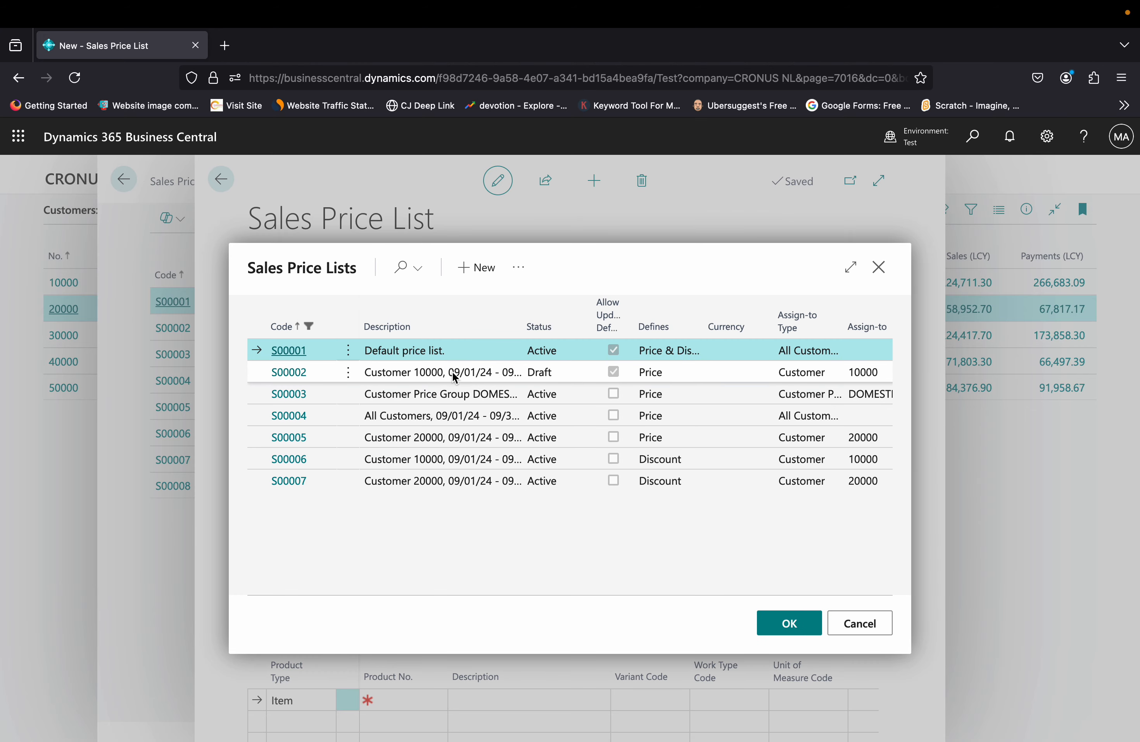
pyautogui.click(553, 371)
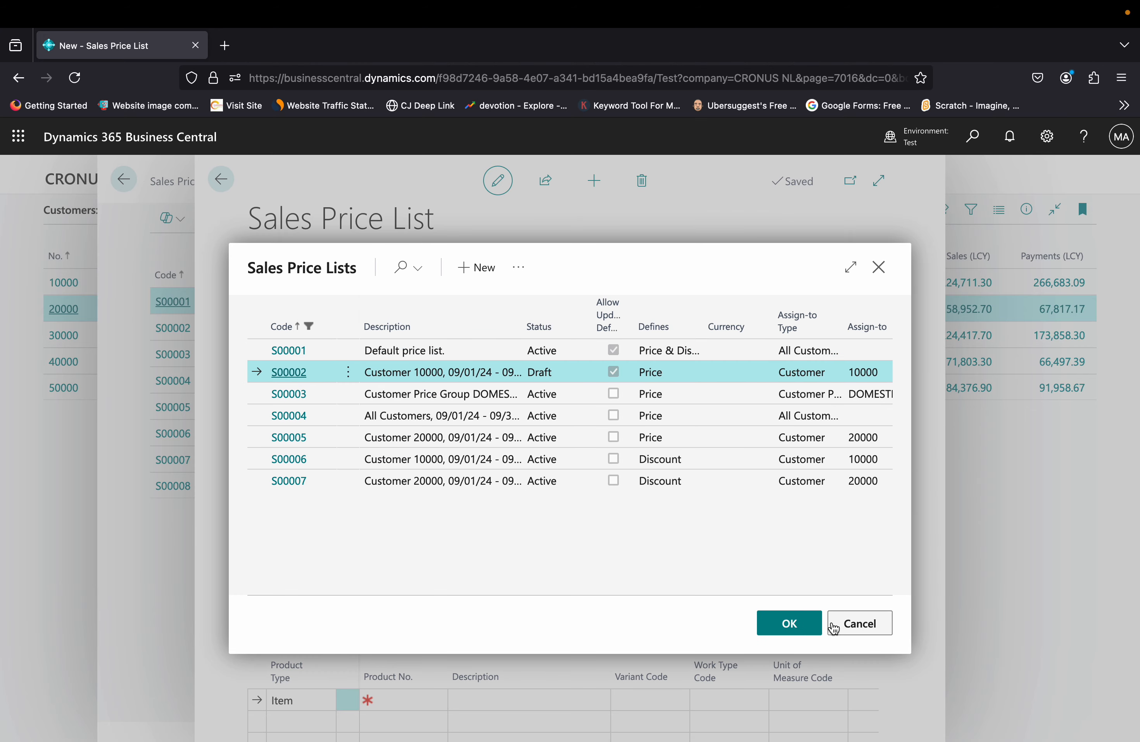
pyautogui.click(782, 633)
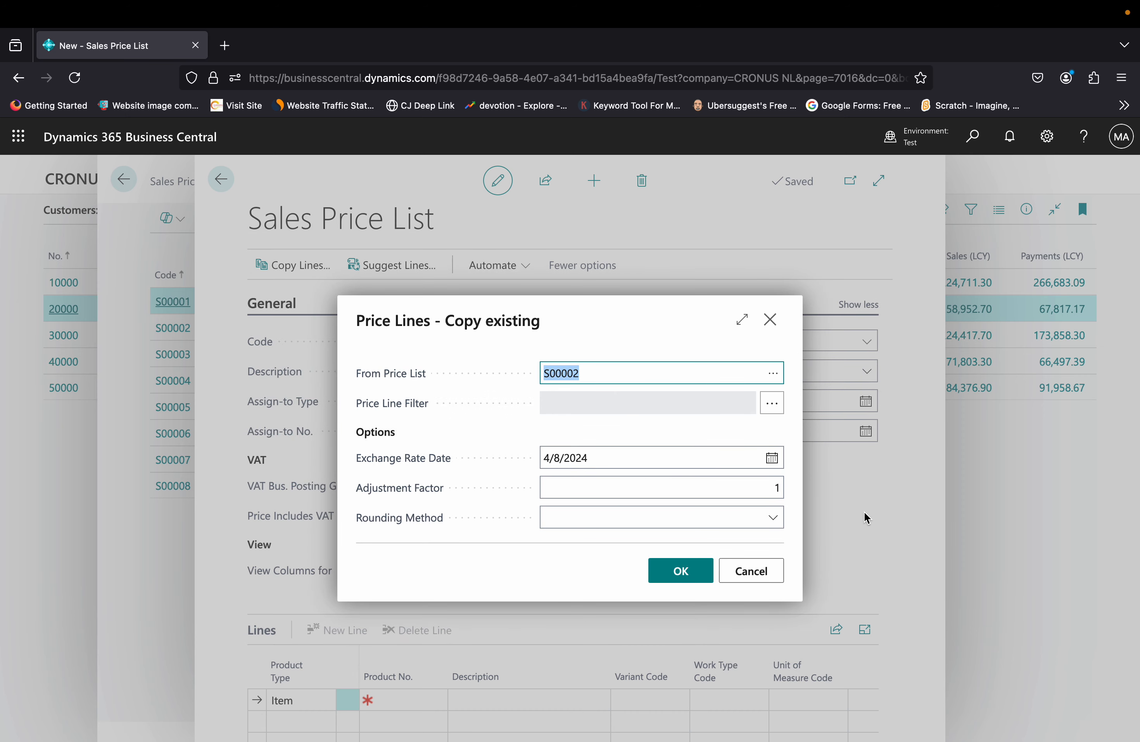
pyautogui.click(743, 492)
pyautogui.write('23')
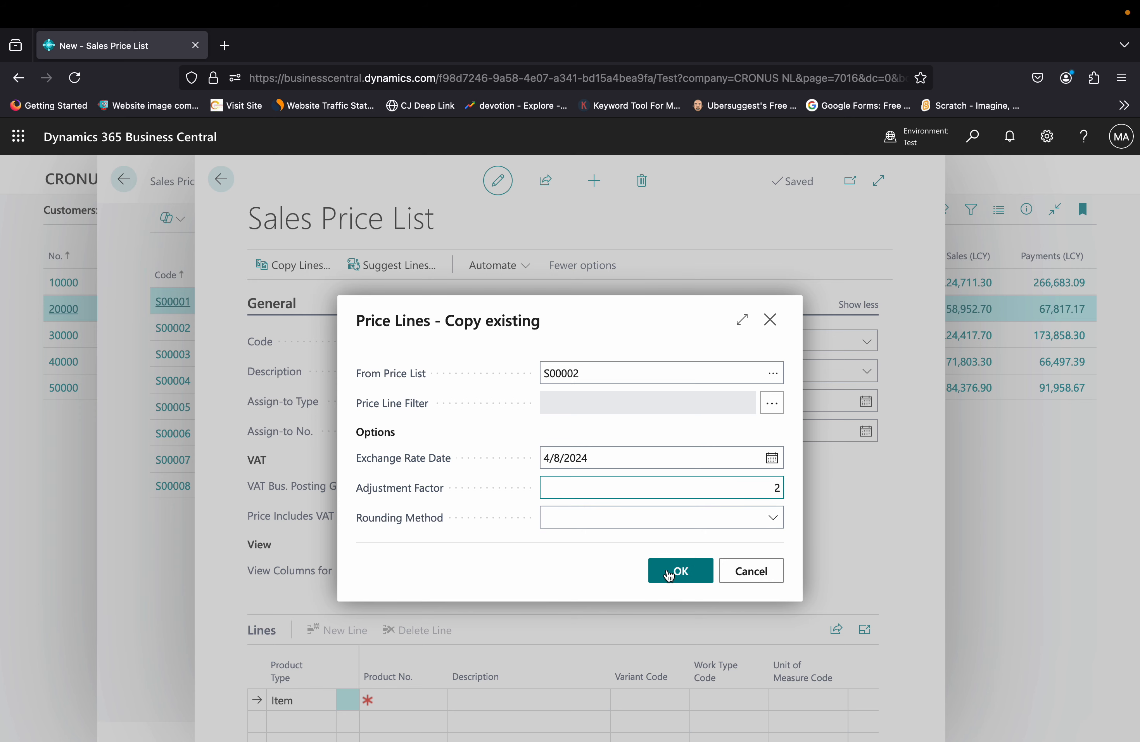
pyautogui.click(670, 571)
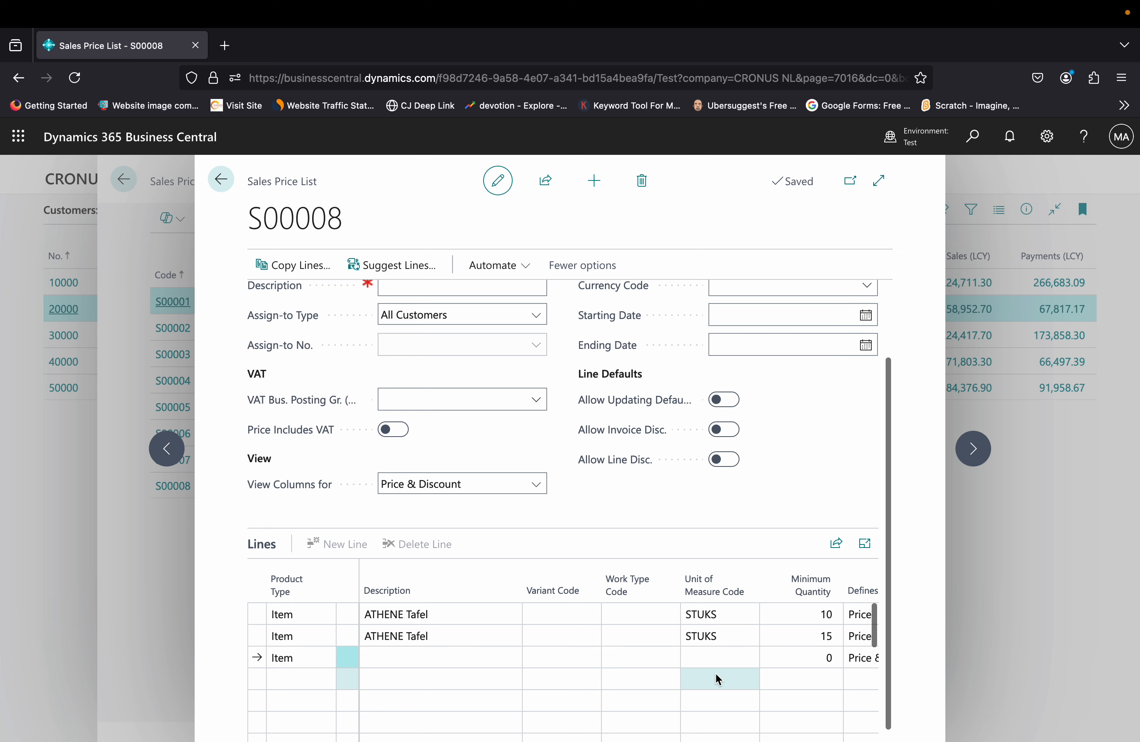
# Step: Check the copied lines' unit prices, view the Suggest Lines options without creating lines, and return to the customer list
pyautogui.hscroll(3, 716, 673)
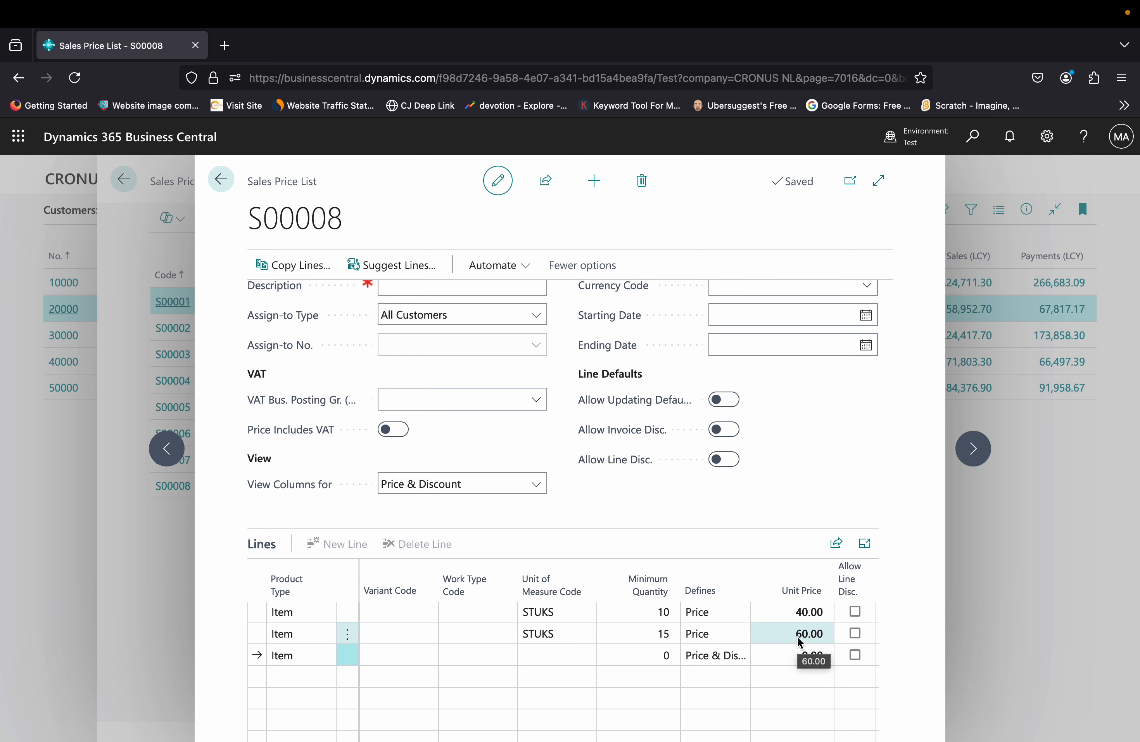
pyautogui.click(778, 613)
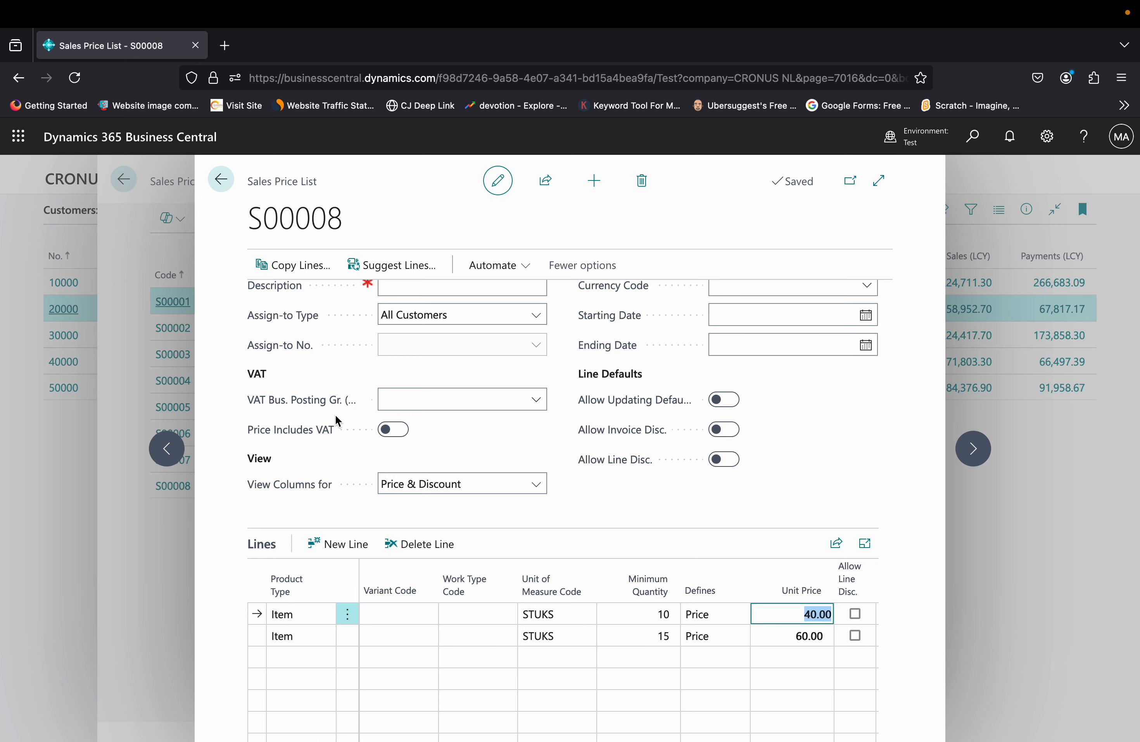
pyautogui.click(404, 270)
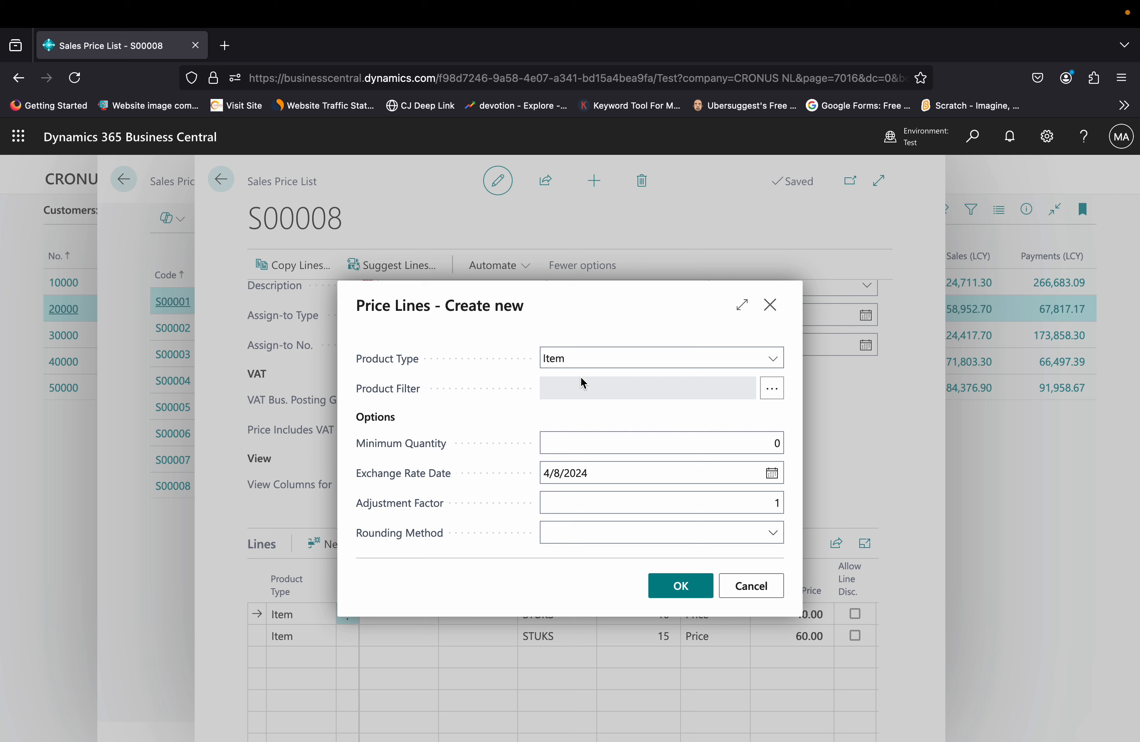
pyautogui.click(771, 305)
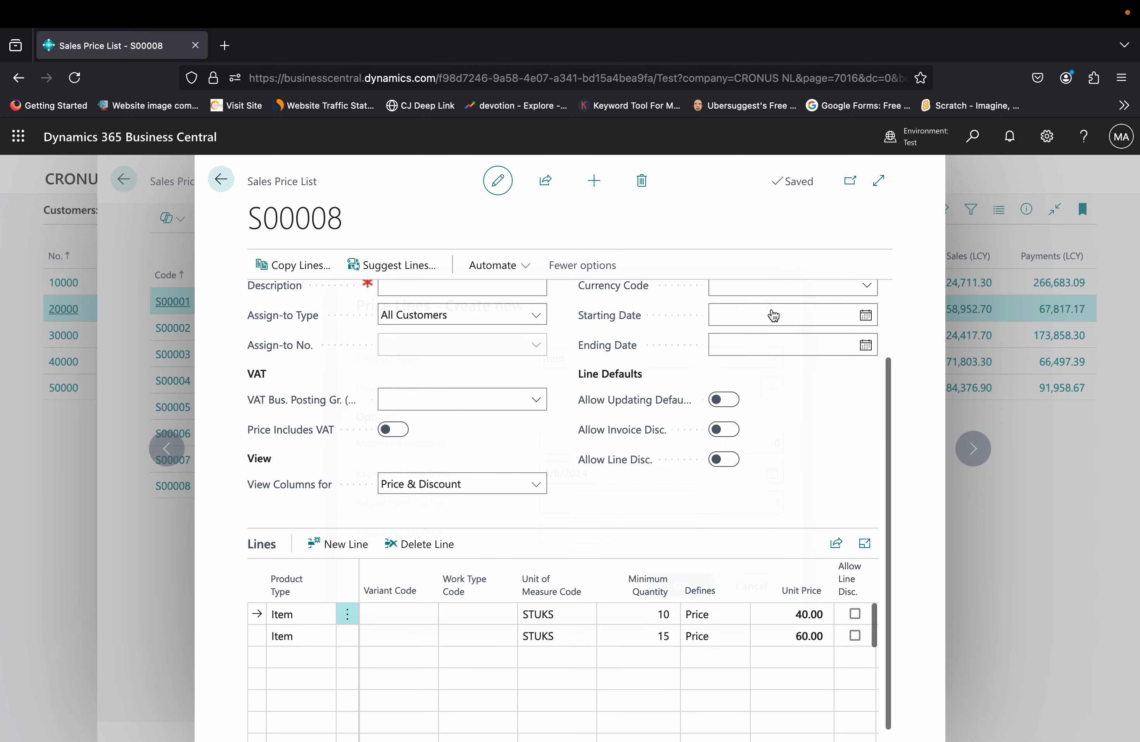
pyautogui.click(221, 184)
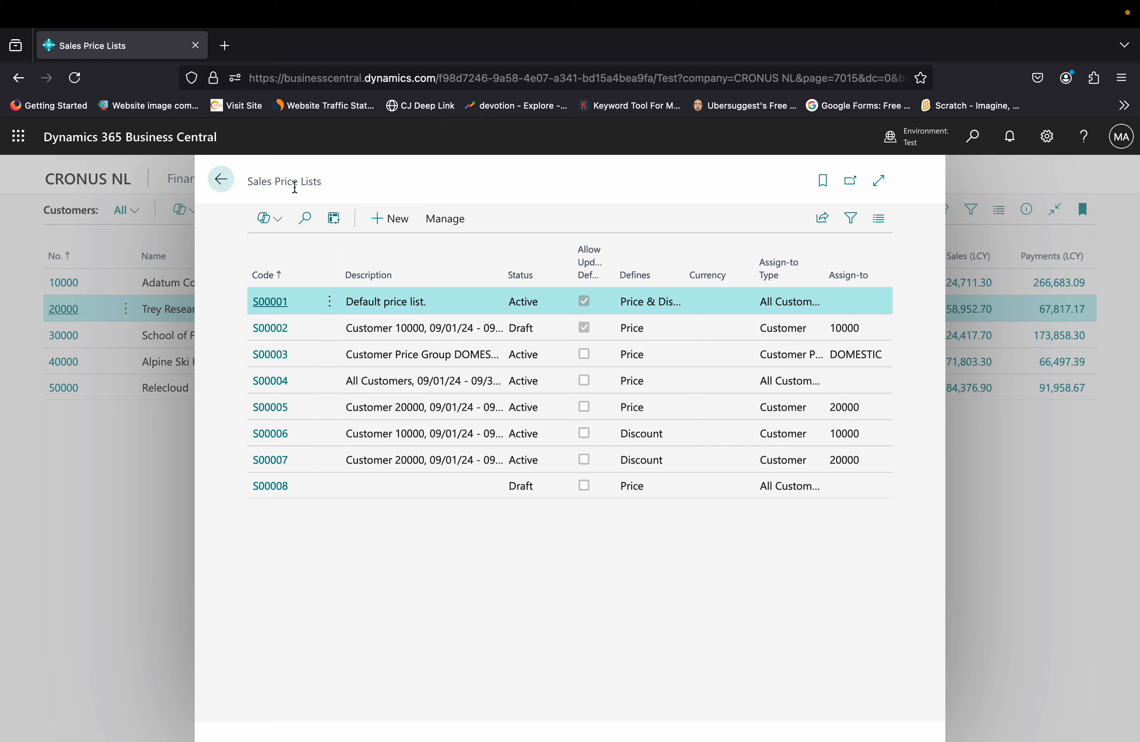
pyautogui.click(223, 182)
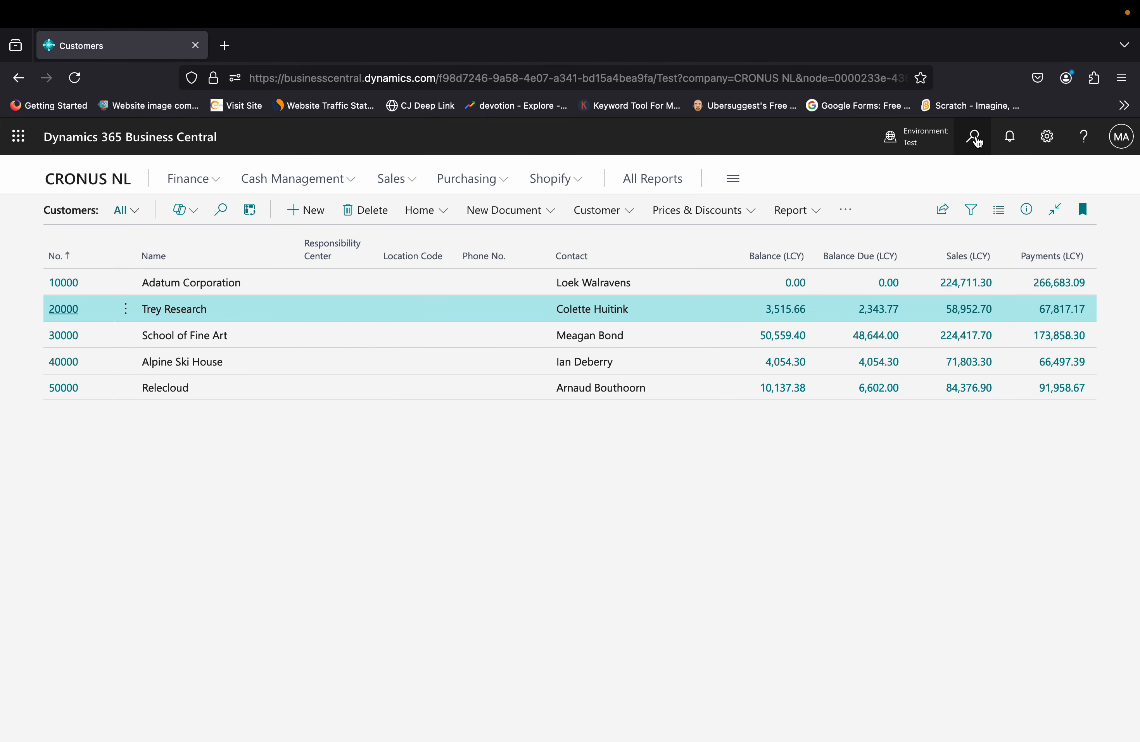
# Step: Search for "sales prices" and try to open the Sales Price Worksheet task
pyautogui.click(975, 139)
pyautogui.write('sa')
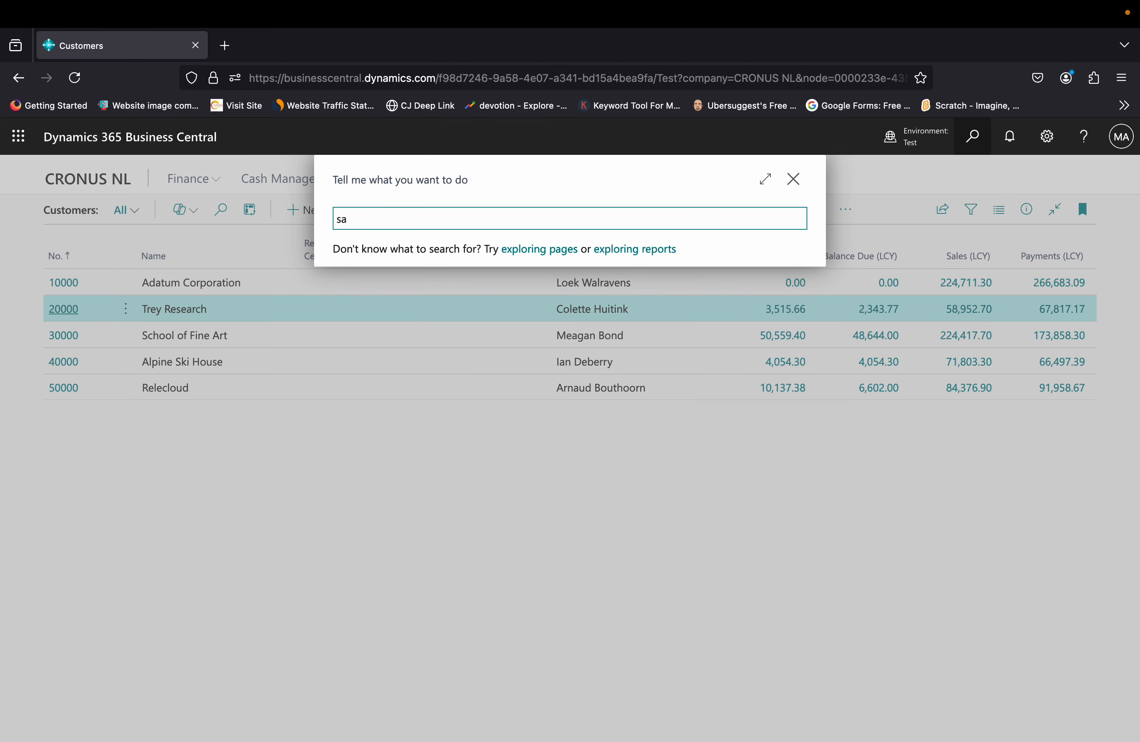
pyautogui.write('les pr')
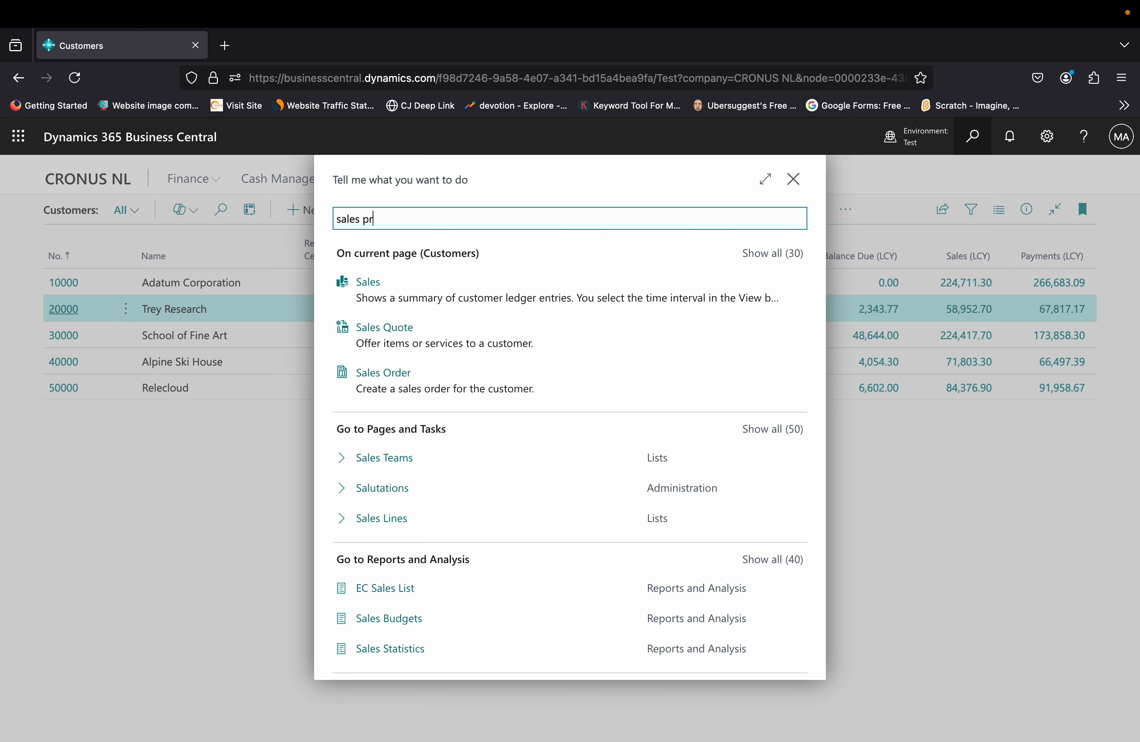
pyautogui.write('ices')
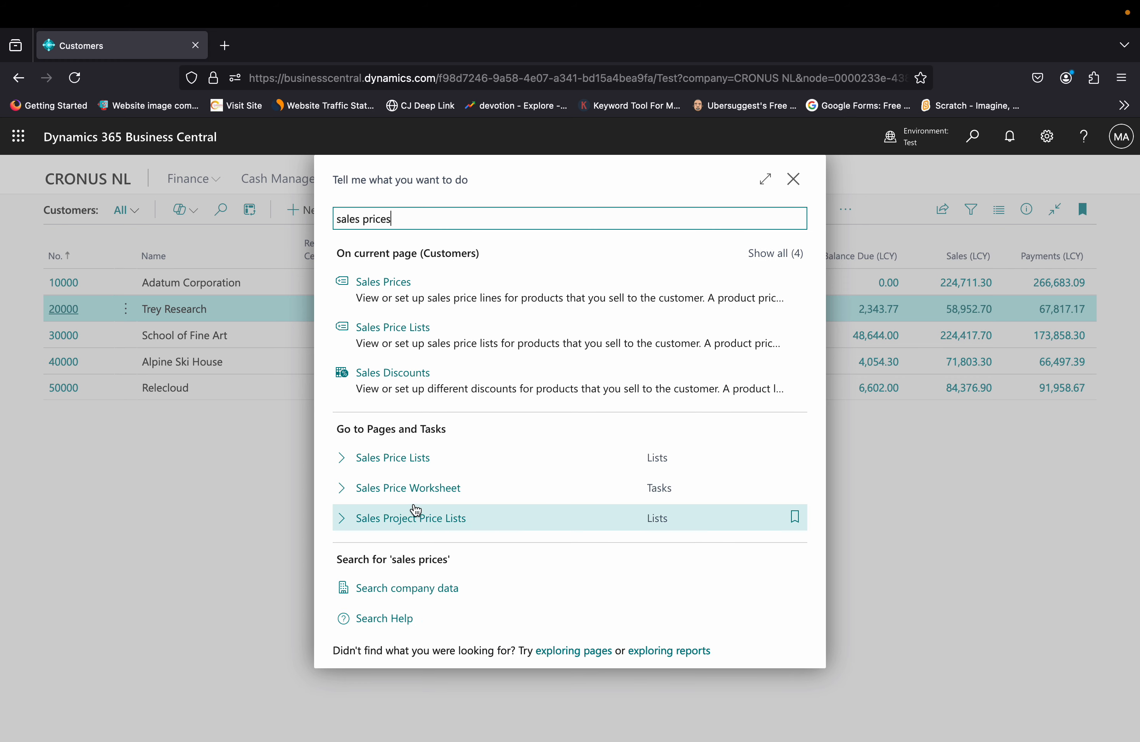
pyautogui.click(437, 494)
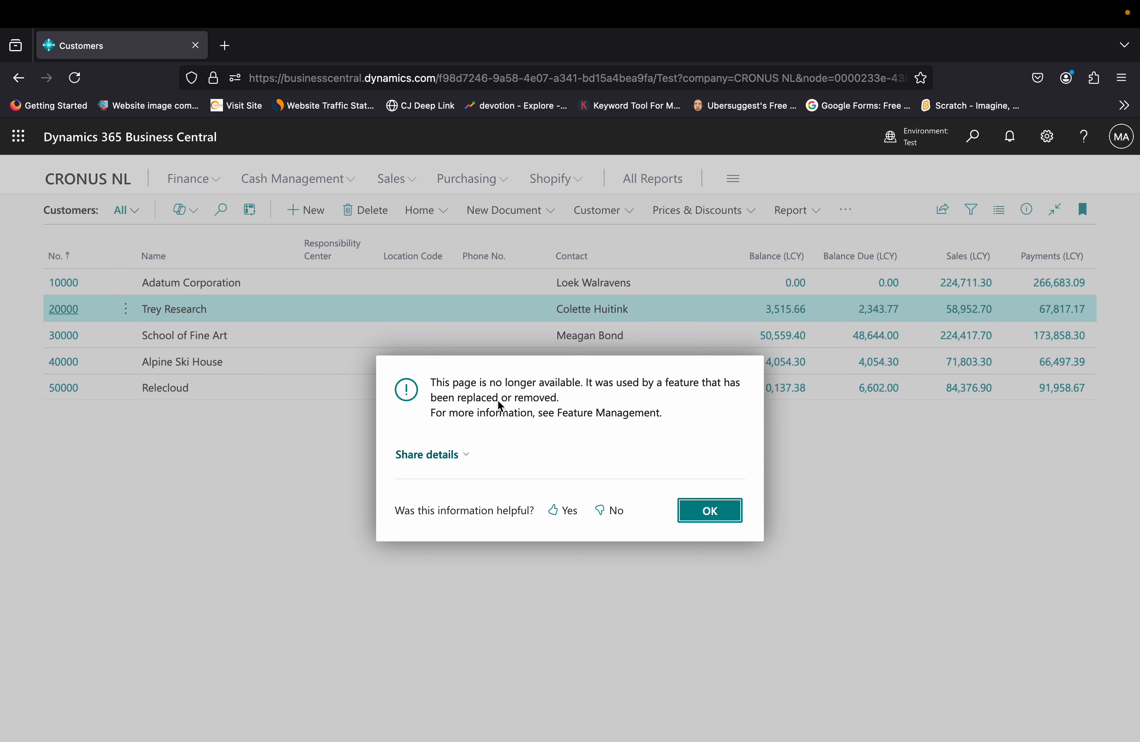
pyautogui.click(694, 510)
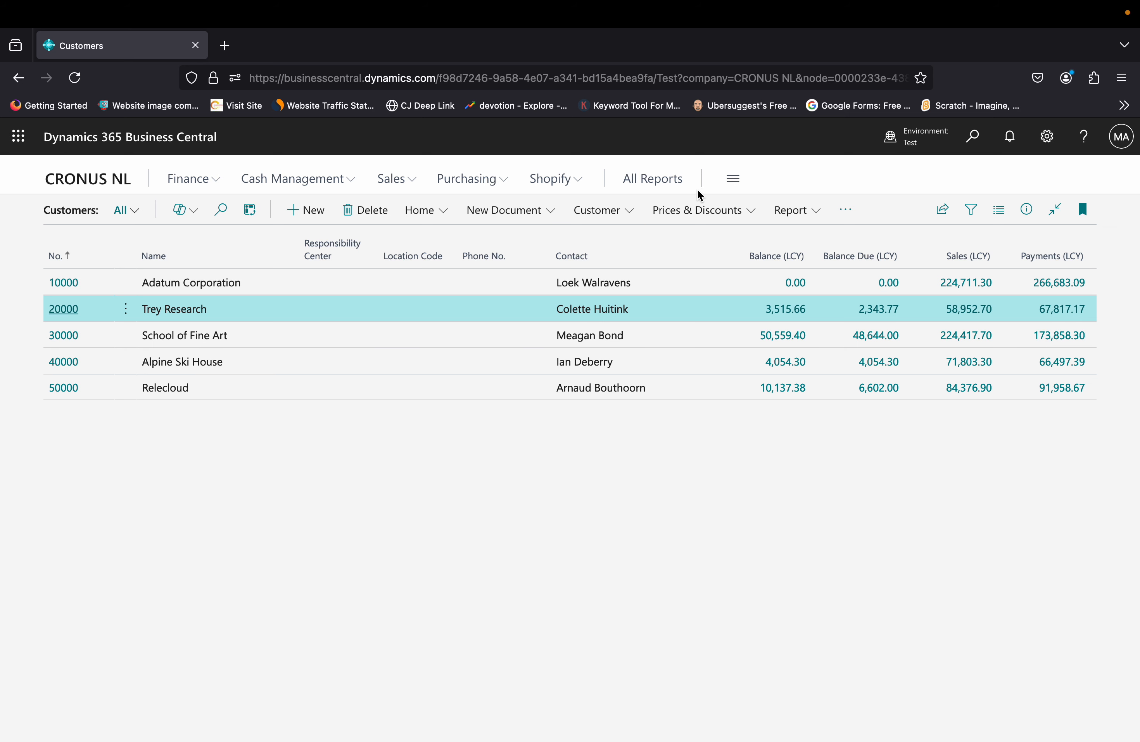
# Step: Open the sales price lists for customer Trey Research and bring up the default price list S00001
pyautogui.click(698, 211)
pyautogui.click(687, 239)
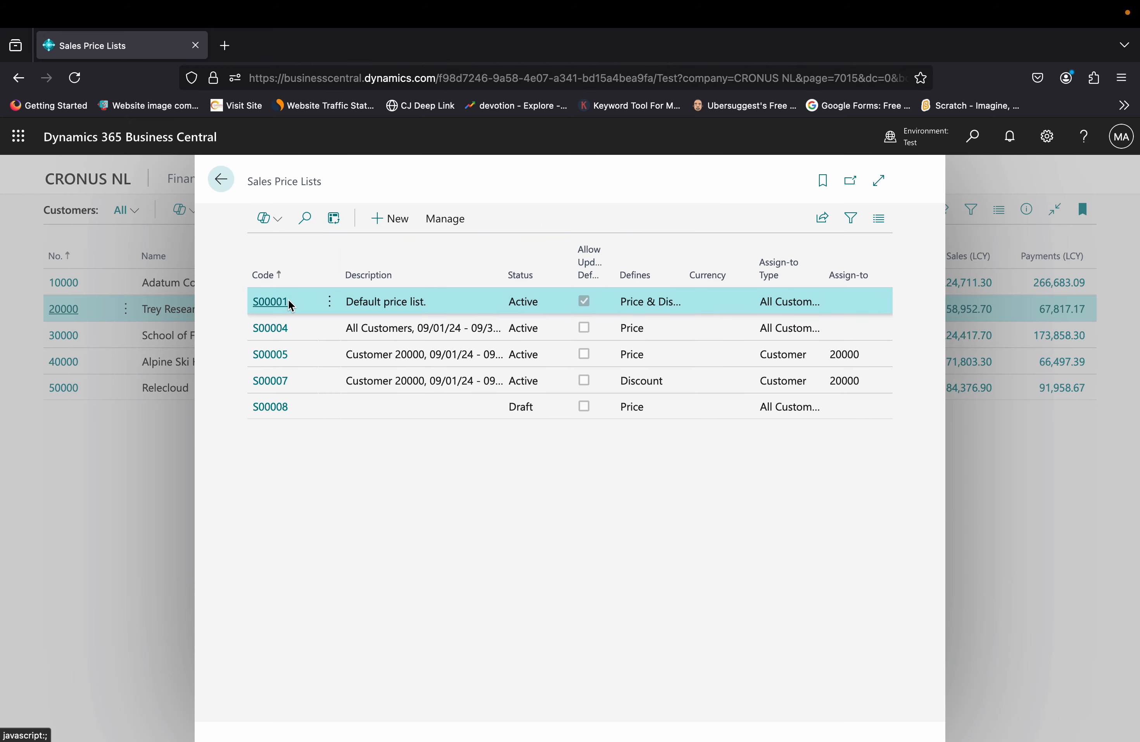
pyautogui.click(278, 305)
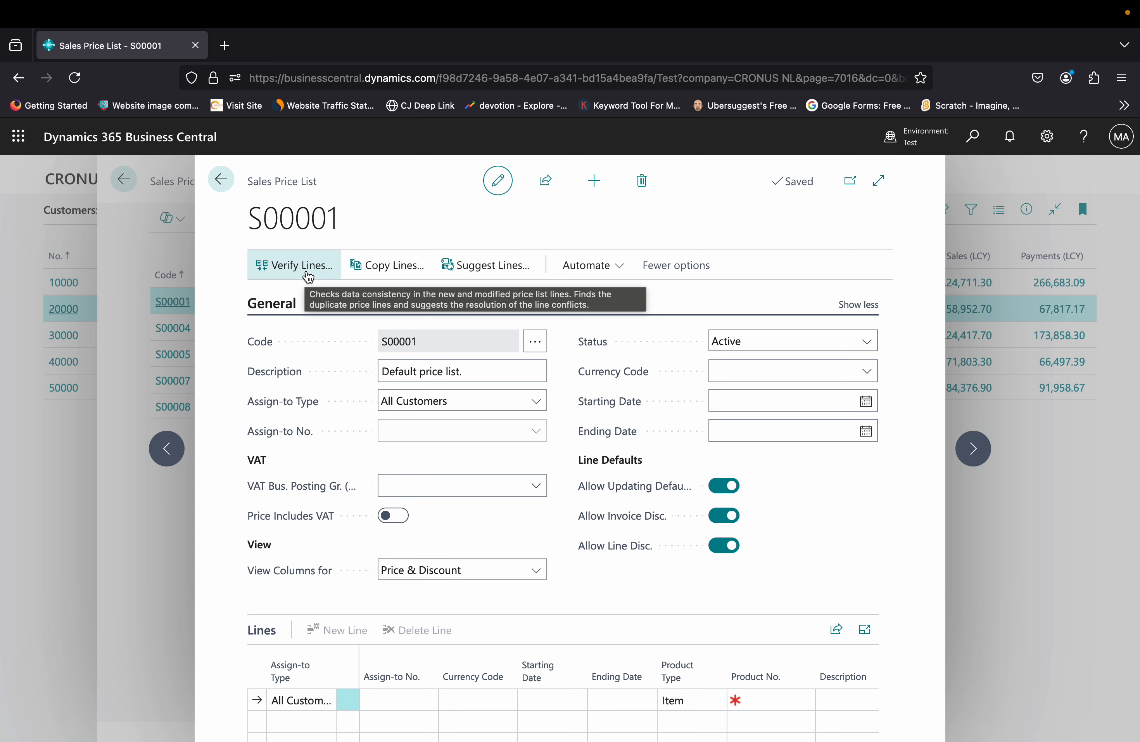
pyautogui.scroll(-2, 466, 462)
pyautogui.scroll(2, 466, 463)
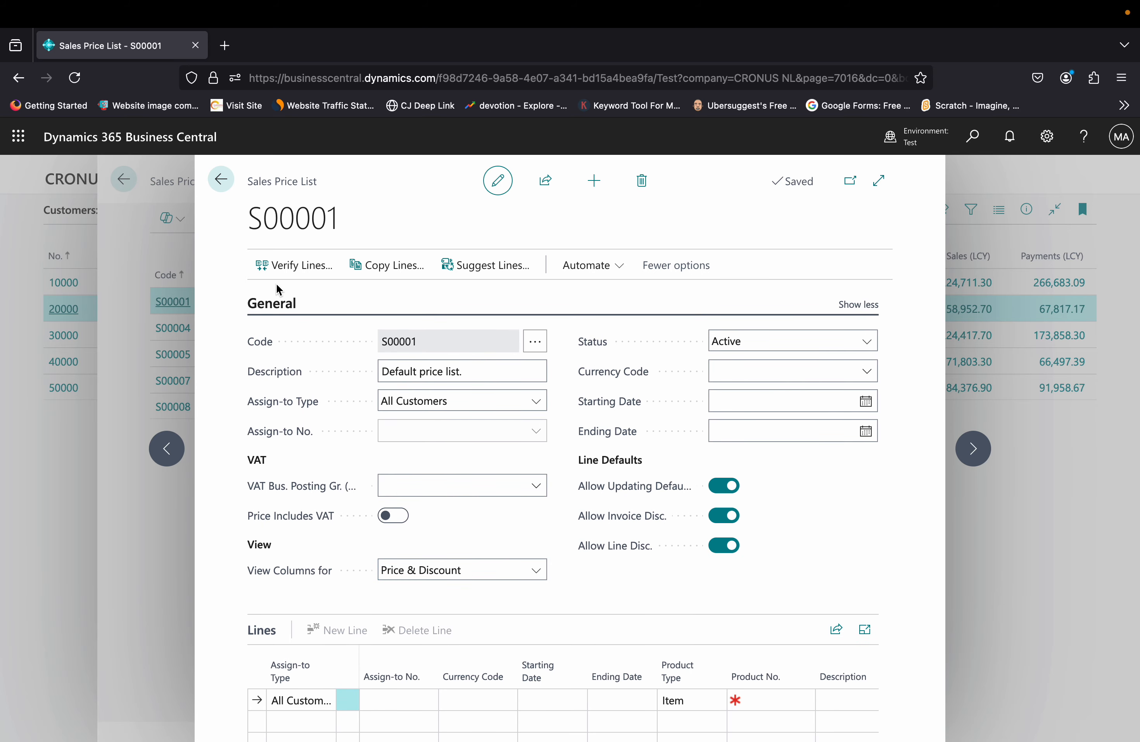
# Step: Go to price list S00004 and set the unit price of its ATHENE Tafel line to 20
pyautogui.click(972, 460)
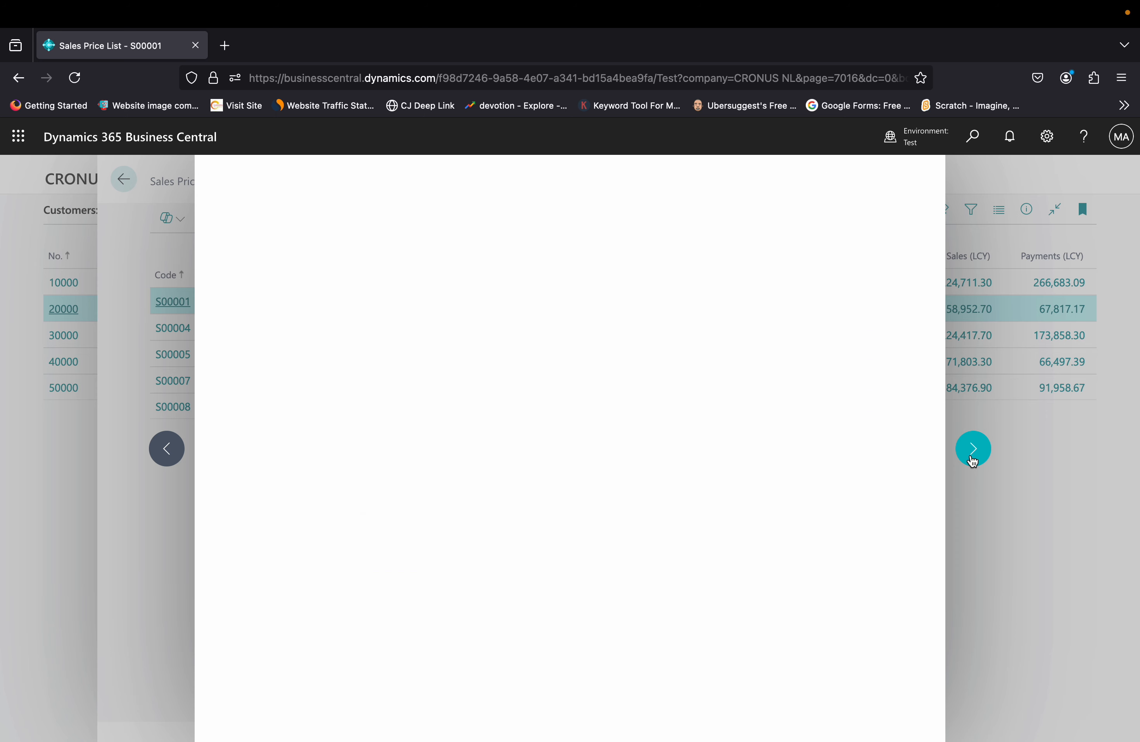
pyautogui.scroll(-2, 830, 648)
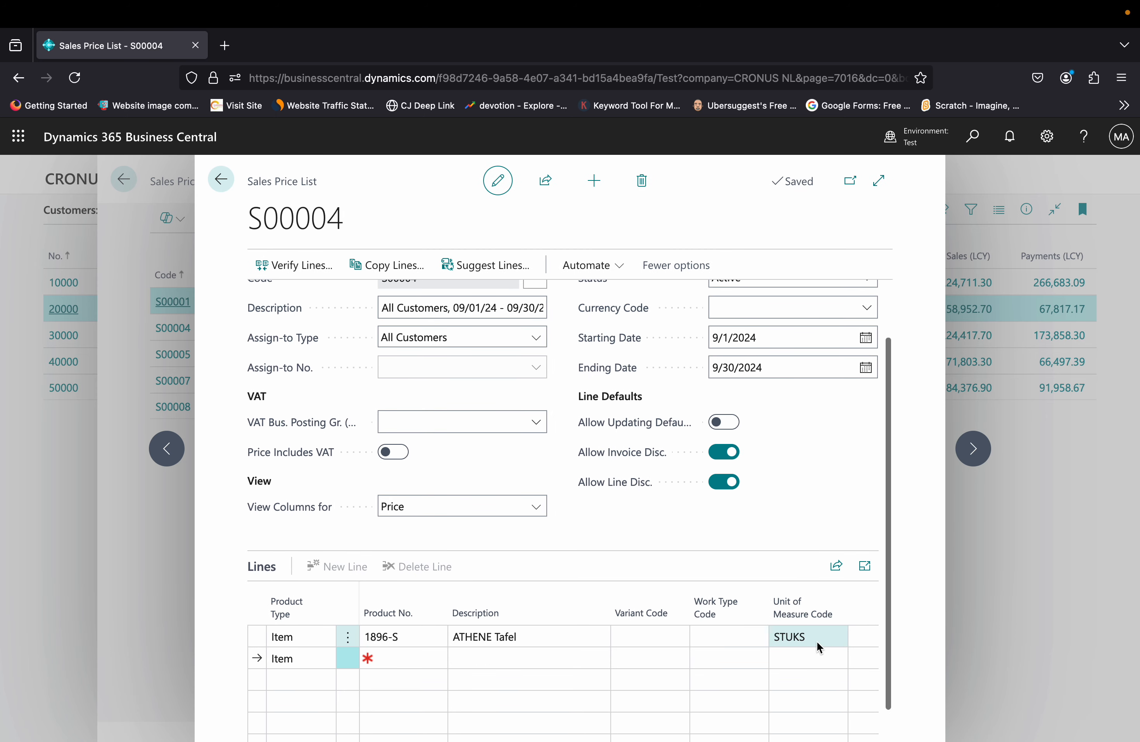
pyautogui.hscroll(2, 816, 639)
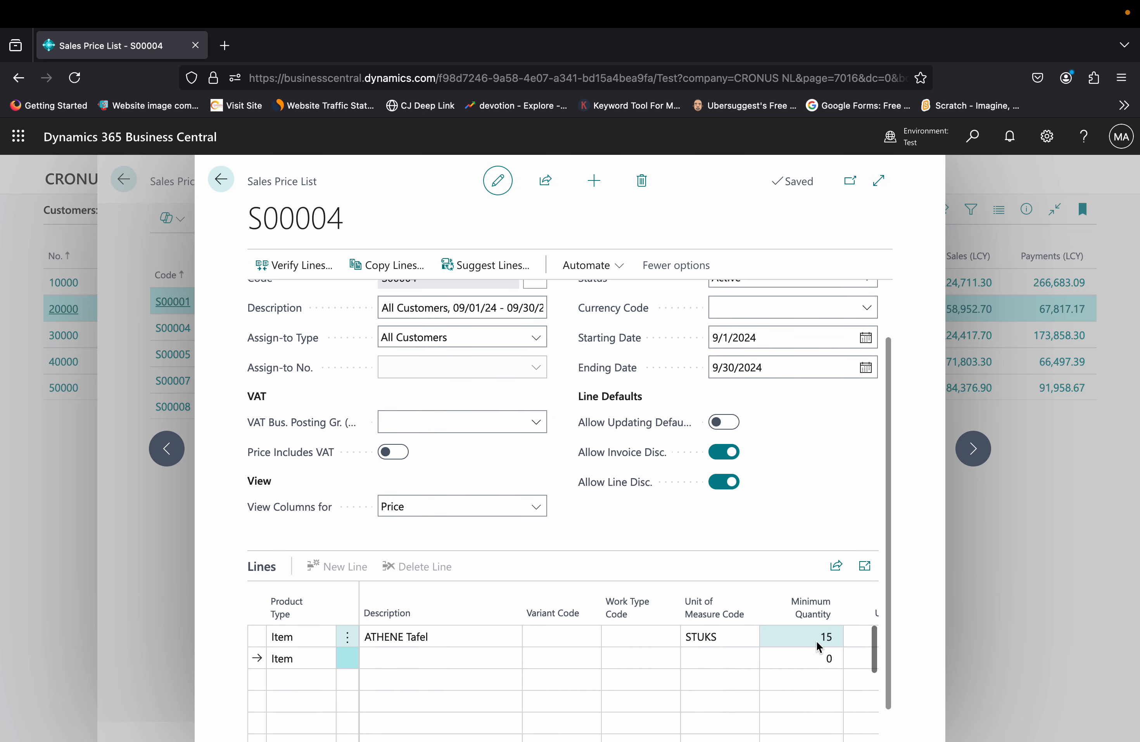
pyautogui.hscroll(3, 816, 639)
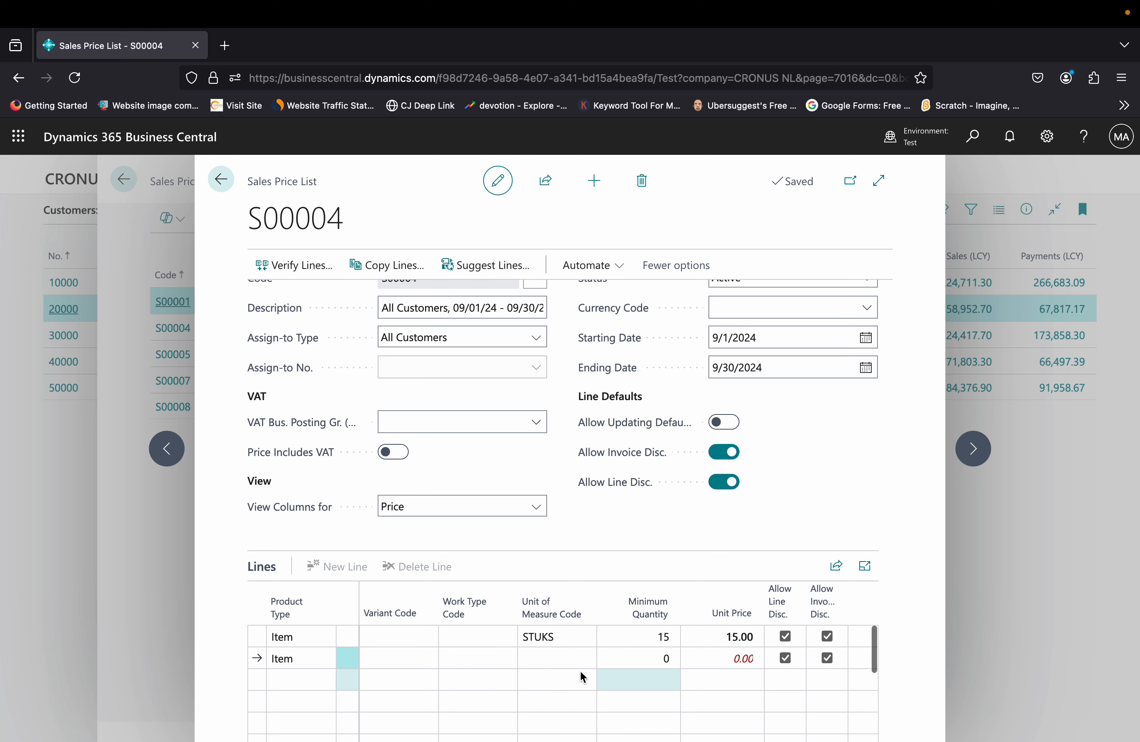
pyautogui.click(395, 641)
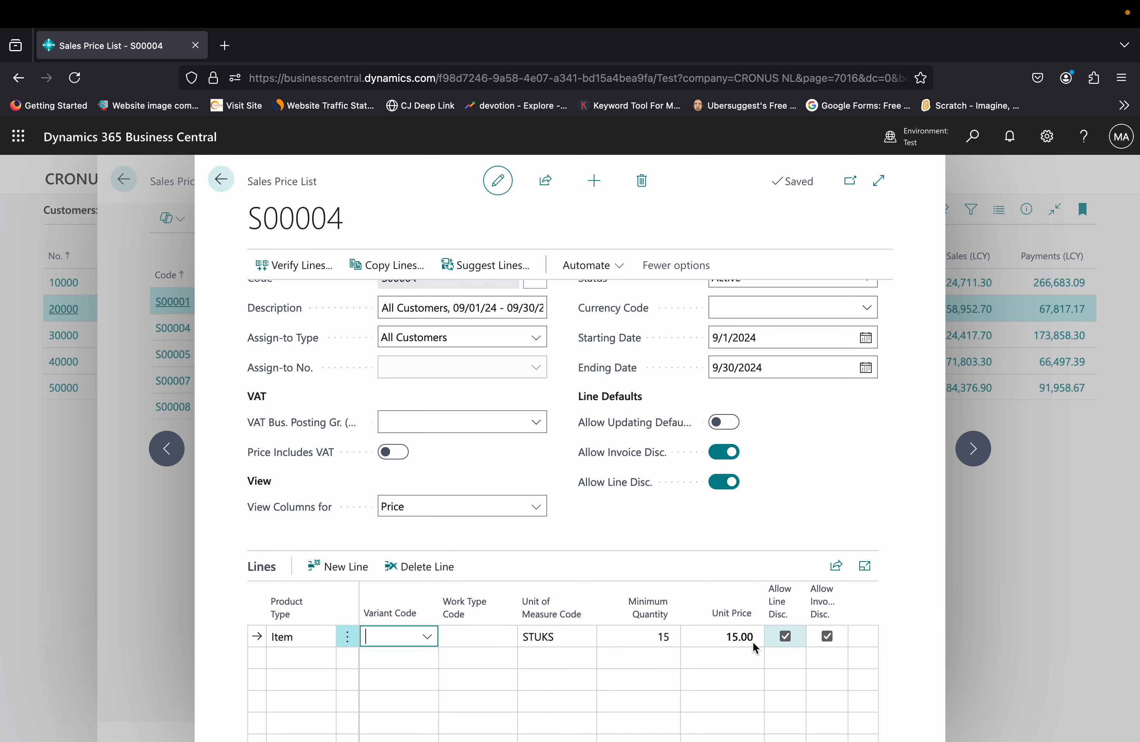
pyautogui.click(734, 641)
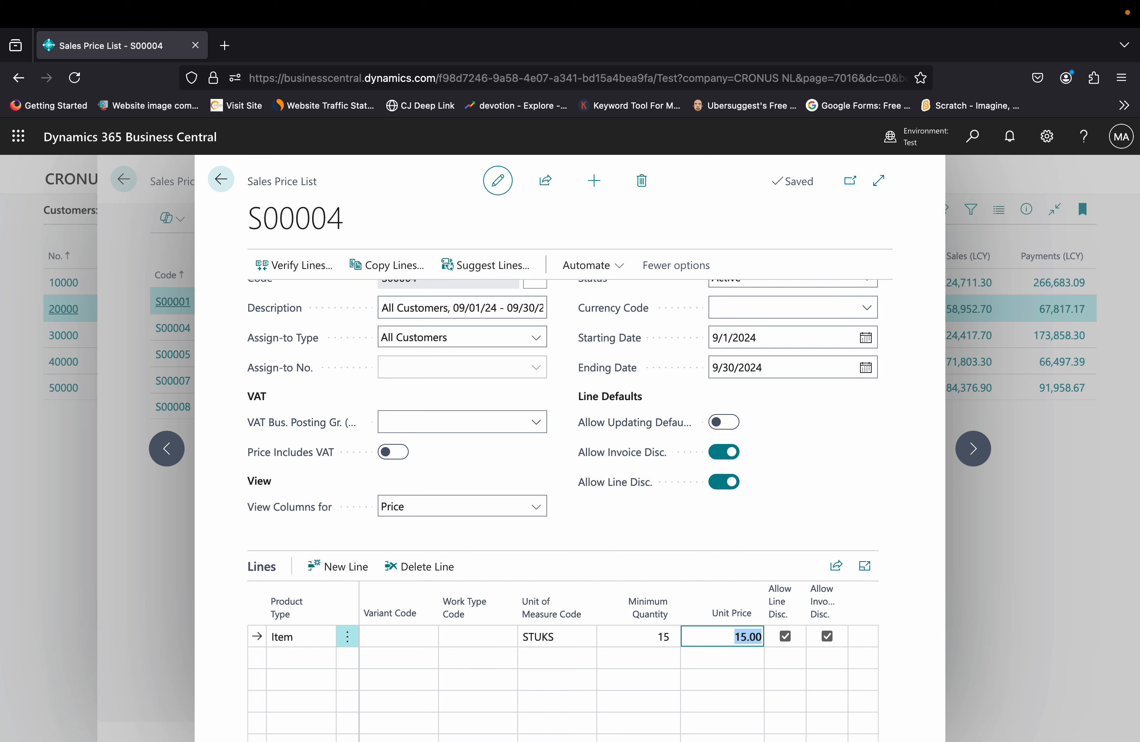
pyautogui.write('20')
pyautogui.press('Down')
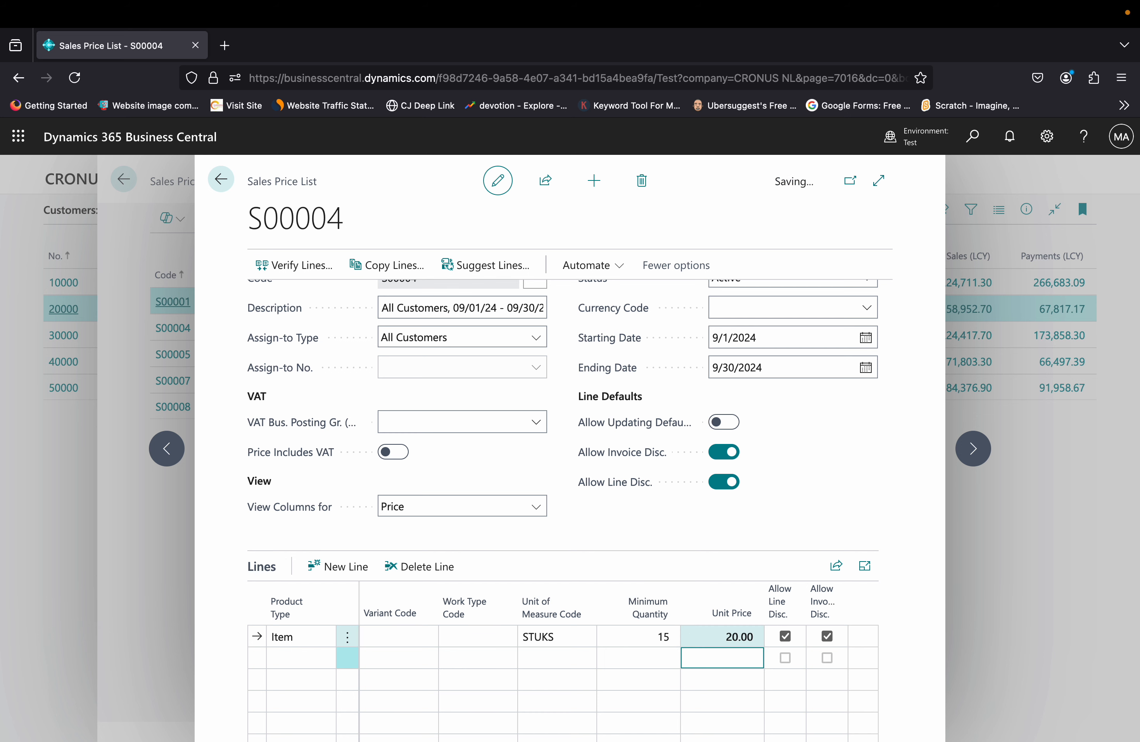
pyautogui.press('Up')
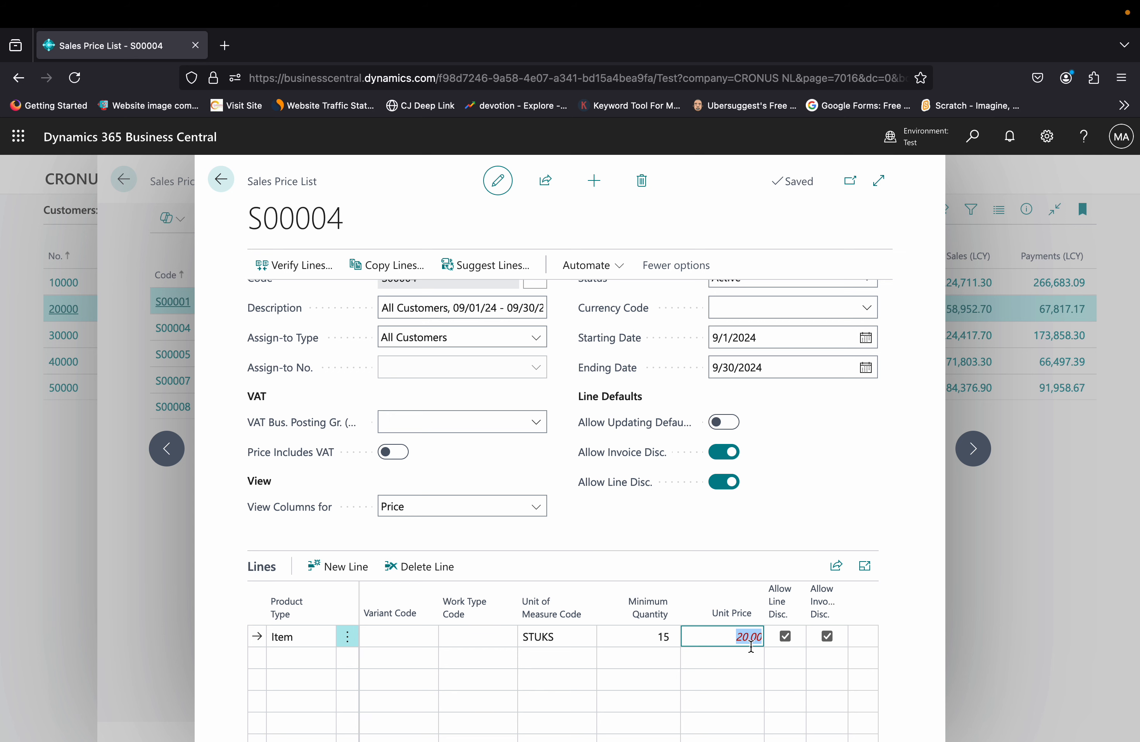
# Step: Verify the modified lines of price list S00004 and return to the customer list
pyautogui.click(302, 267)
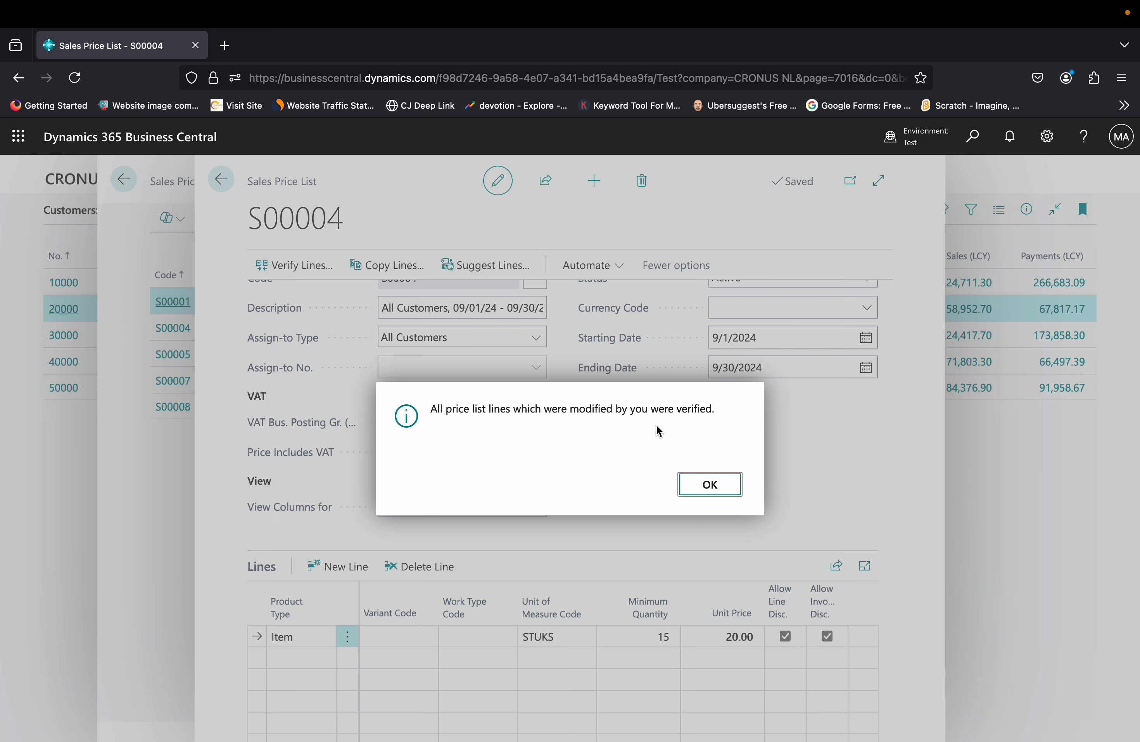
pyautogui.click(704, 488)
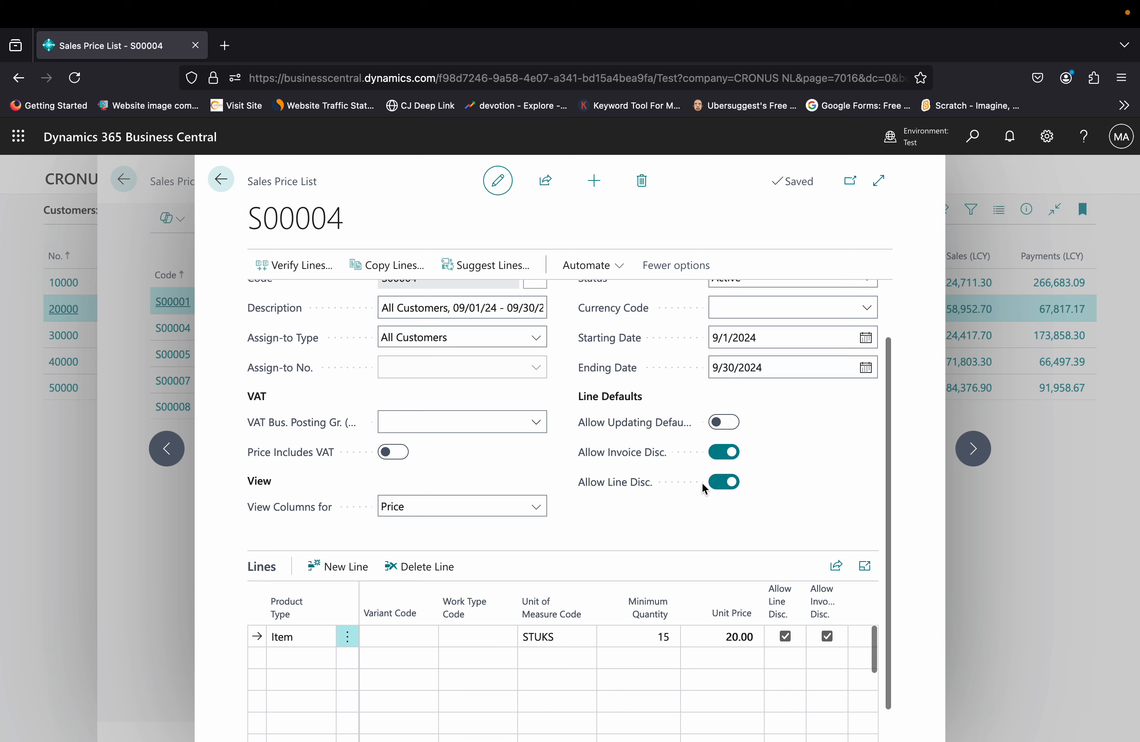
pyautogui.click(749, 640)
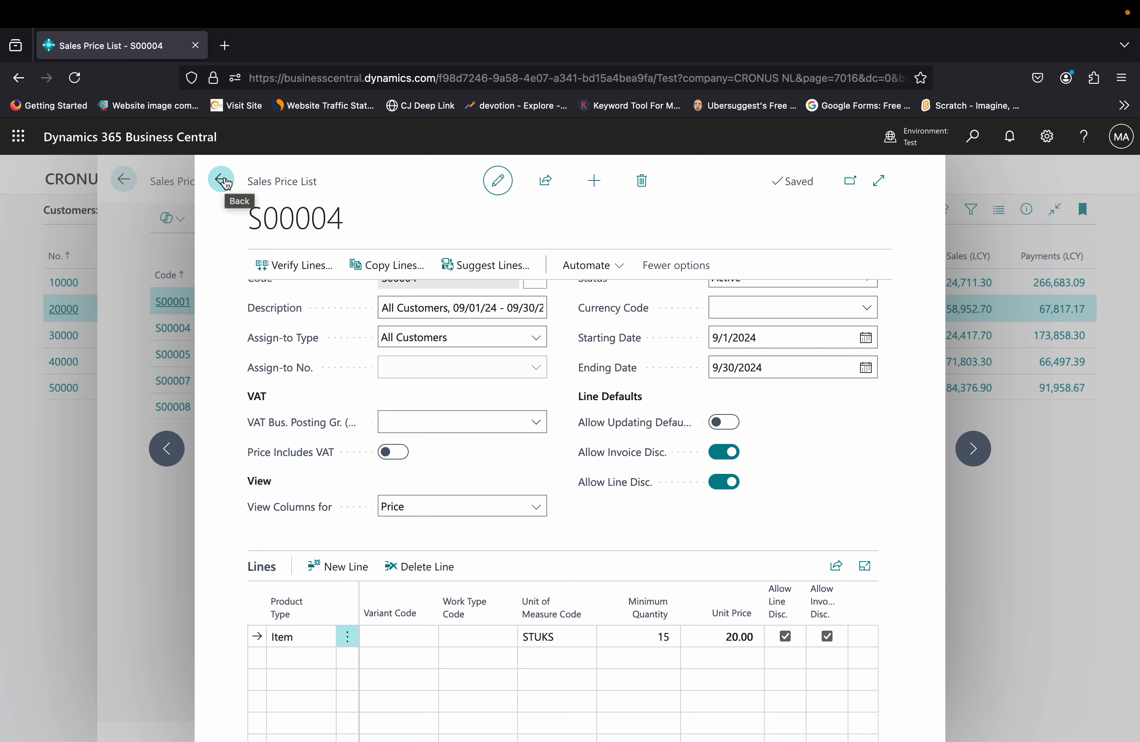
pyautogui.click(223, 181)
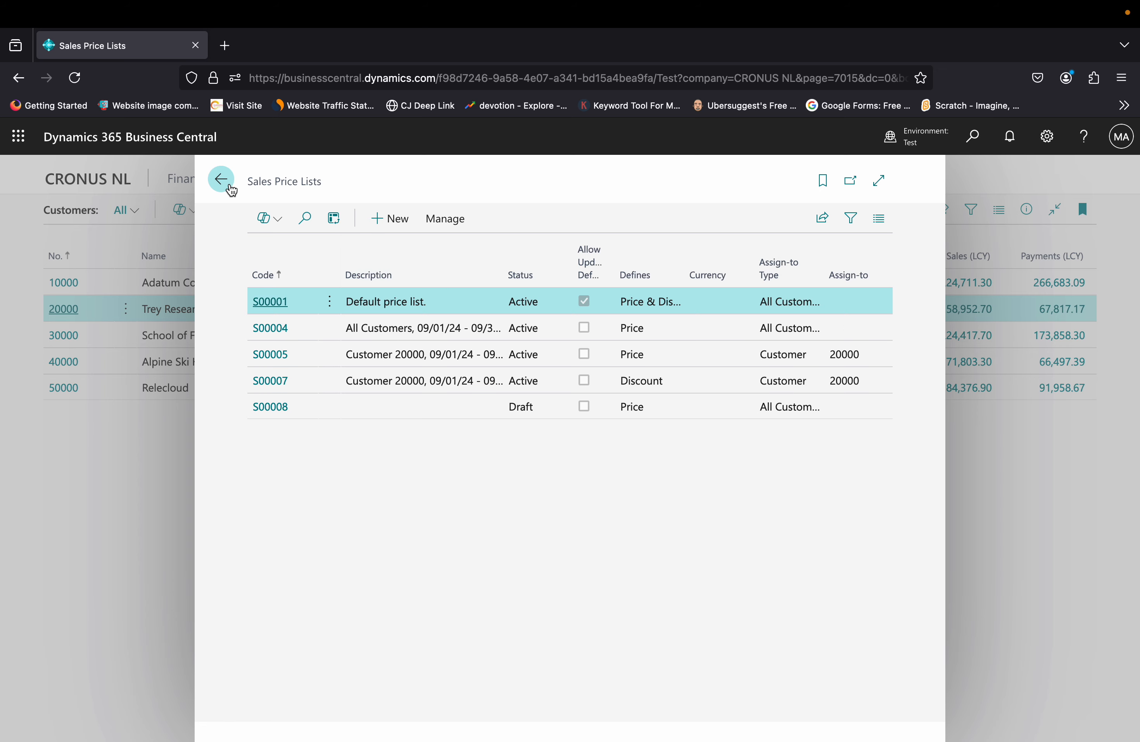
pyautogui.click(221, 180)
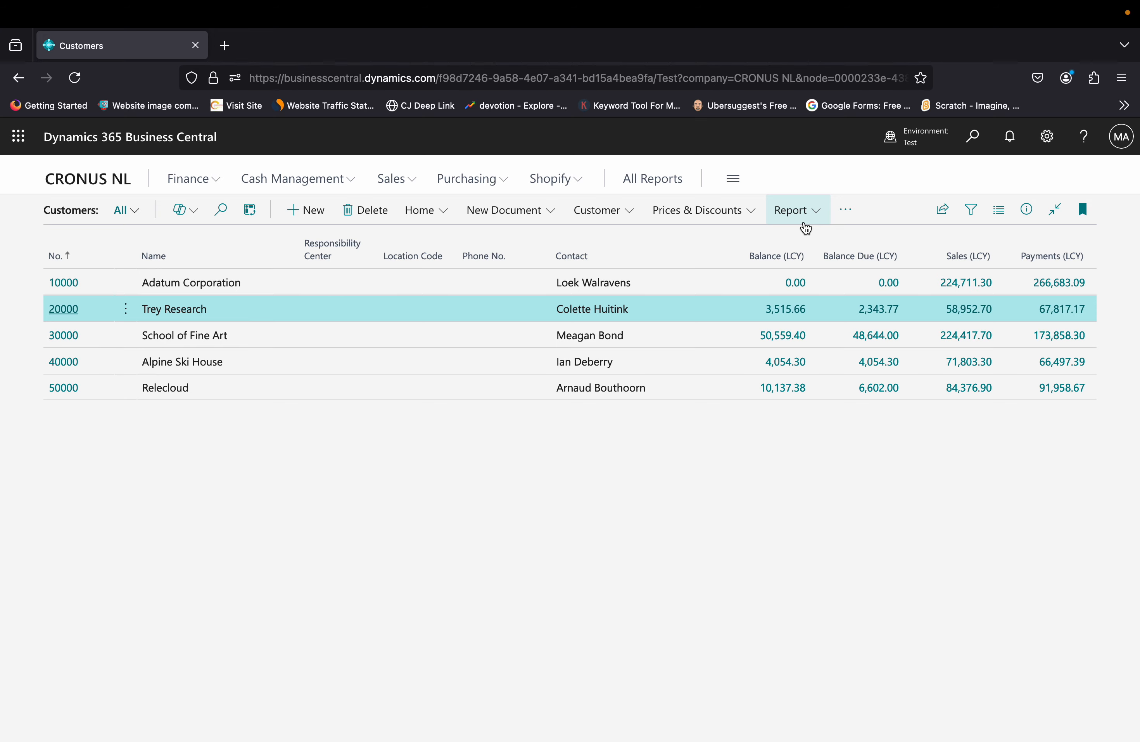
pyautogui.click(908, 149)
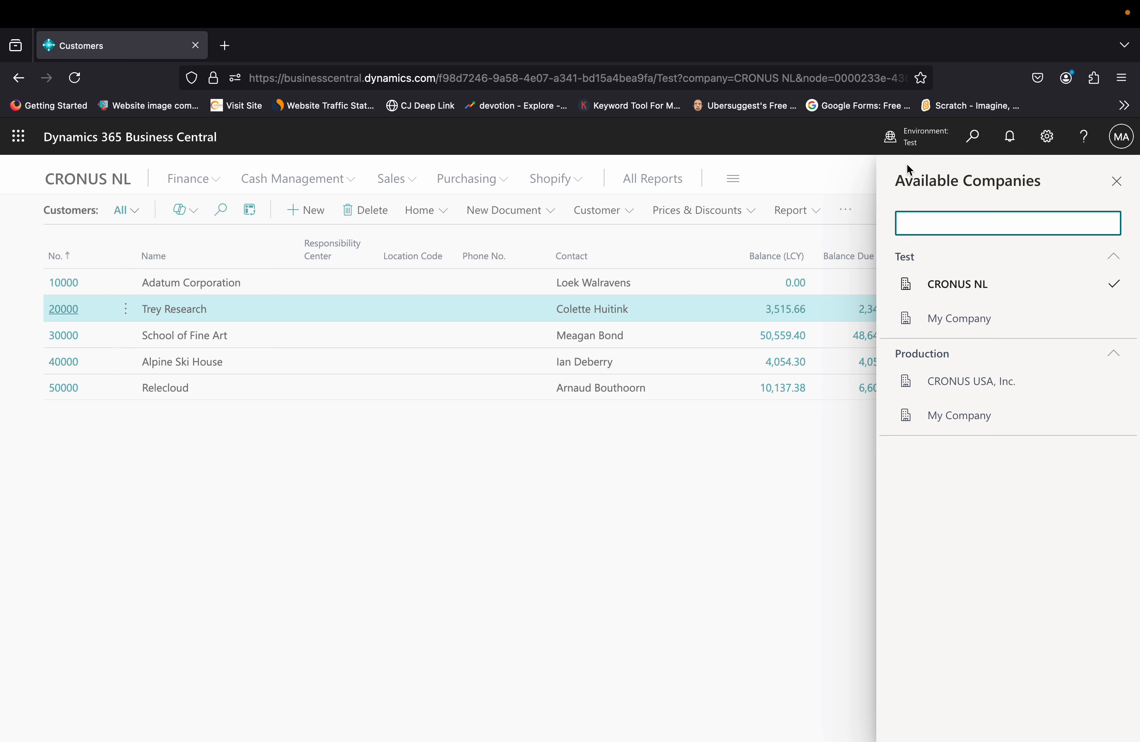
pyautogui.click(835, 174)
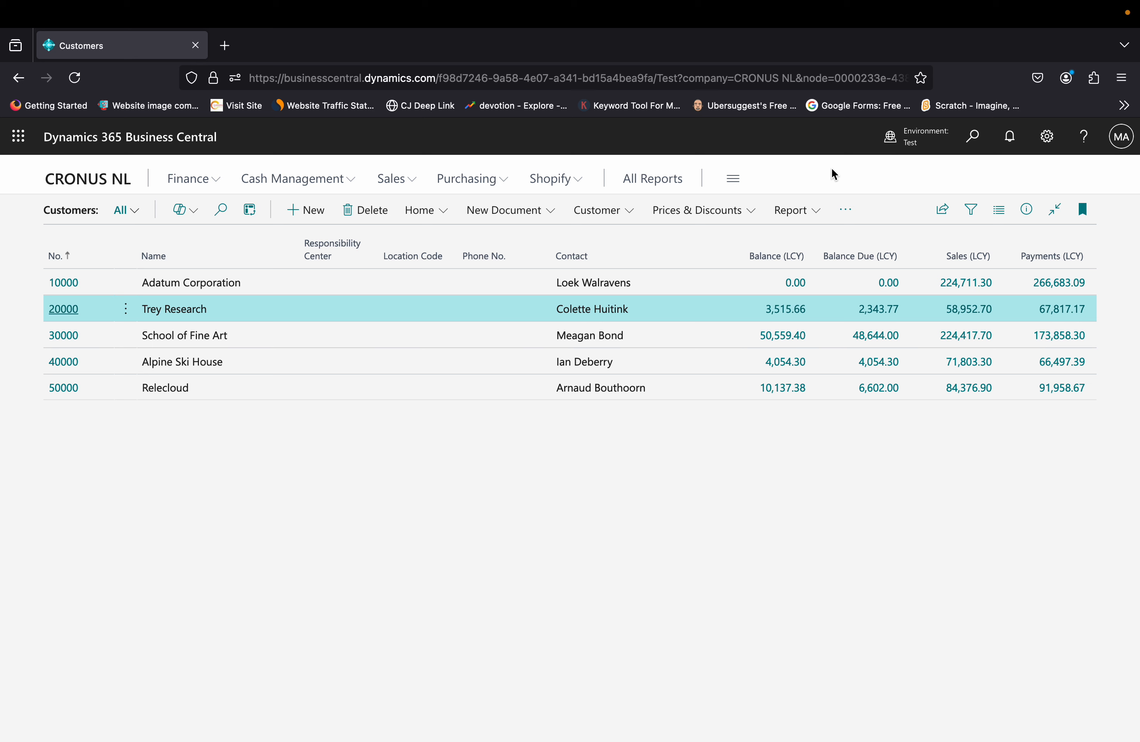
pyautogui.moveTo(887, 17)
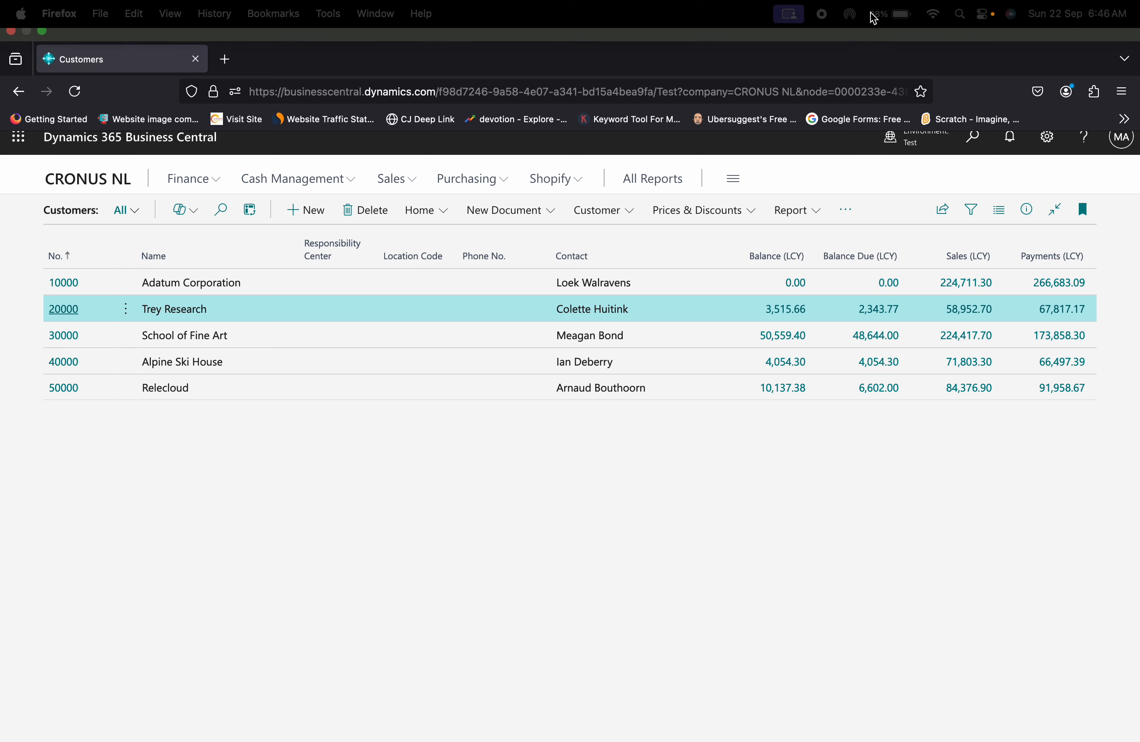